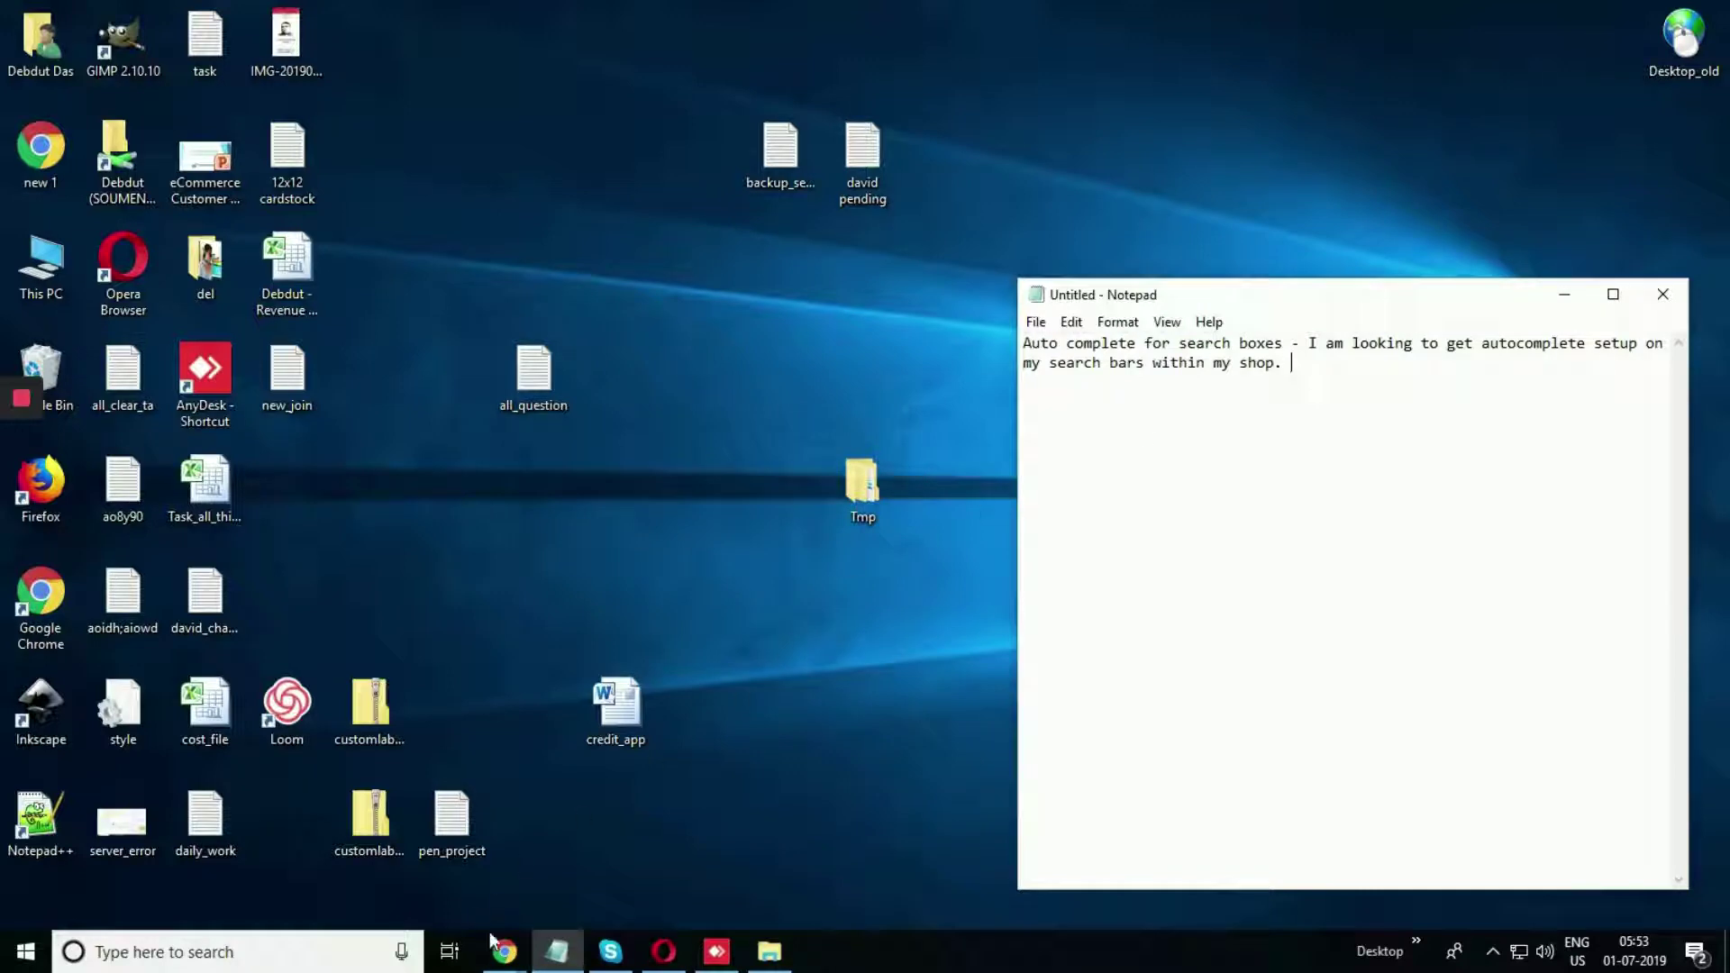
Step: Log in to 12x12 Cardstock Shop from the Partners Managed stores list
mouse_move(504, 948)
mouse_move(570, 798)
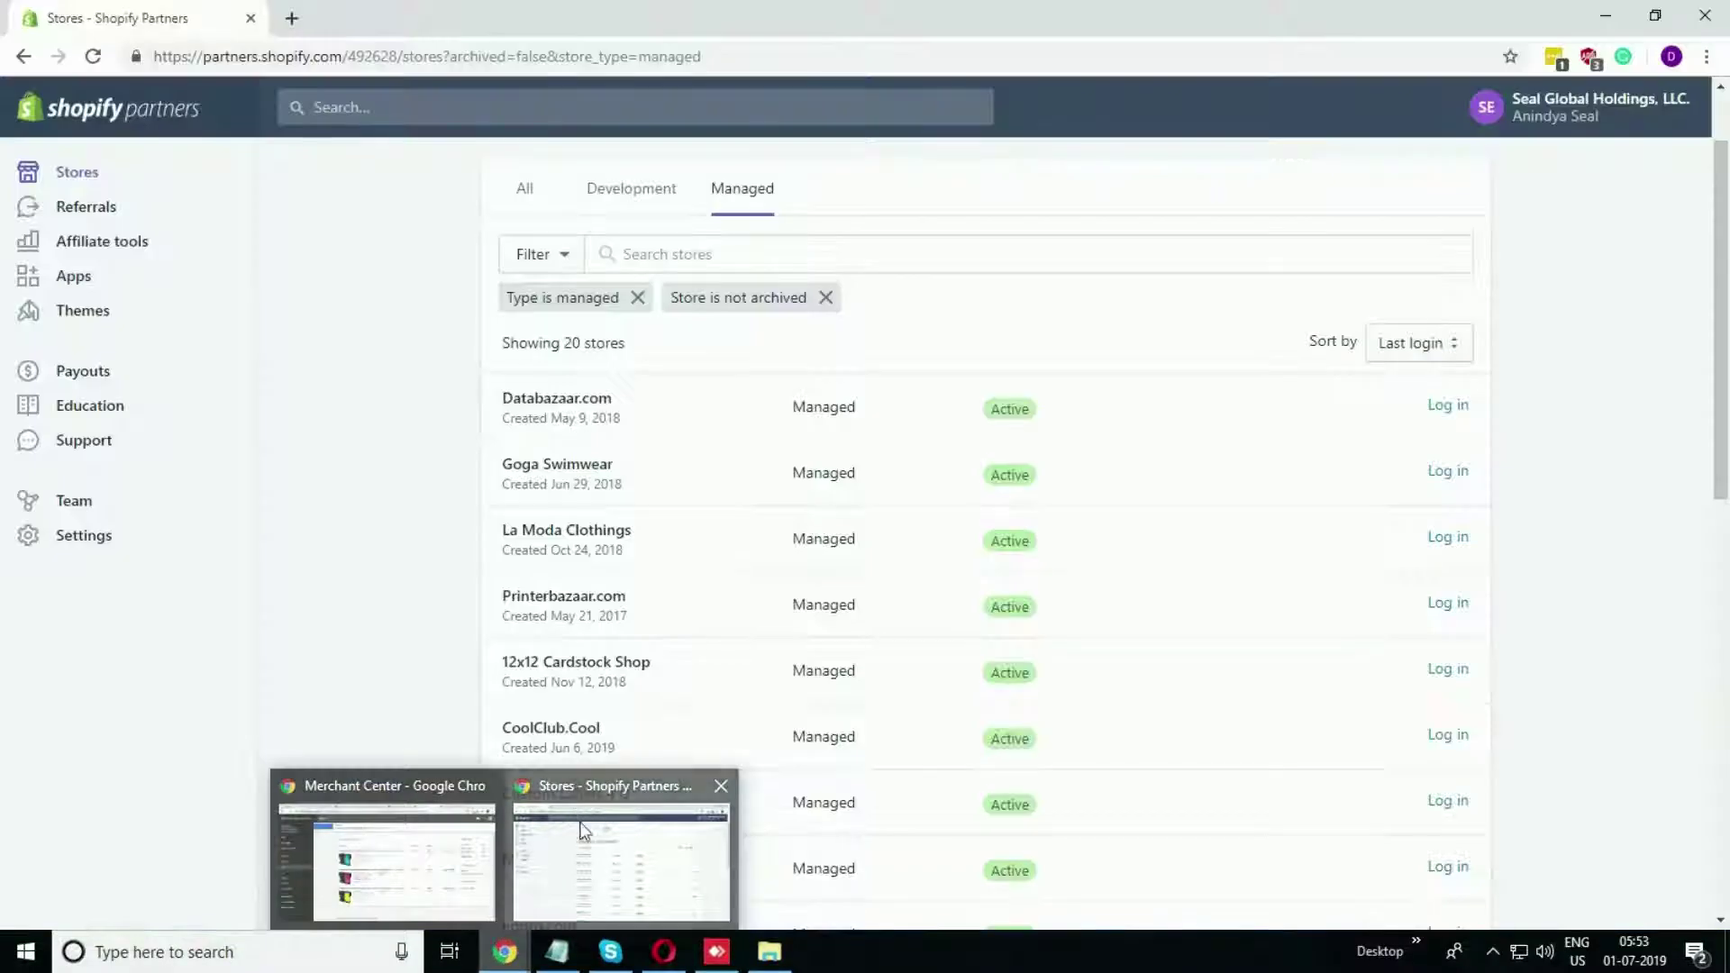
click(581, 830)
scroll(386, 672, up, 1)
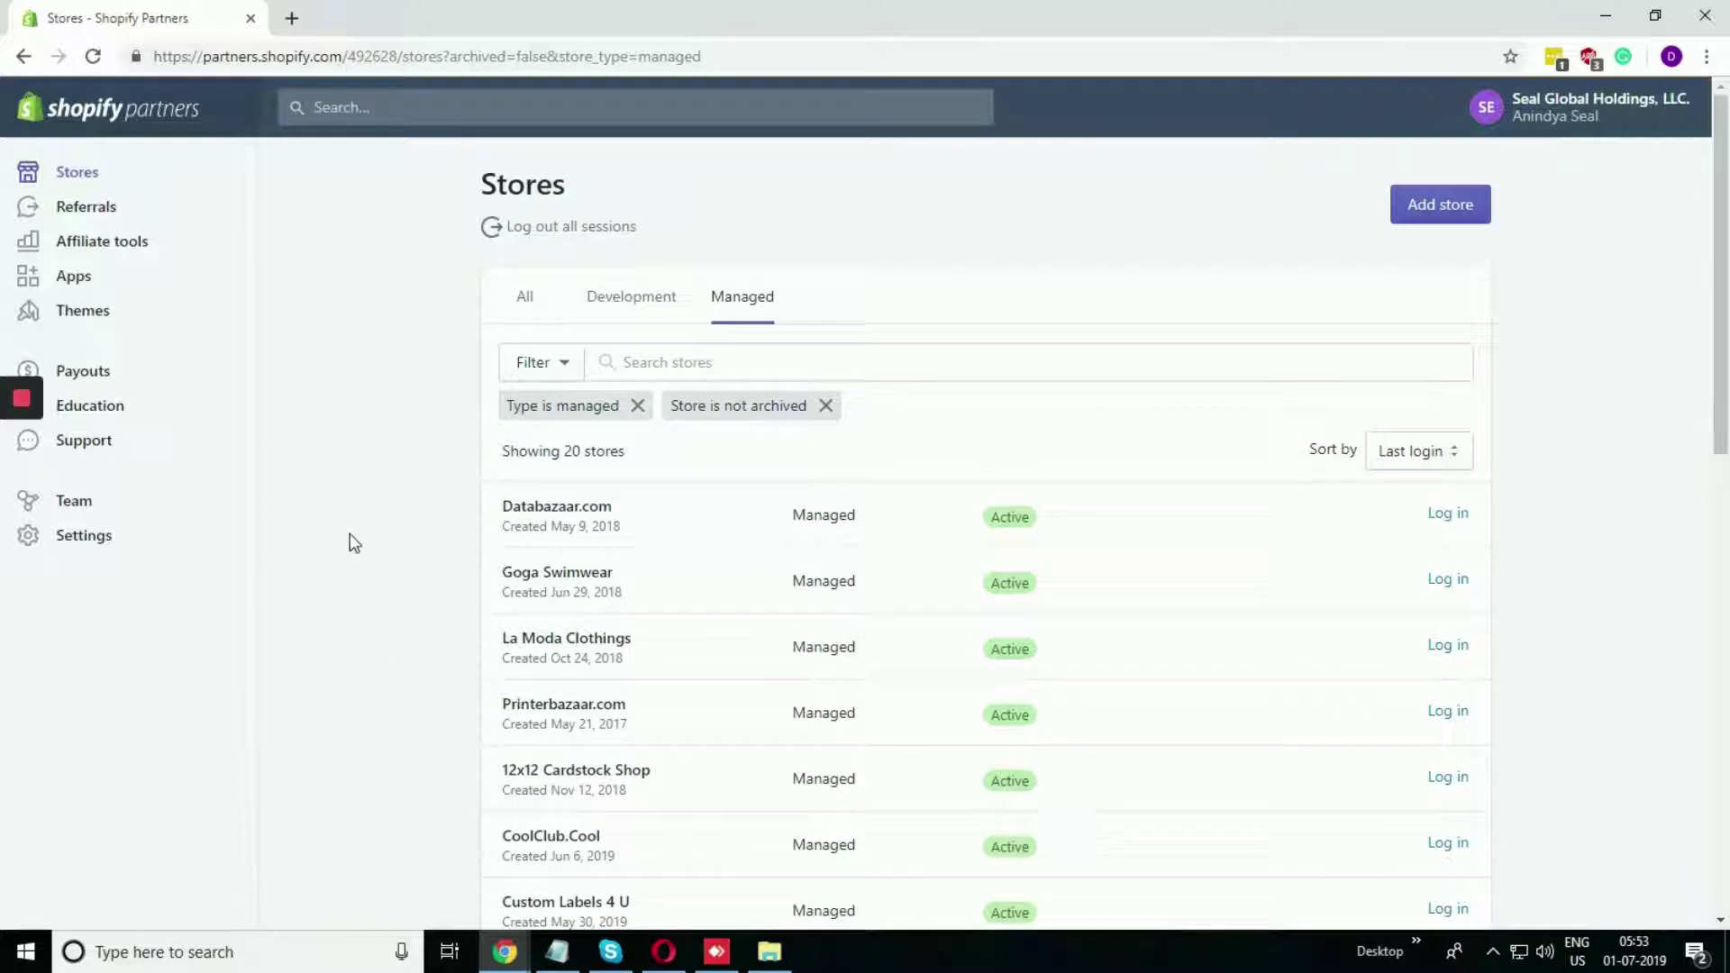
scroll(357, 561, down, 1)
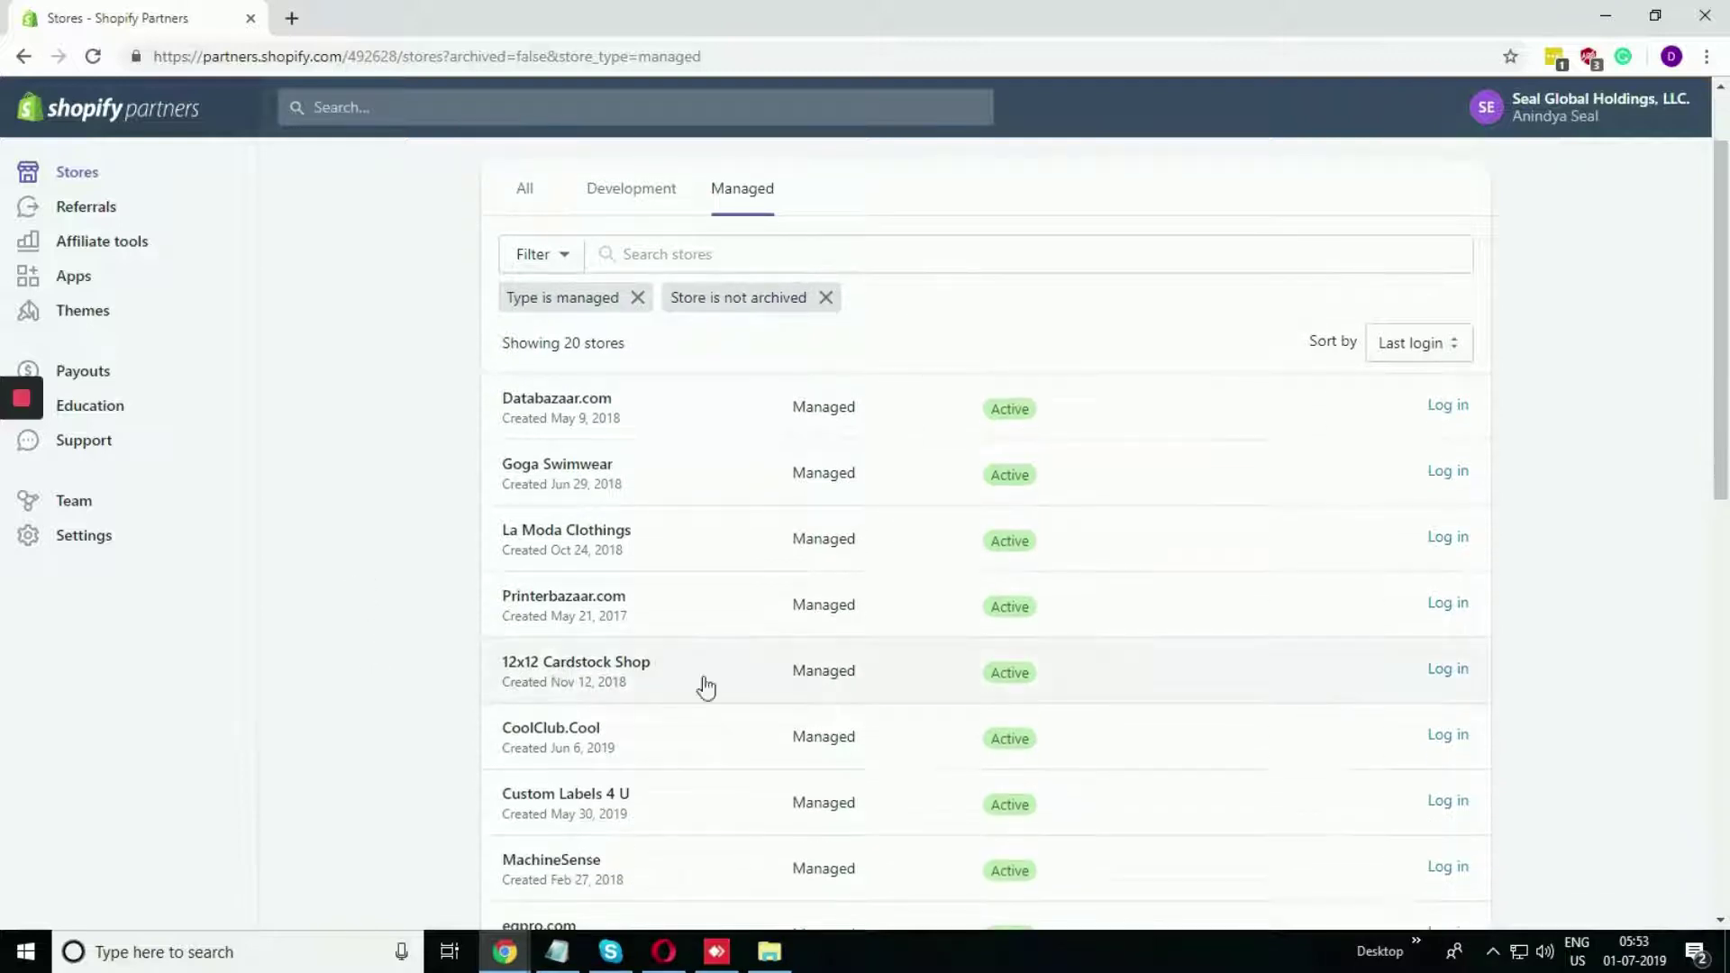
click(1447, 671)
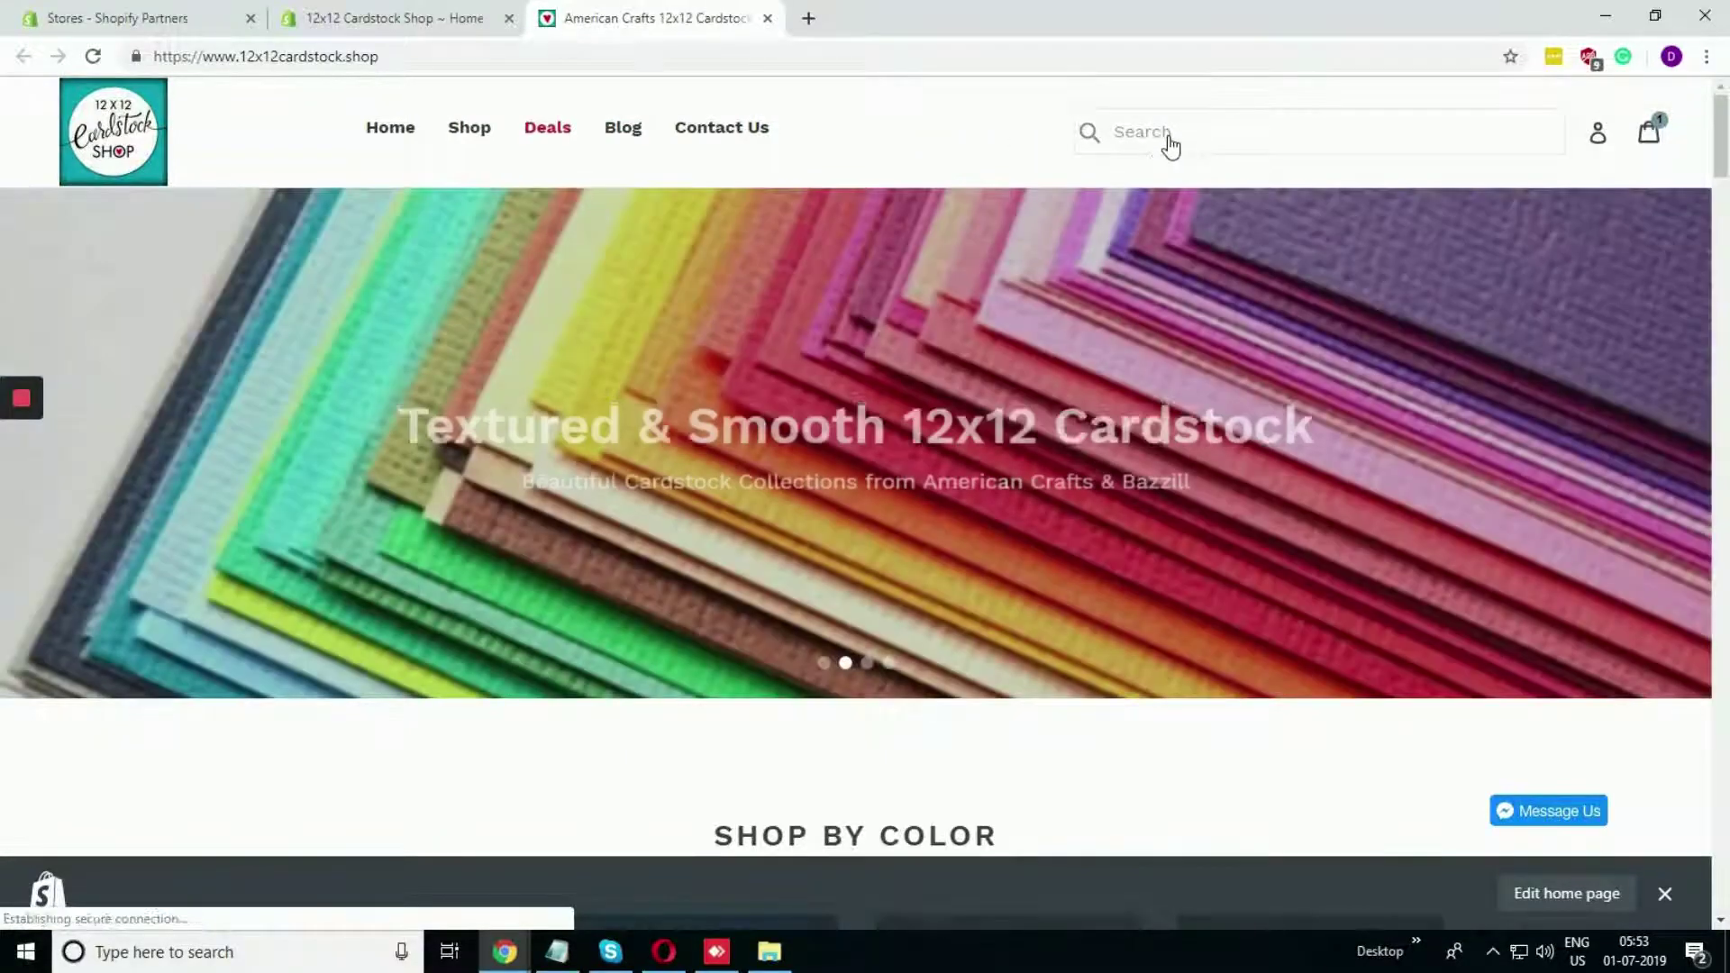
Step: Dismiss the storefront's 10% discount popup
click(1156, 146)
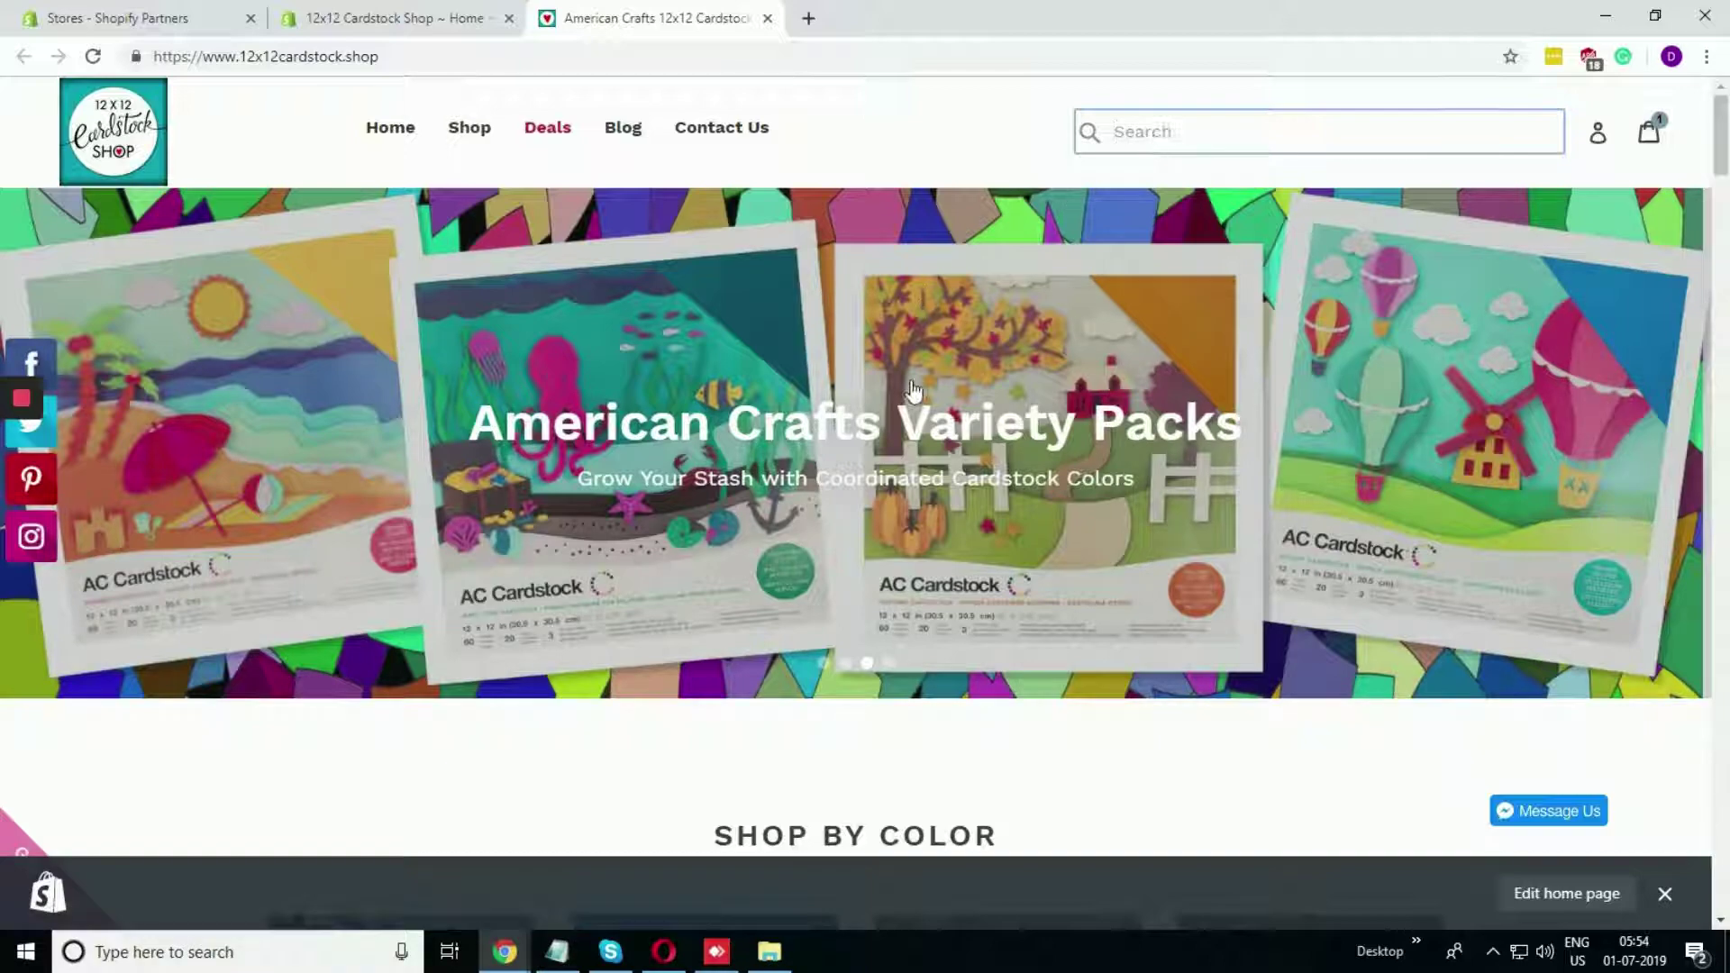
scroll(903, 416, down, 5)
scroll(903, 416, up, 3)
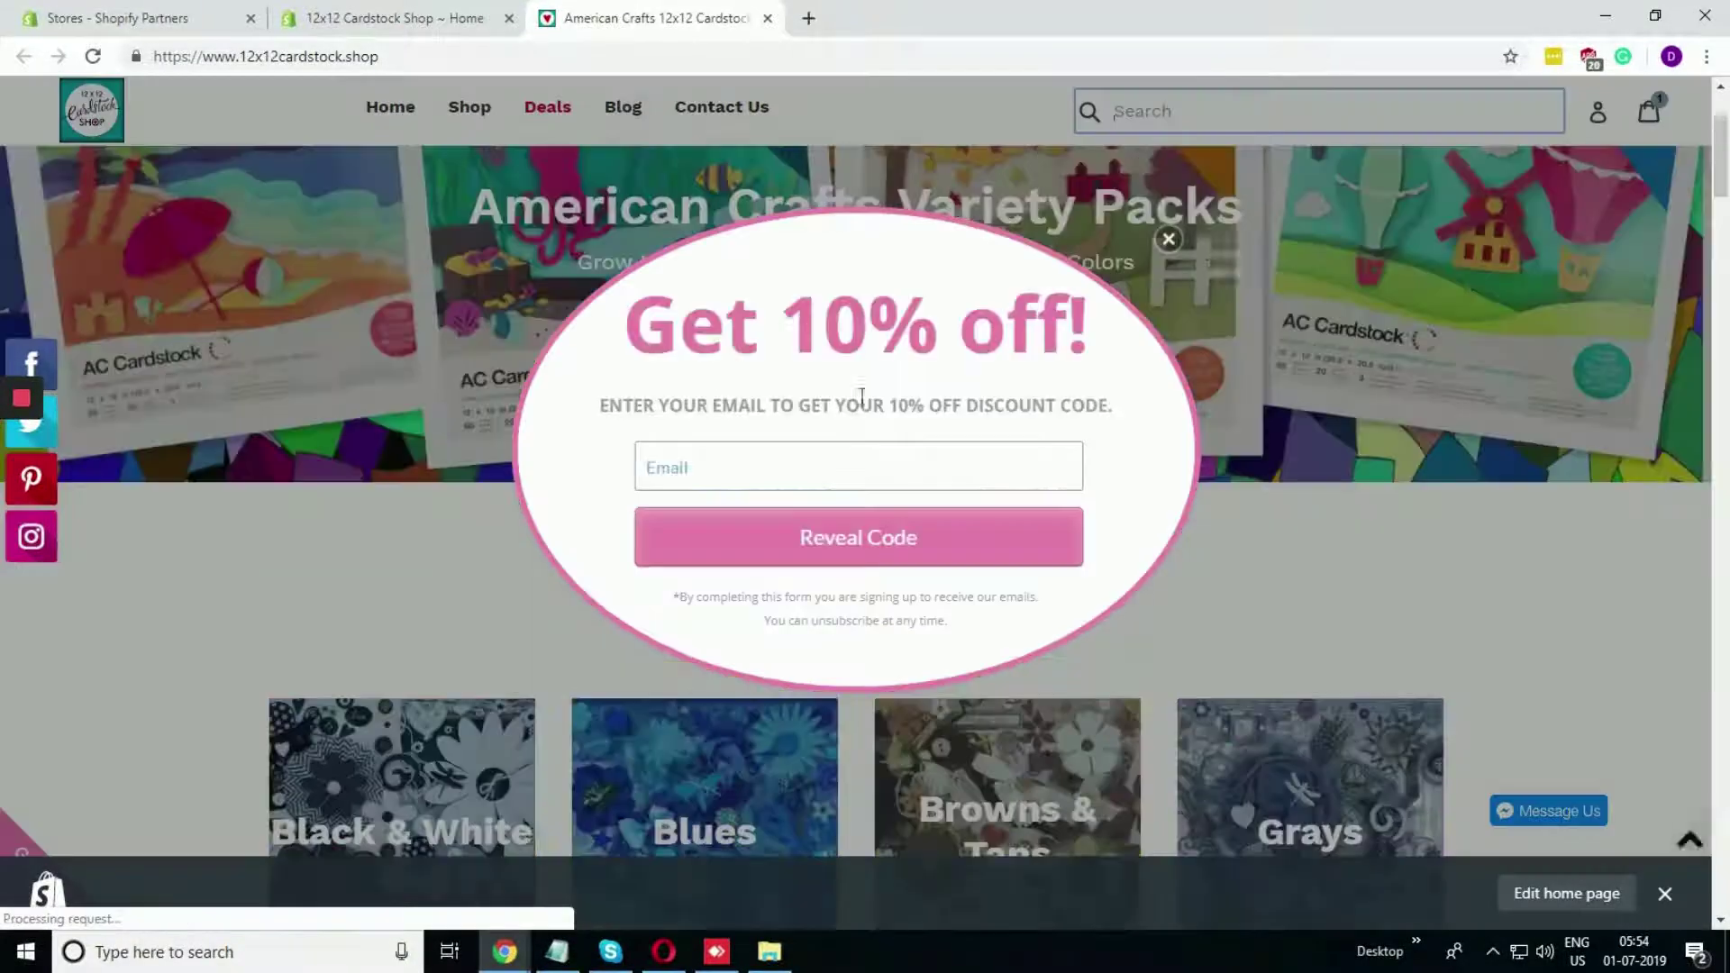
click(1169, 240)
scroll(1112, 509, up, 3)
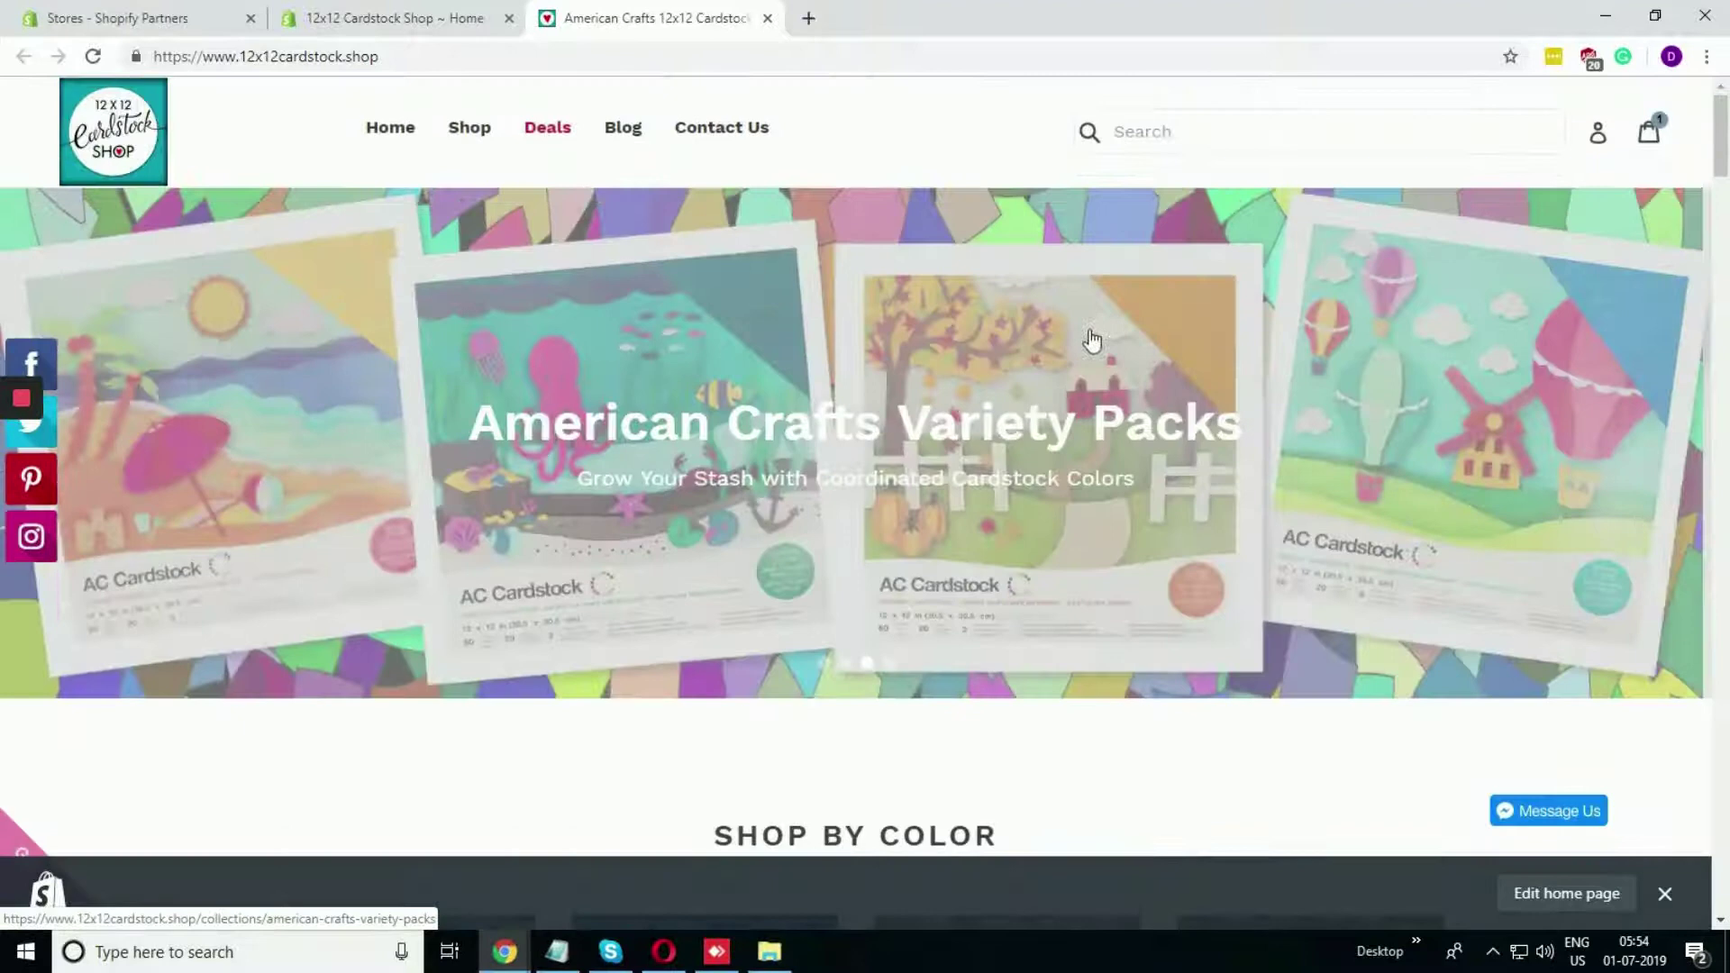
Step: Search the storefront for 'blue' and review the autocomplete suggestions
click(1185, 130)
text(blue)
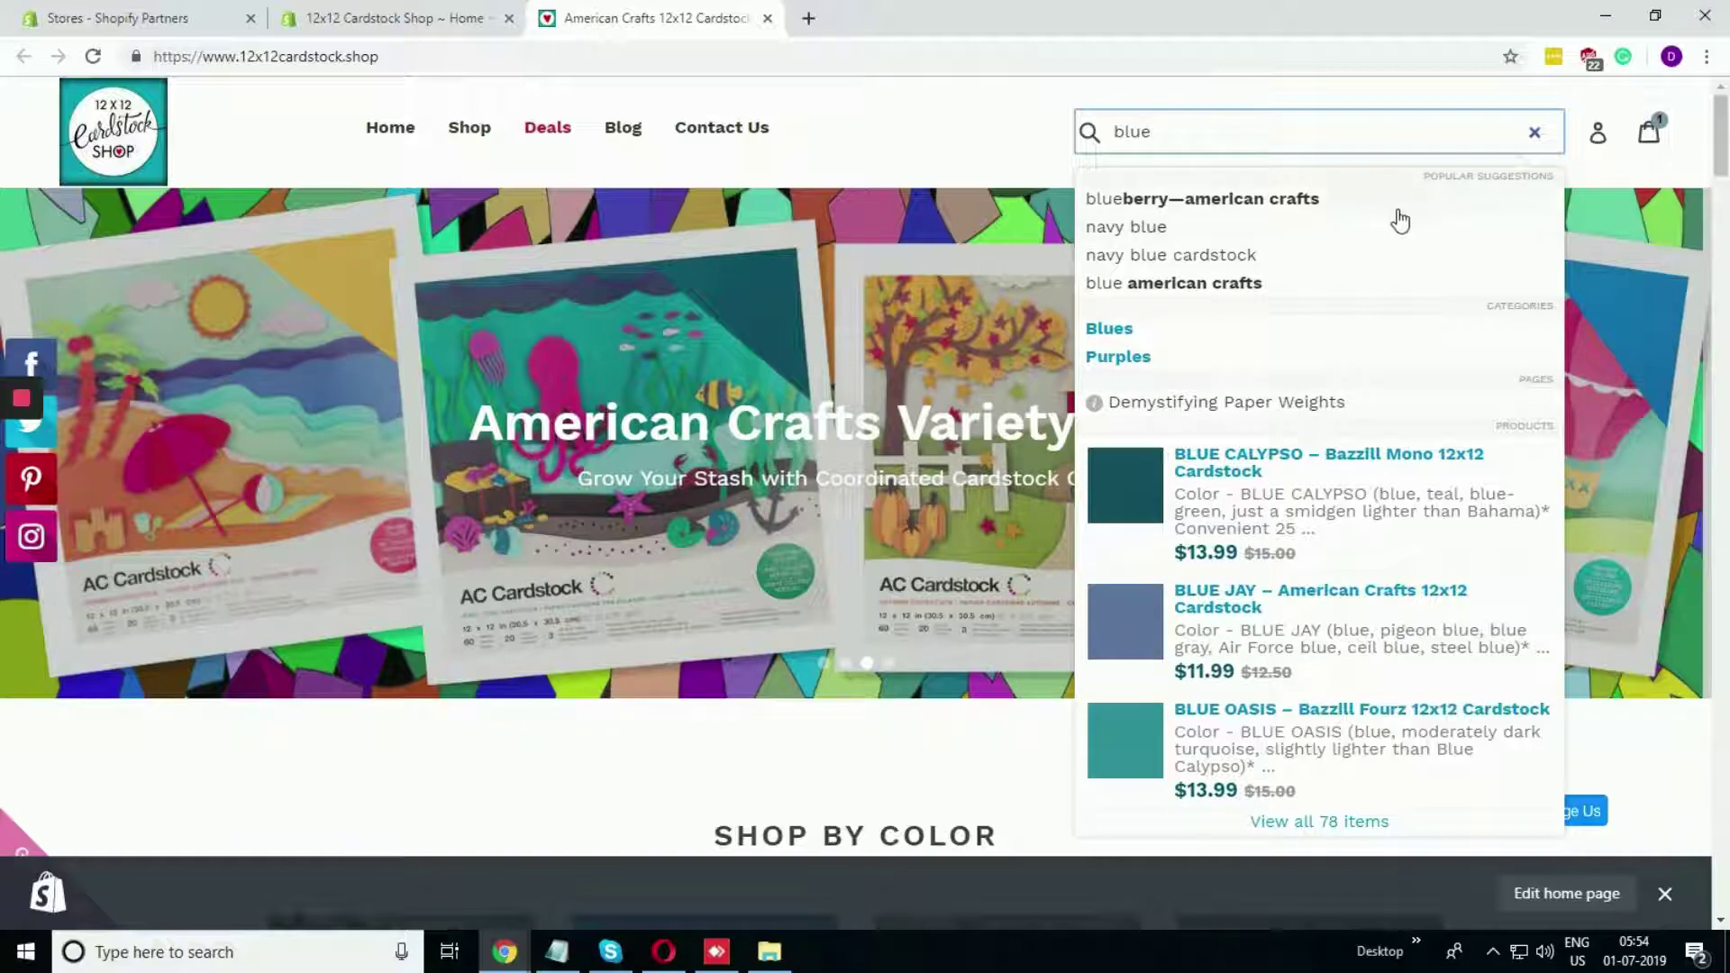
scroll(1325, 374, down, 1)
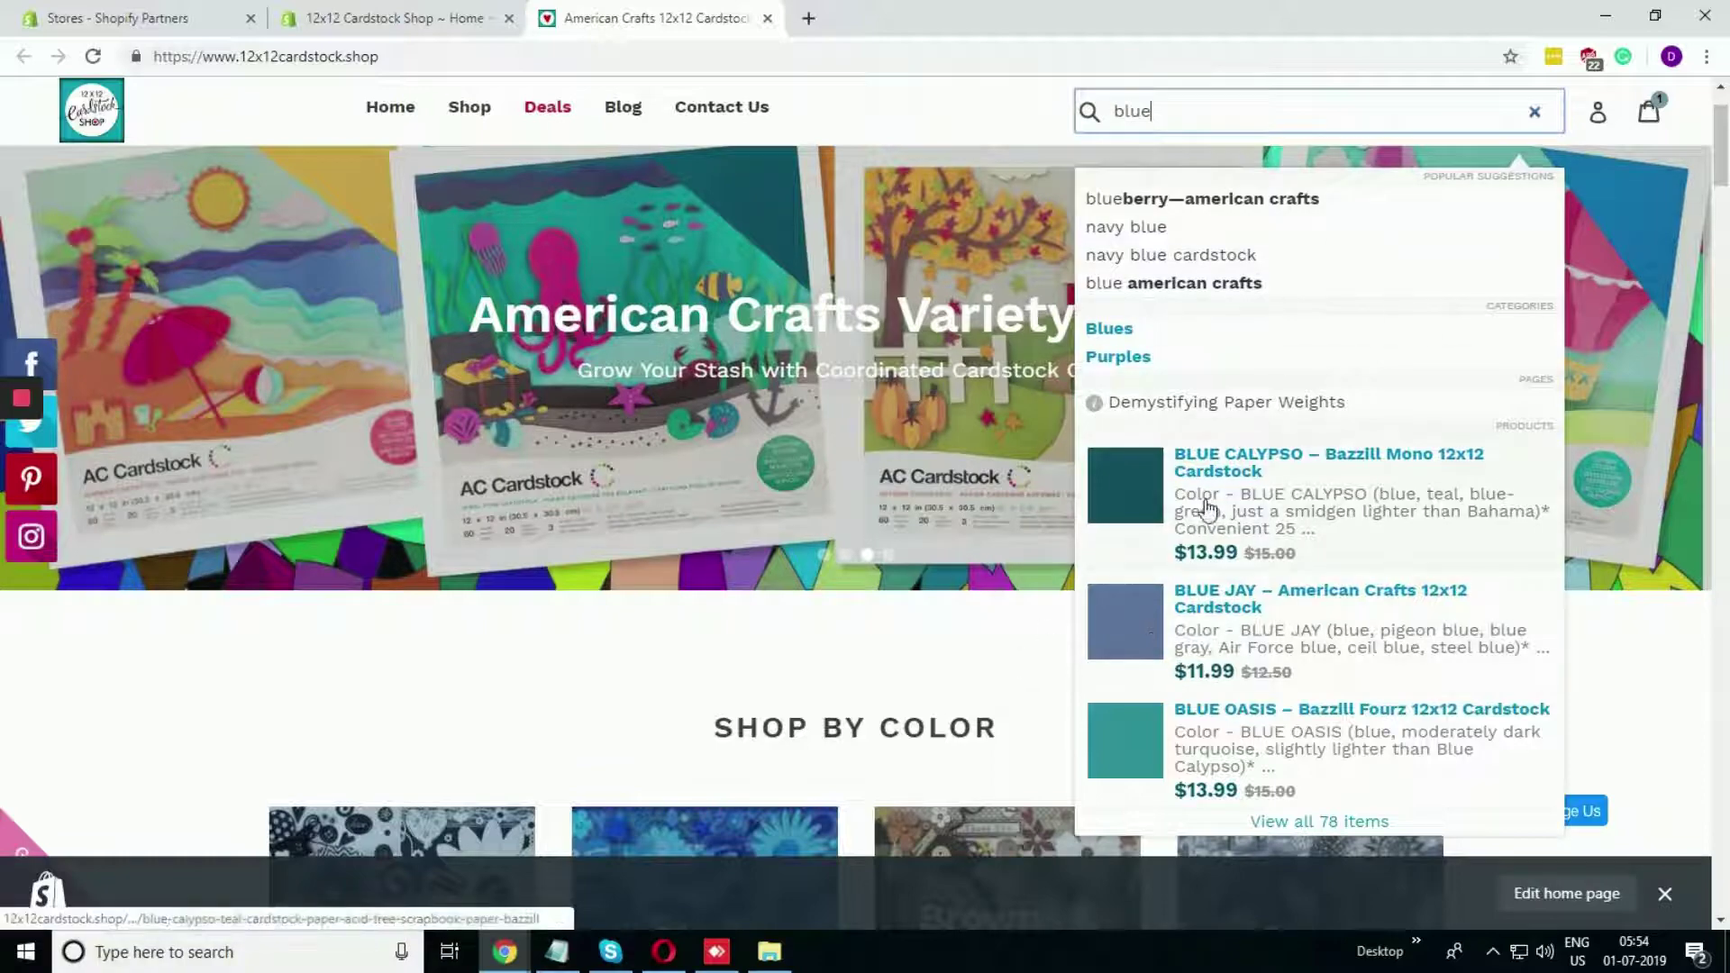
click(1016, 652)
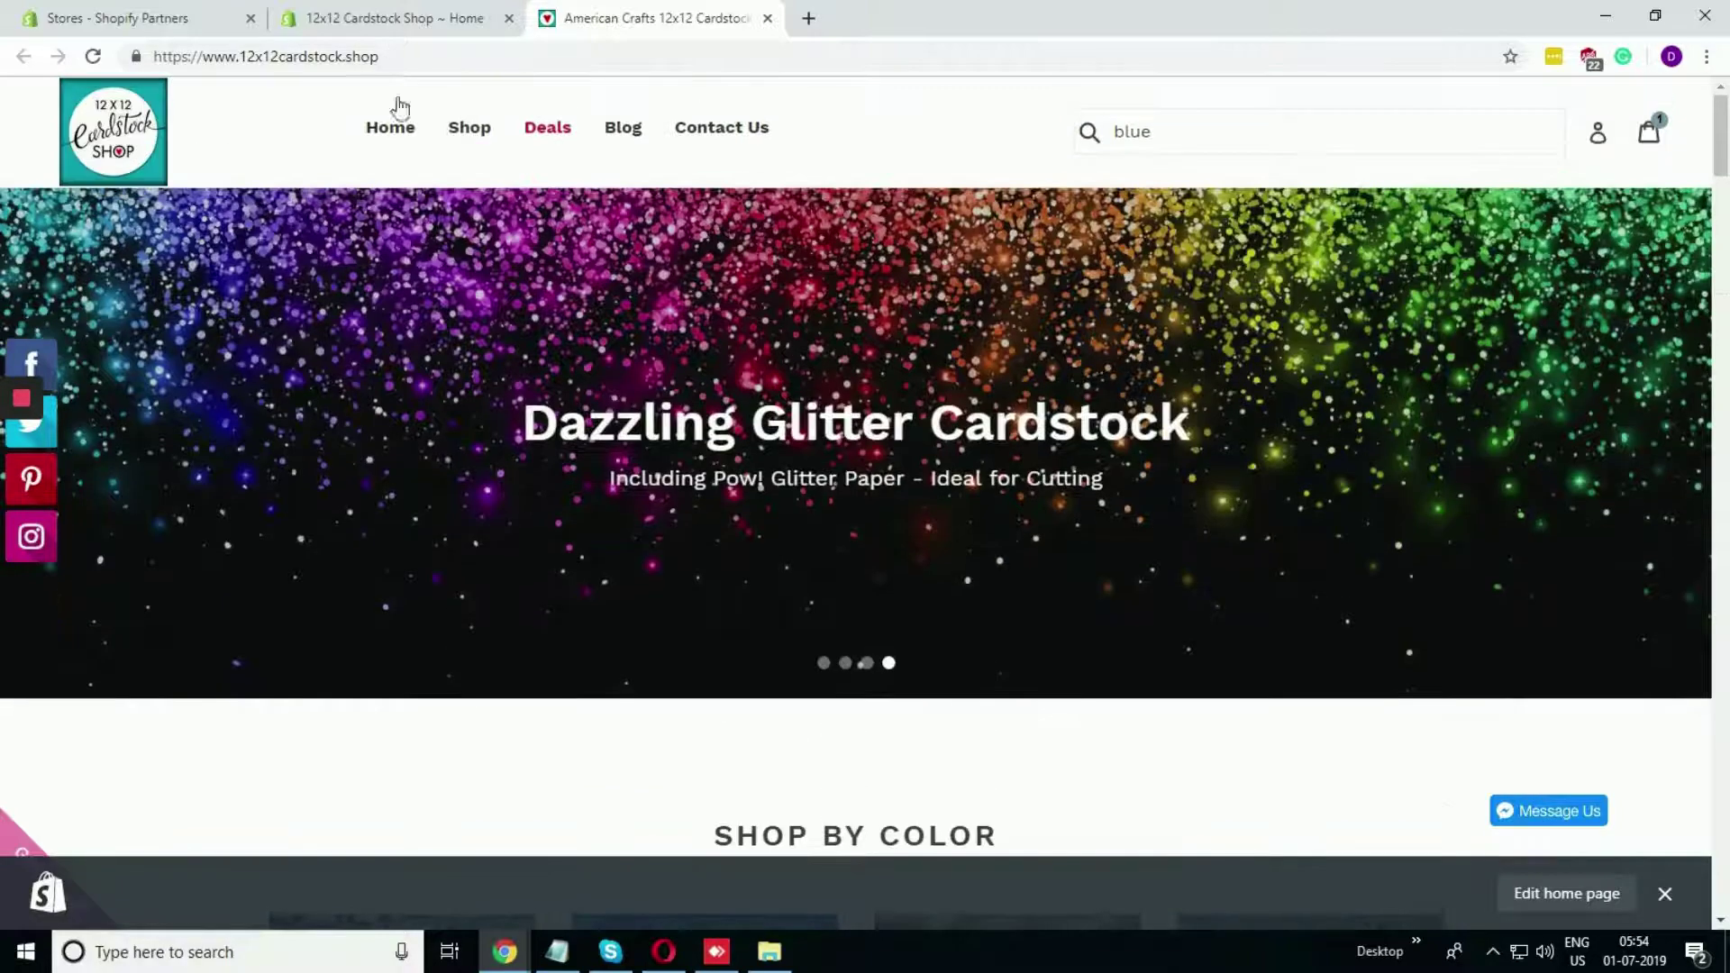
Step: Open Searchanise's Smart Search & Instant Search app from the store's installed Apps list
click(391, 17)
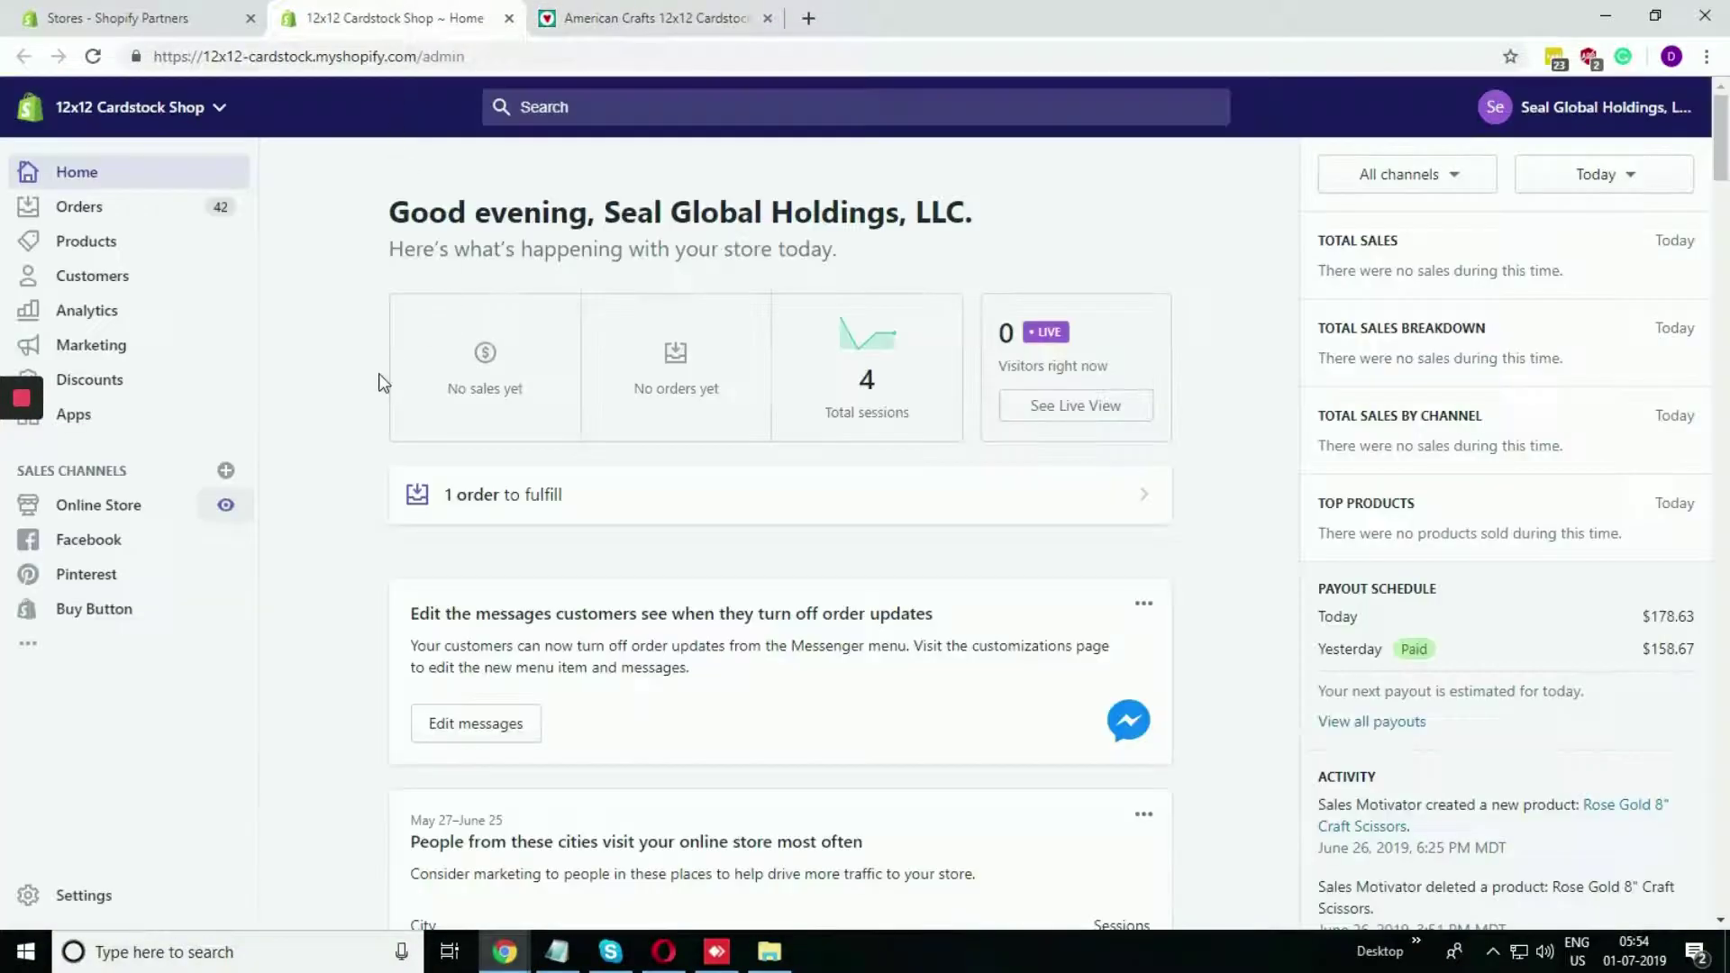
click(85, 418)
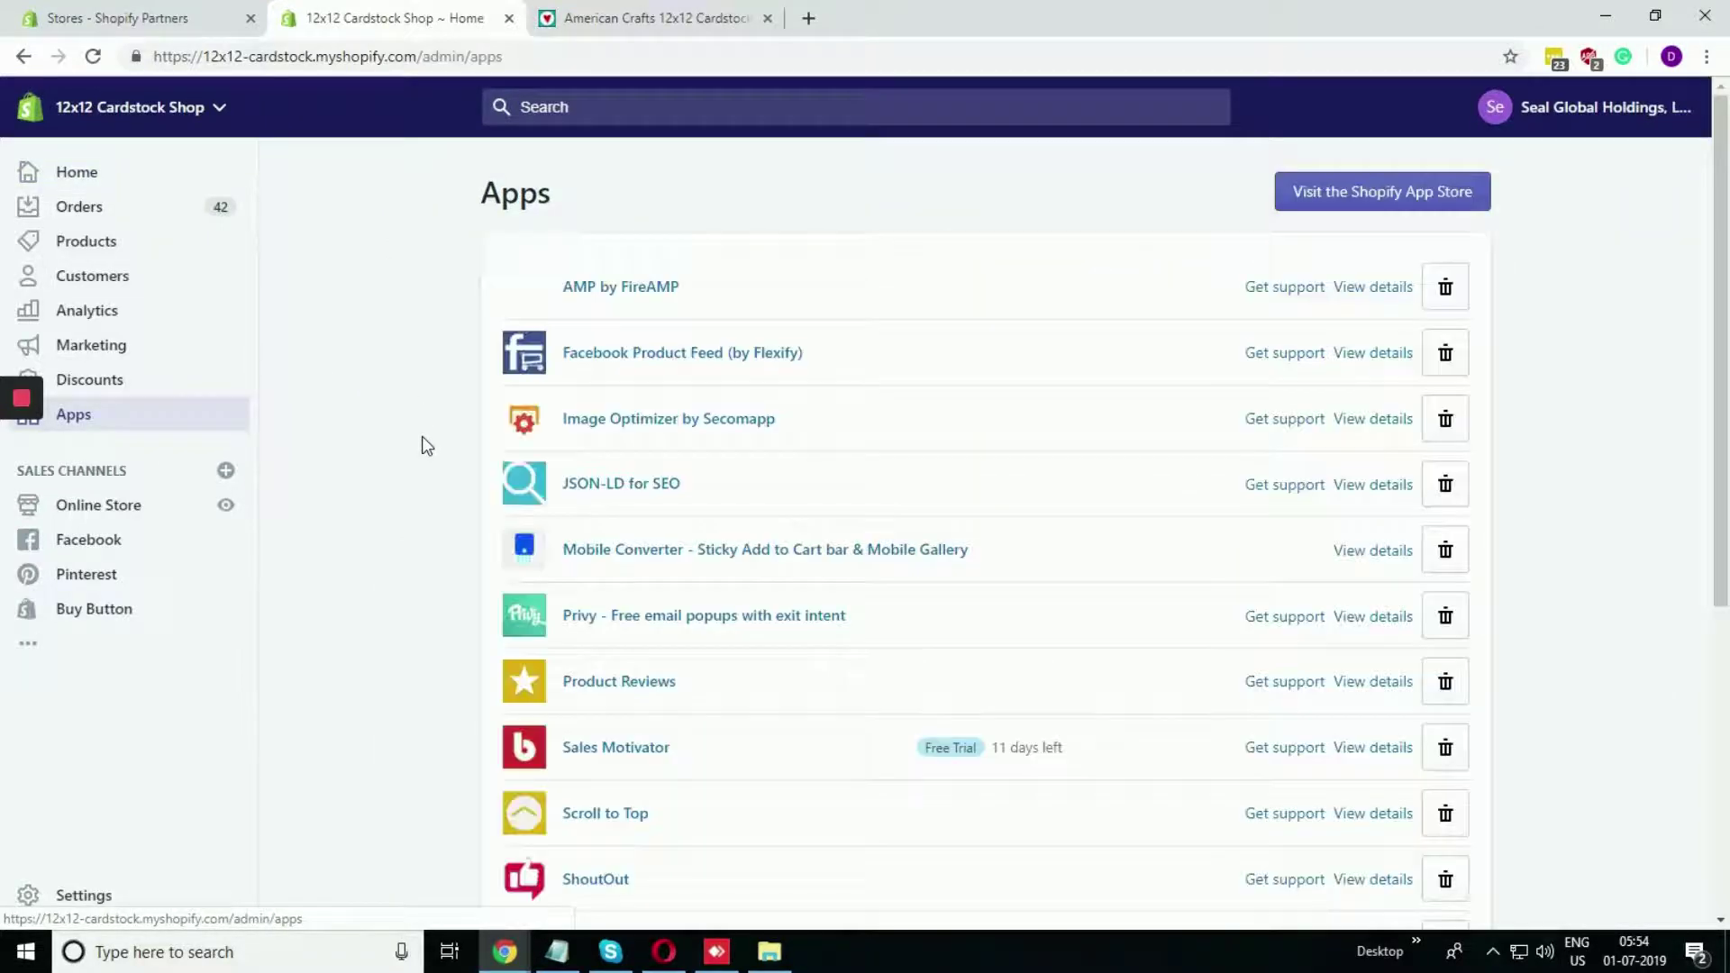
scroll(427, 445, down, 3)
scroll(427, 445, down, 1)
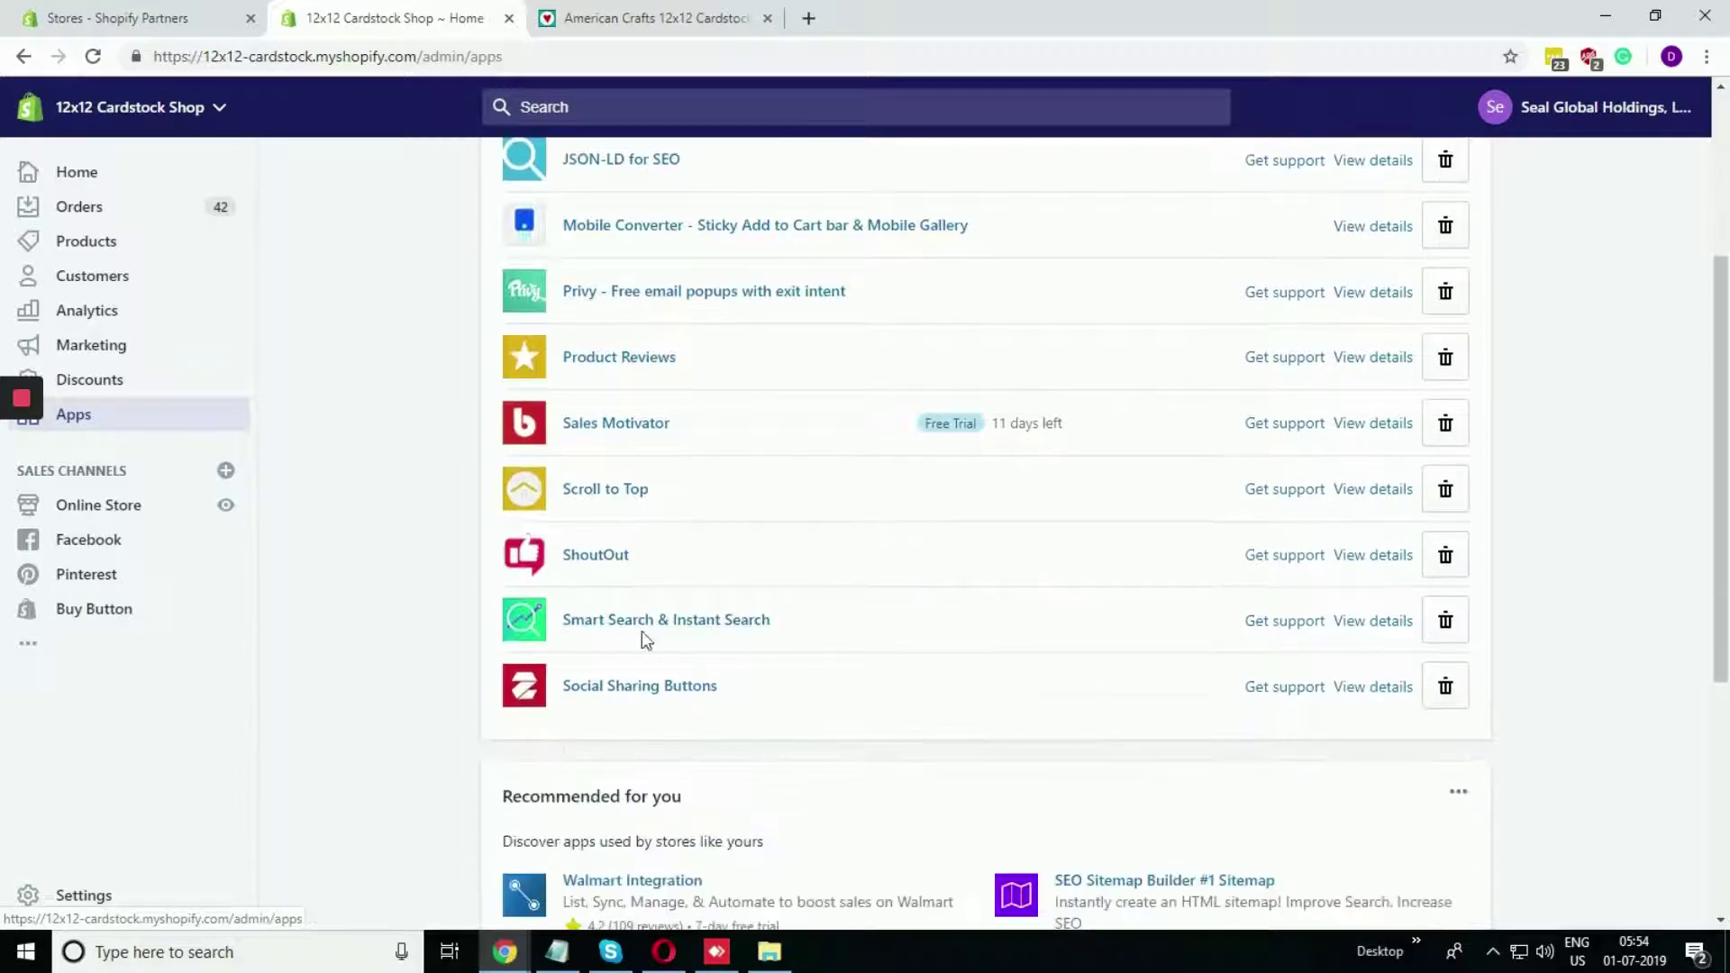
click(717, 638)
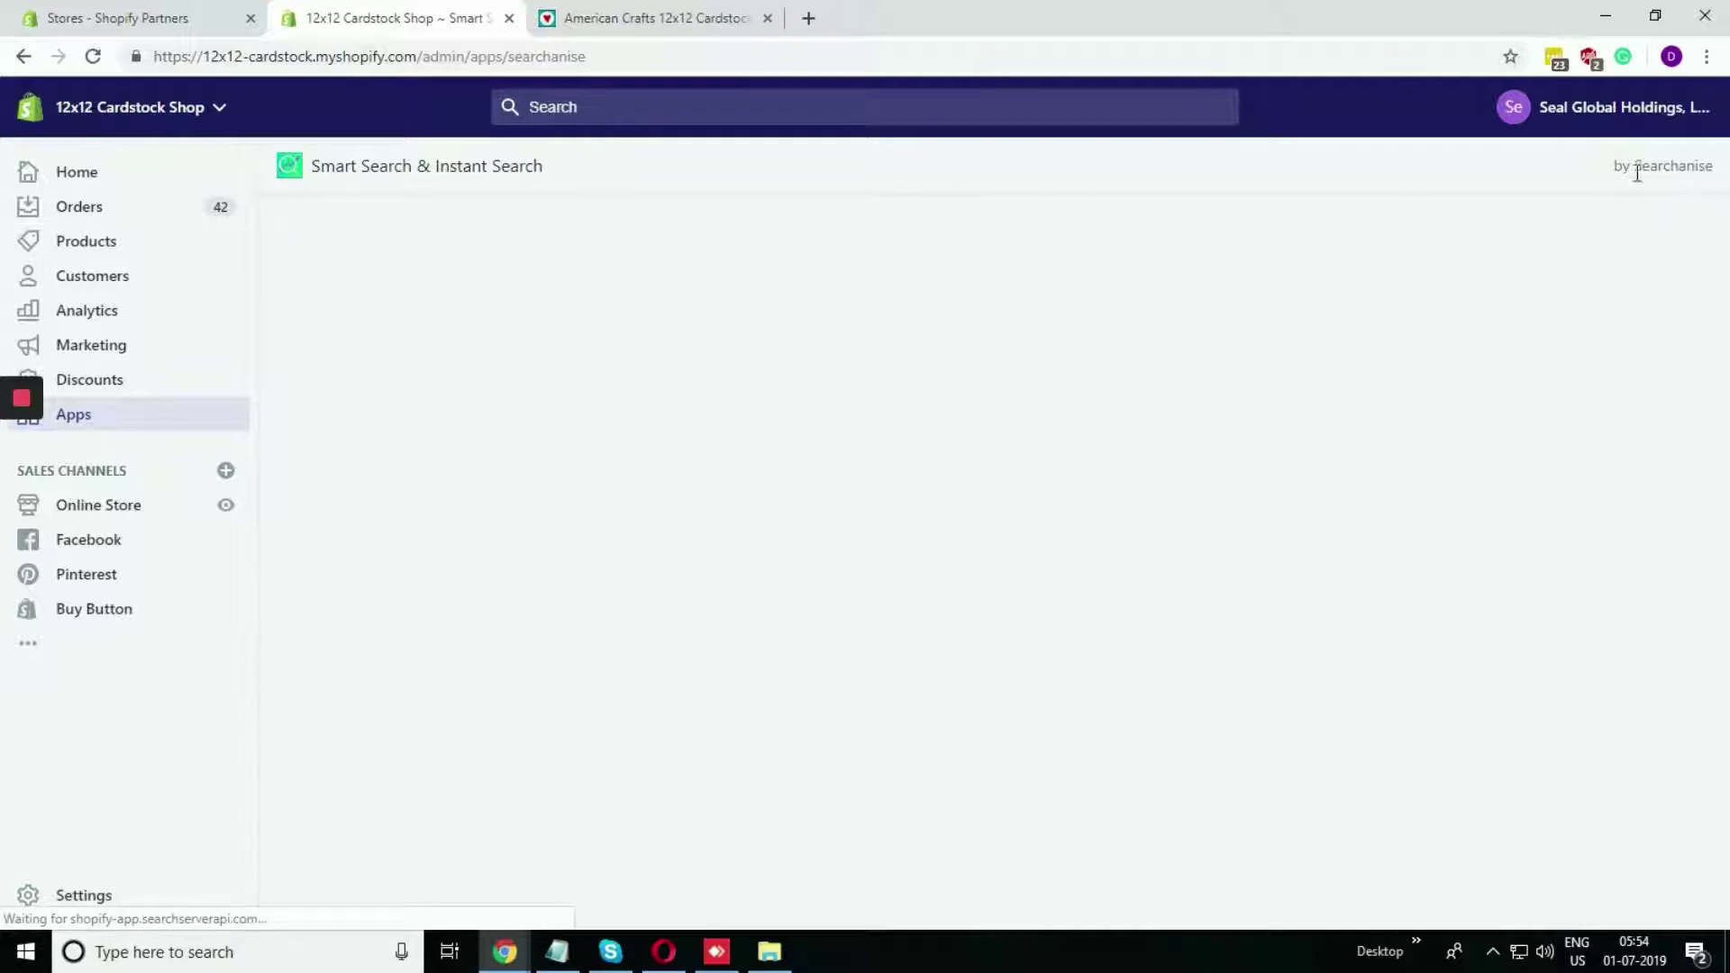
double_click(1674, 166)
click(1134, 154)
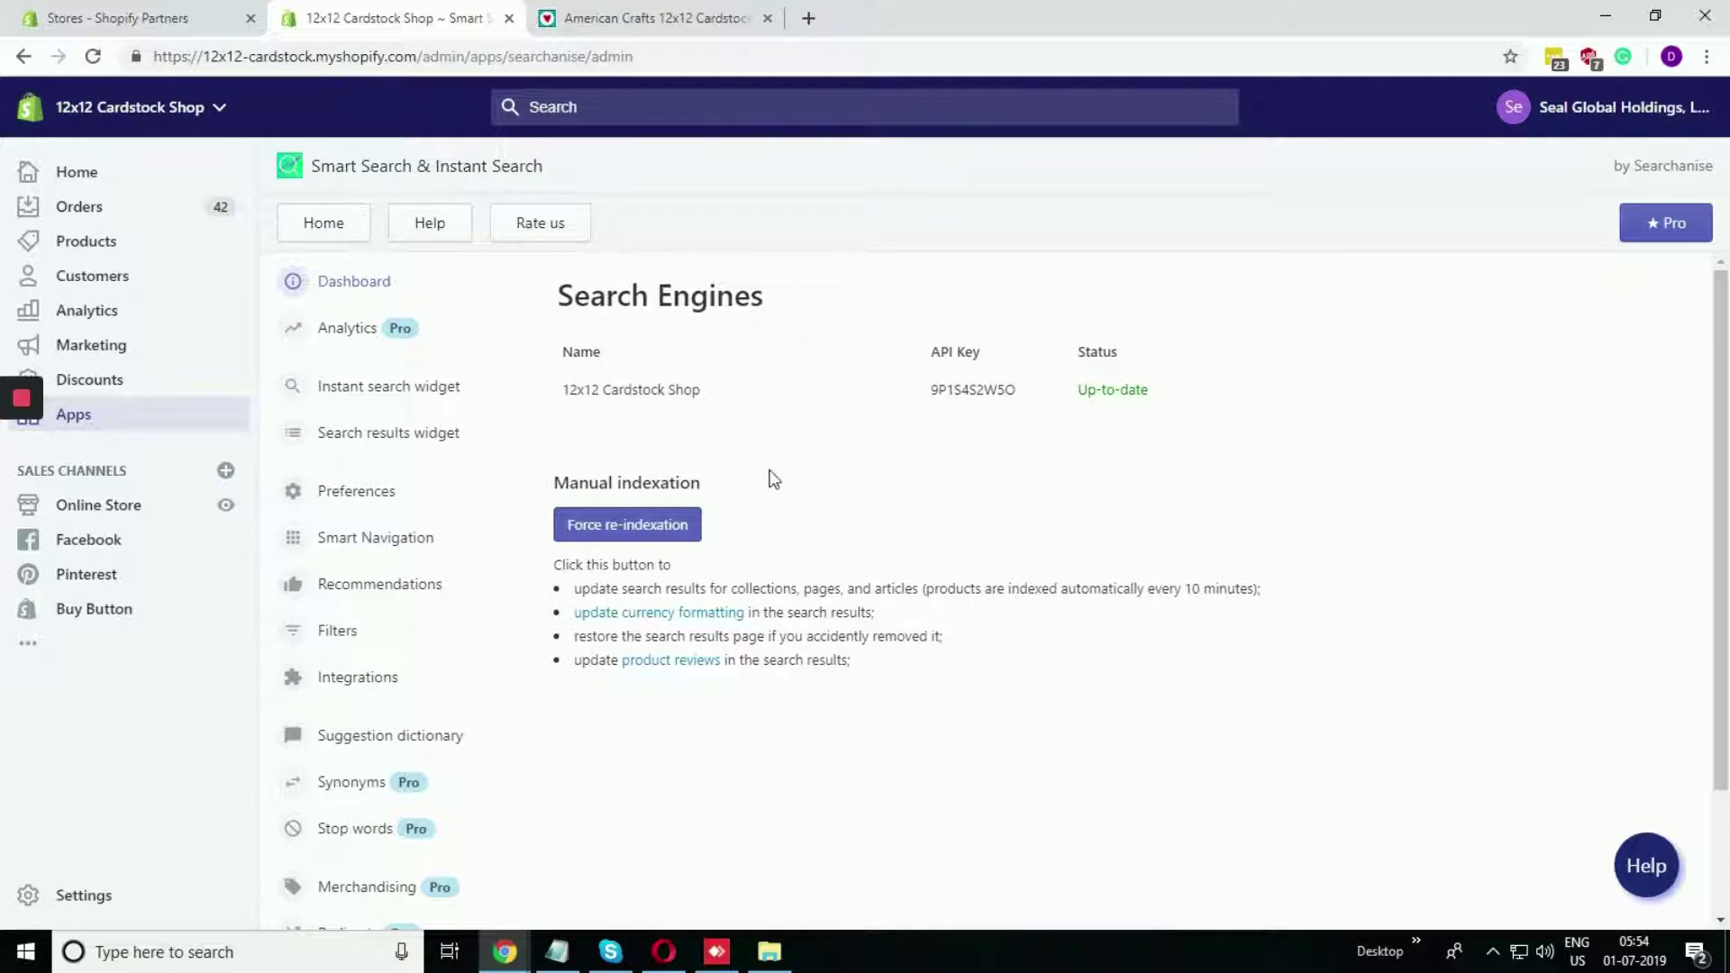
scroll(425, 514, down, 2)
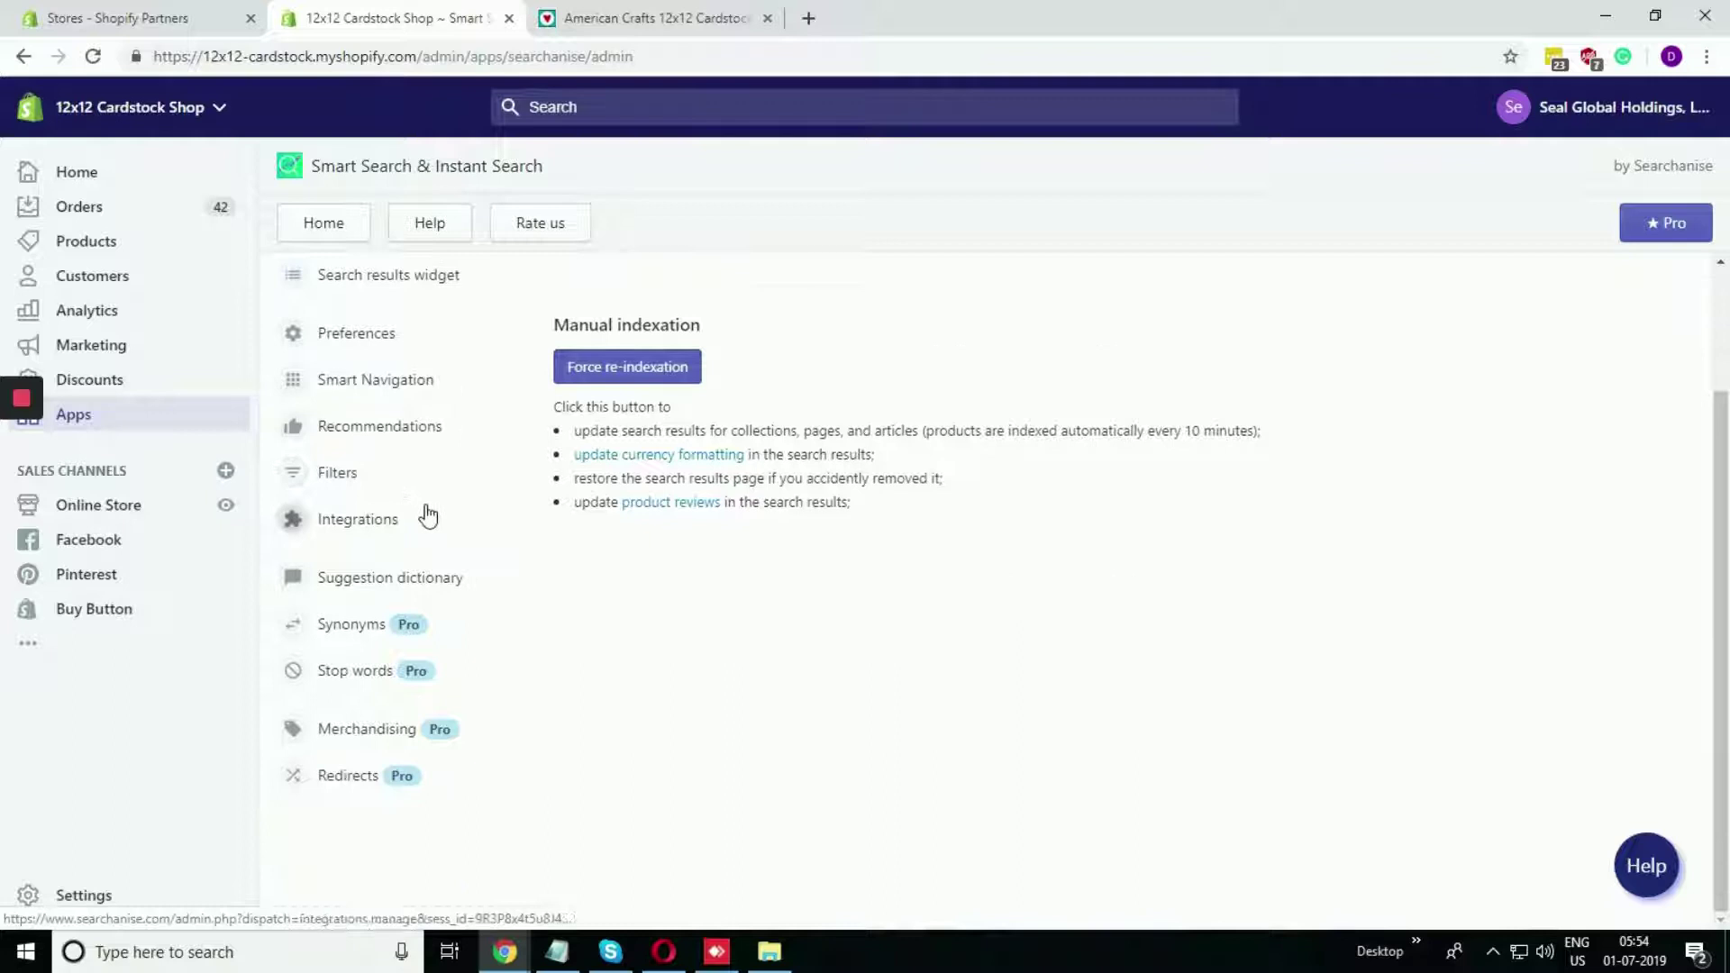
scroll(428, 515, up, 2)
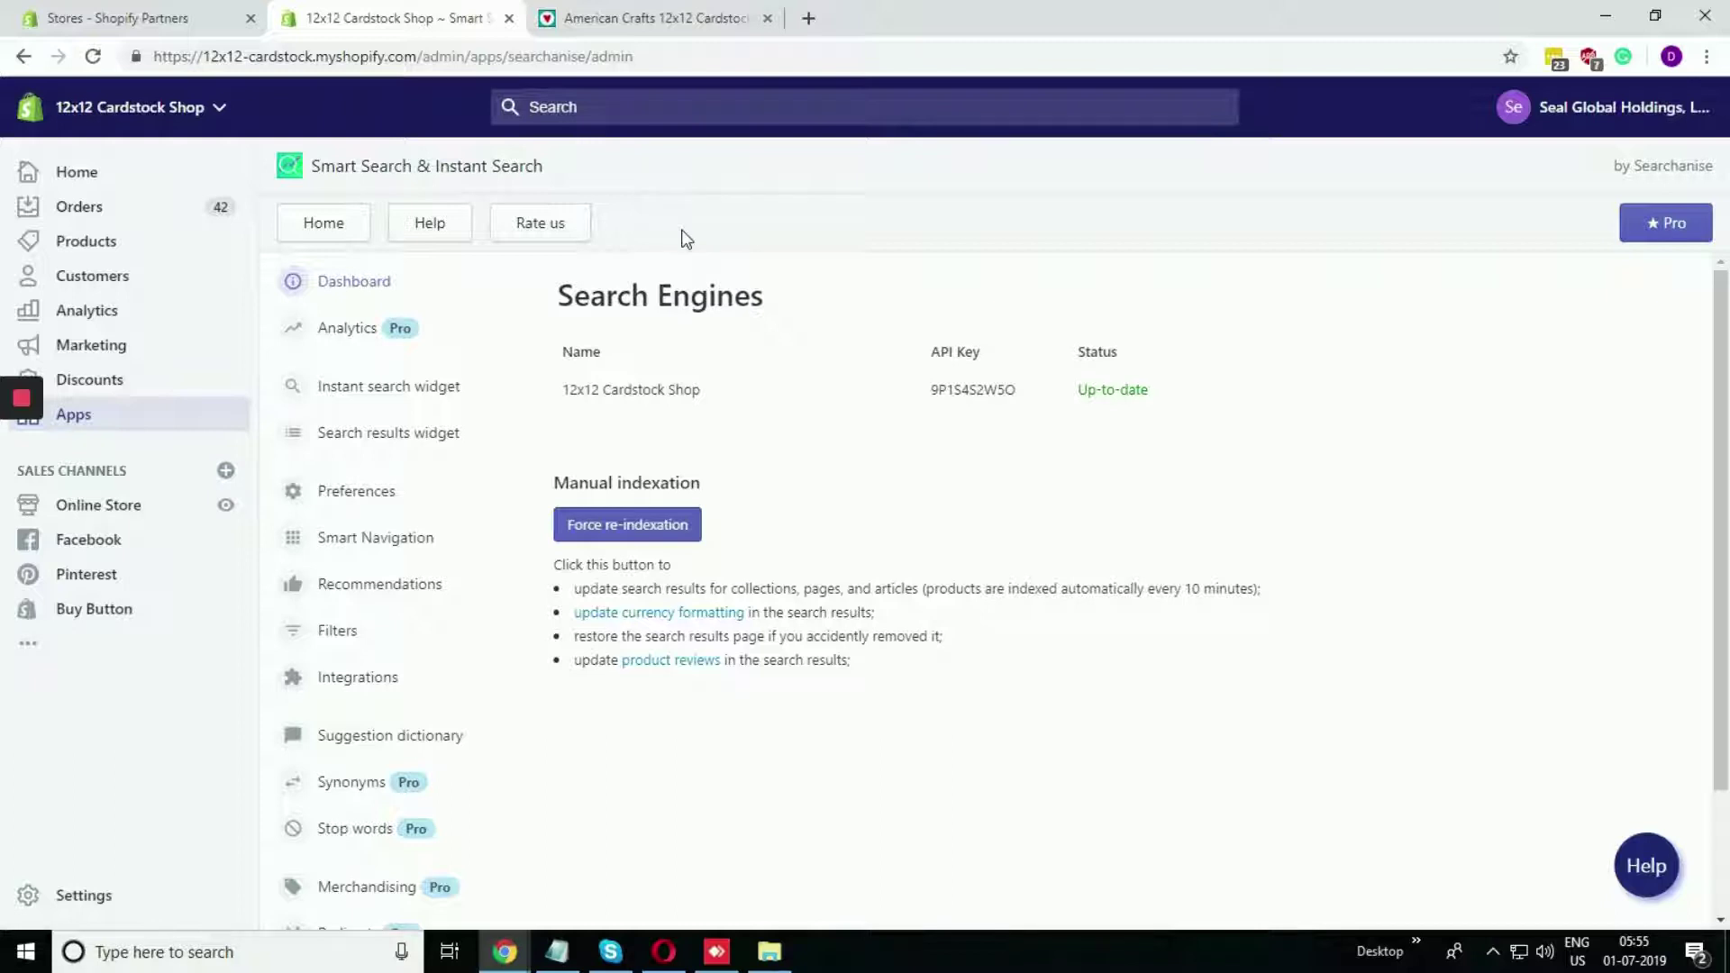
Step: Show the Partners development stores and copy the Smart Search & Instant Search app title
click(186, 17)
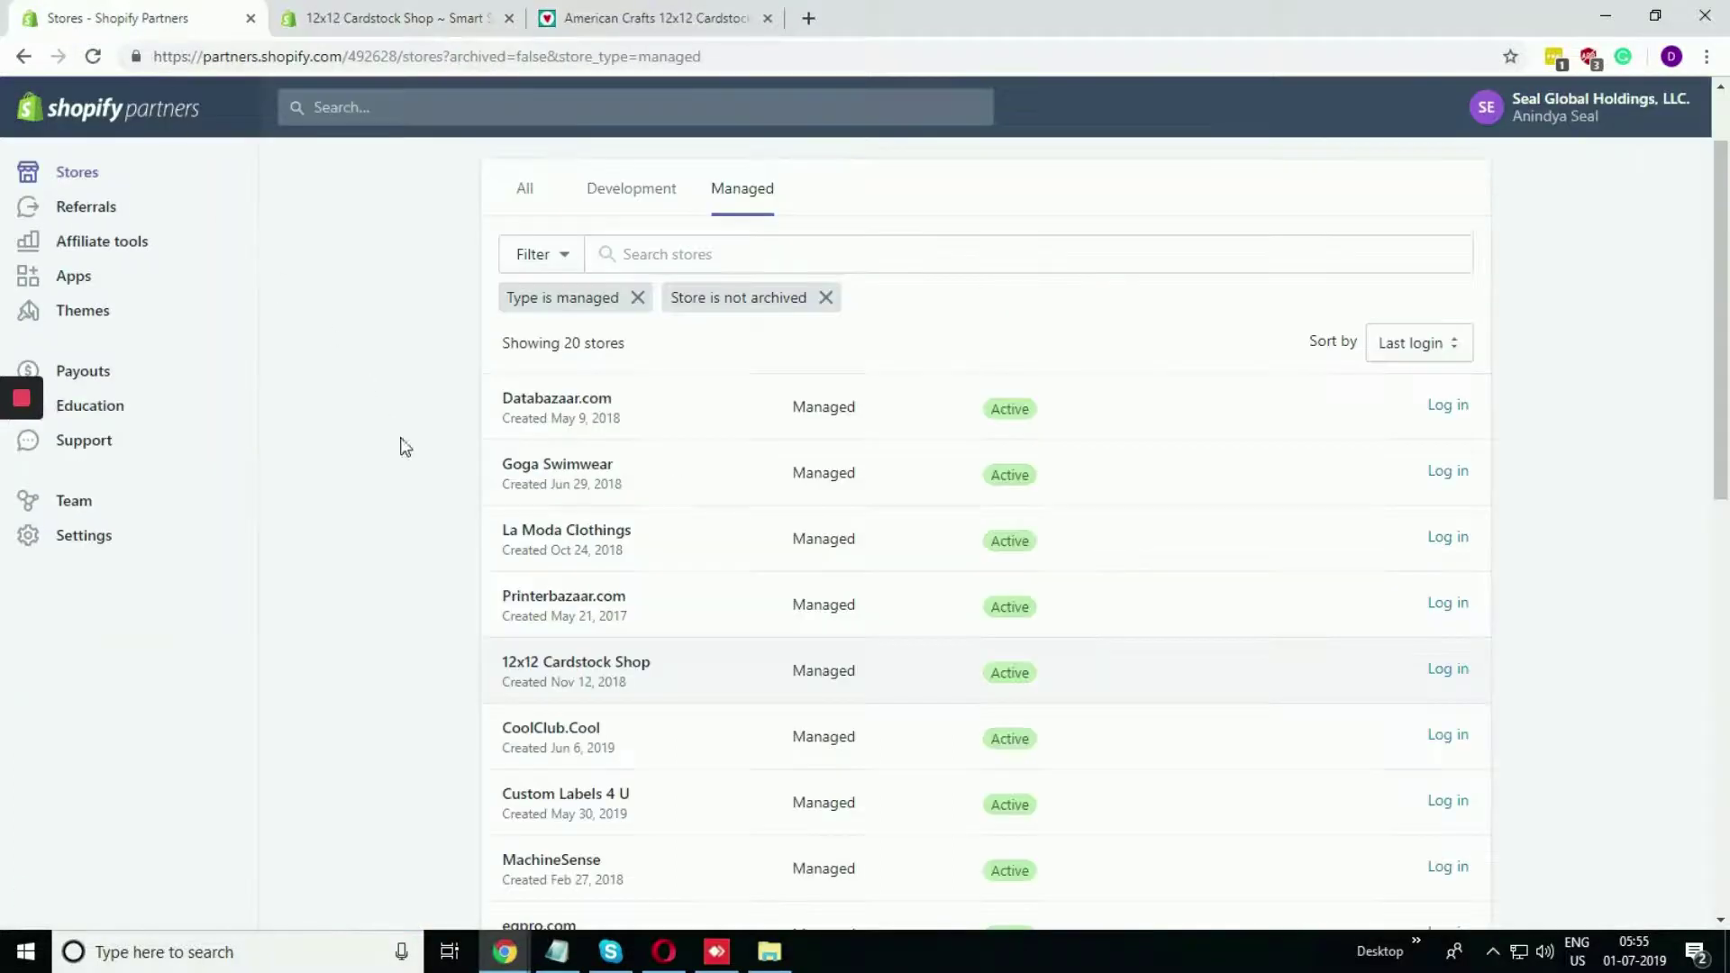
scroll(421, 457, up, 2)
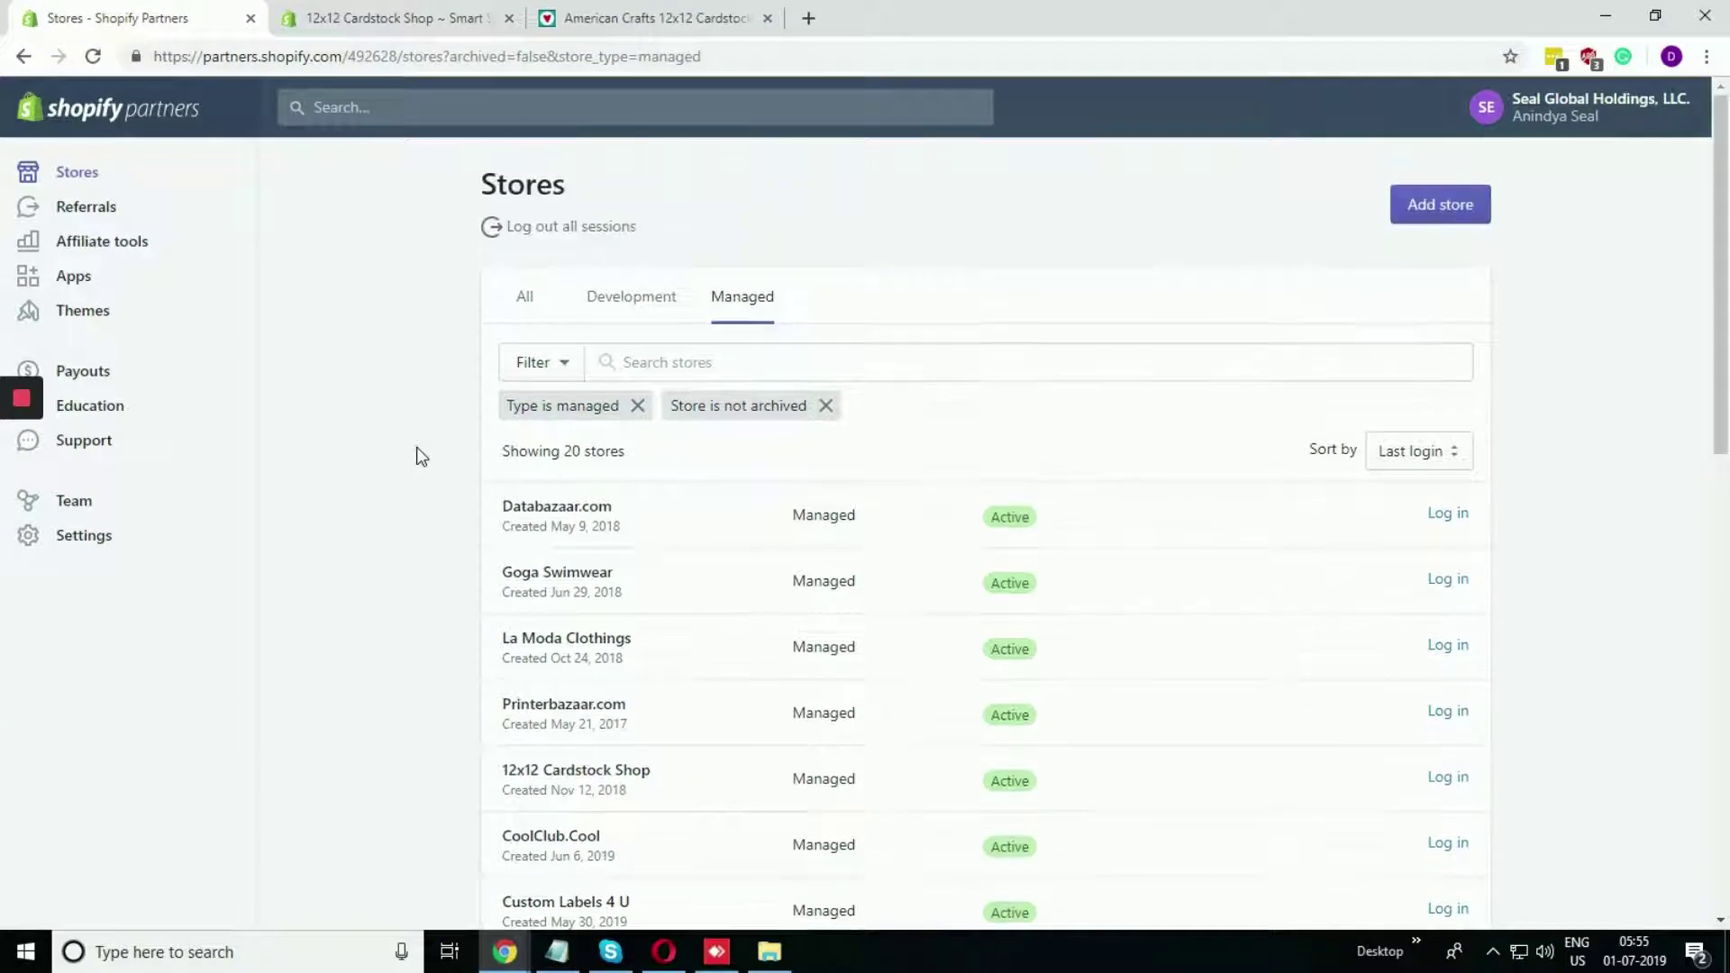
click(630, 307)
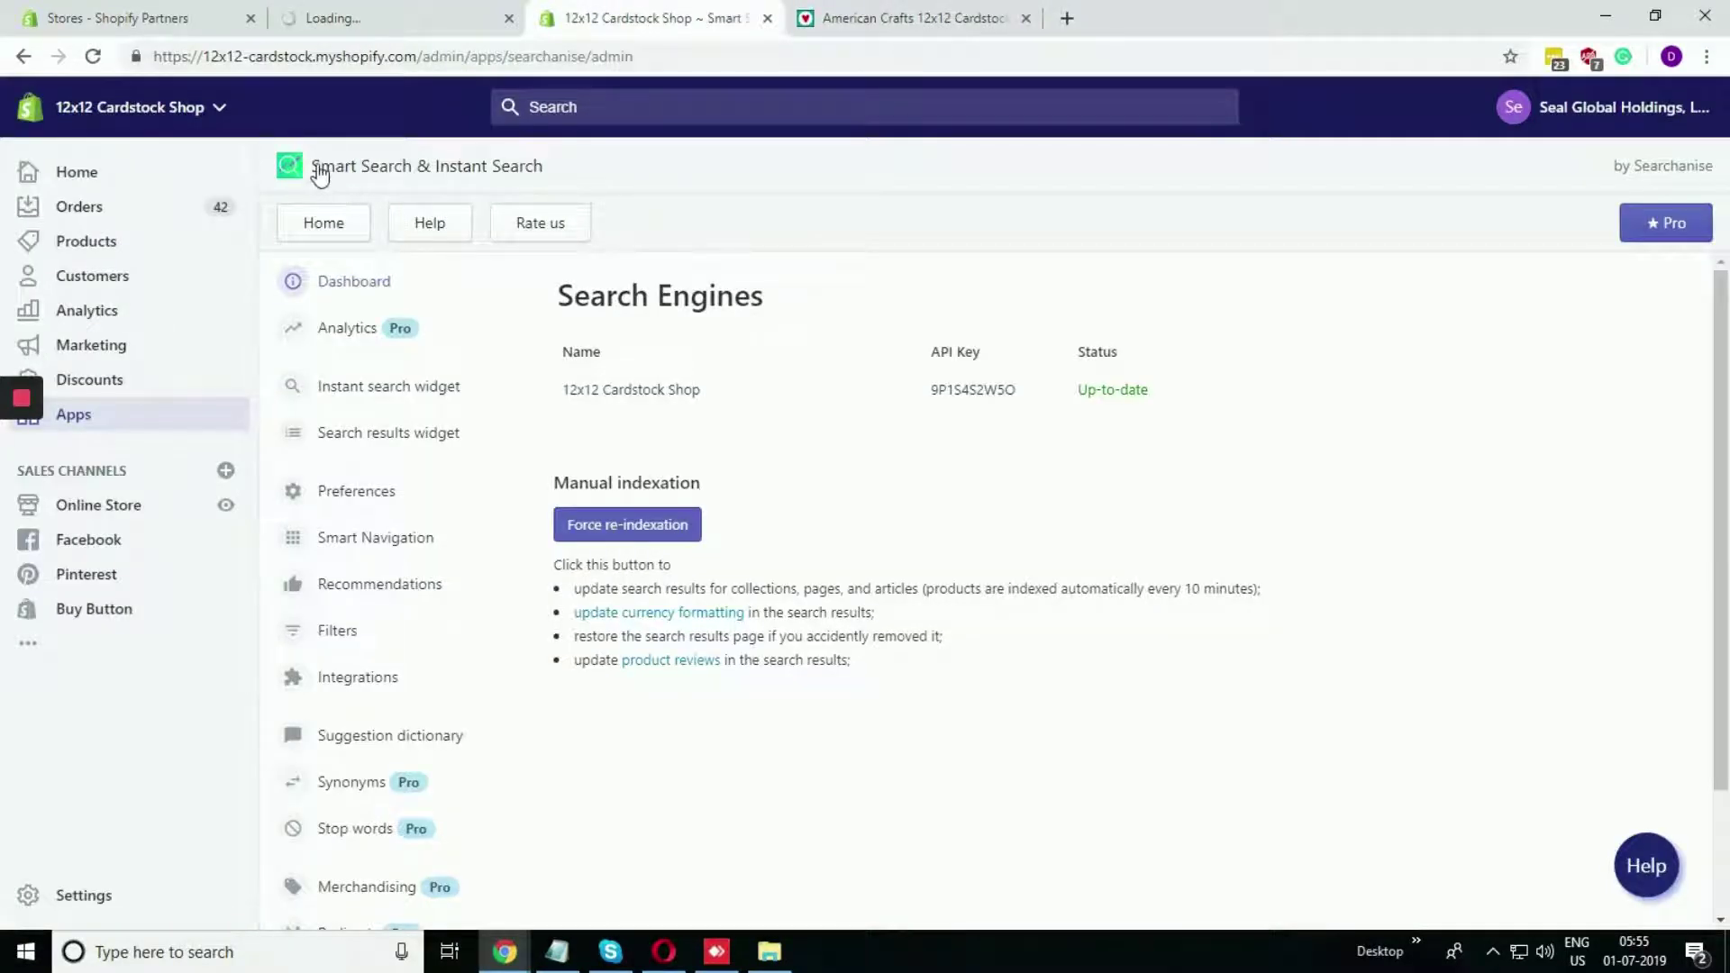
drag(544, 167, 315, 168)
key(ctrl+c)
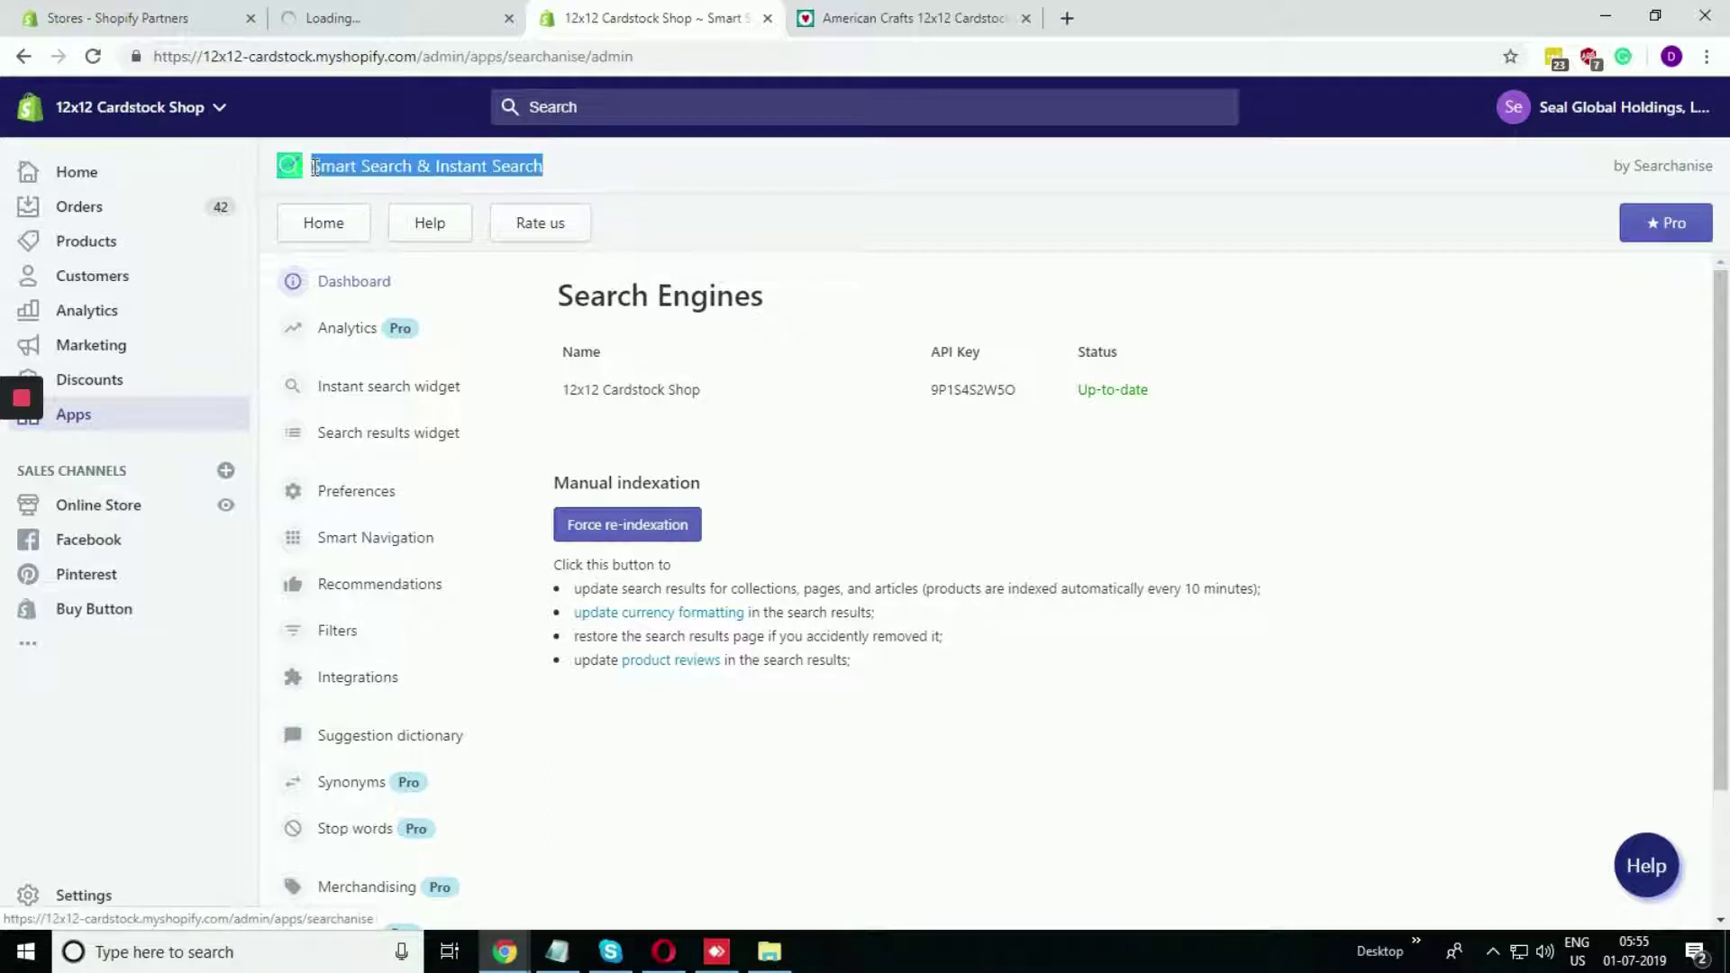
Step: From the development store's Apps page, launch the Shopify App Store in a new tab
click(361, 16)
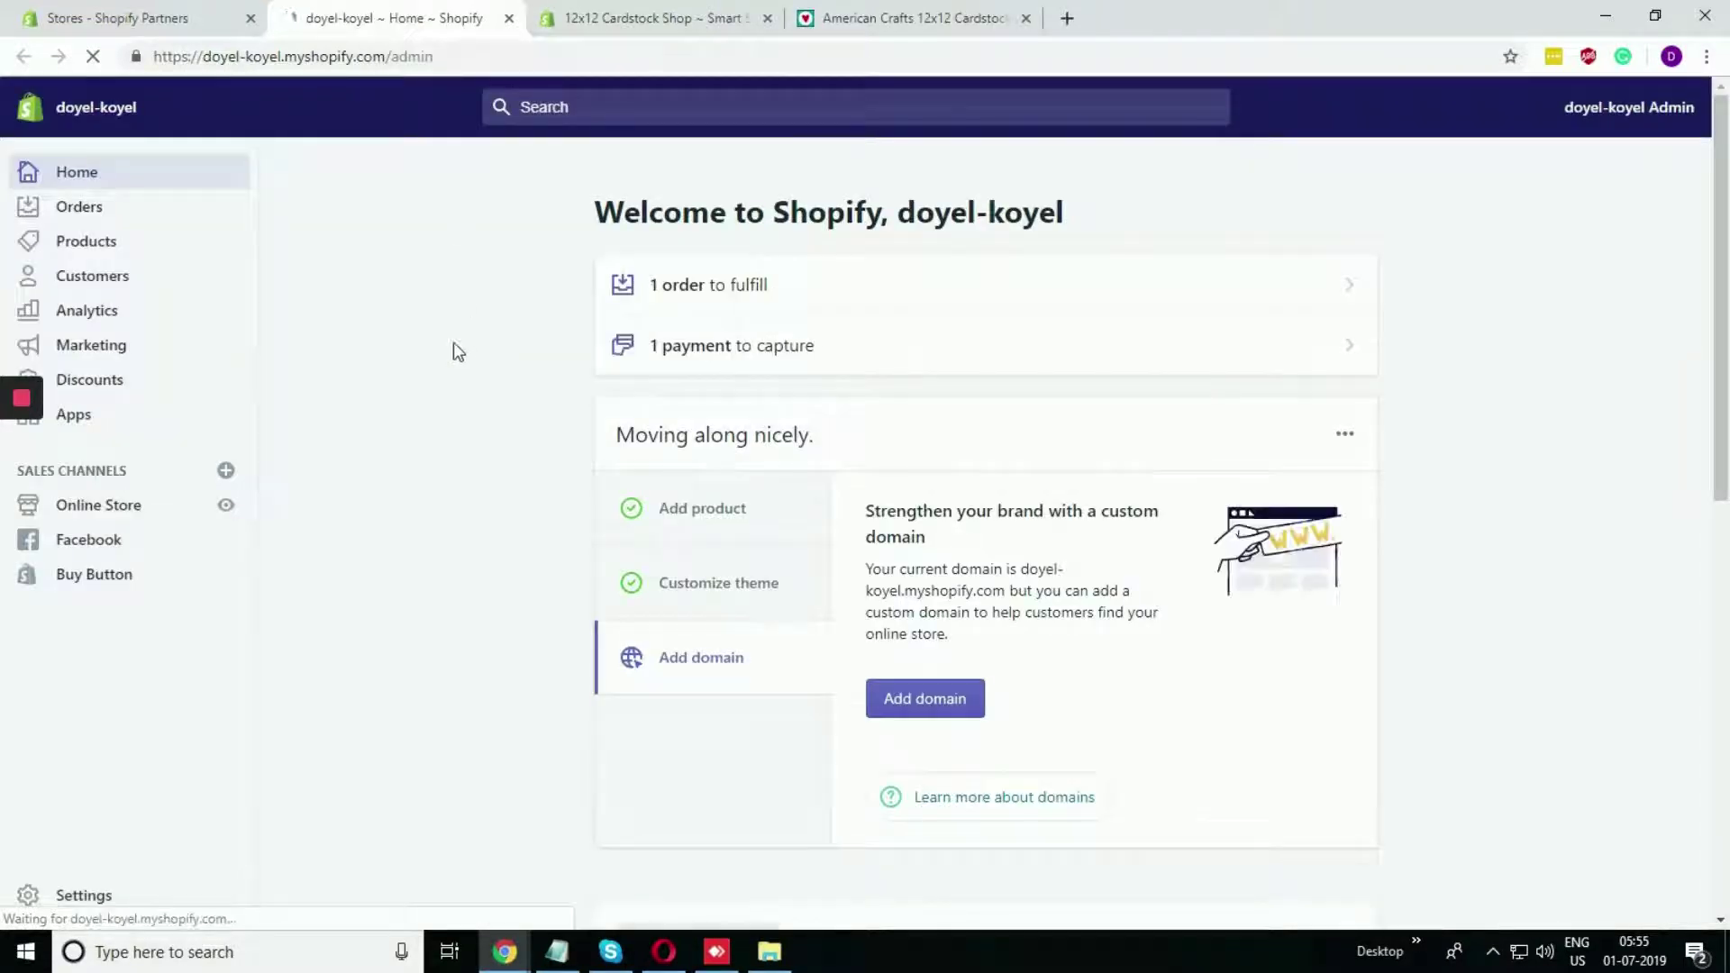
click(908, 15)
click(405, 14)
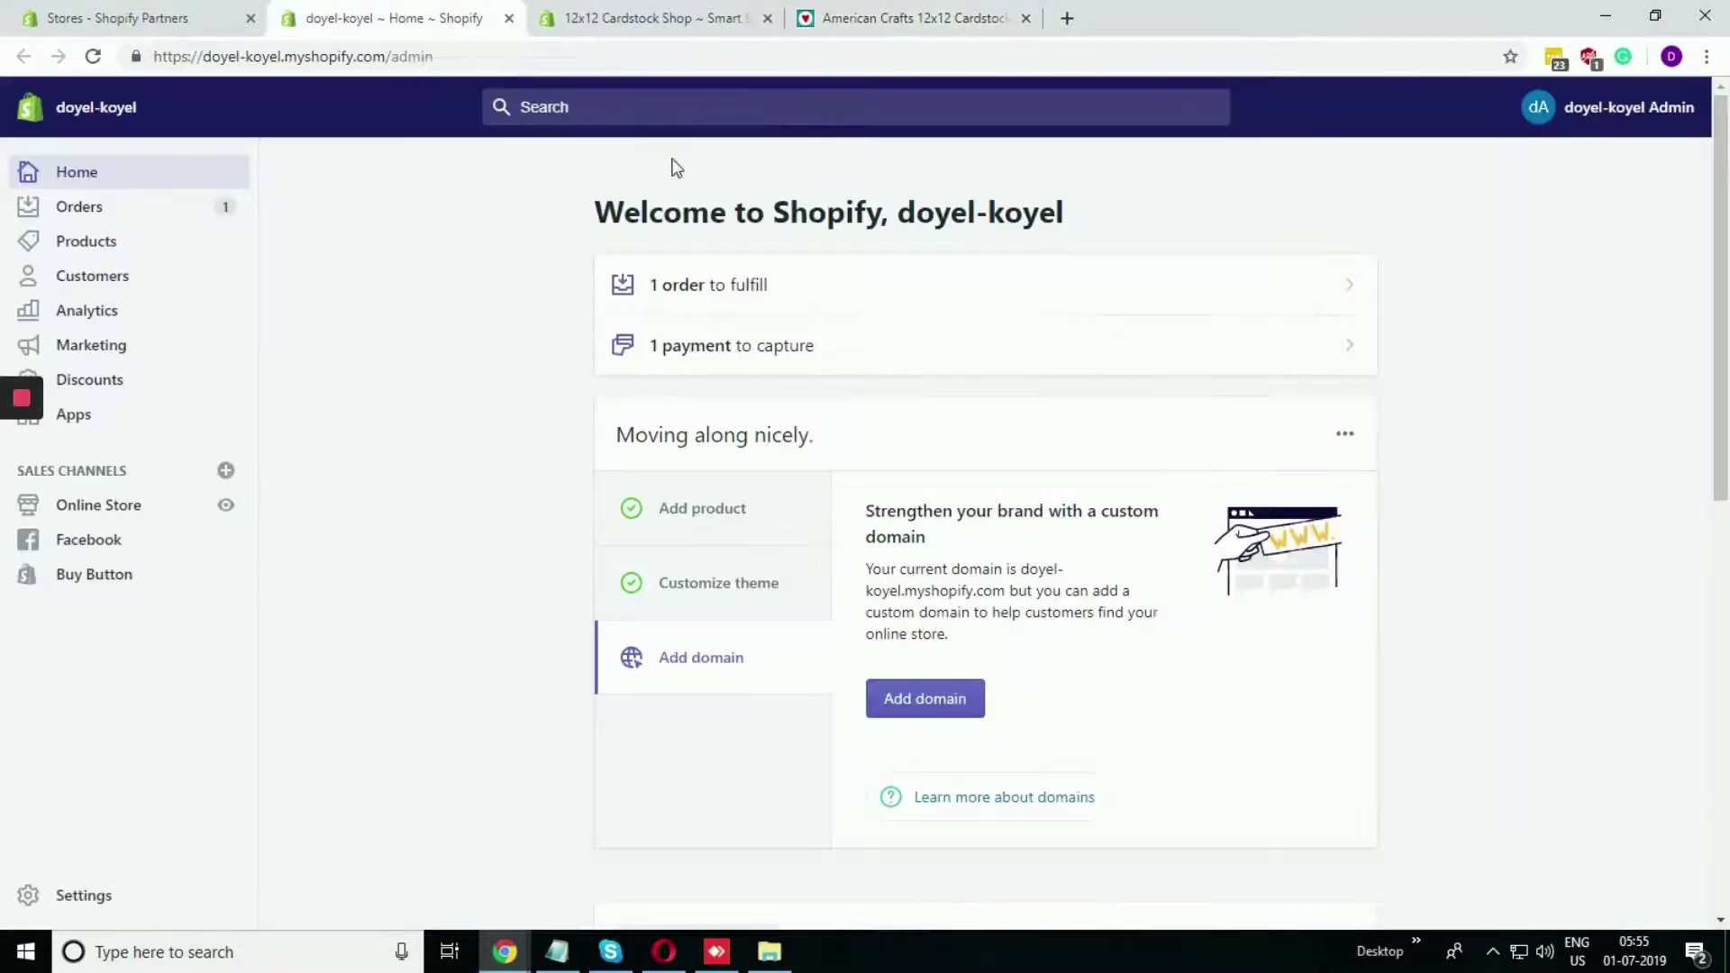
click(77, 418)
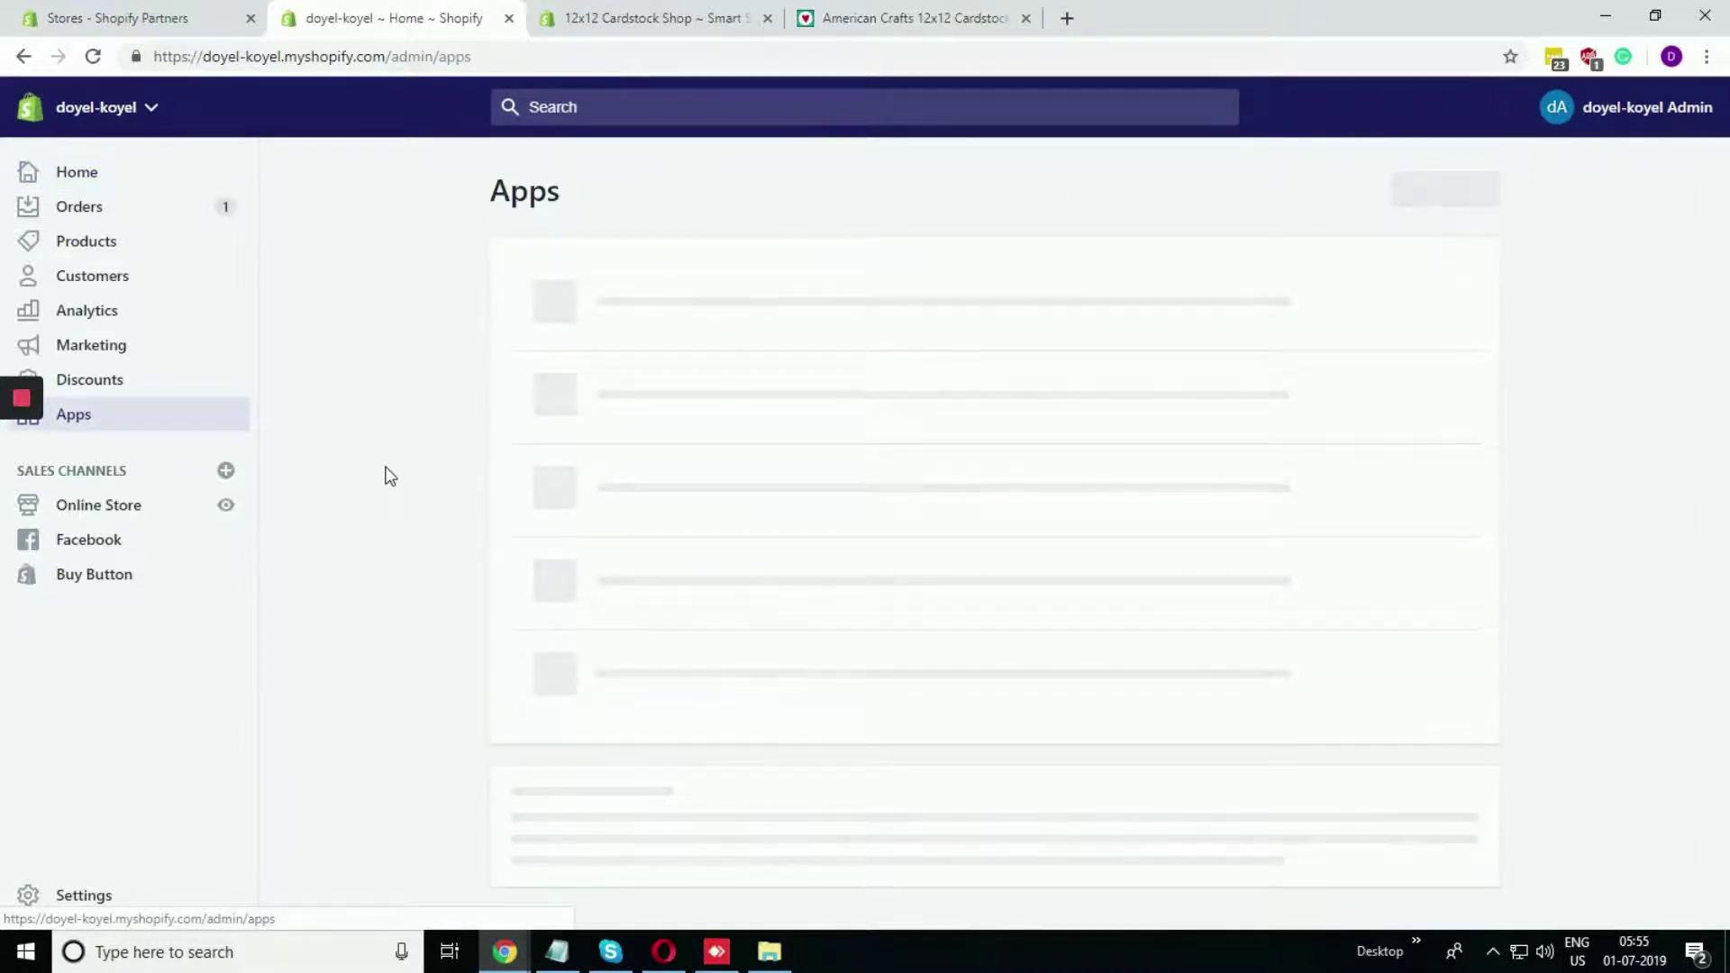
click(1348, 202)
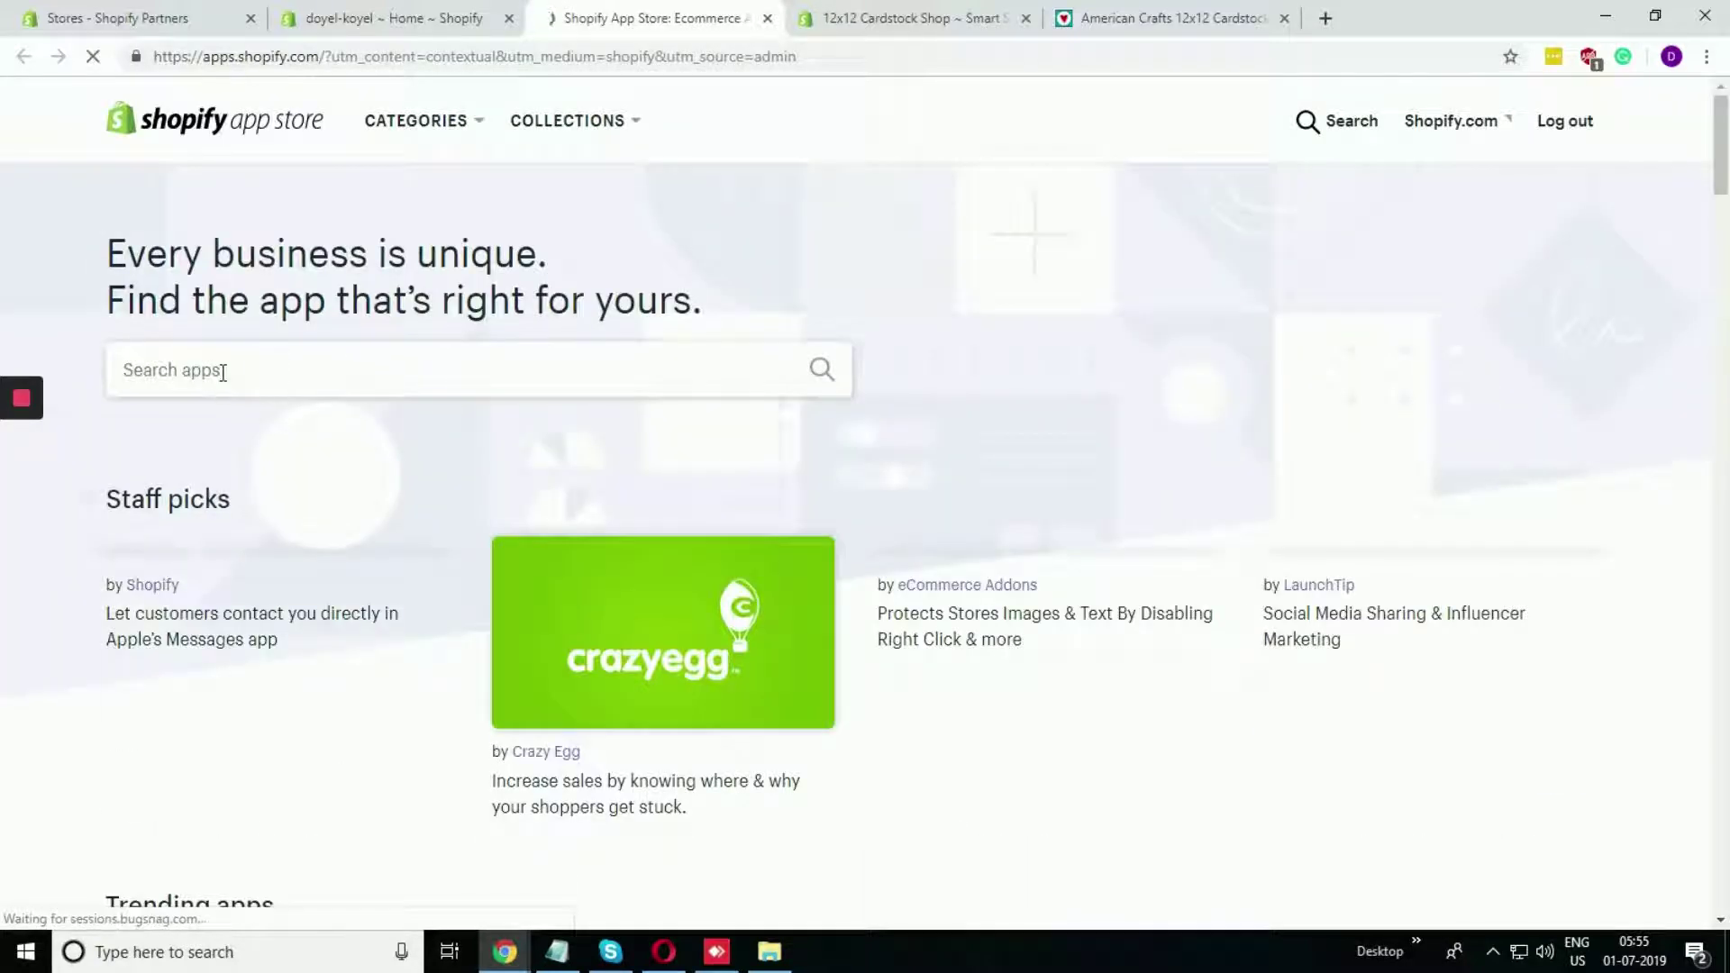
Step: Search the App Store for the pasted app name and open the Smart Search & Instant Search listing
click(222, 373)
key(ctrl+v)
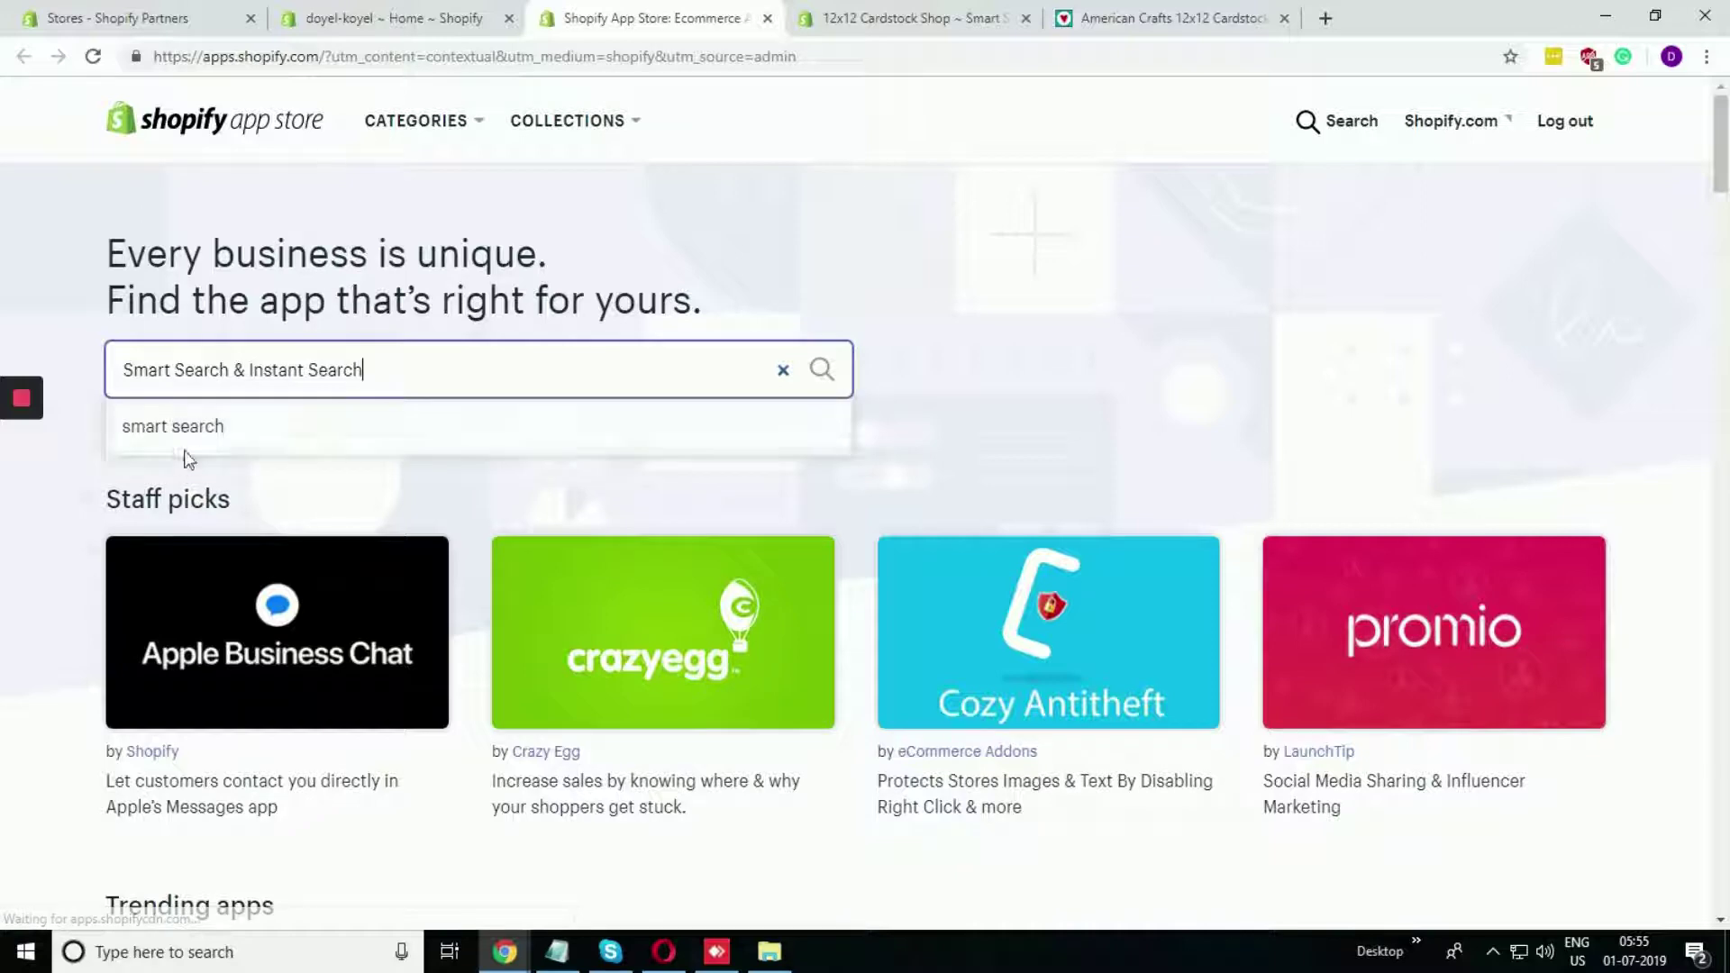
click(193, 431)
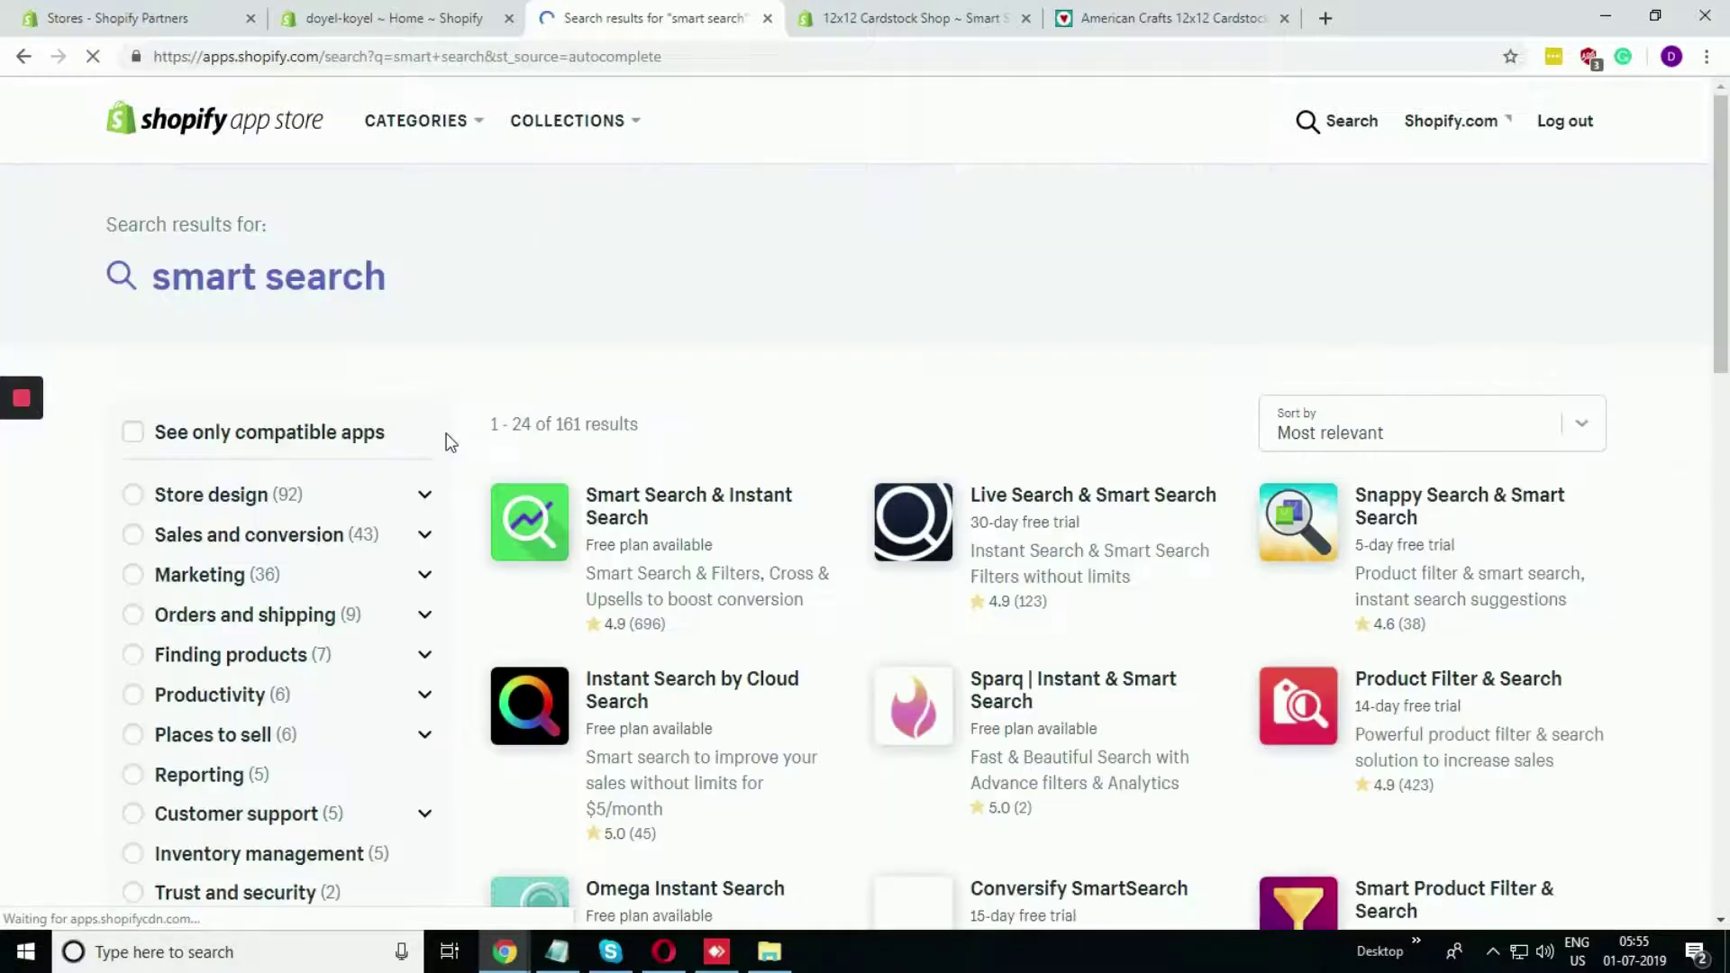
click(715, 503)
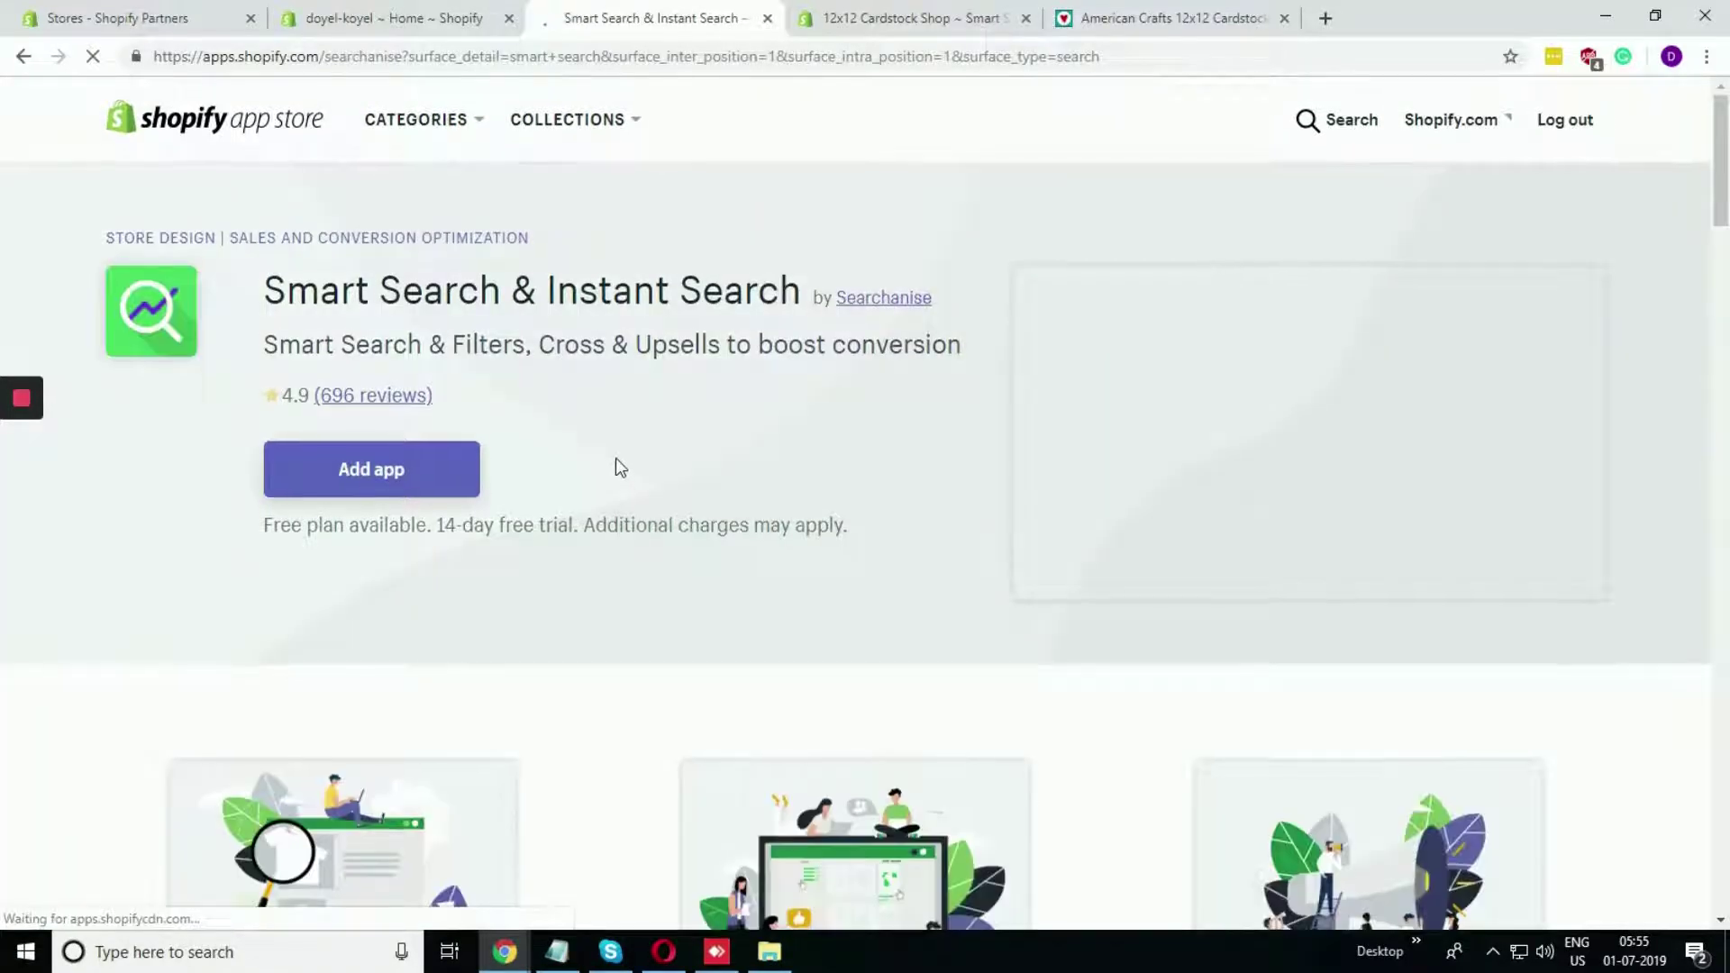
scroll(618, 464, down, 3)
scroll(616, 462, up, 3)
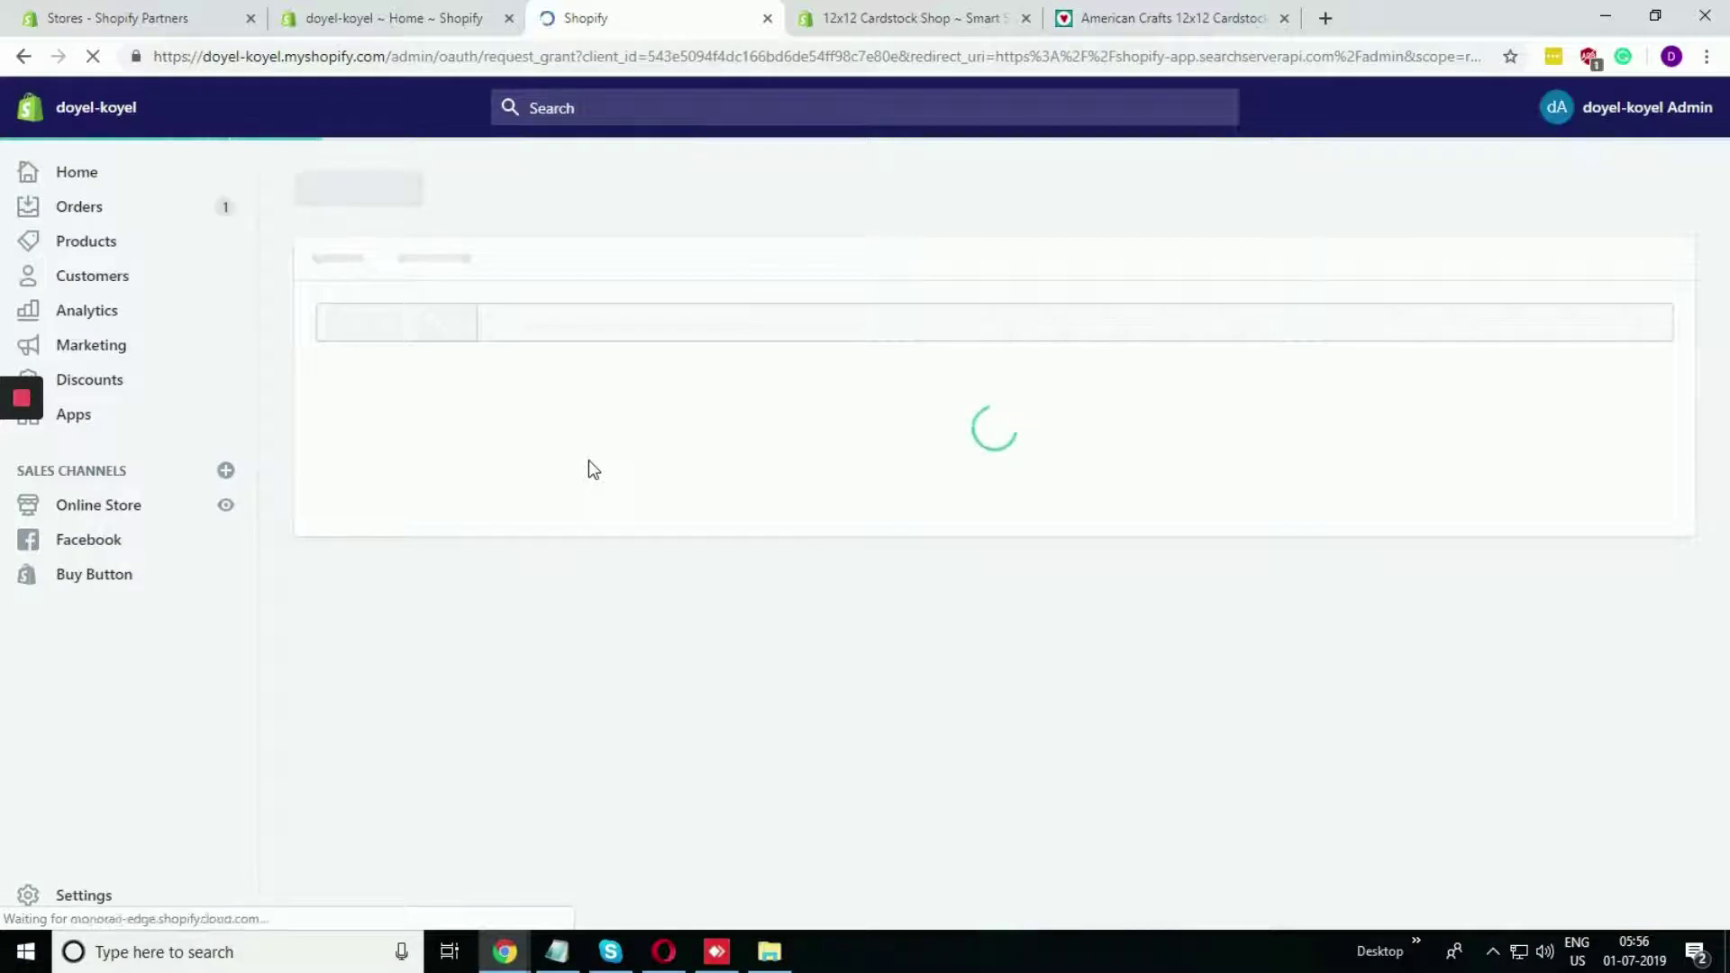
Step: Review the requested permissions and confirm Install app on the development store
scroll(935, 545, down, 2)
scroll(1229, 564, up, 2)
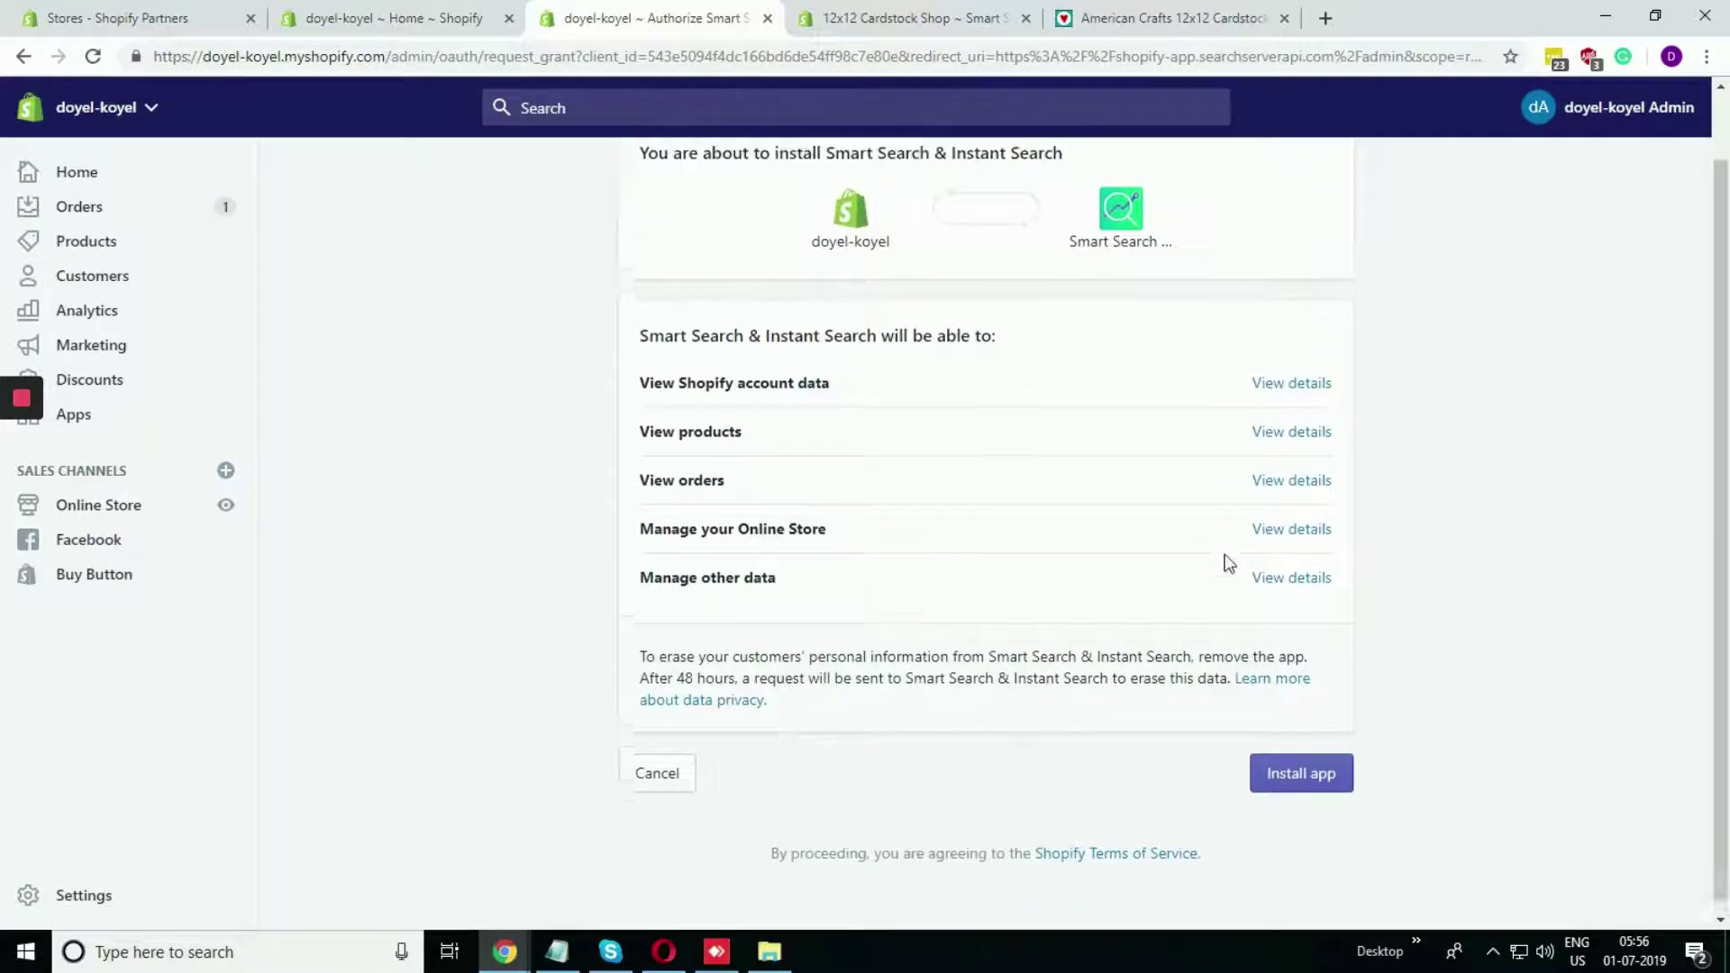
click(1289, 866)
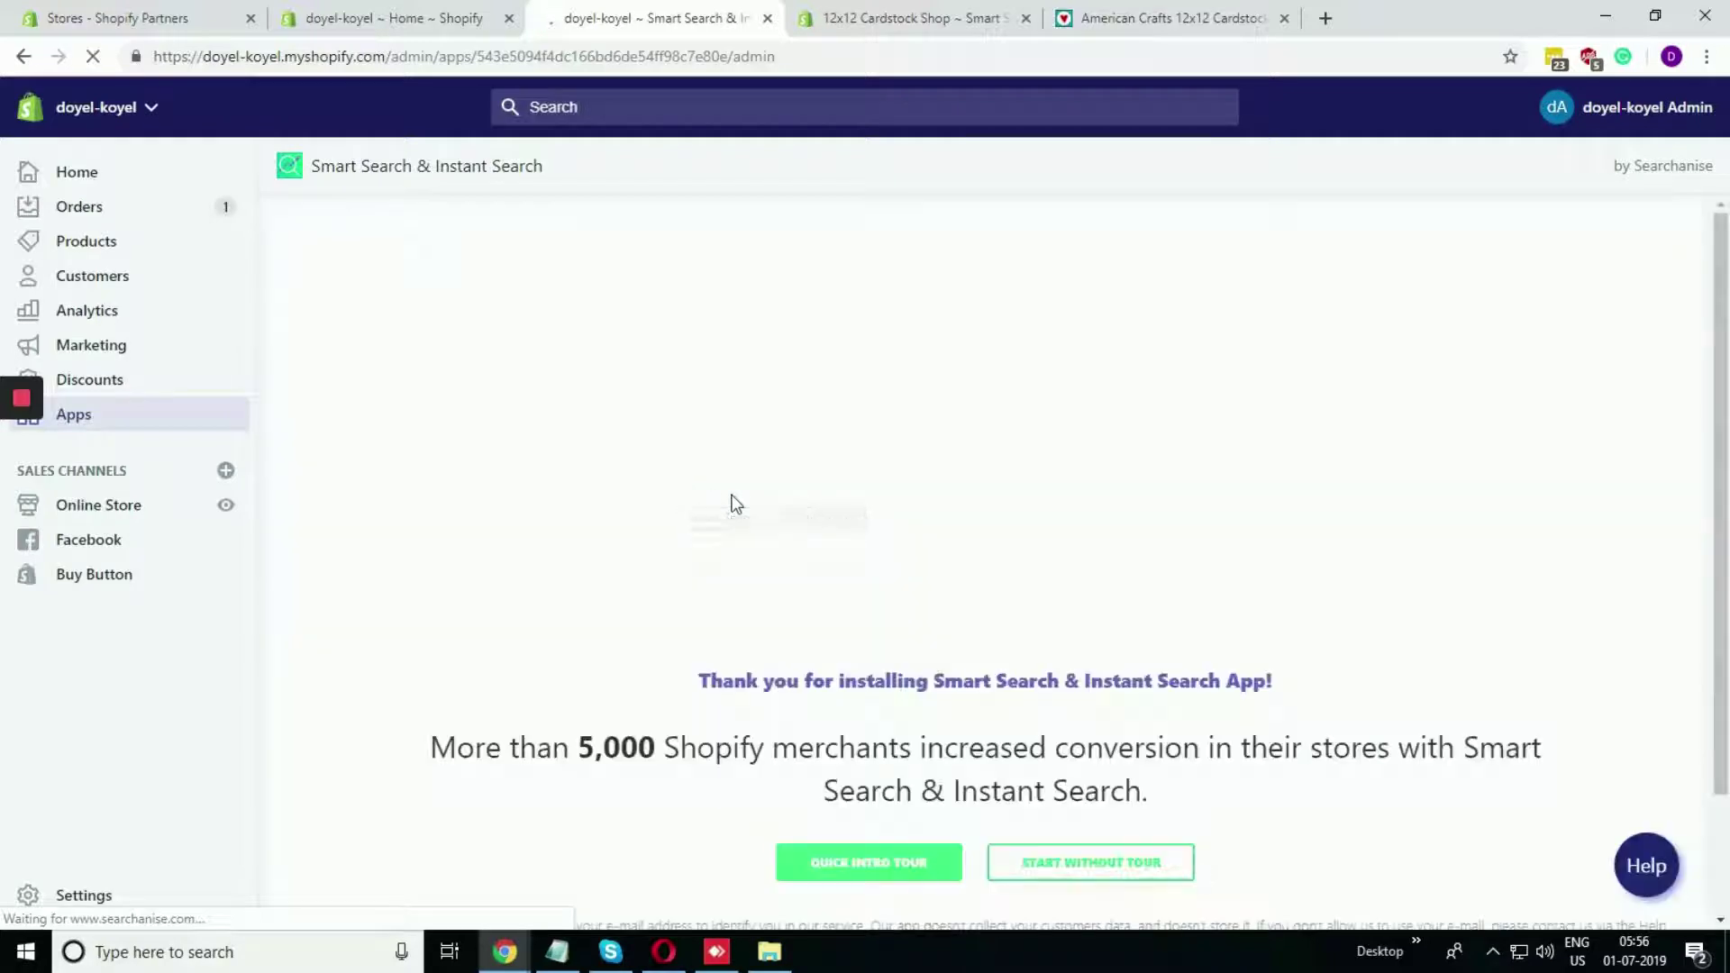
Step: Start the app without the tour and confirm 'It looks good' for the storefront widgets
scroll(889, 527, down, 2)
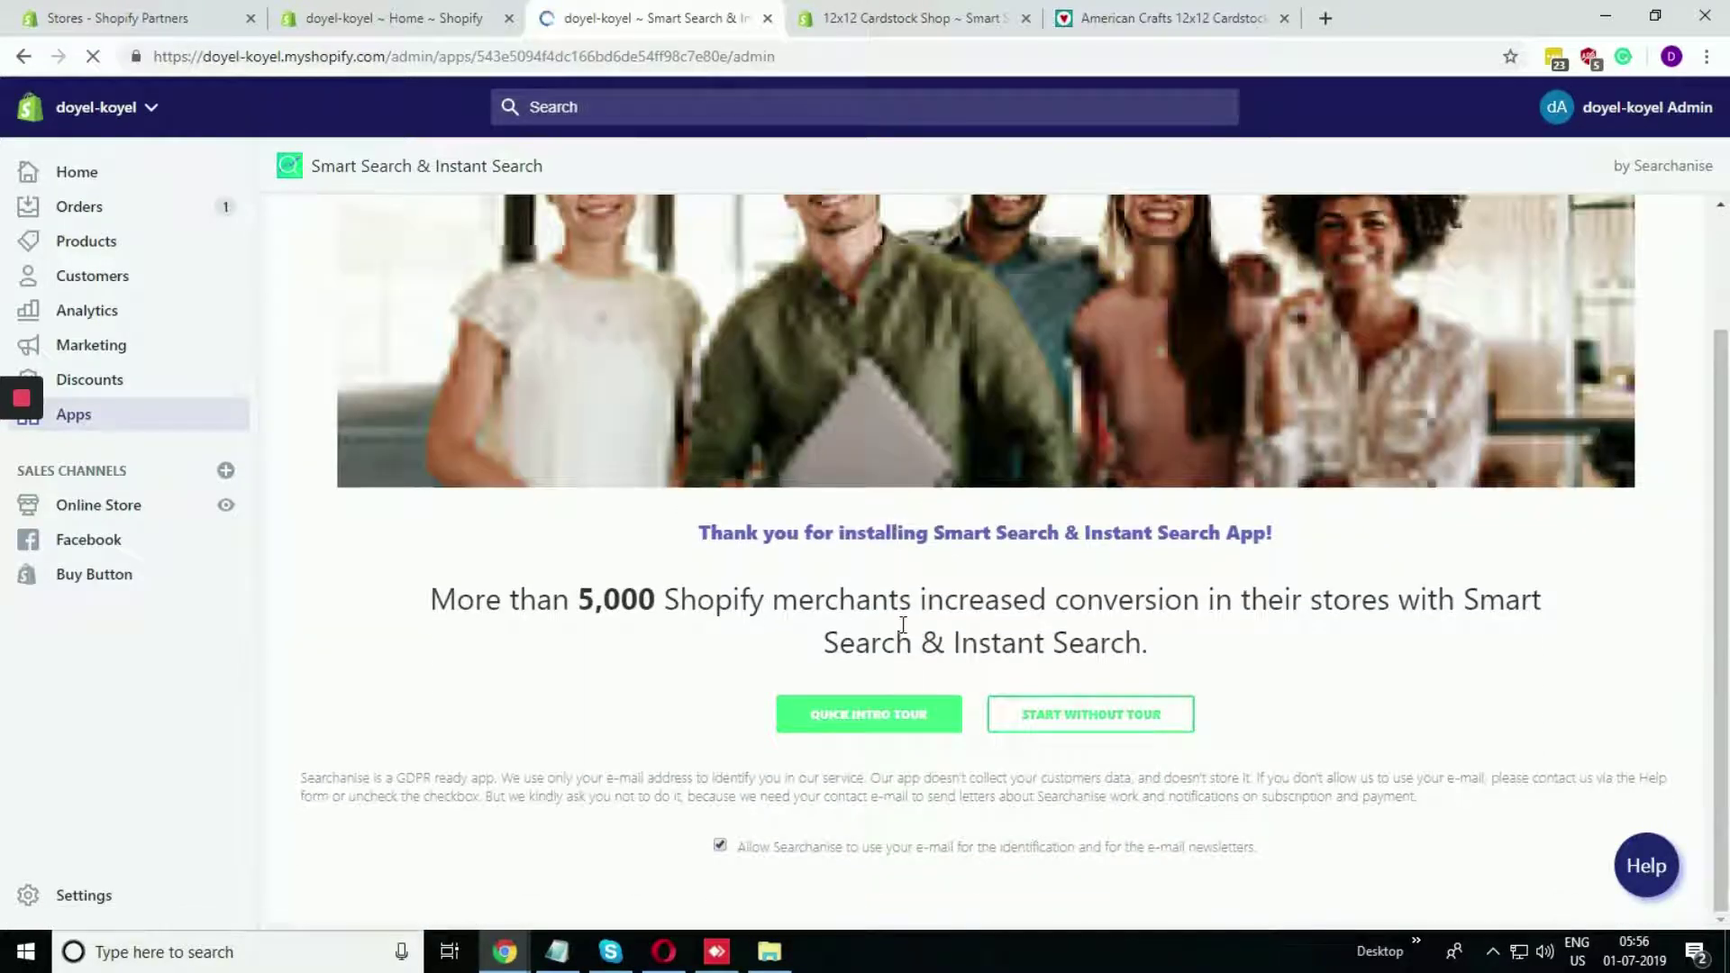
scroll(734, 647, up, 2)
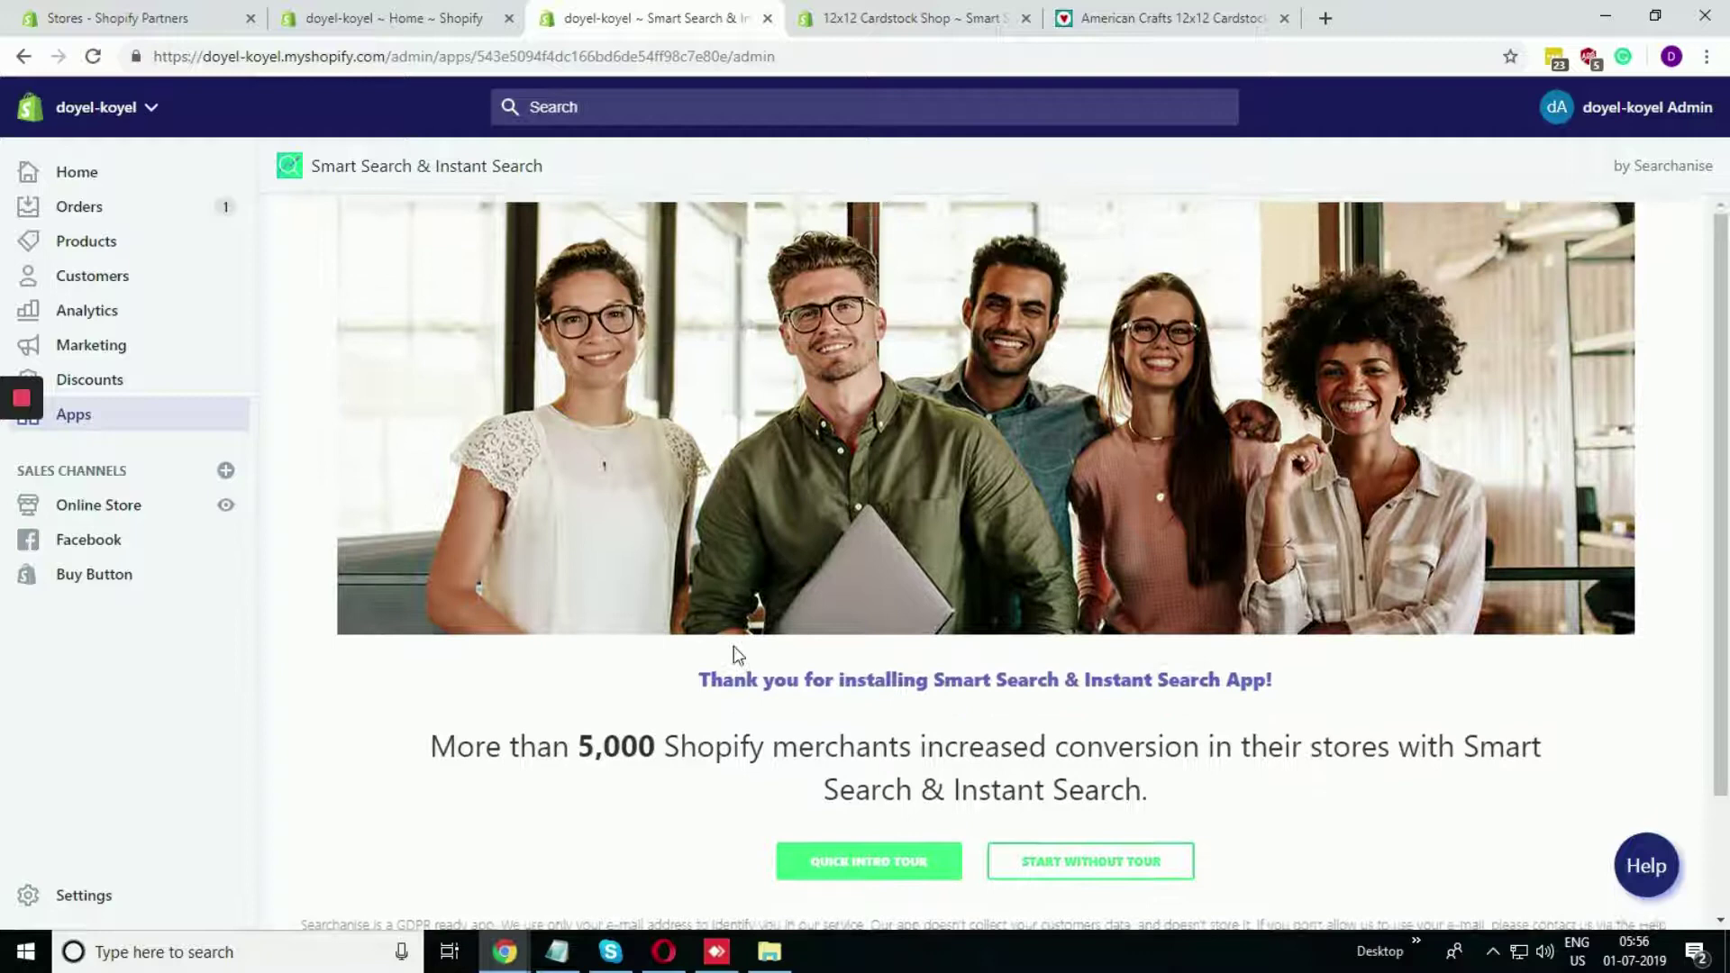
scroll(733, 646, down, 2)
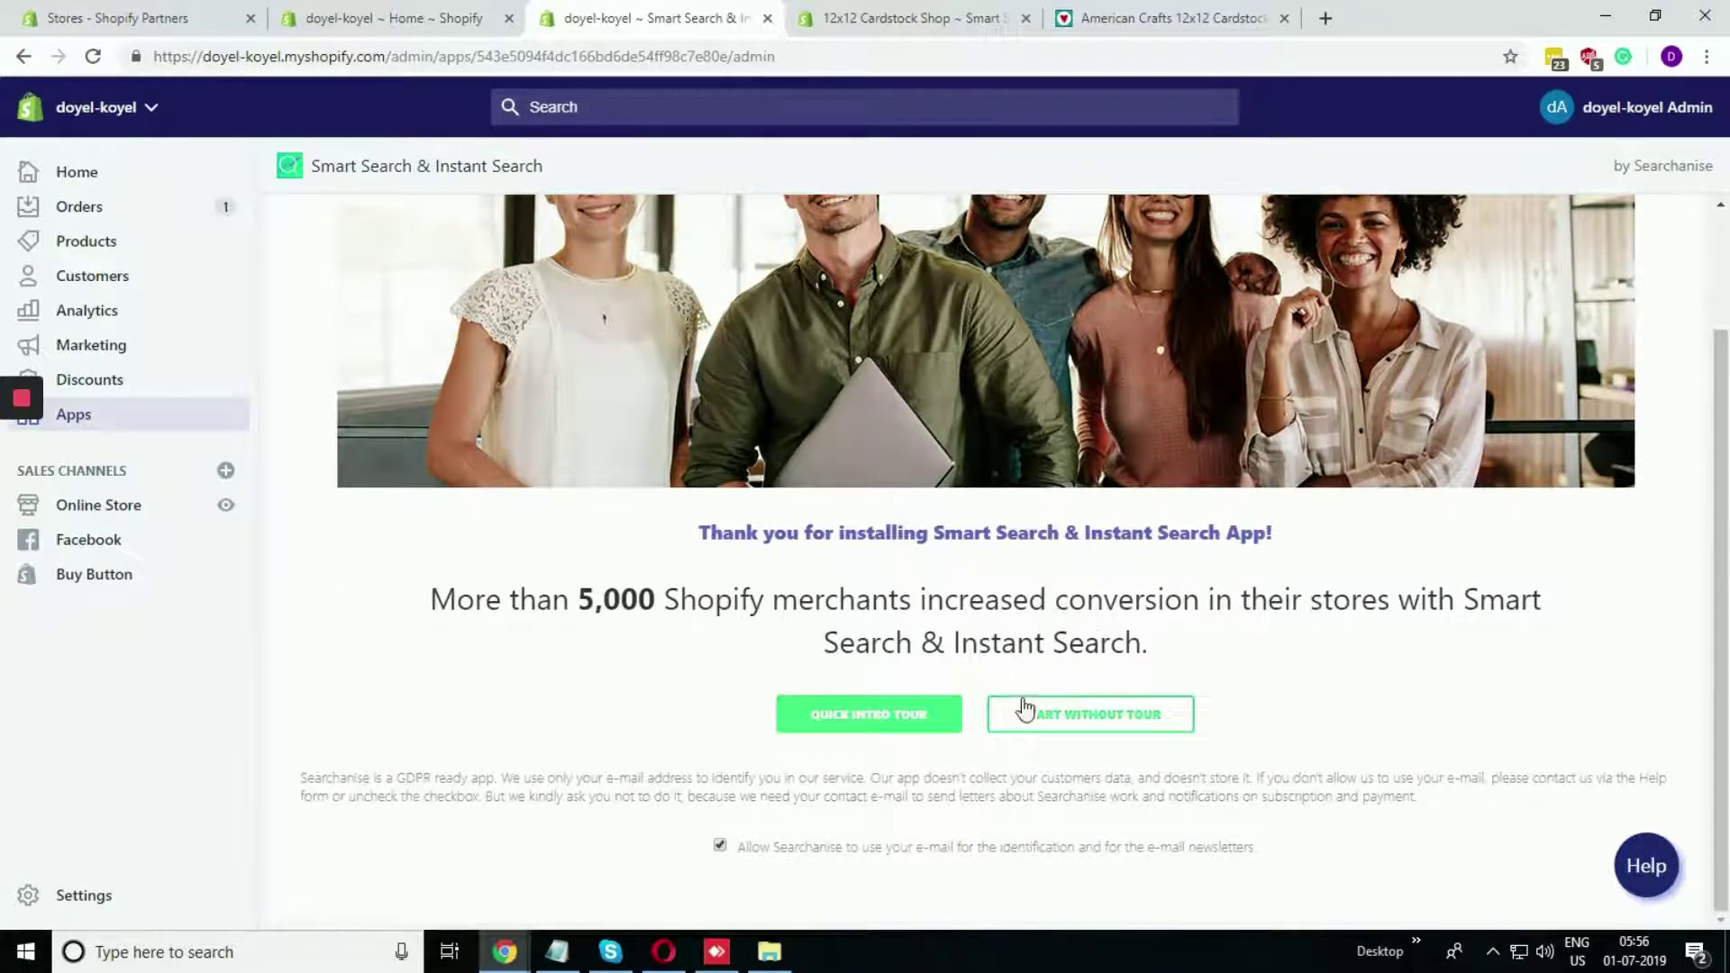
click(816, 717)
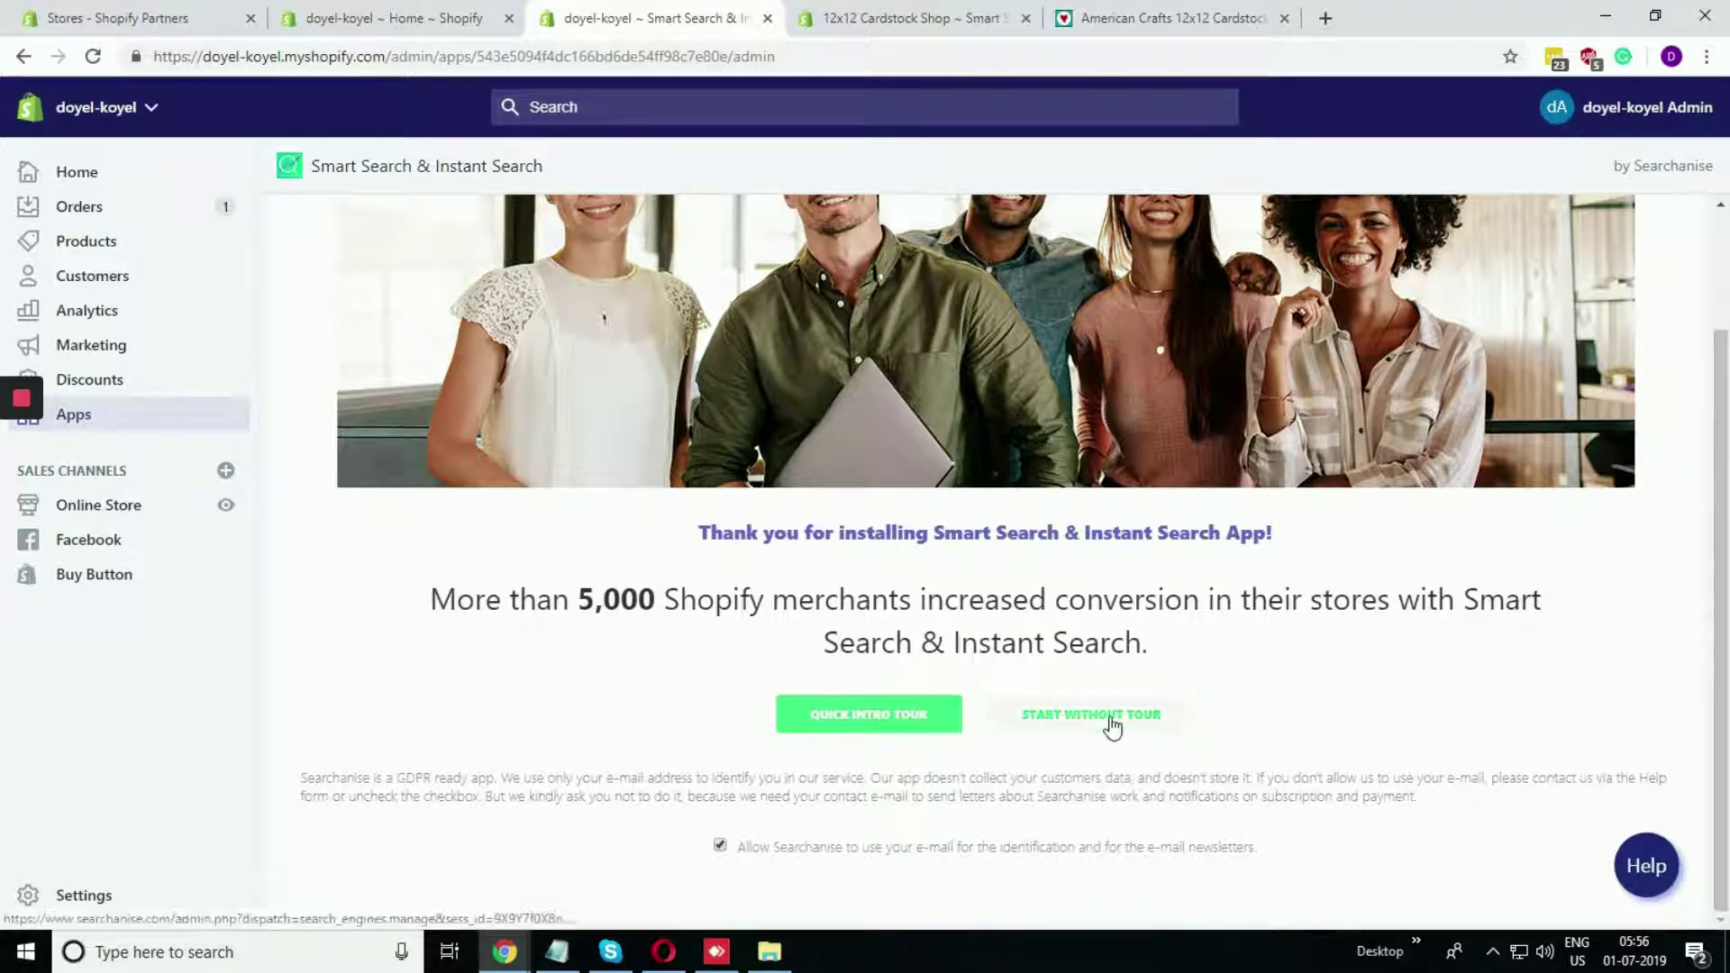
click(1153, 718)
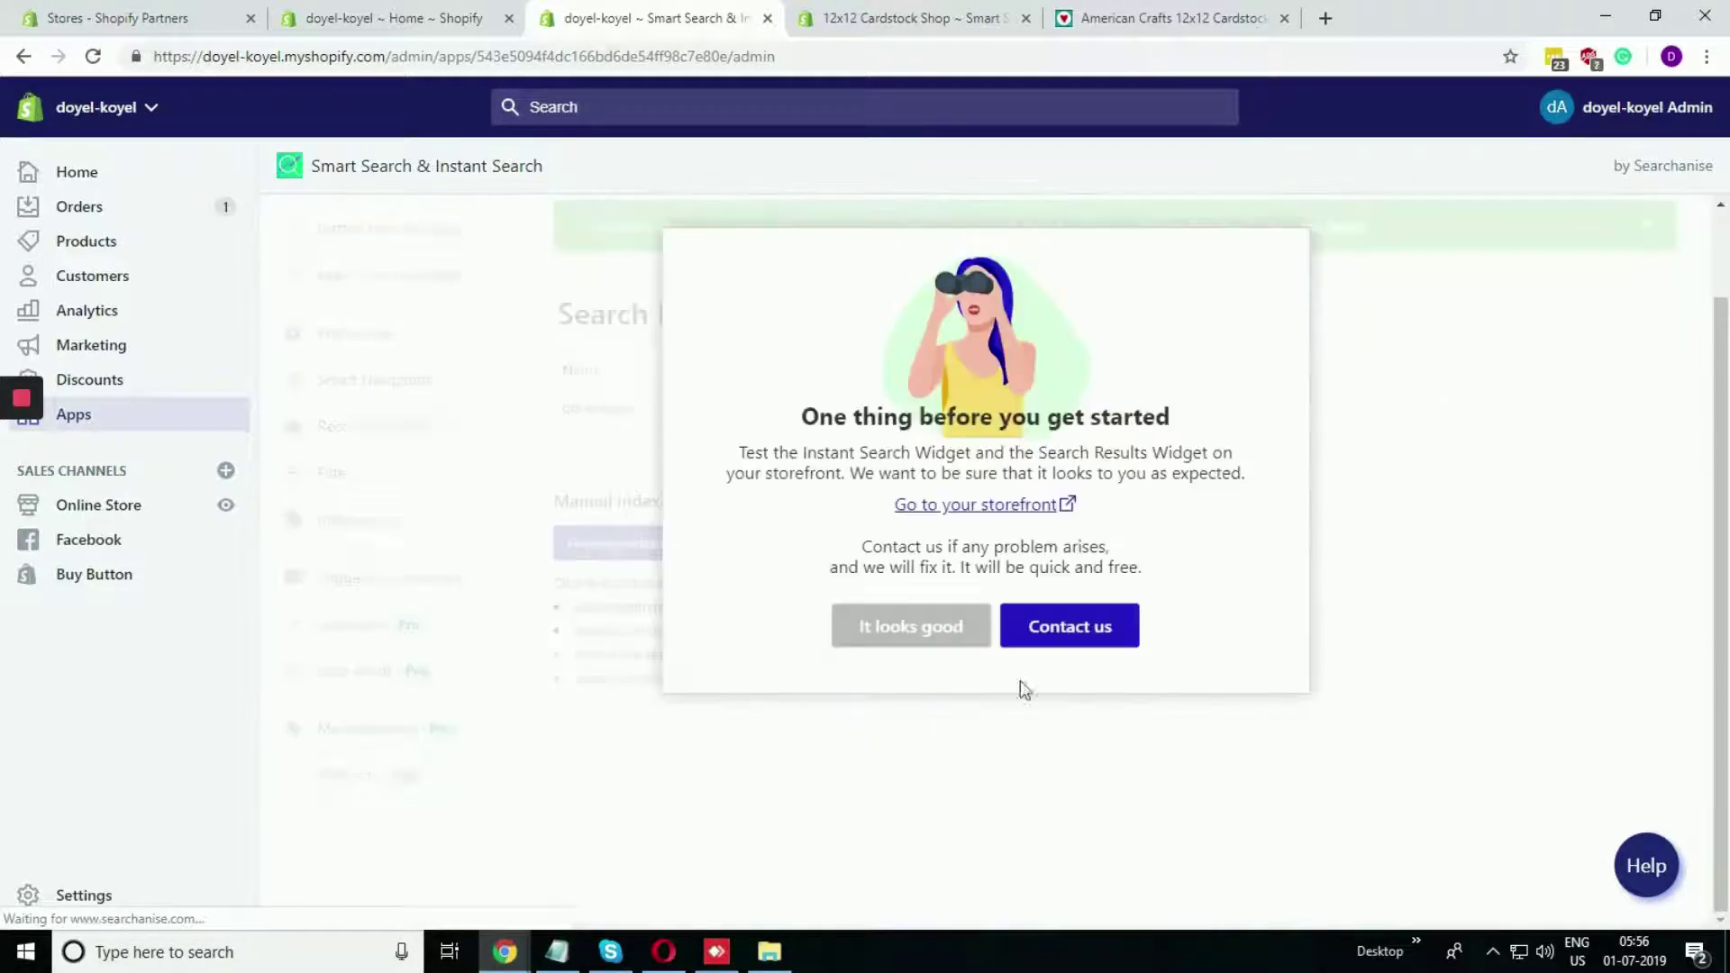
click(911, 694)
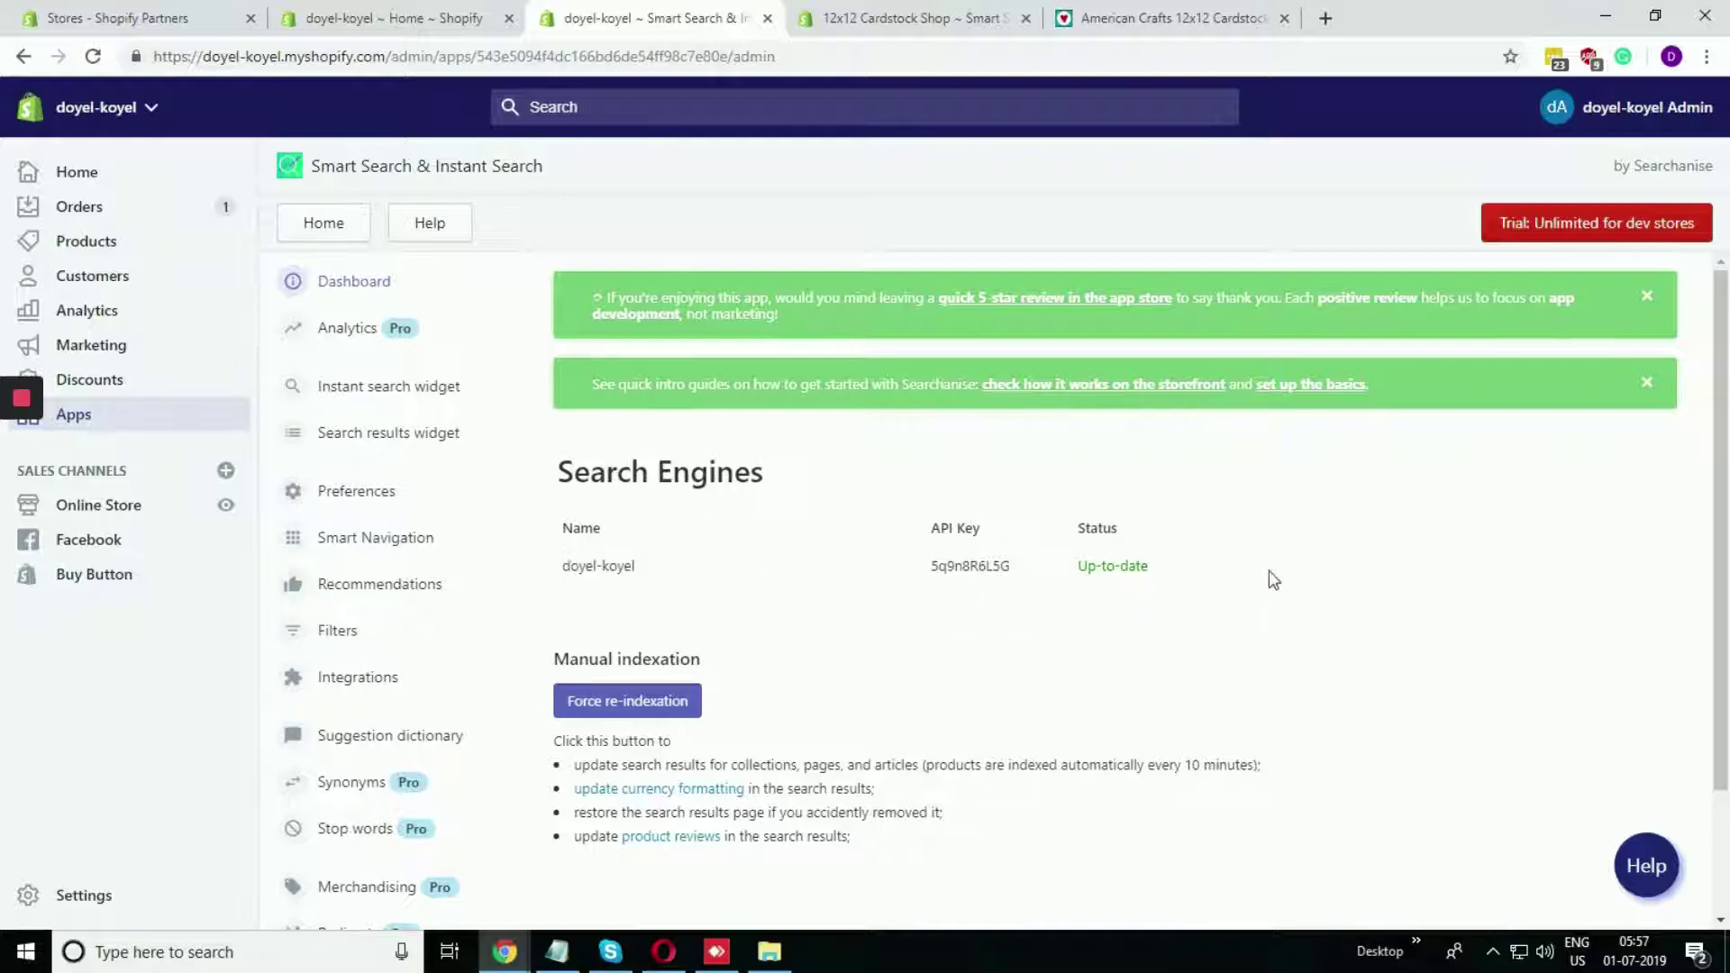
Step: Close the review-request and quick intro guides banners
click(1647, 383)
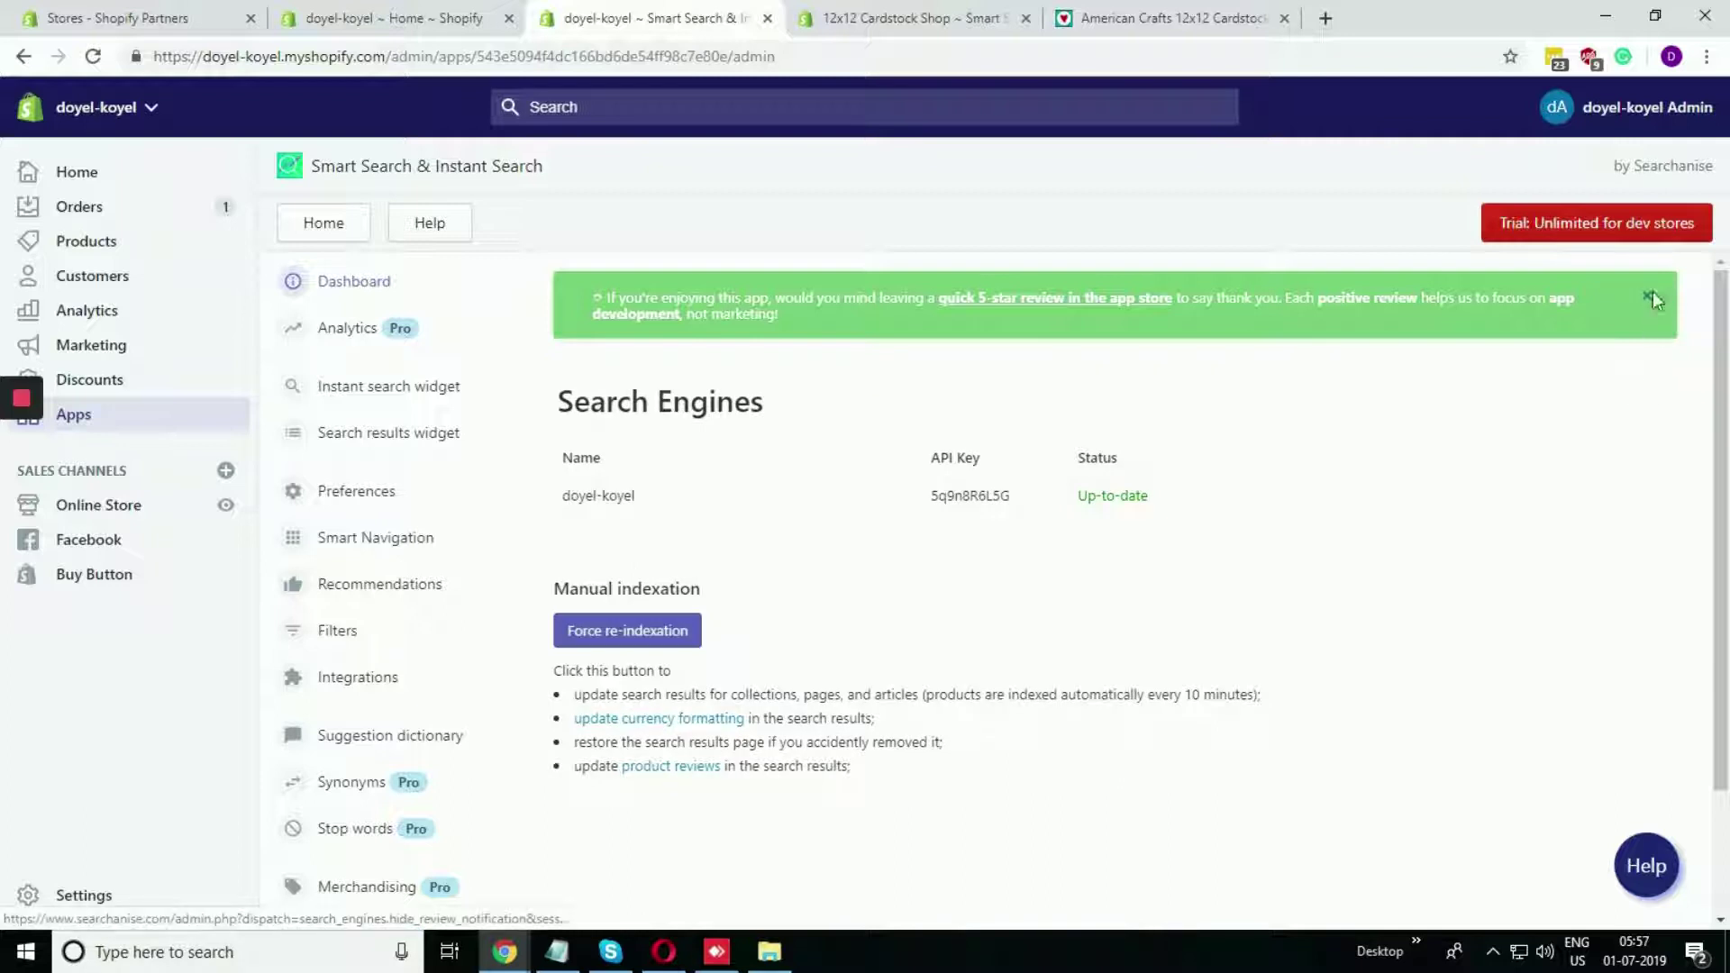
click(1650, 295)
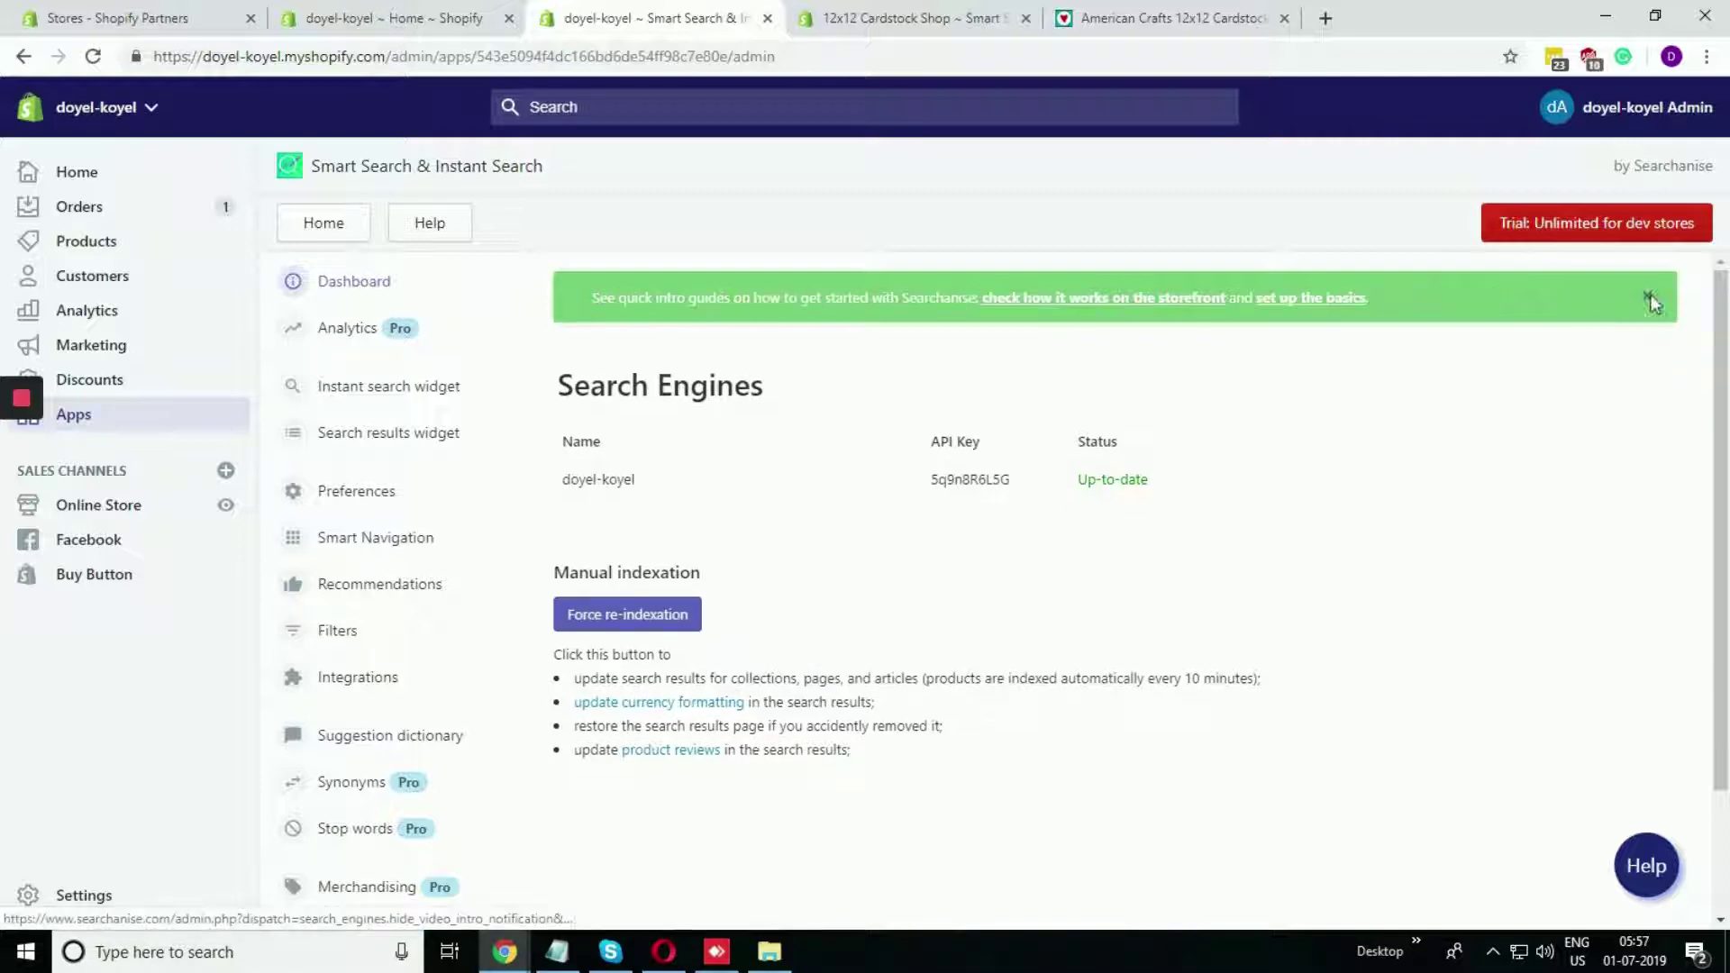
click(1651, 293)
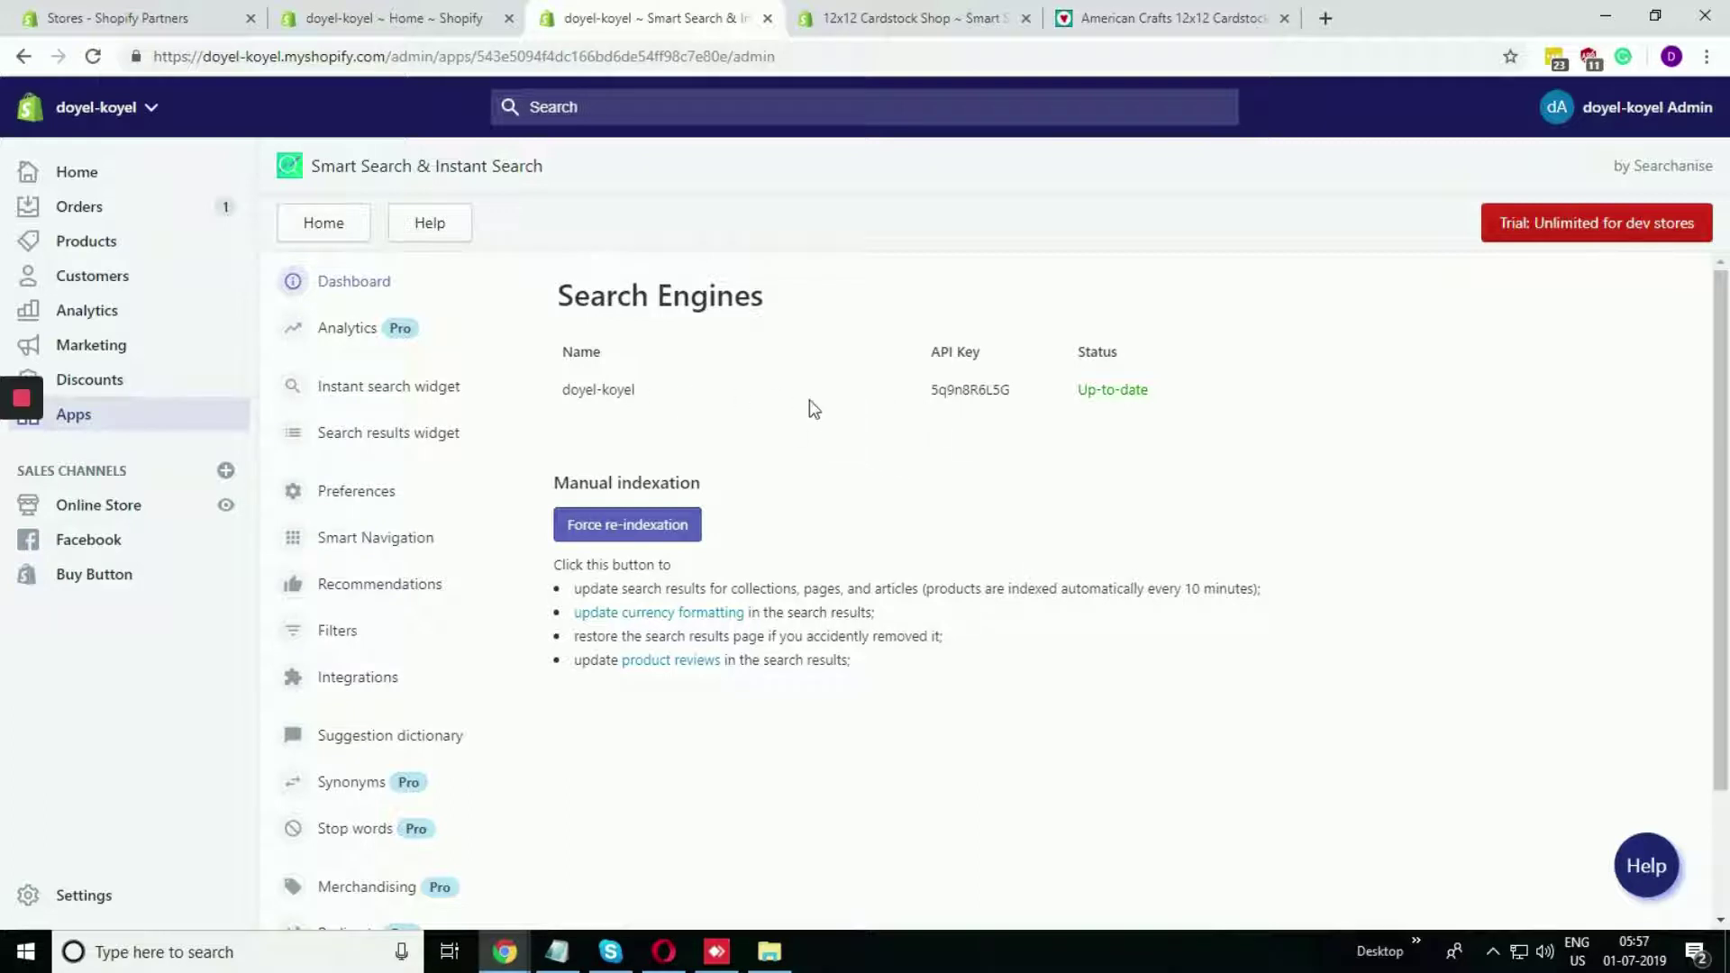
Step: Inspect the store's API key and the Up-to-date indexing status on the Search Engines panel
double_click(936, 391)
click(992, 467)
drag(1082, 397, 1178, 395)
click(1043, 491)
drag(1081, 389, 1128, 472)
click(962, 485)
scroll(552, 572, down, 2)
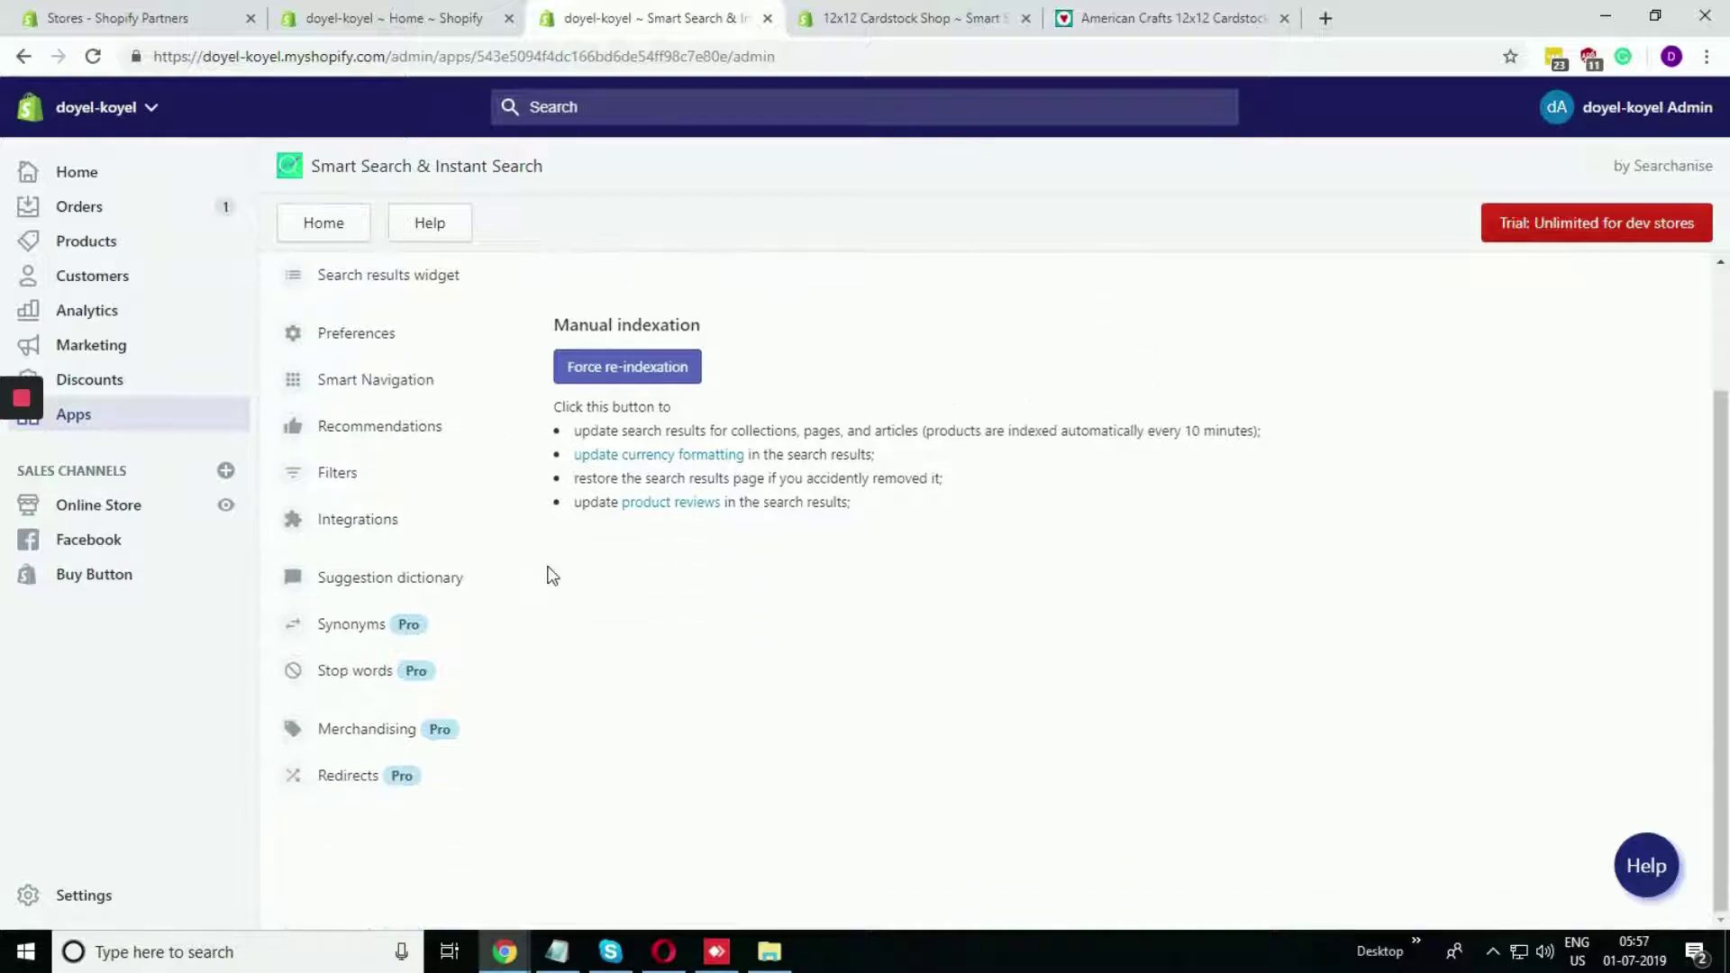
scroll(552, 573, up, 2)
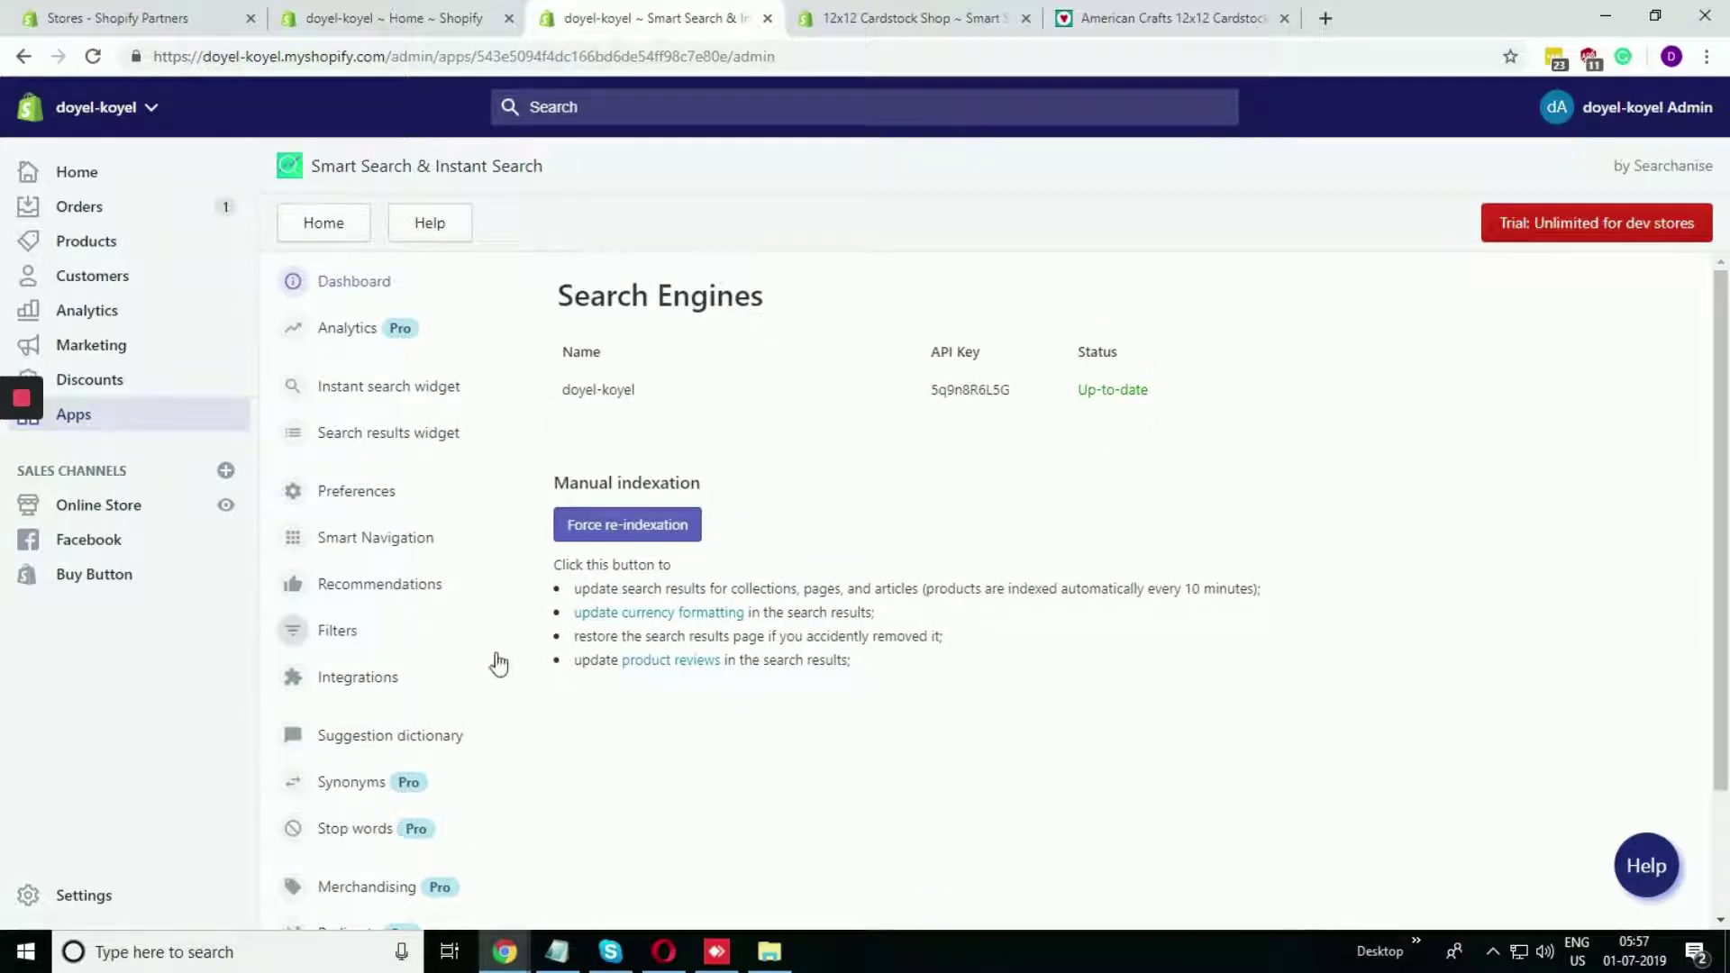
Step: Open the Filters page and review the six active filters, noting Availability
scroll(530, 603, down, 1)
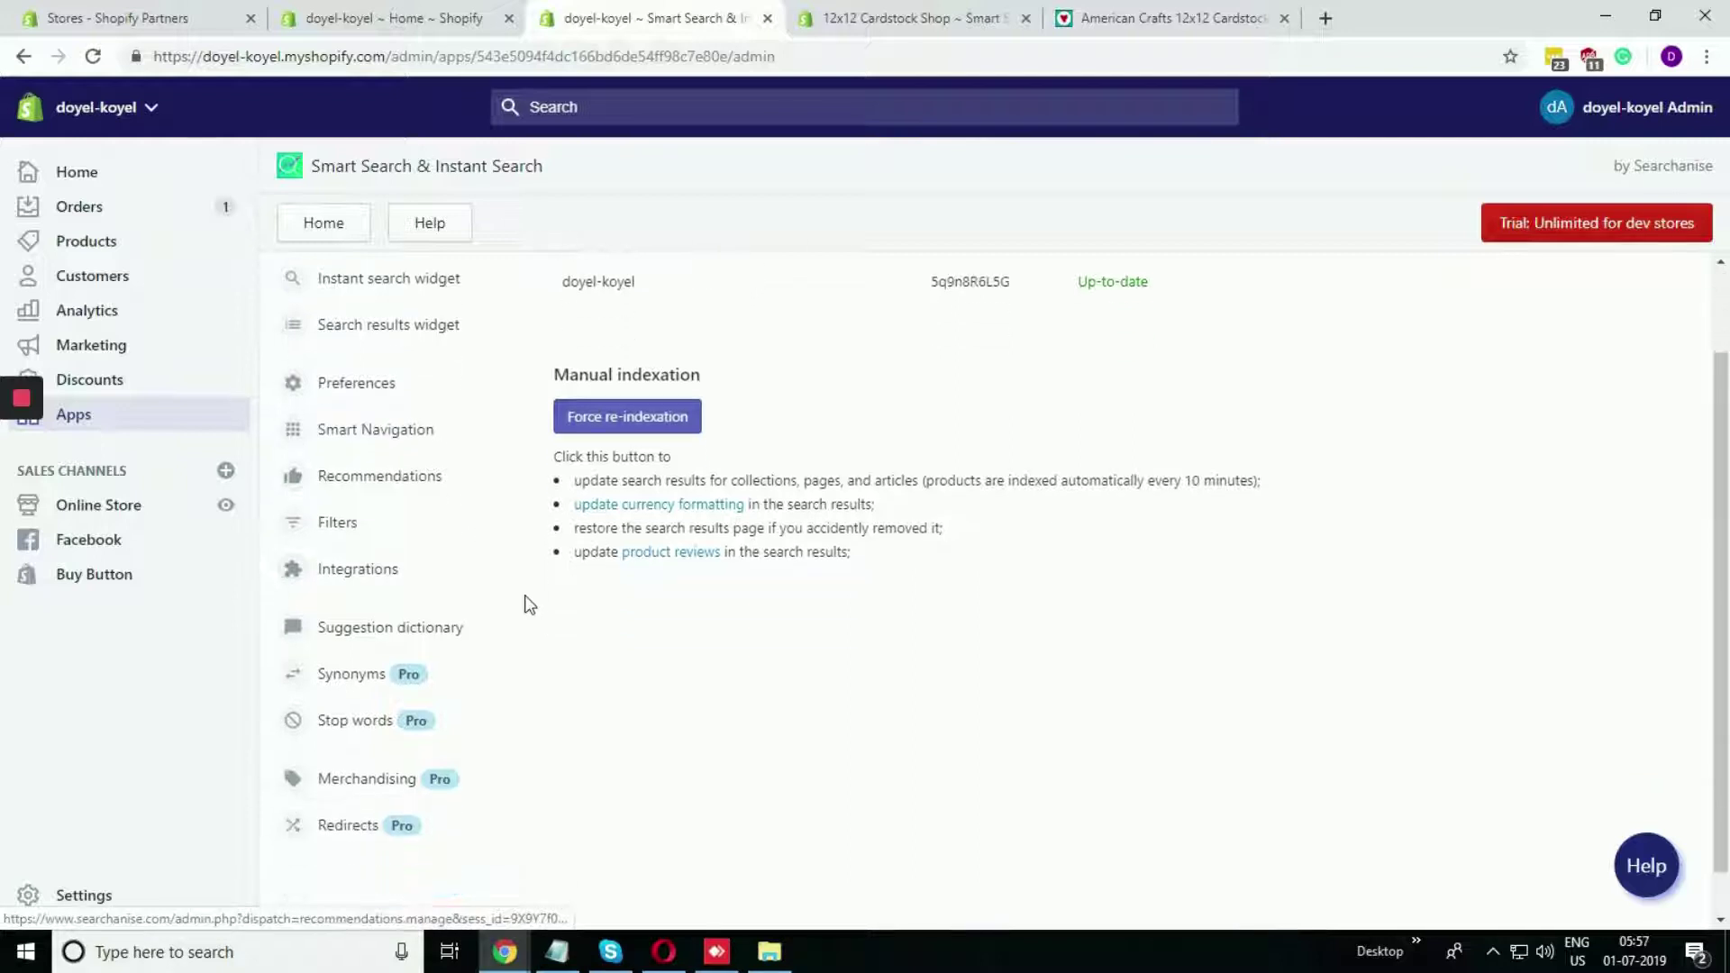
click(354, 533)
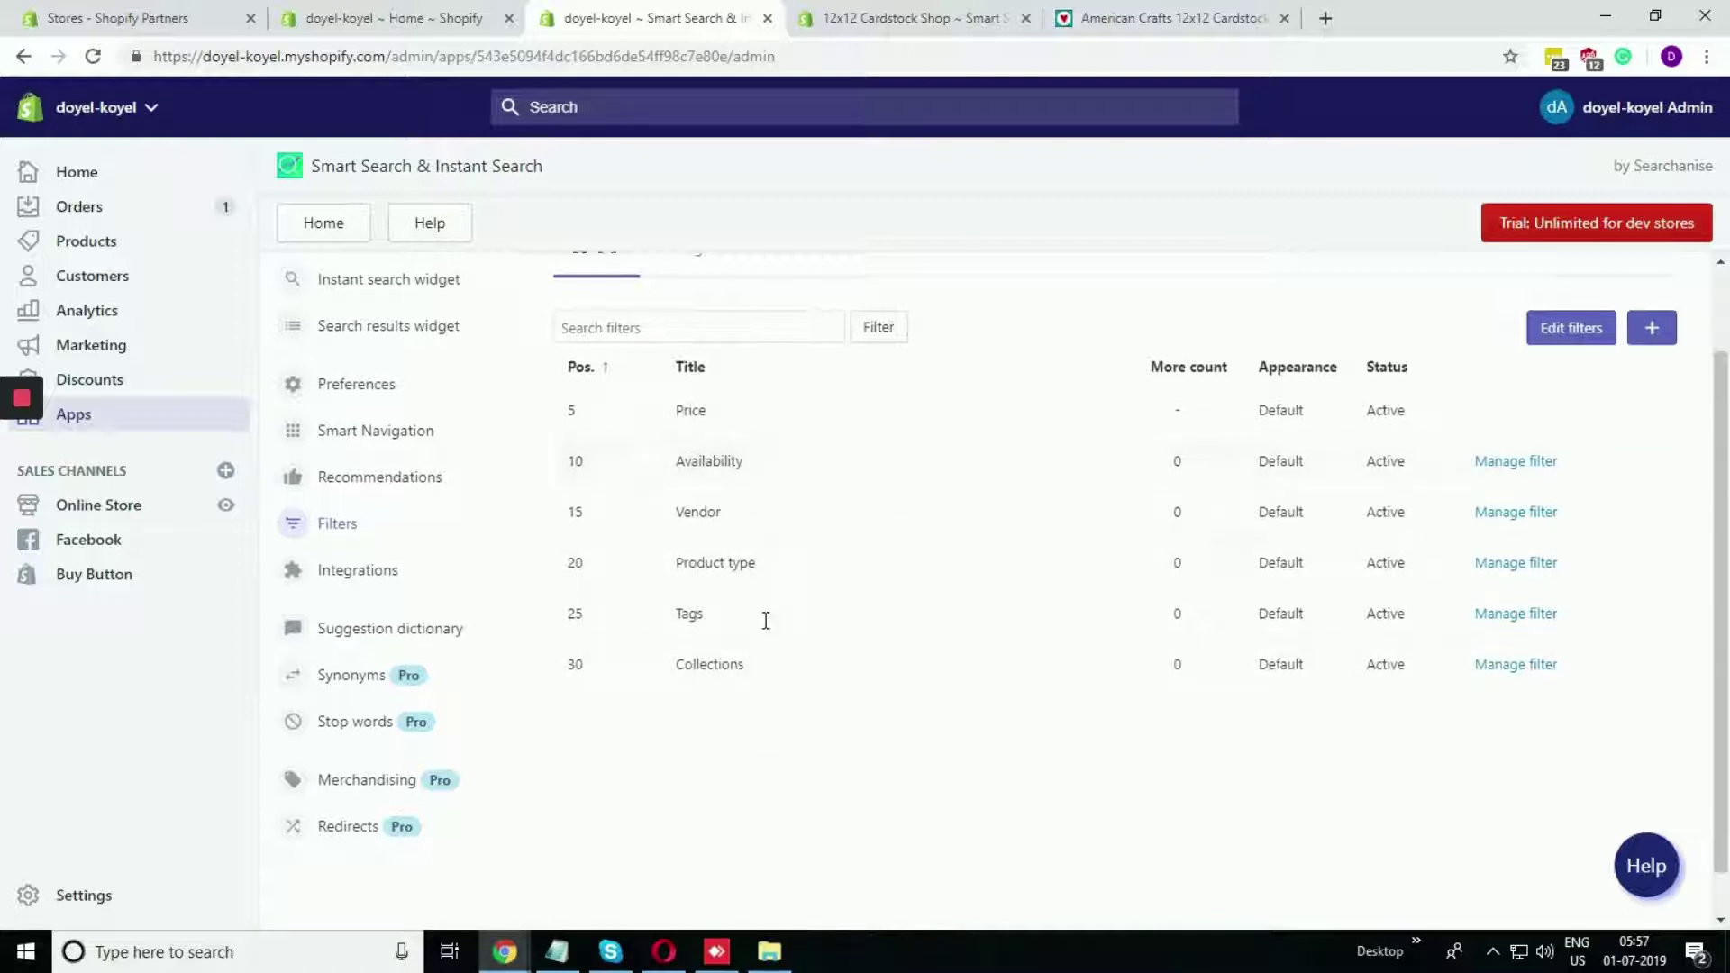
scroll(765, 620, up, 2)
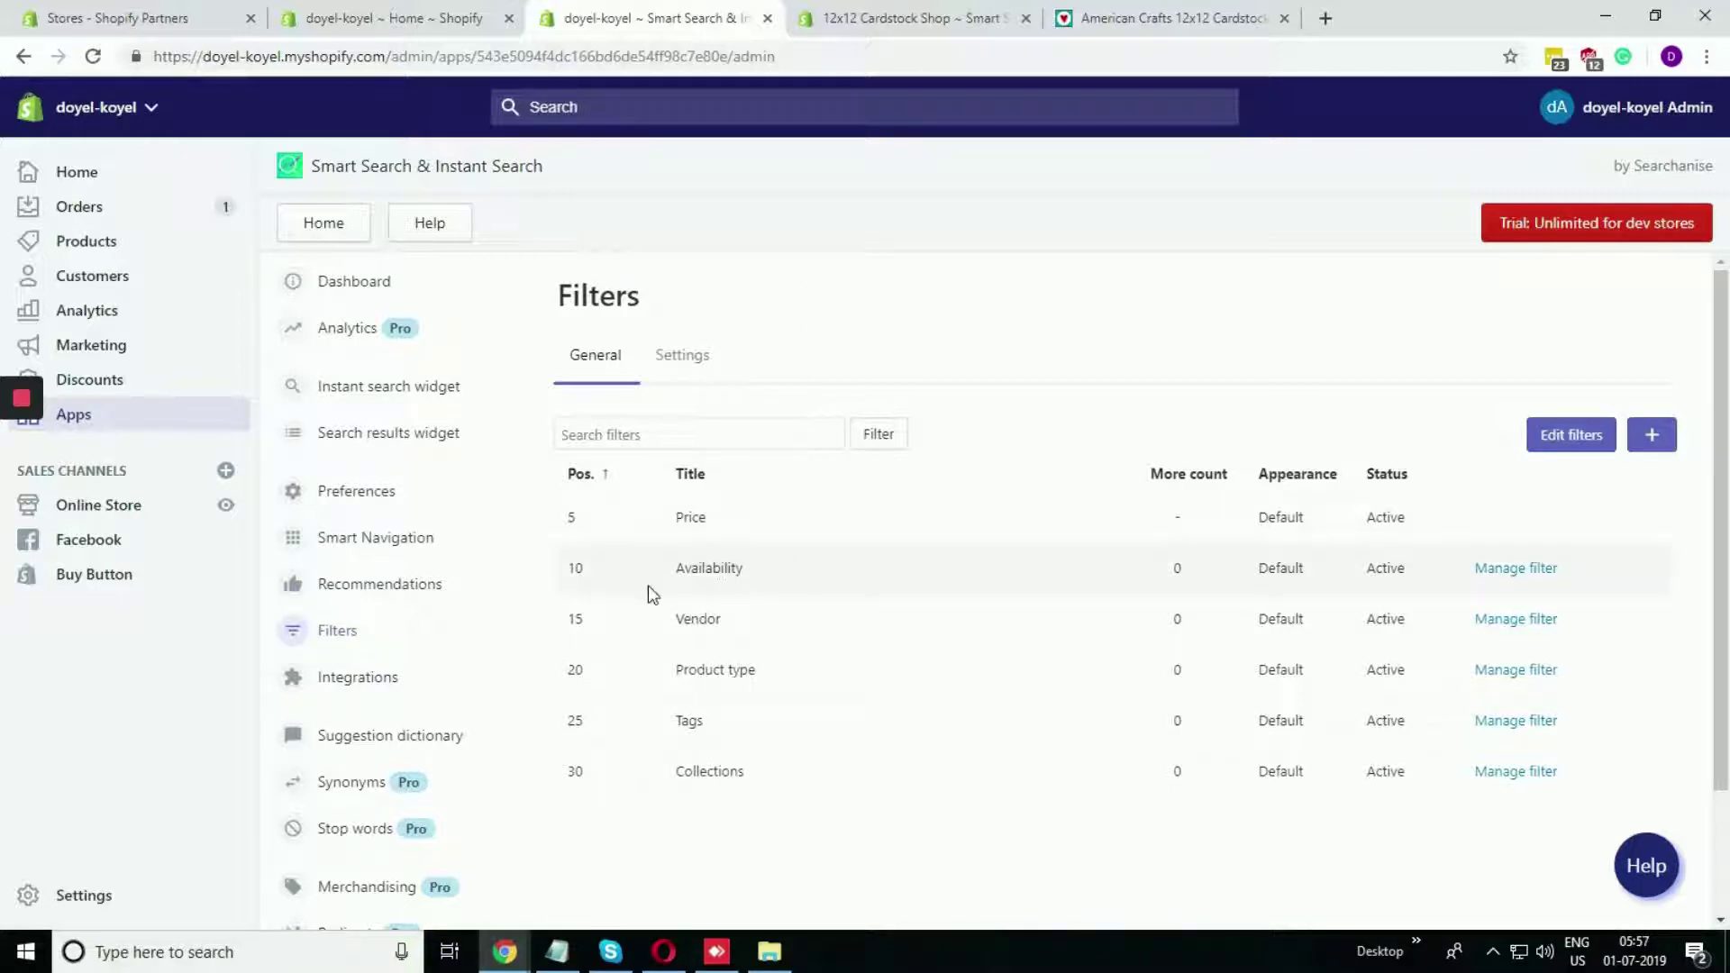
drag(677, 568, 778, 576)
click(795, 573)
Step: Open the Blues cardstock collection on the American Crafts storefront
click(920, 19)
click(1095, 18)
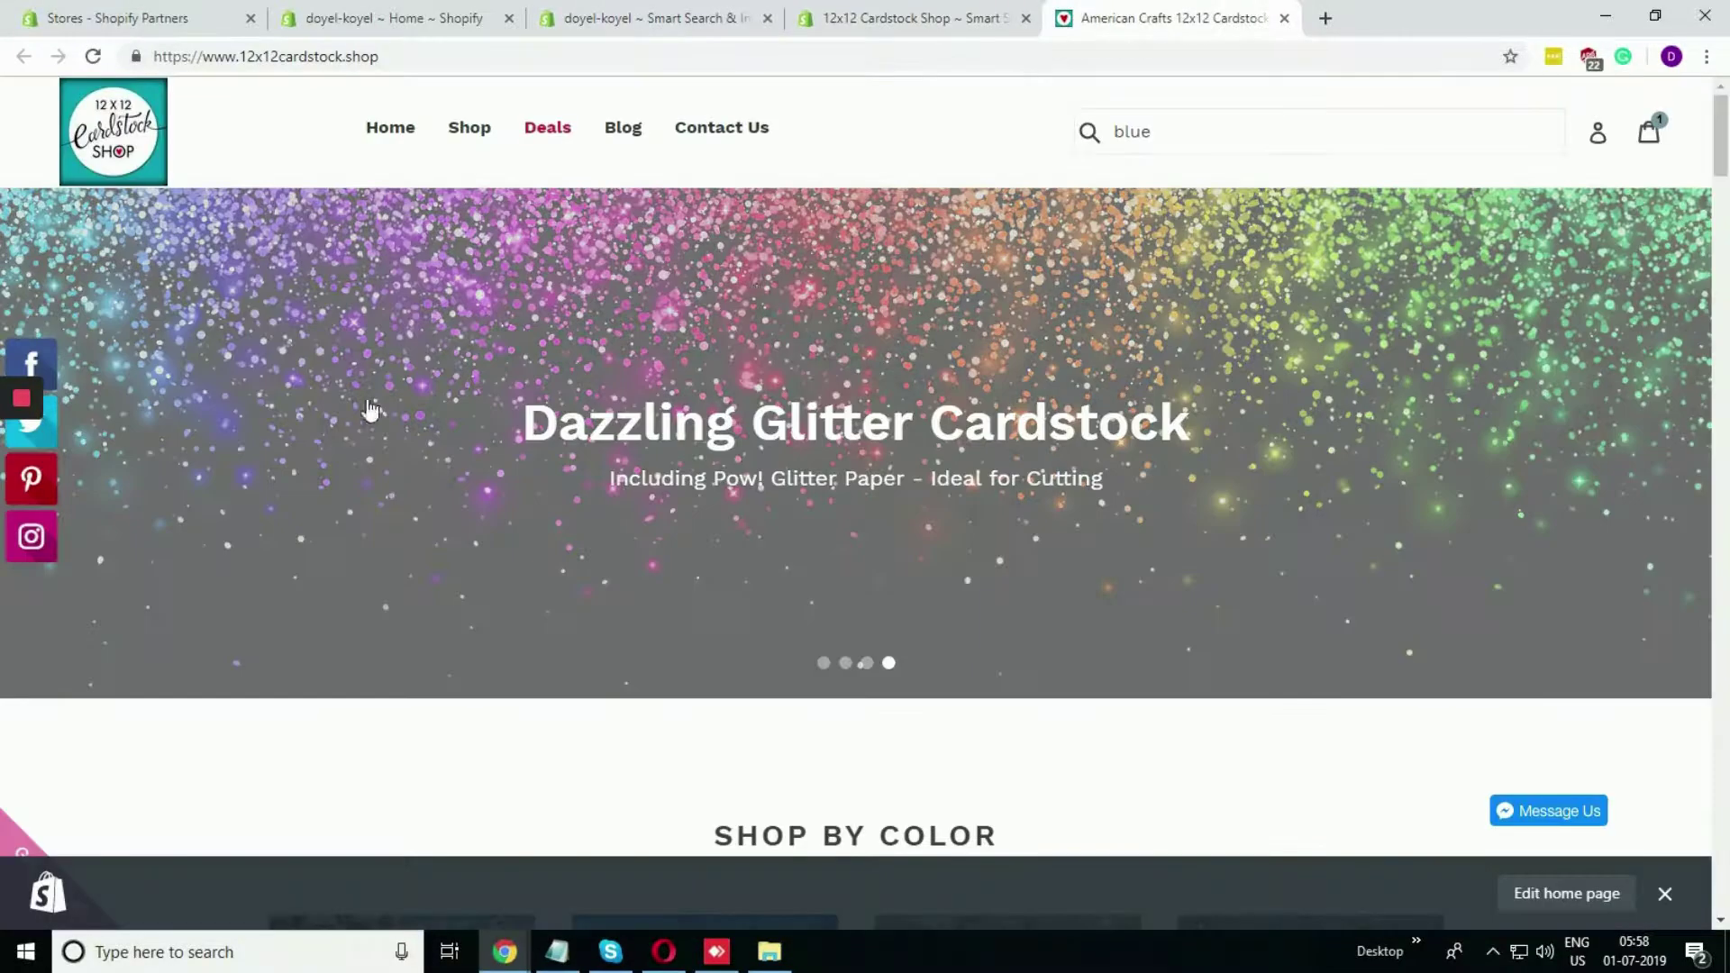
mouse_move(484, 146)
click(427, 249)
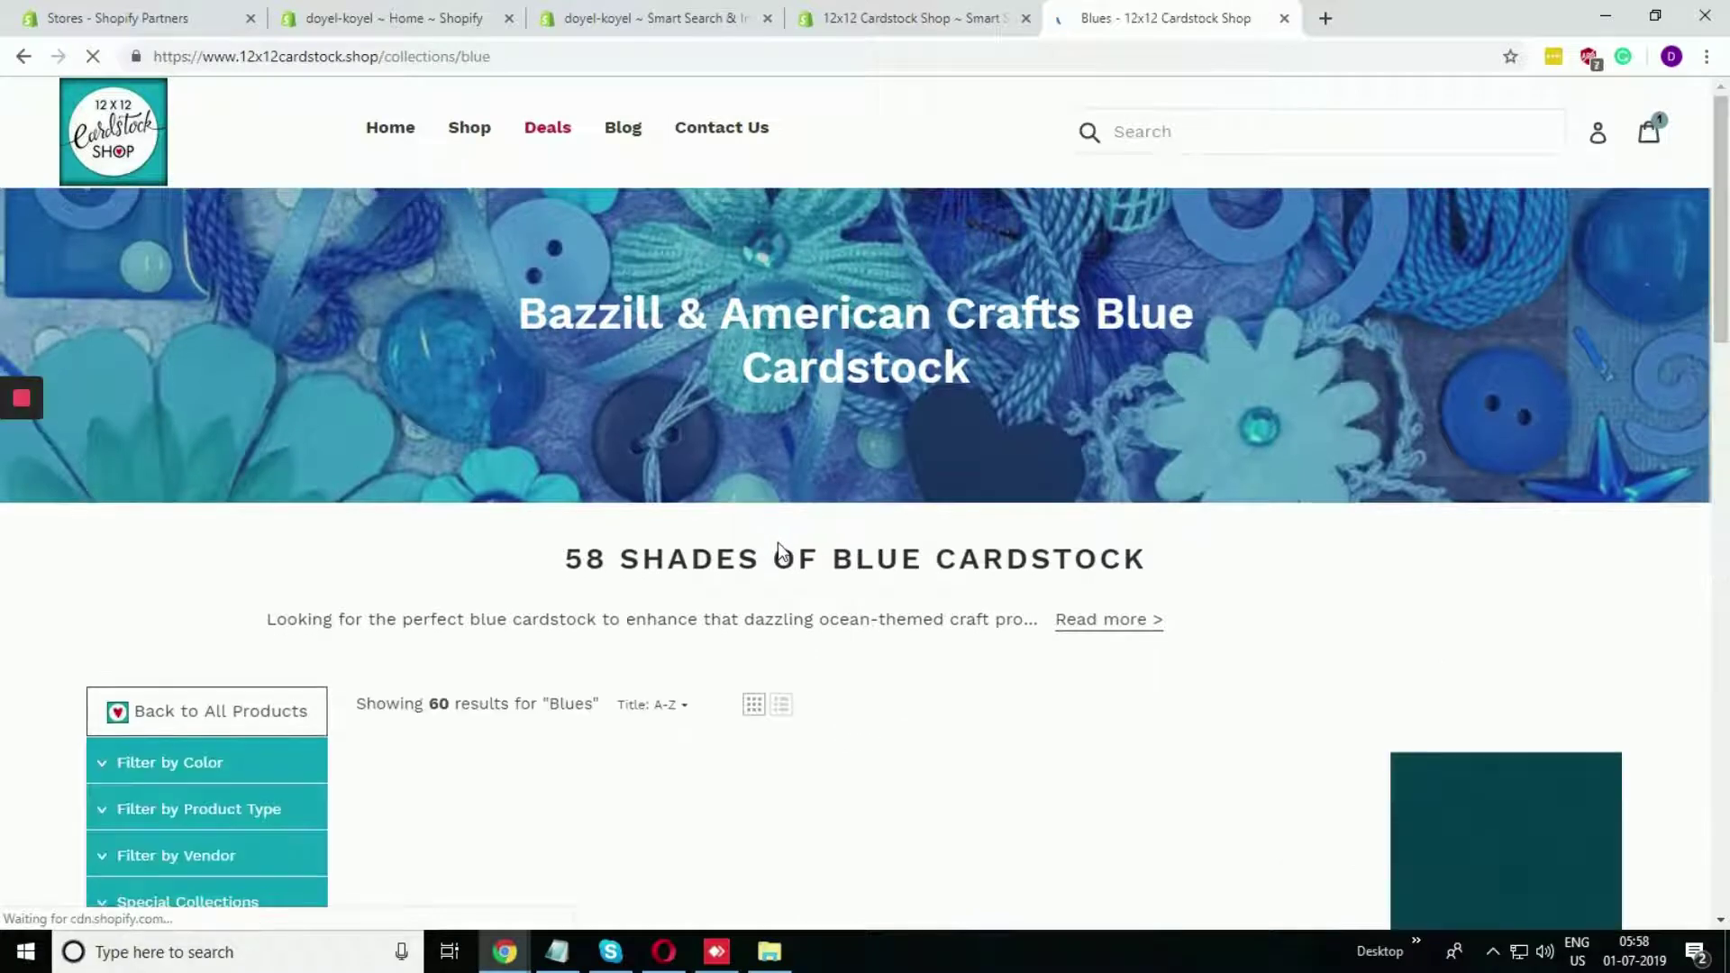
Step: Expand the colour and product type filter lists on the Blues collection
scroll(108, 515, down, 3)
click(162, 445)
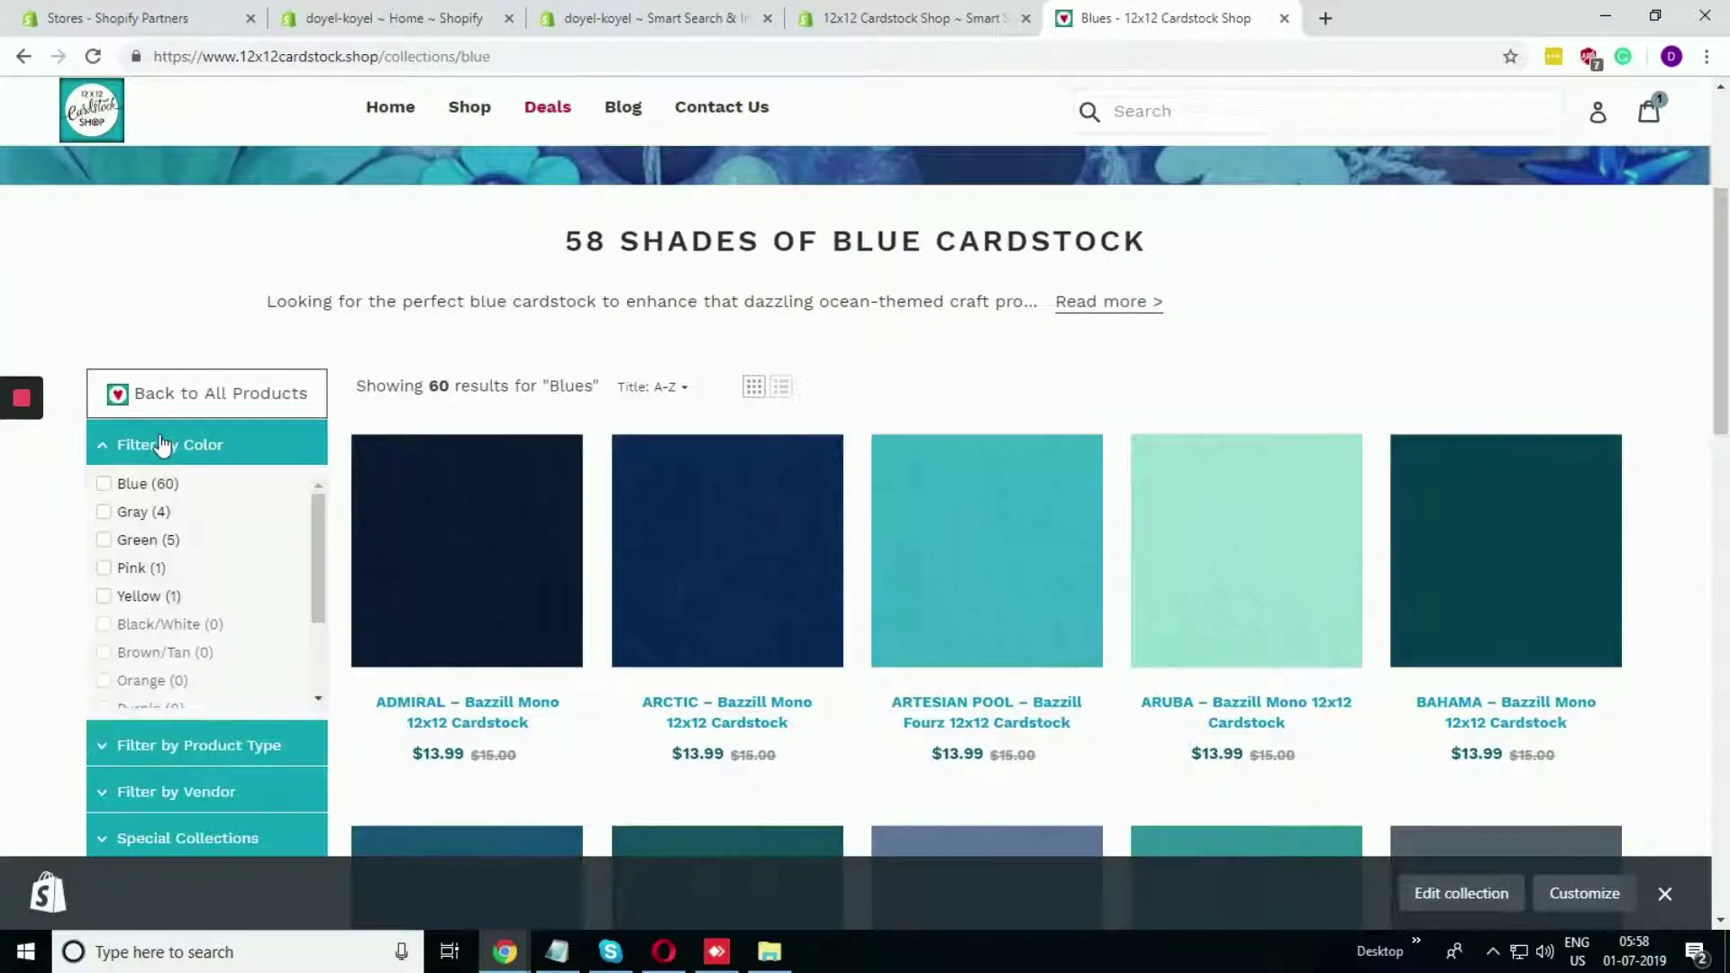
click(174, 445)
click(167, 491)
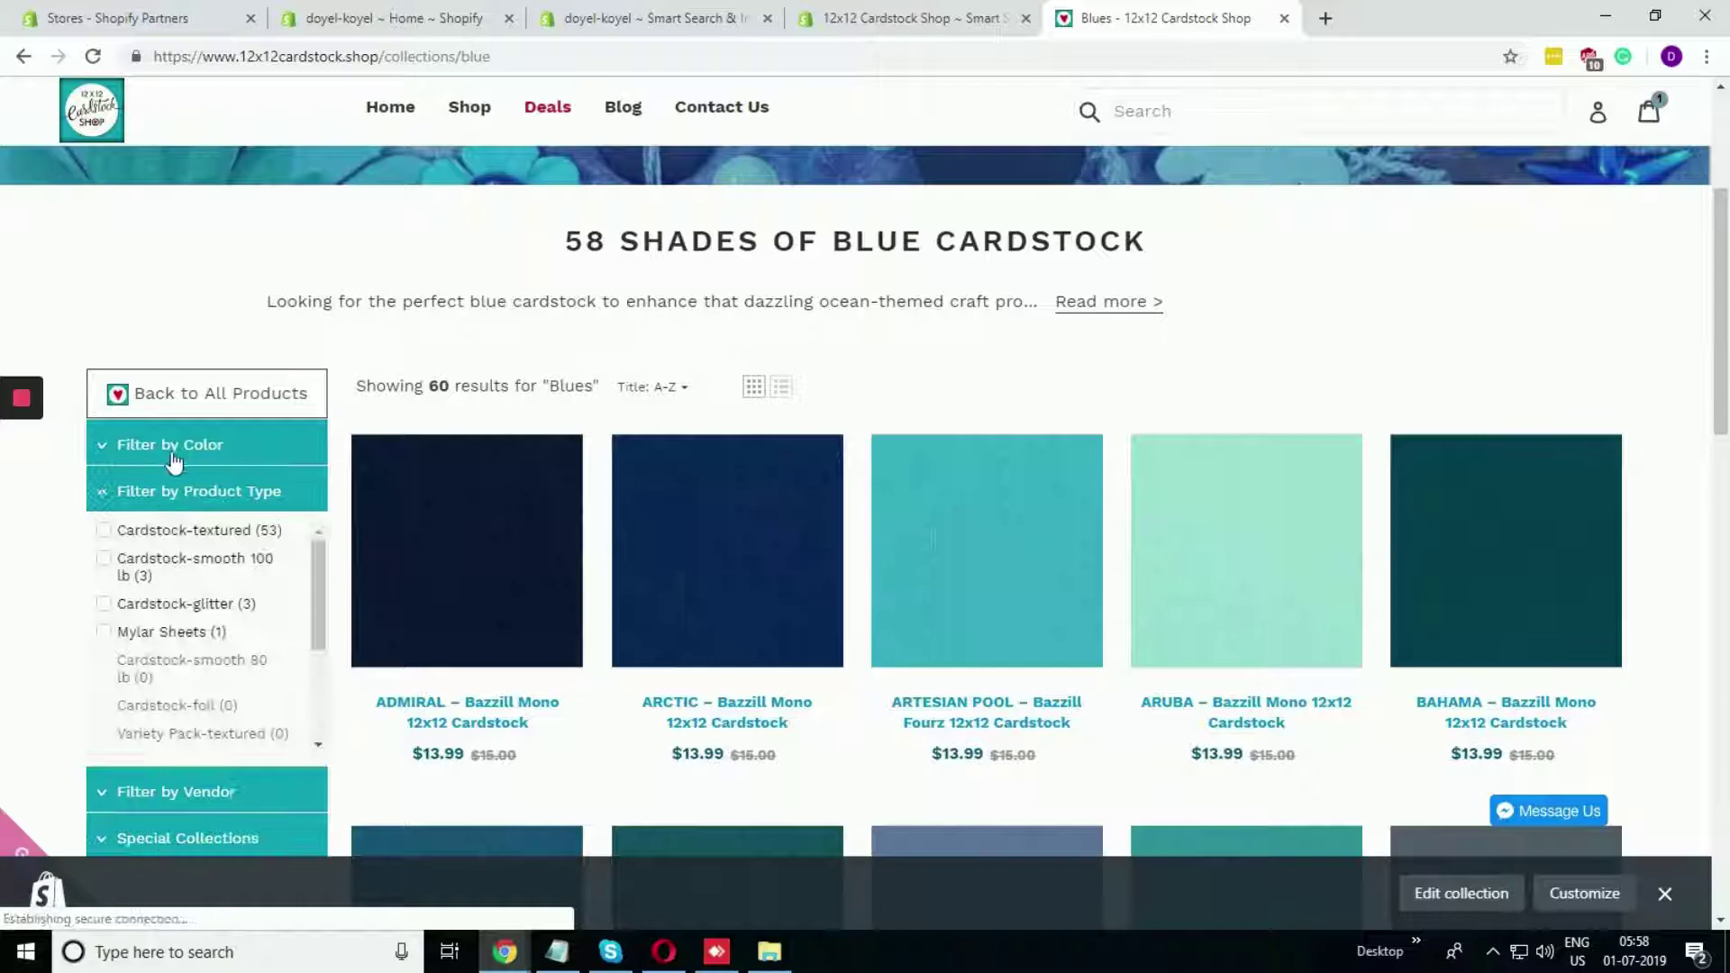
click(174, 446)
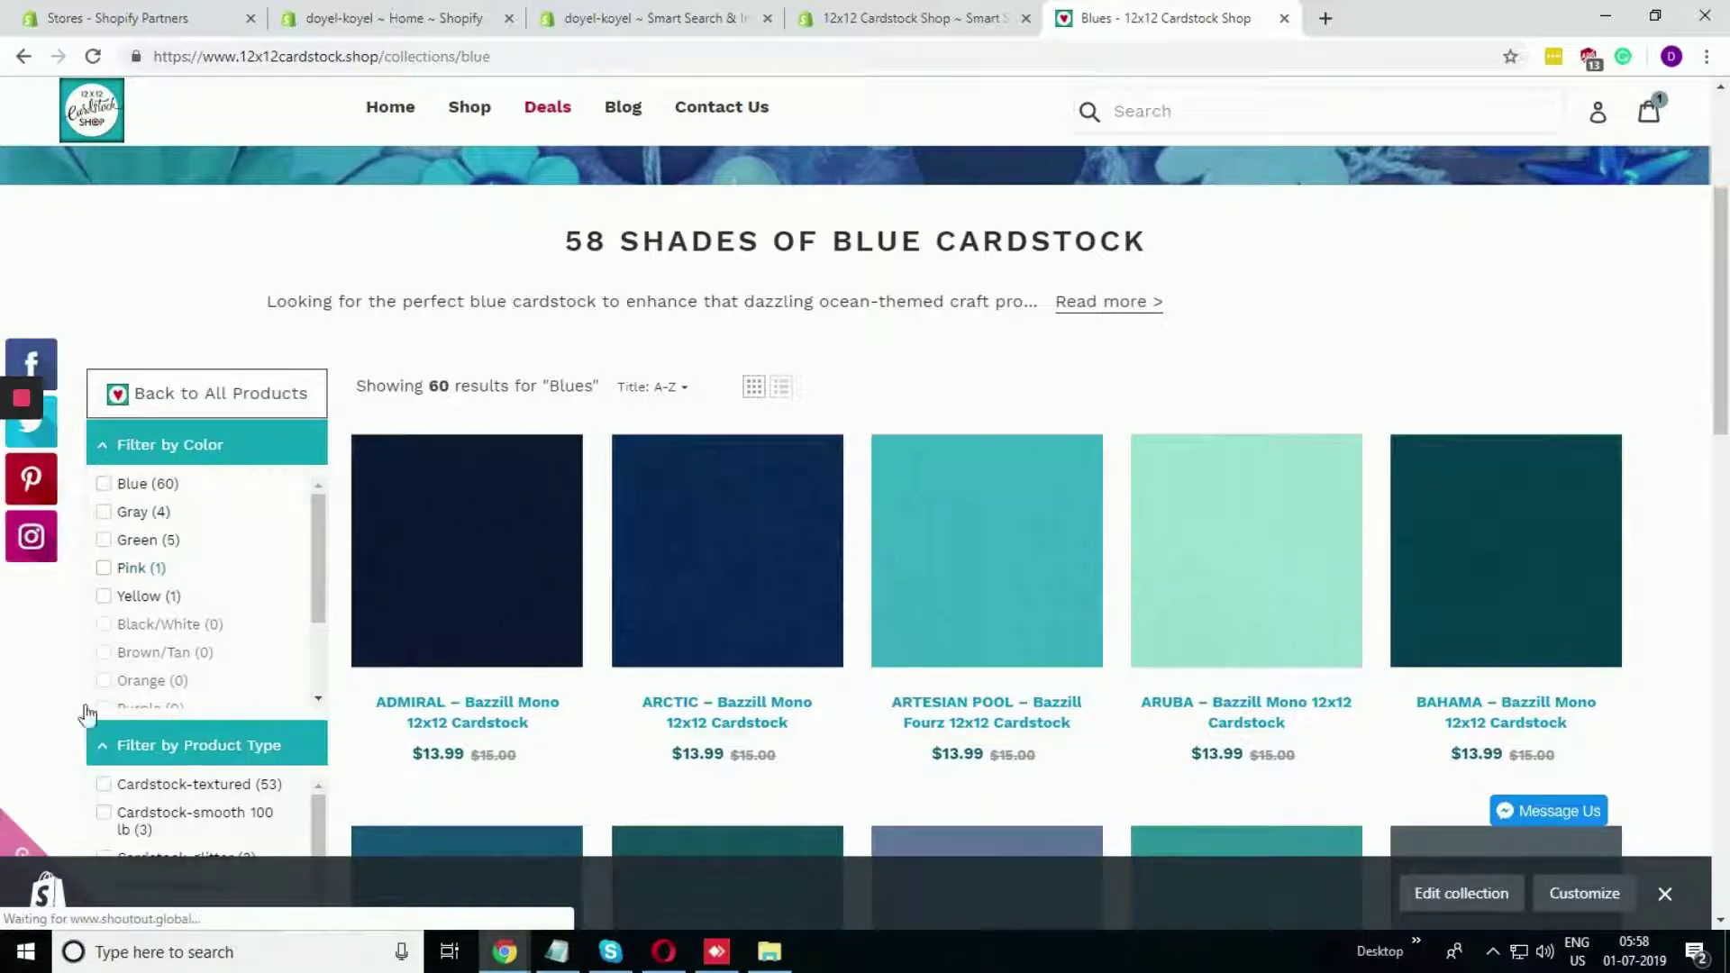
scroll(25, 663, down, 3)
scroll(45, 671, down, 2)
Step: Expand the vendor and special collections filters, collapse all, and return to Smart Search admin
click(203, 504)
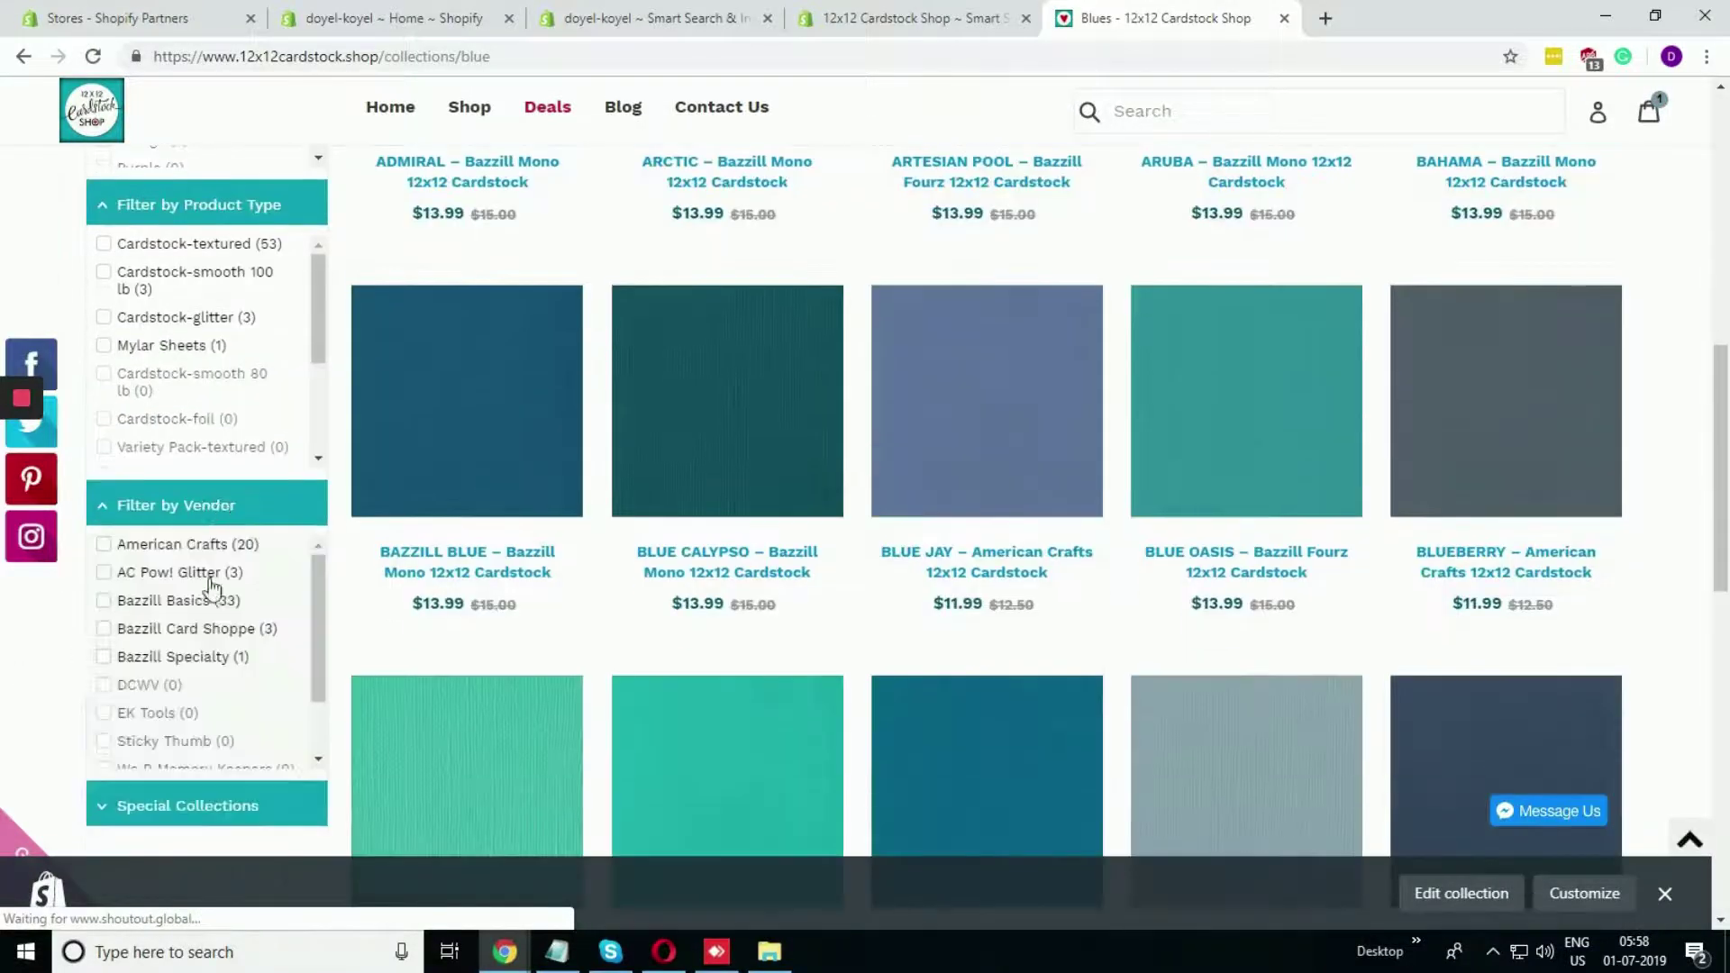
click(216, 805)
scroll(328, 692, down, 2)
click(247, 590)
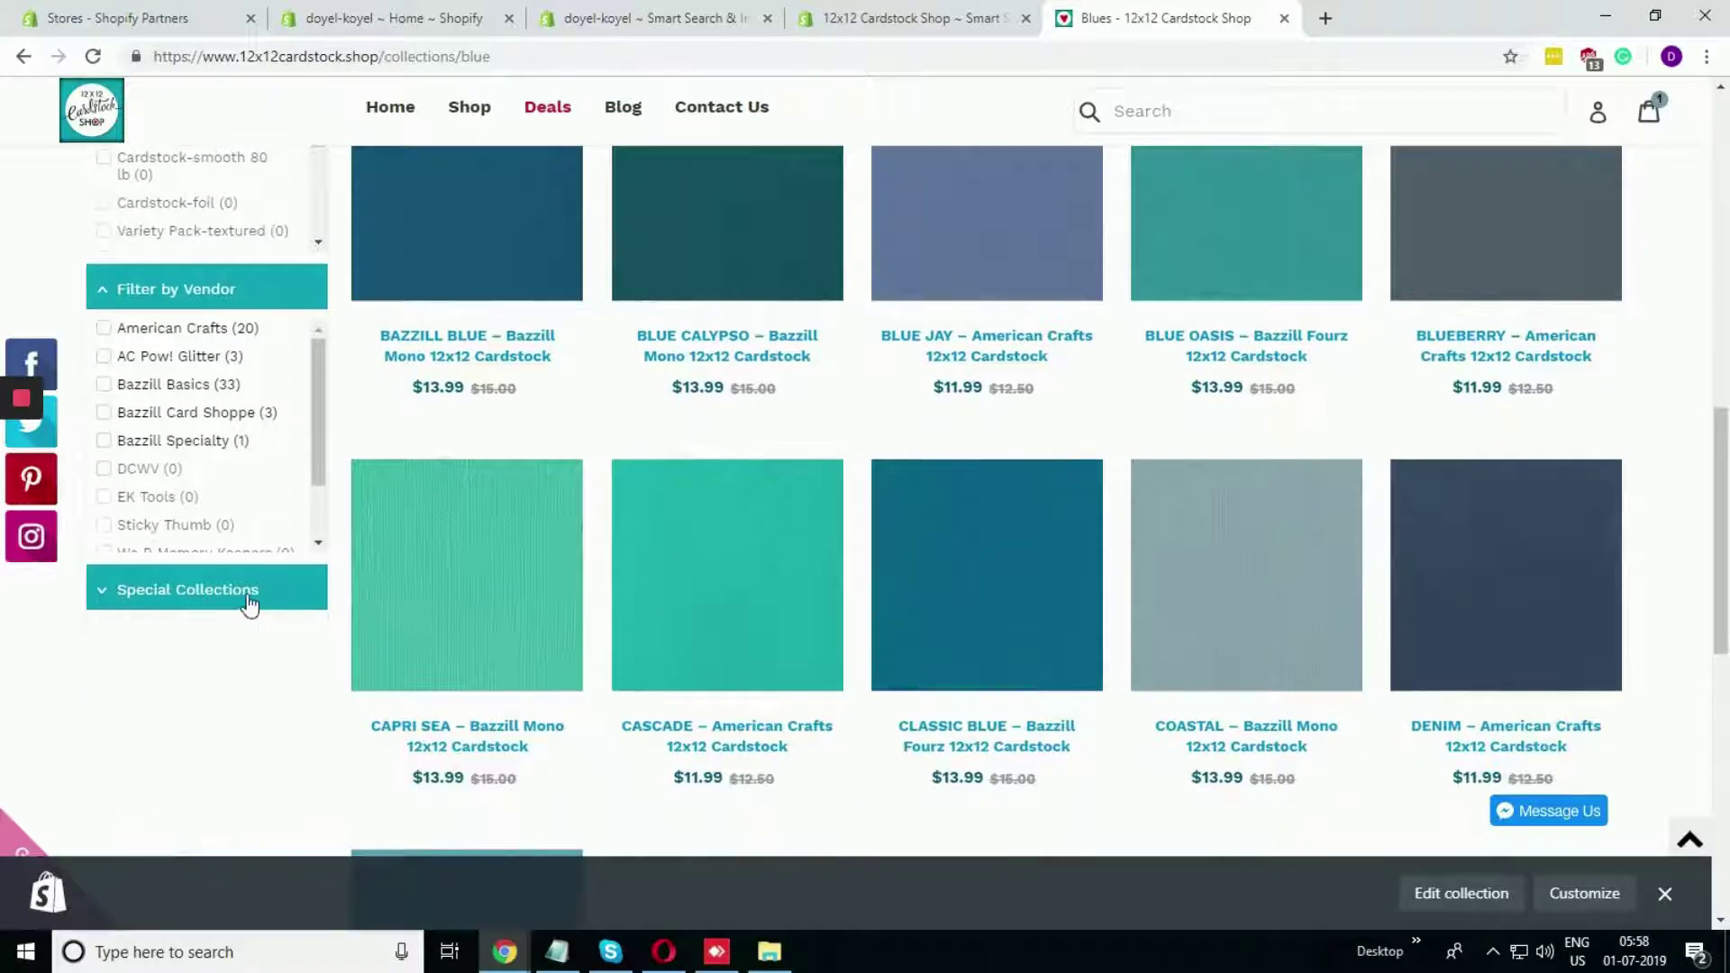
scroll(270, 577, up, 5)
click(232, 538)
click(211, 236)
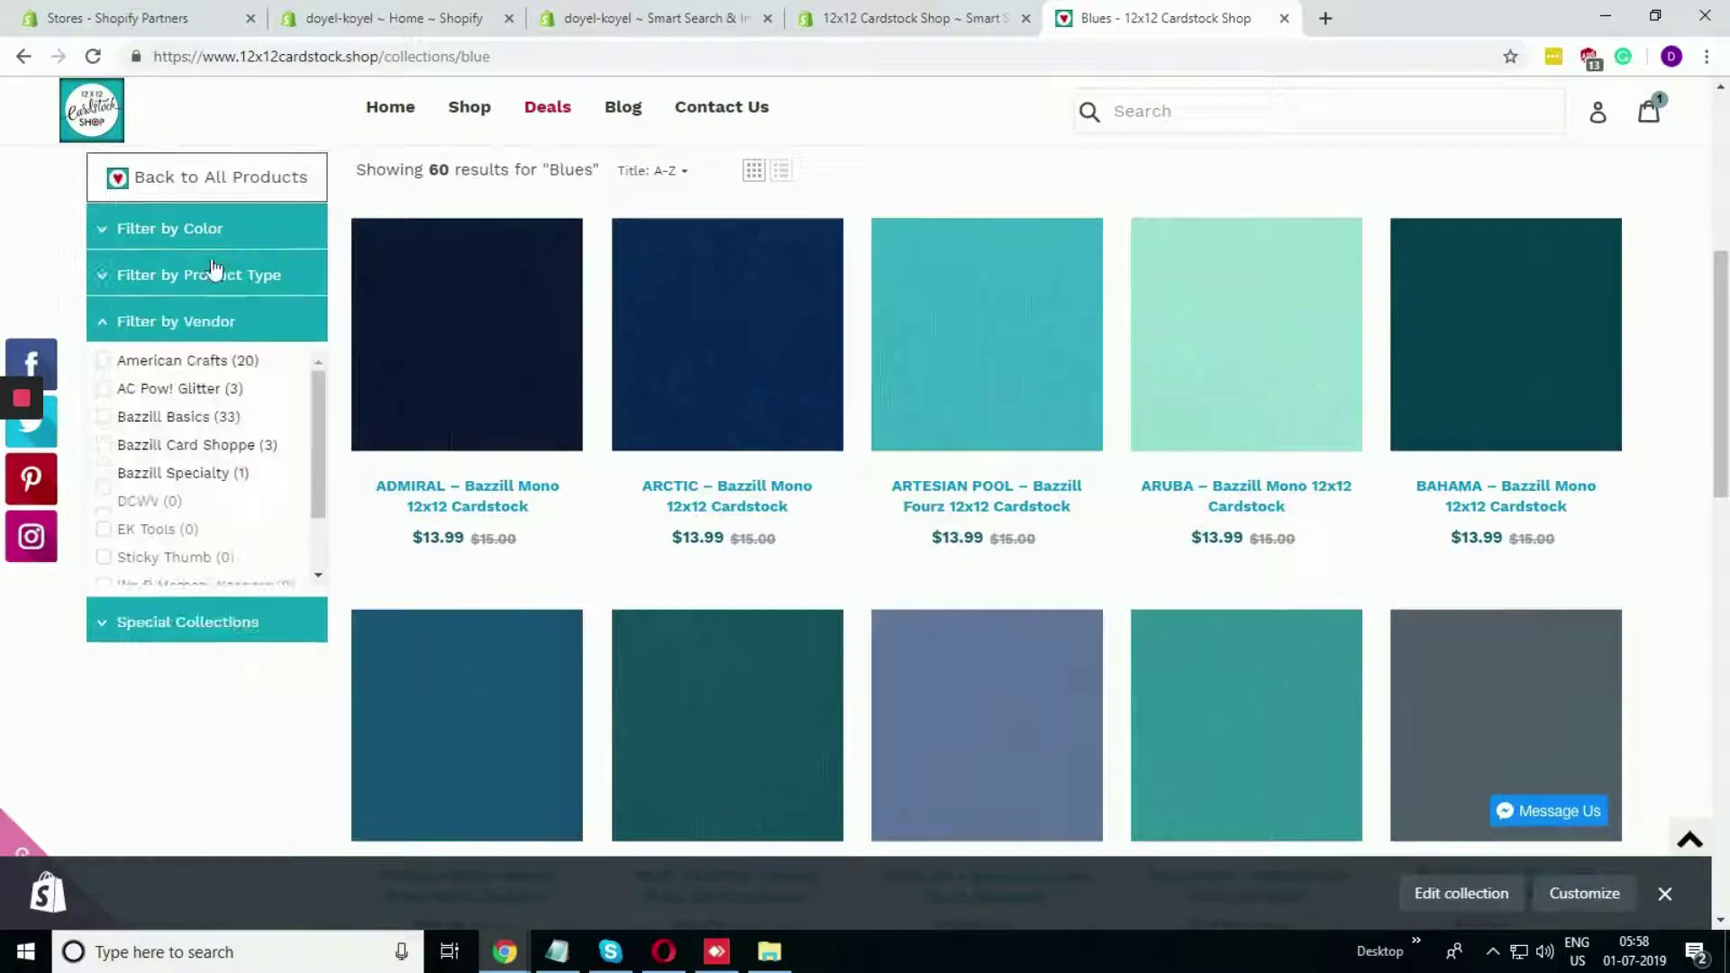
click(244, 317)
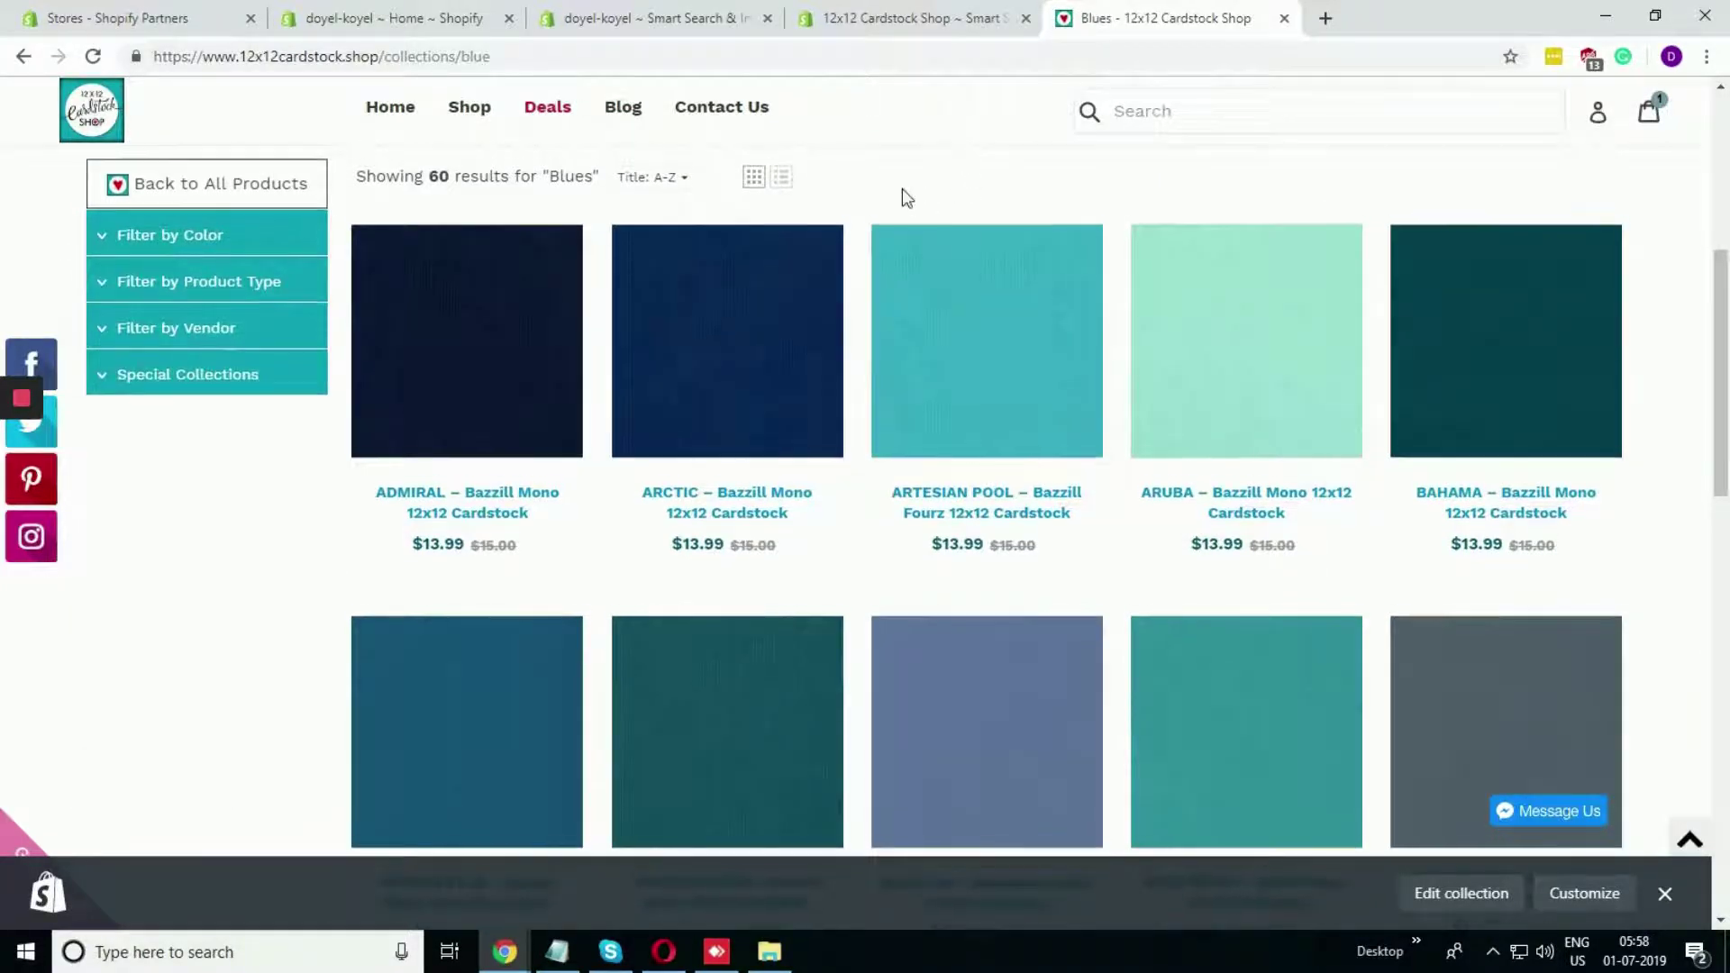
scroll(901, 190, up, 5)
click(912, 20)
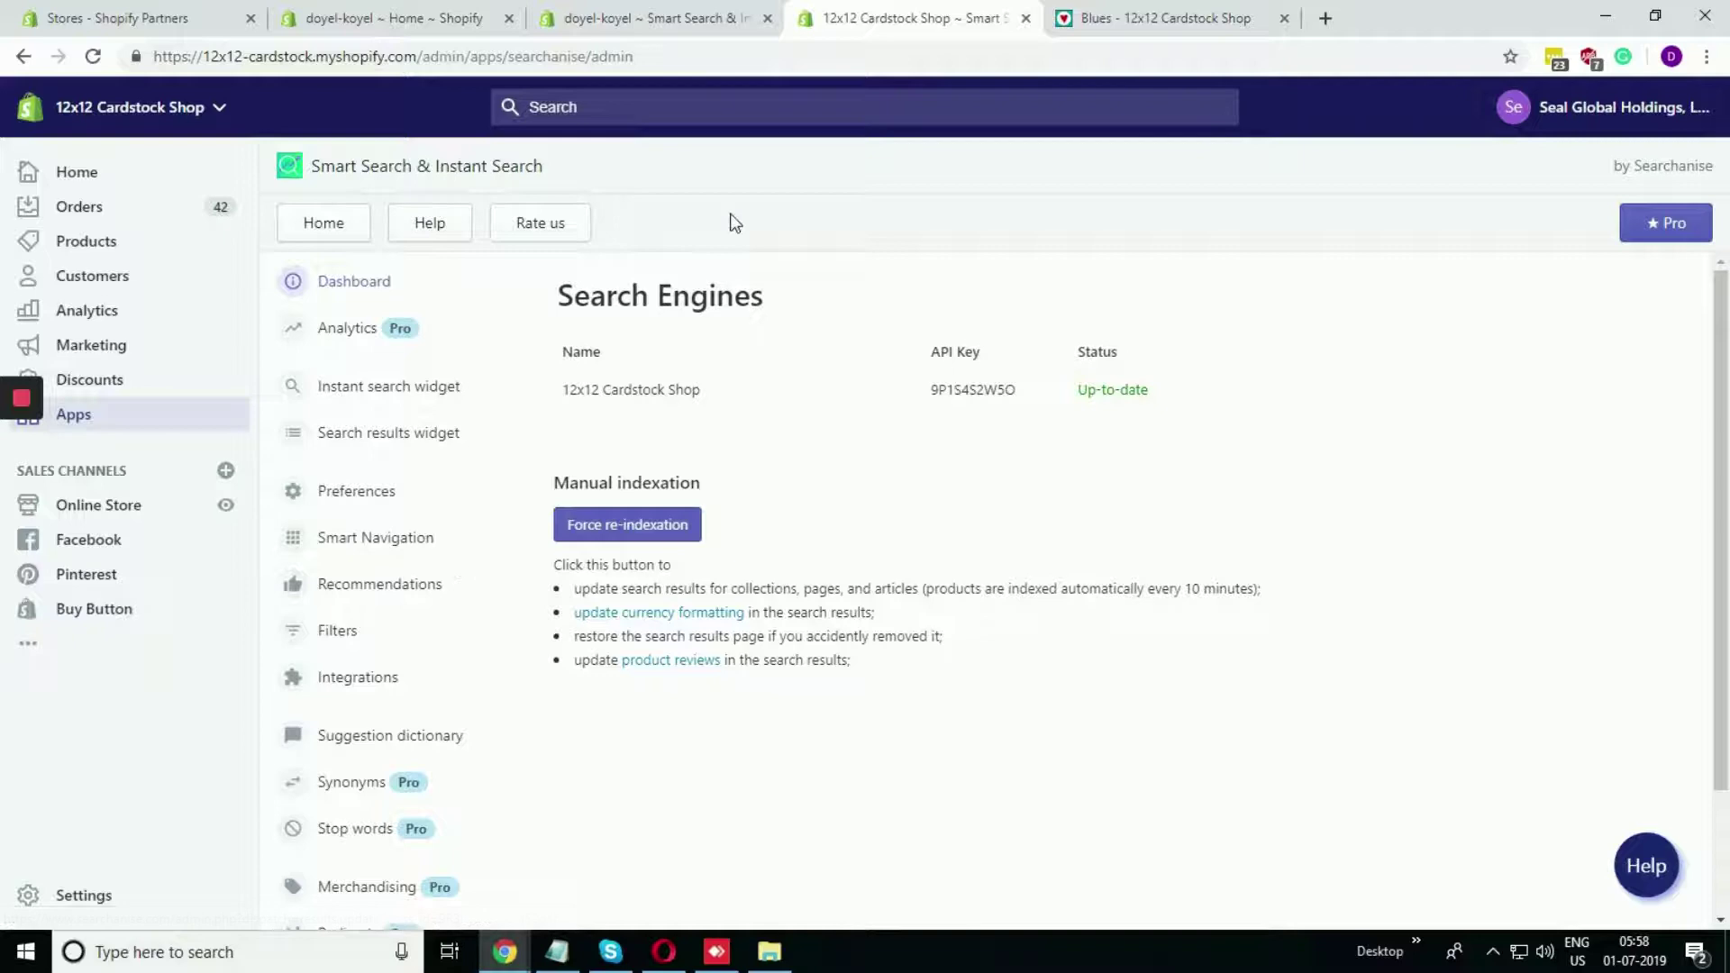
Step: From the doyel-koyel Shopify Admin, open the online store home page in a new tab
click(1122, 22)
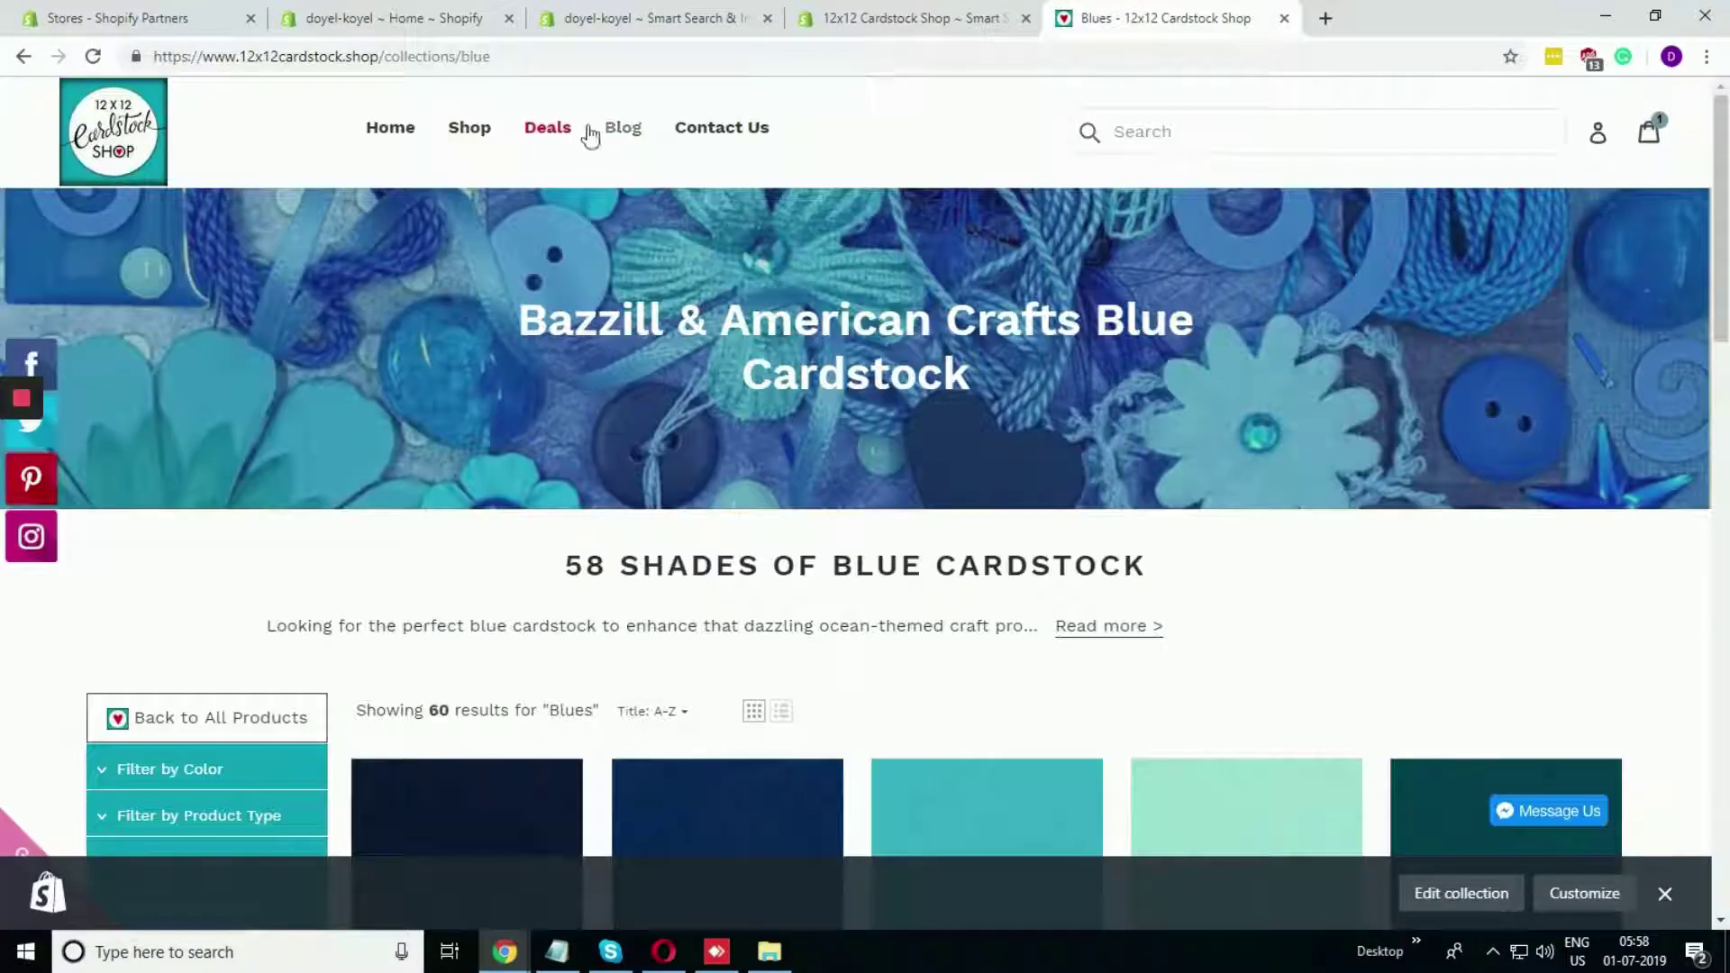
click(636, 18)
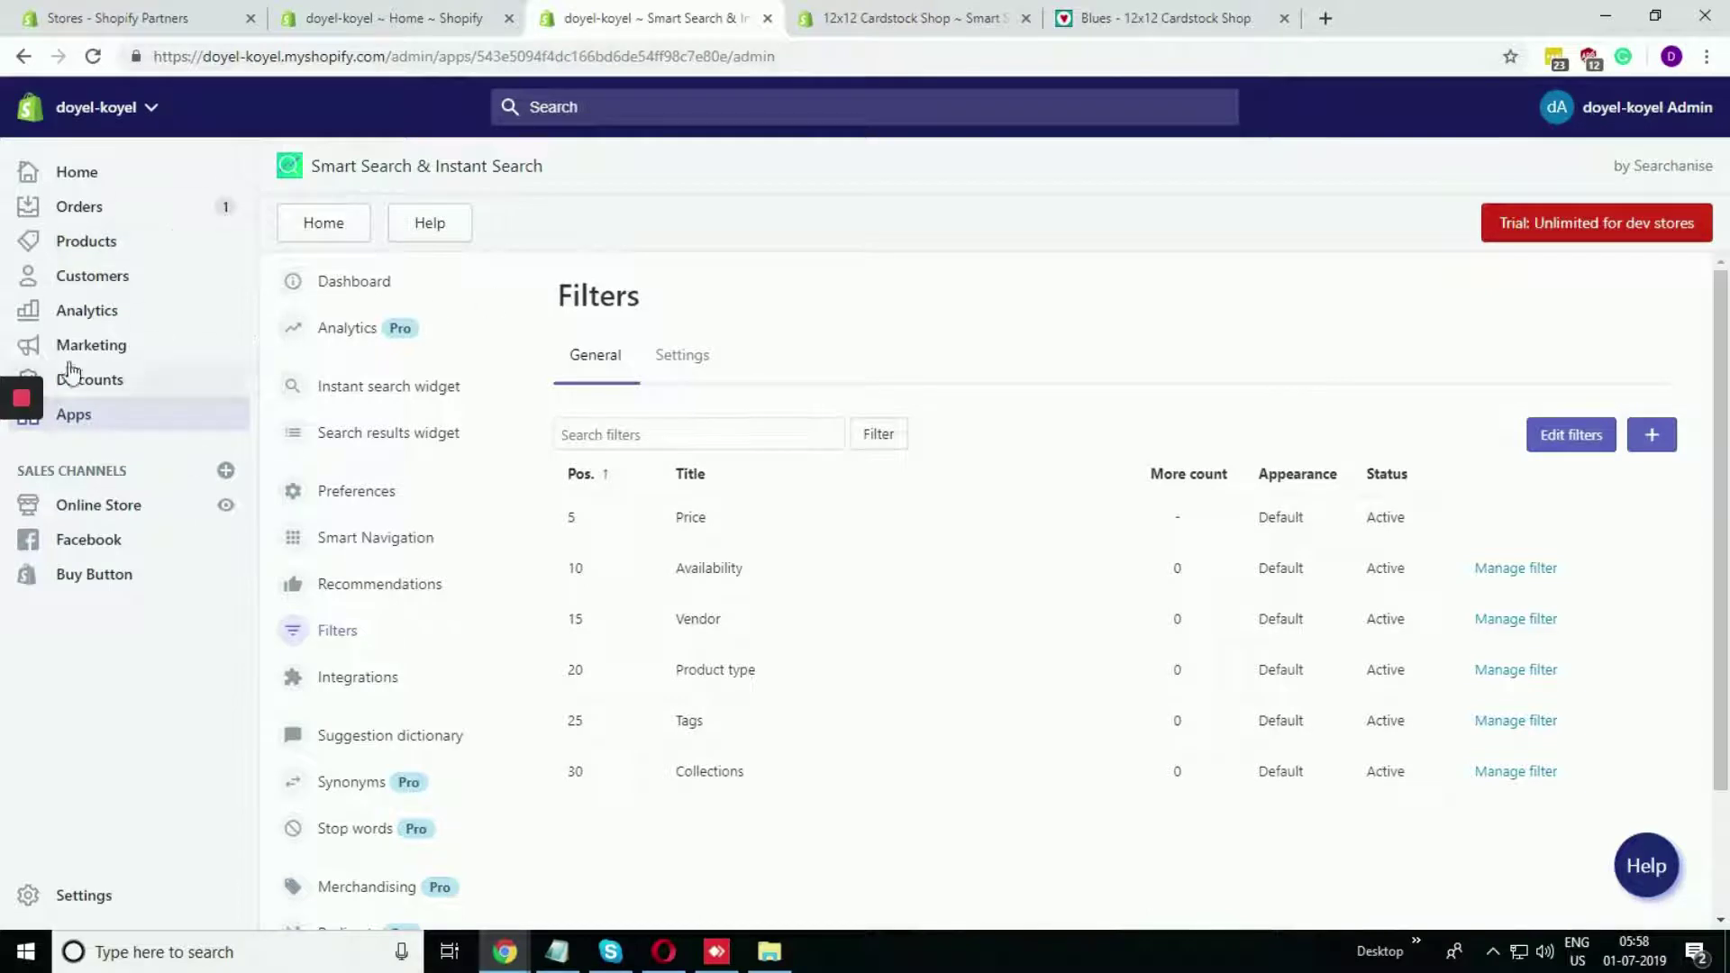
click(226, 506)
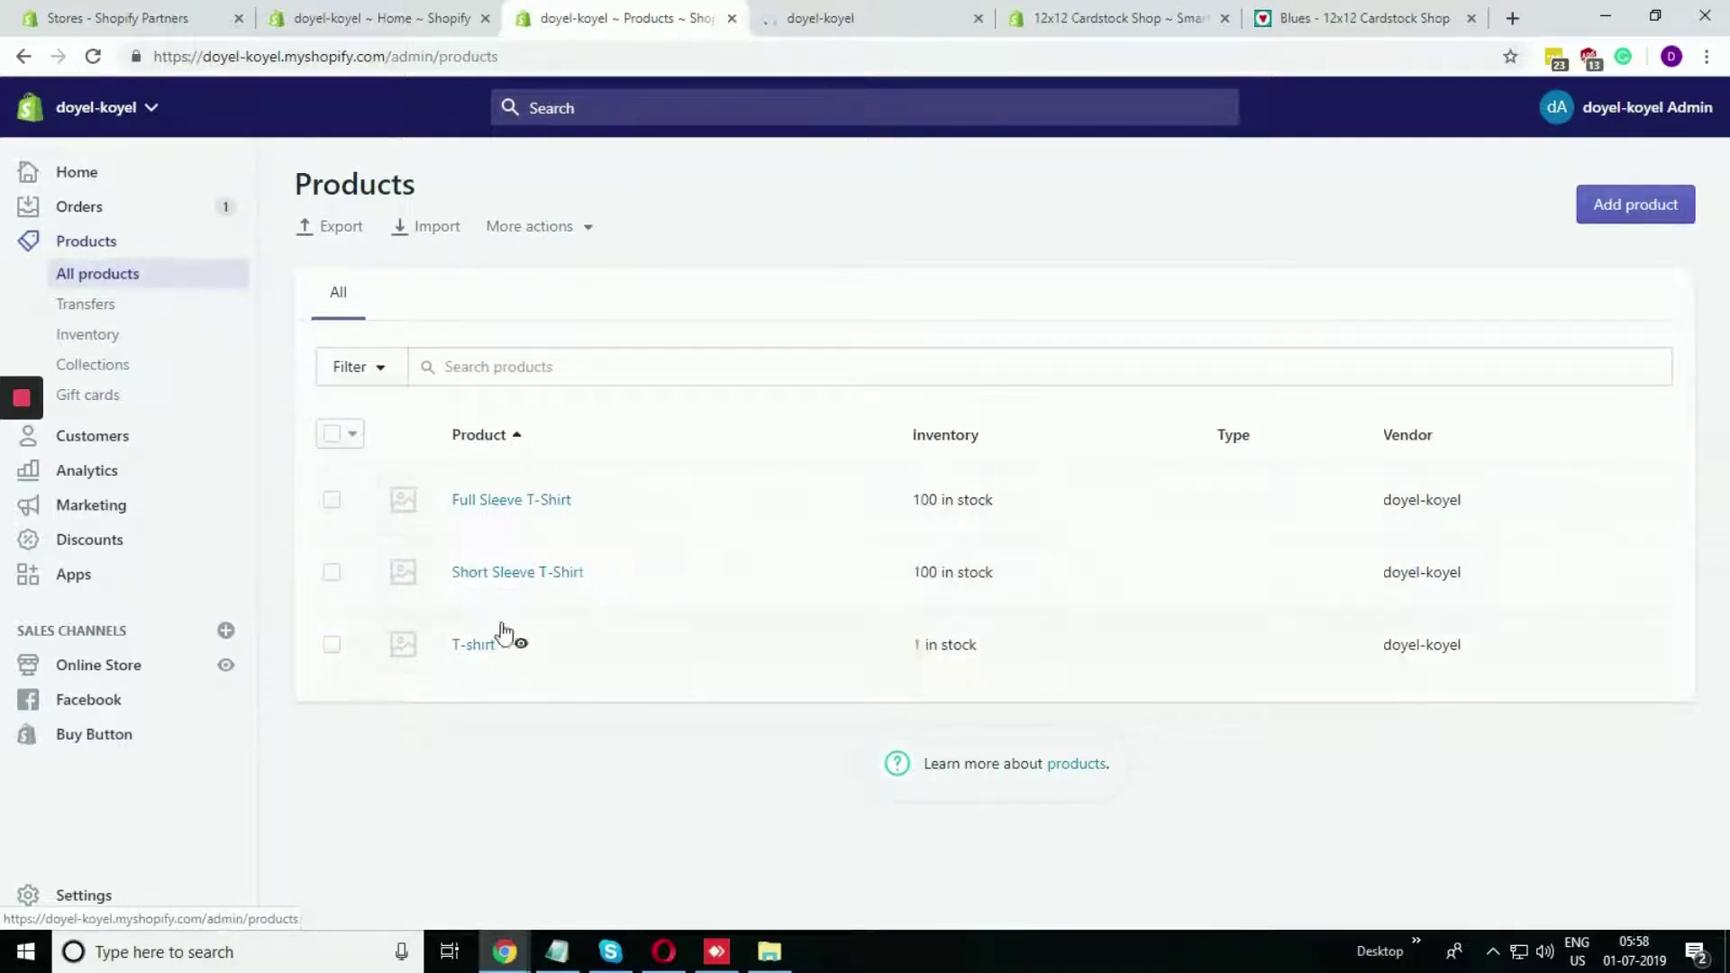
click(829, 17)
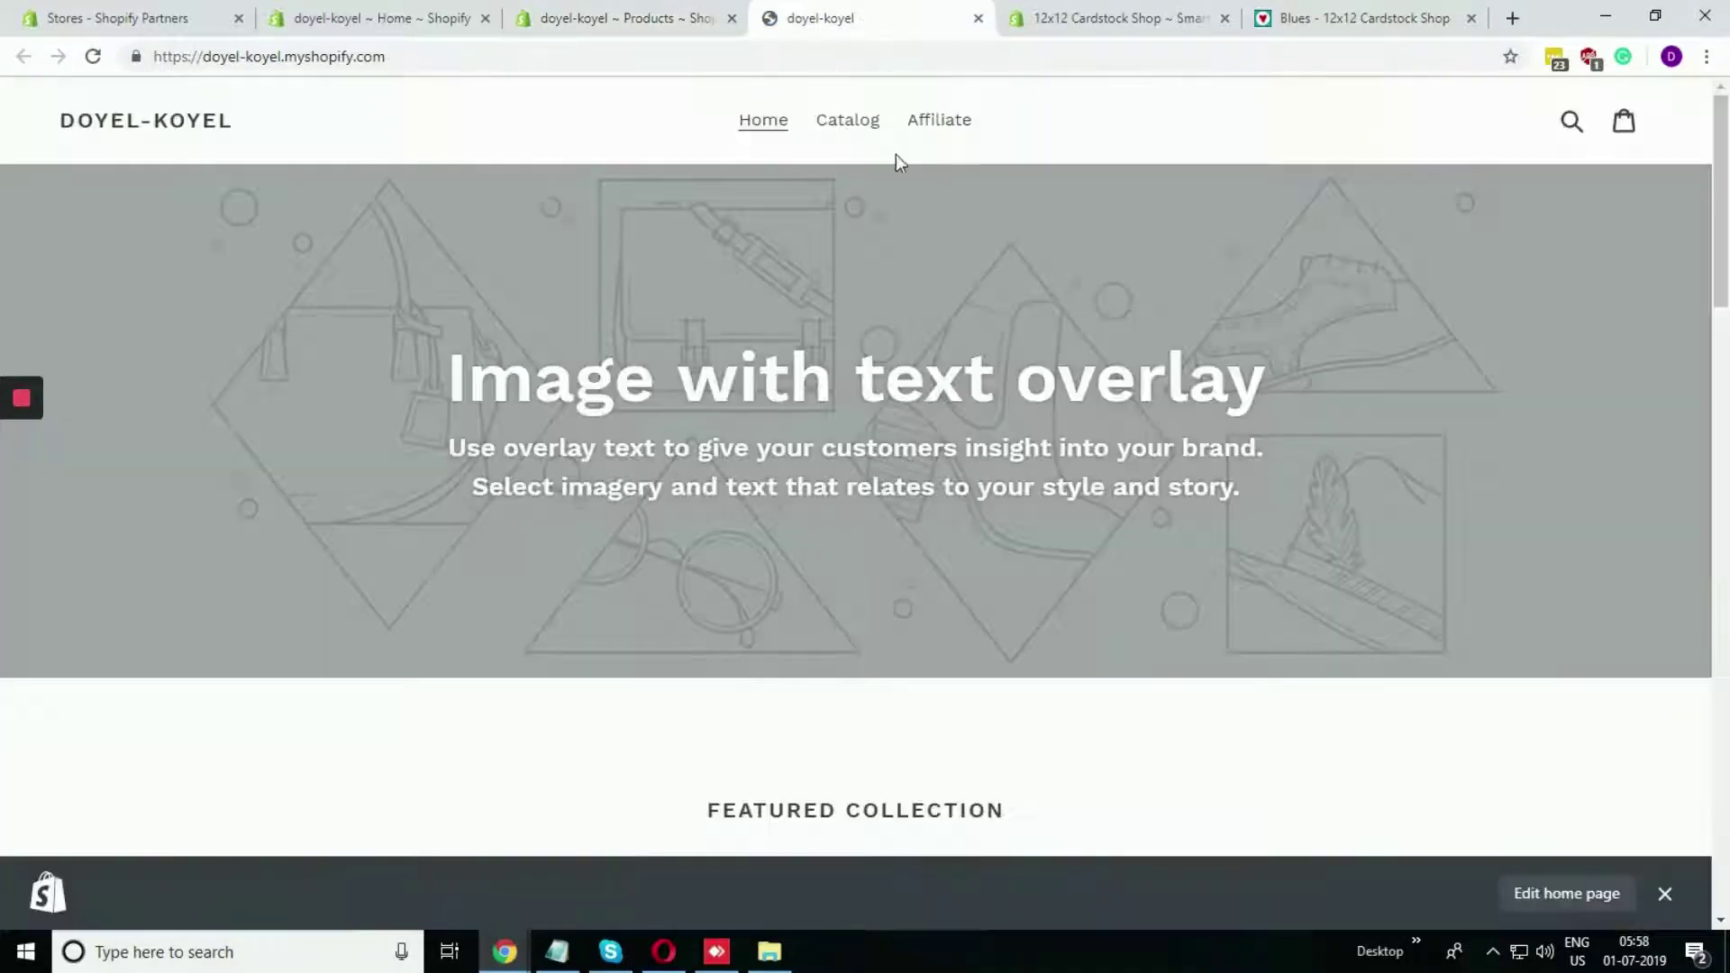
Step: Search the doyel-koyel storefront for 'T' and open the $10.00 T-shirt product page
click(1573, 126)
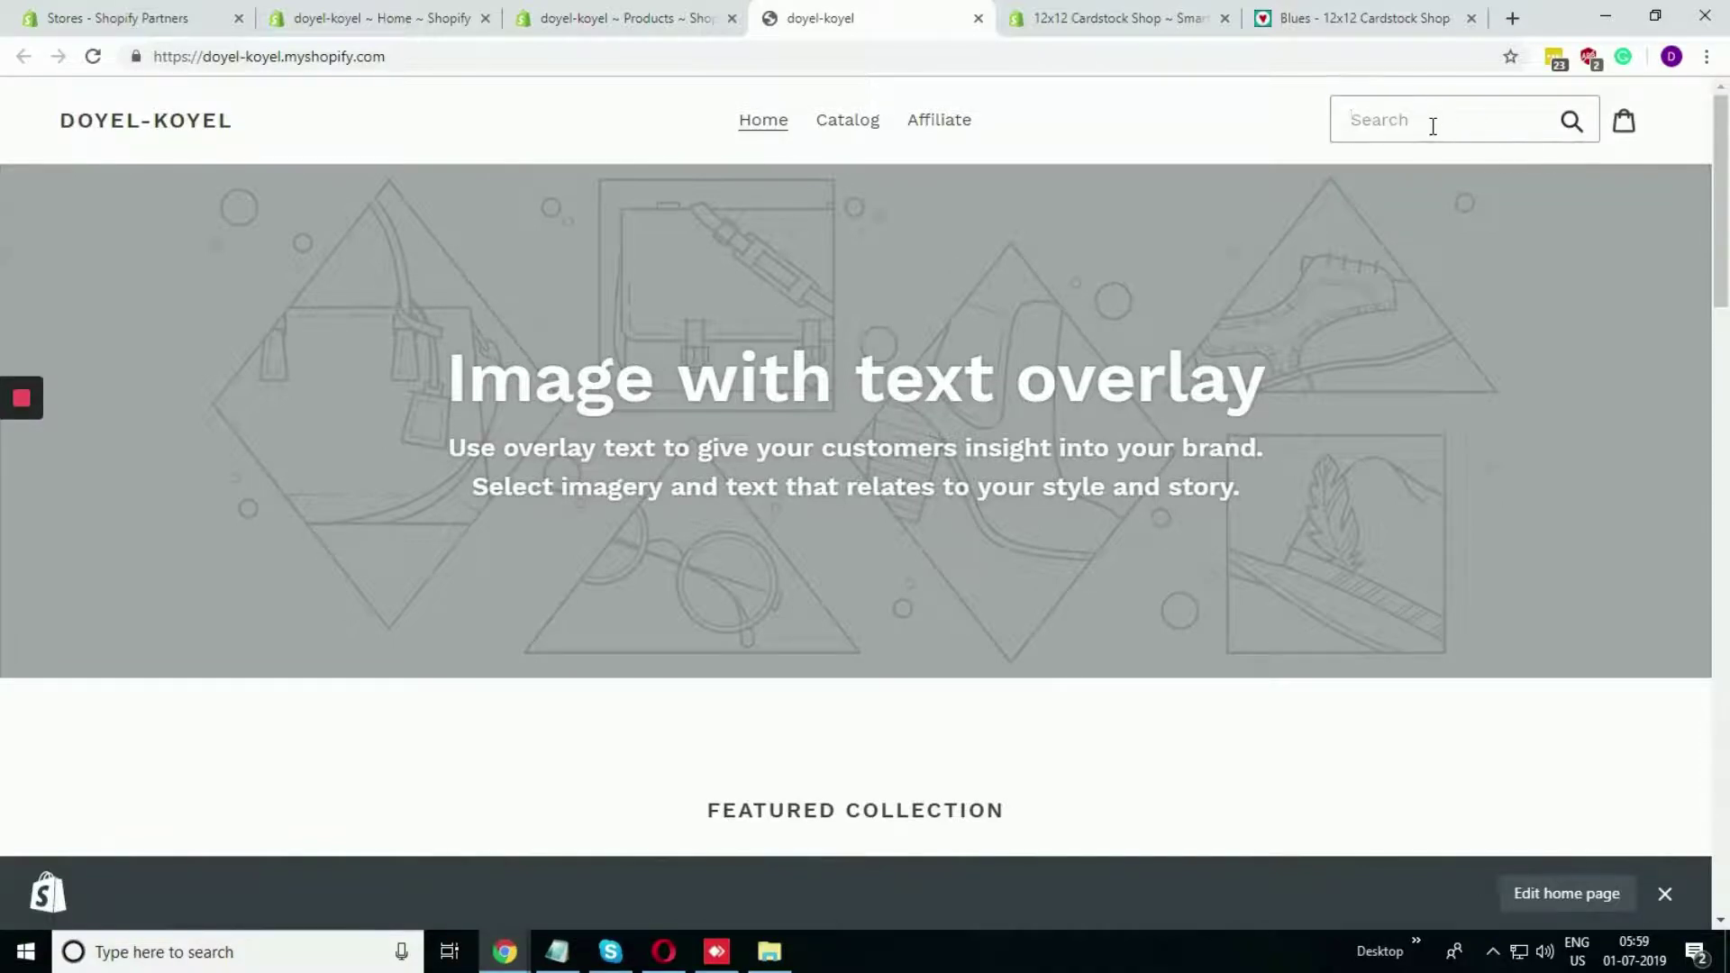
text(T)
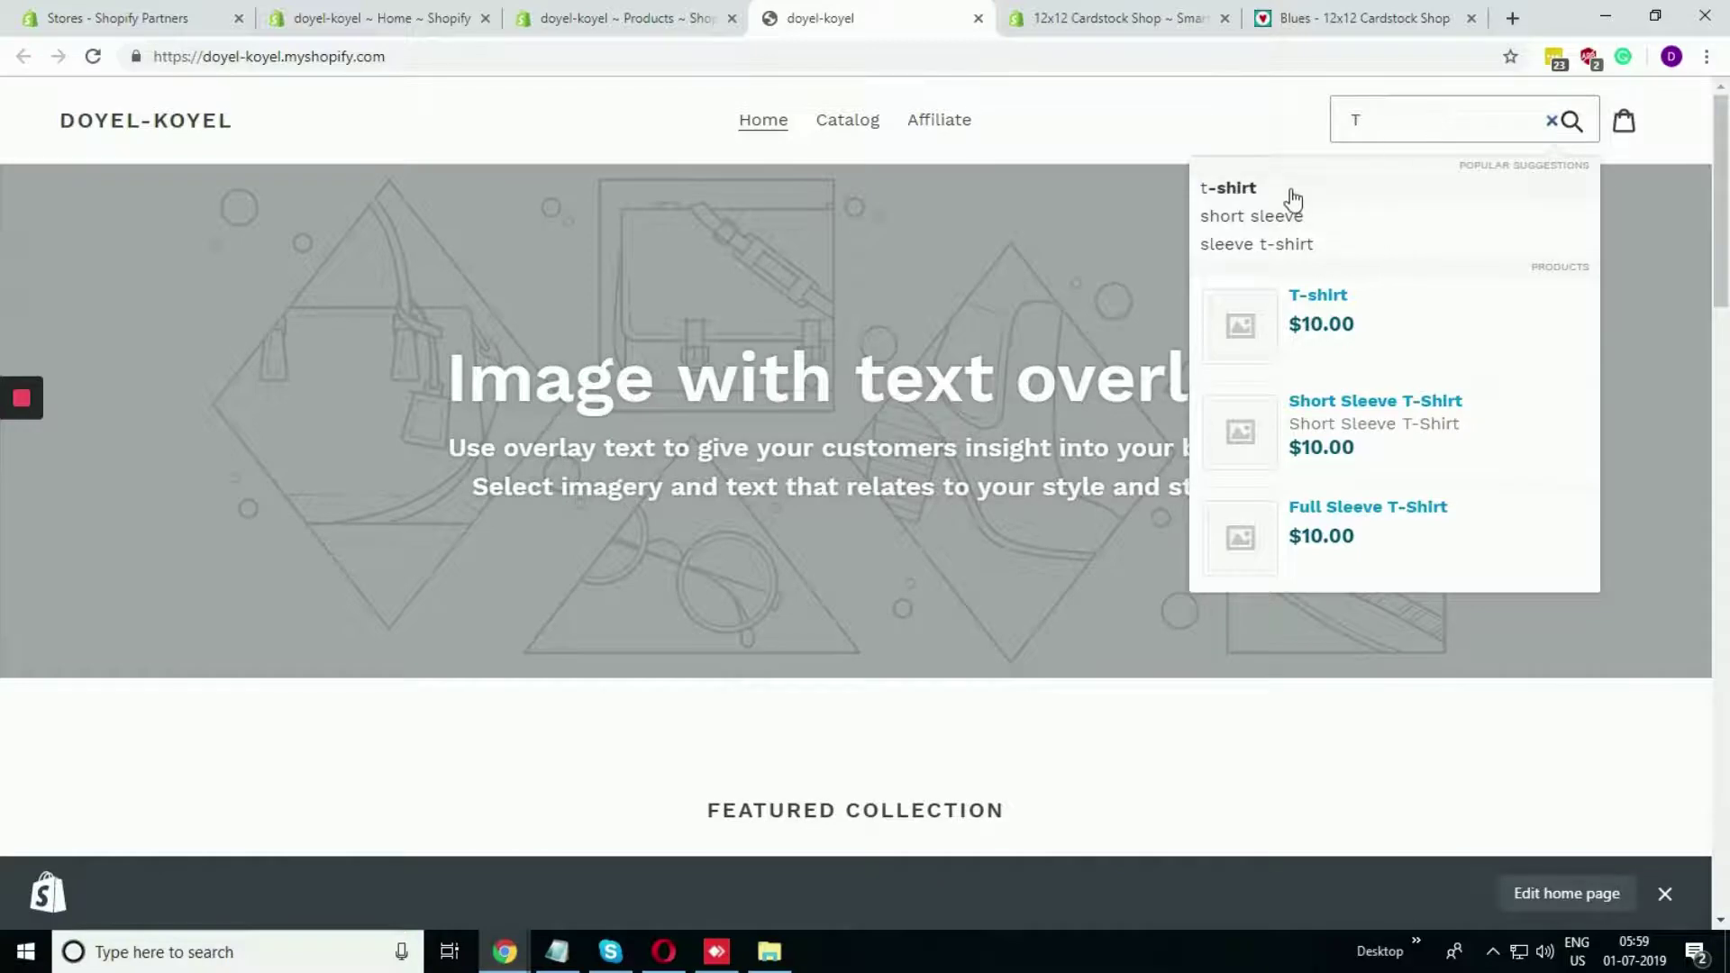
click(1397, 330)
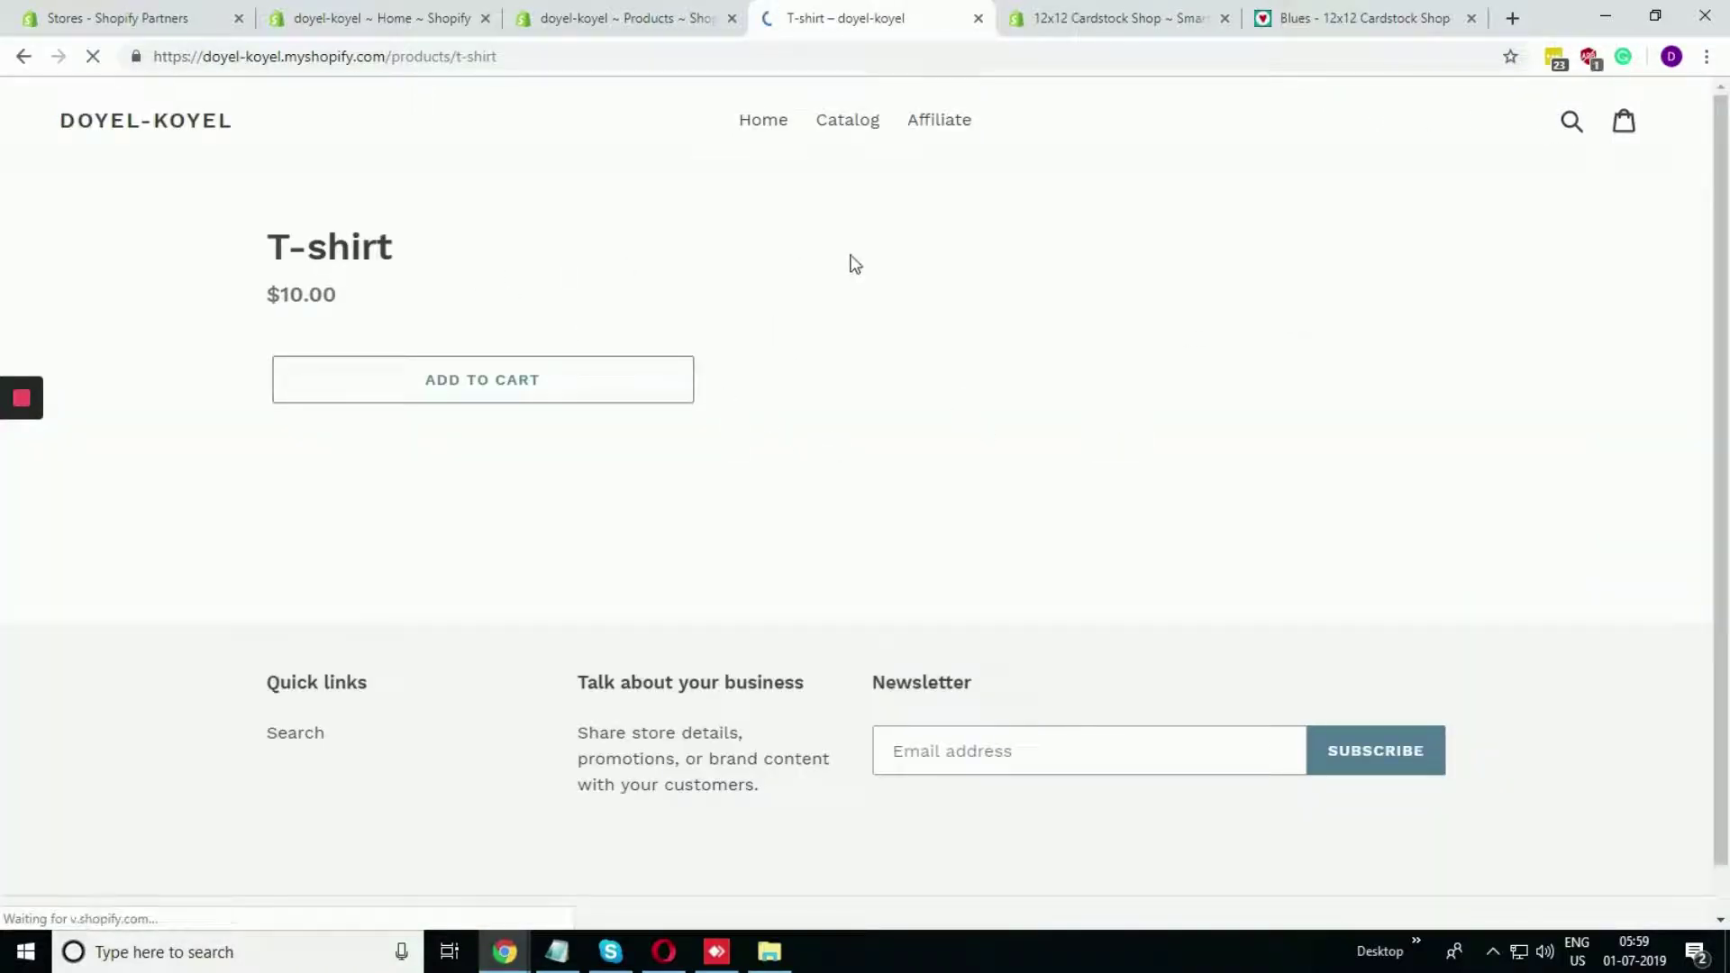
Step: Revisit the admin product list and the T-shirt page's storefront search box
click(622, 18)
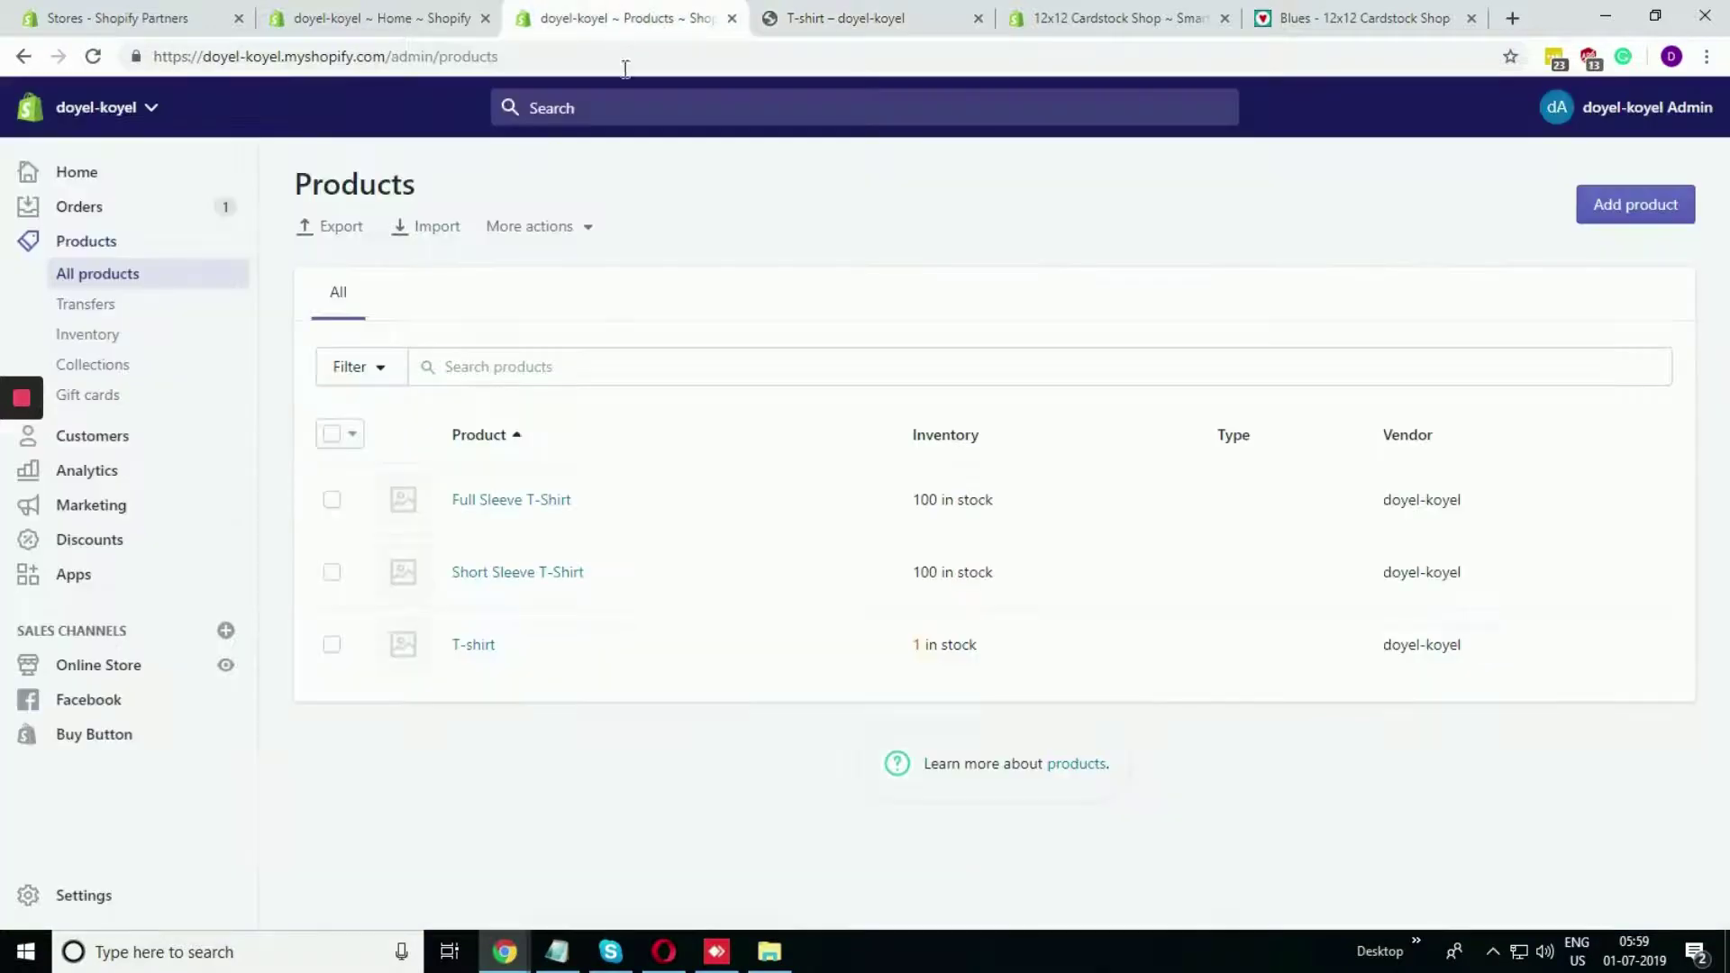
click(816, 16)
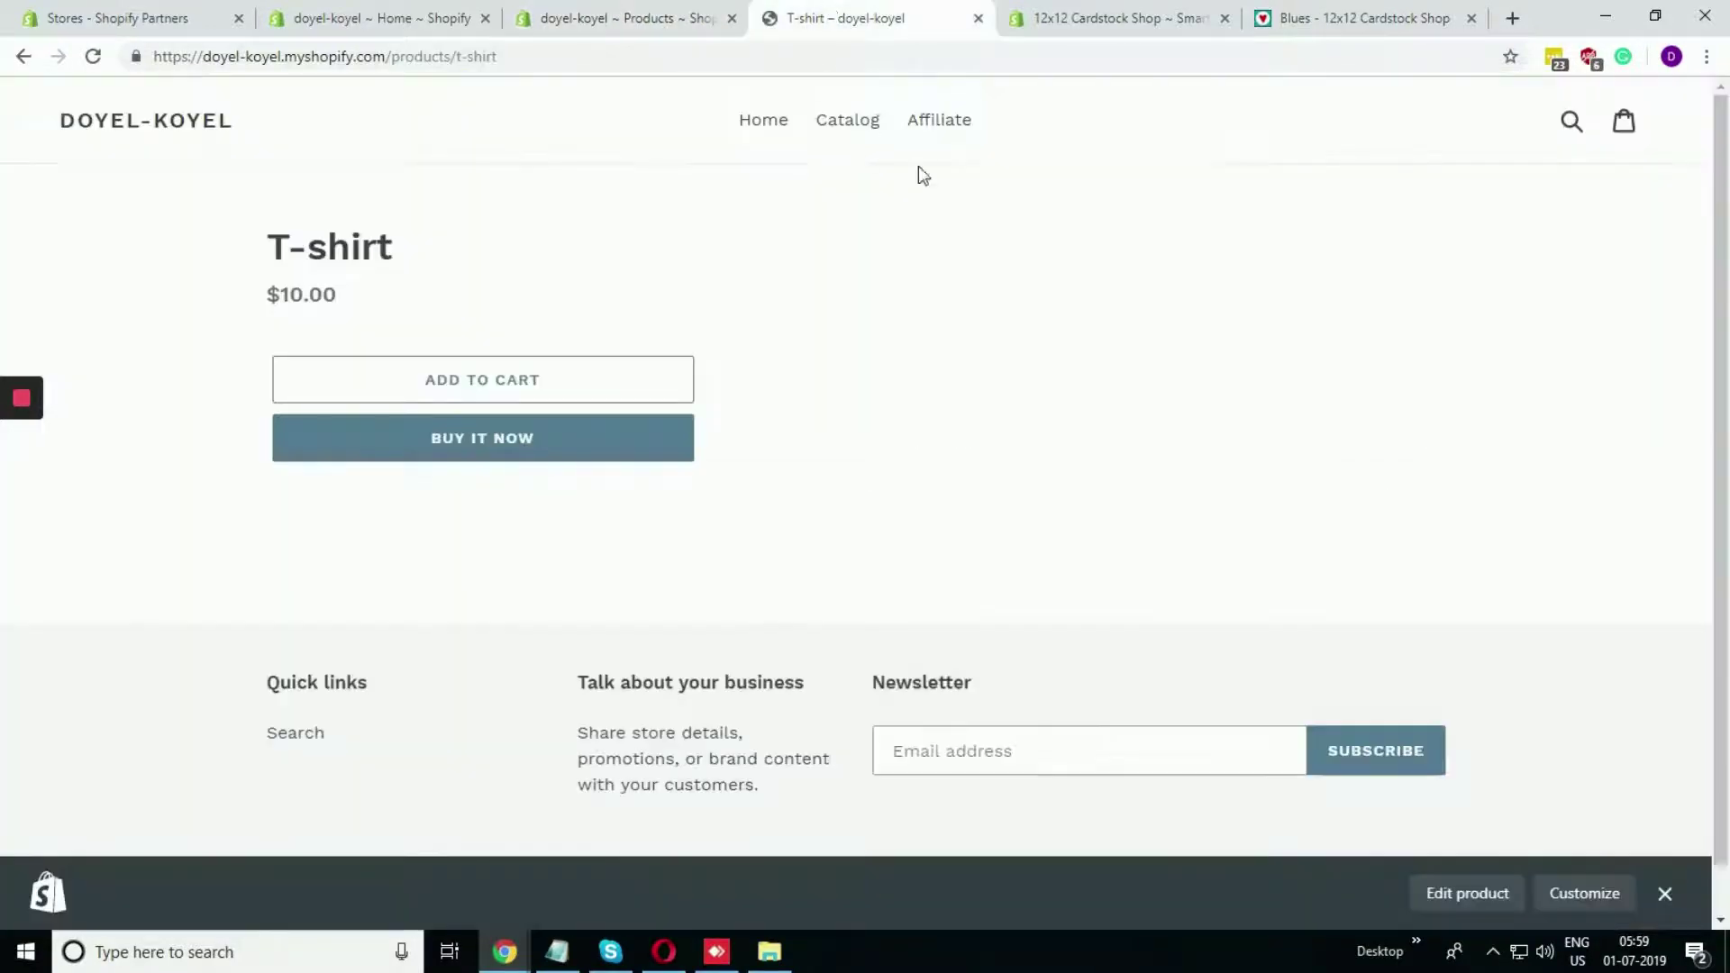
click(1572, 126)
click(1127, 130)
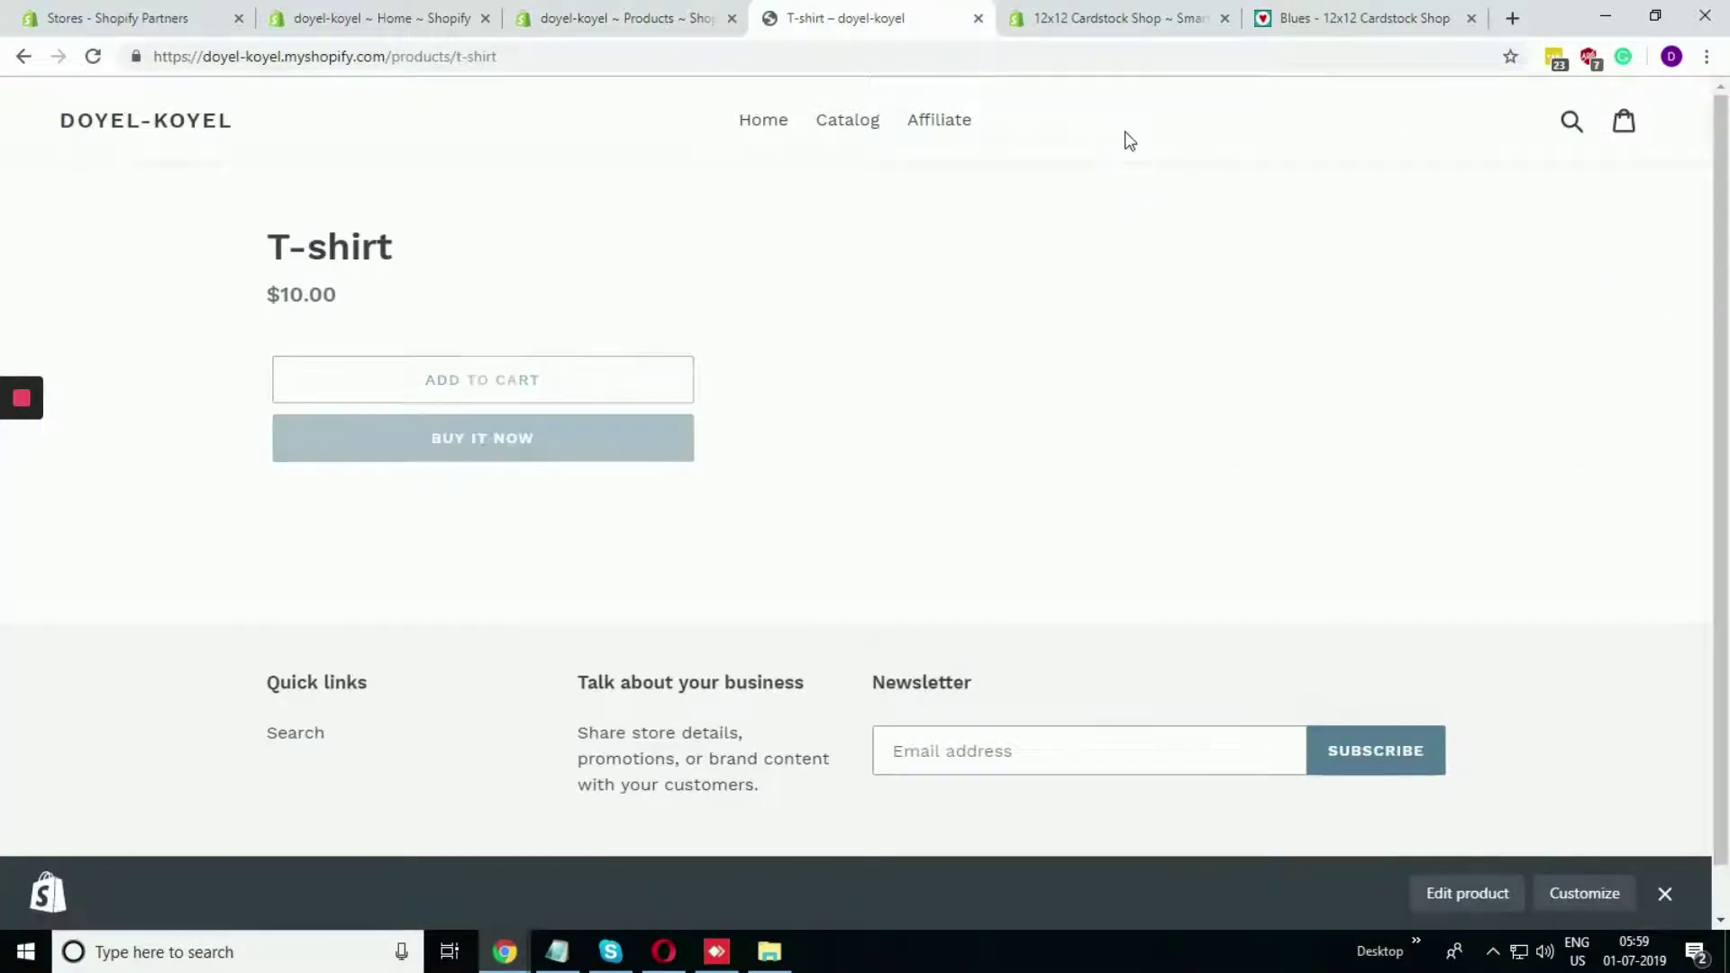
click(613, 18)
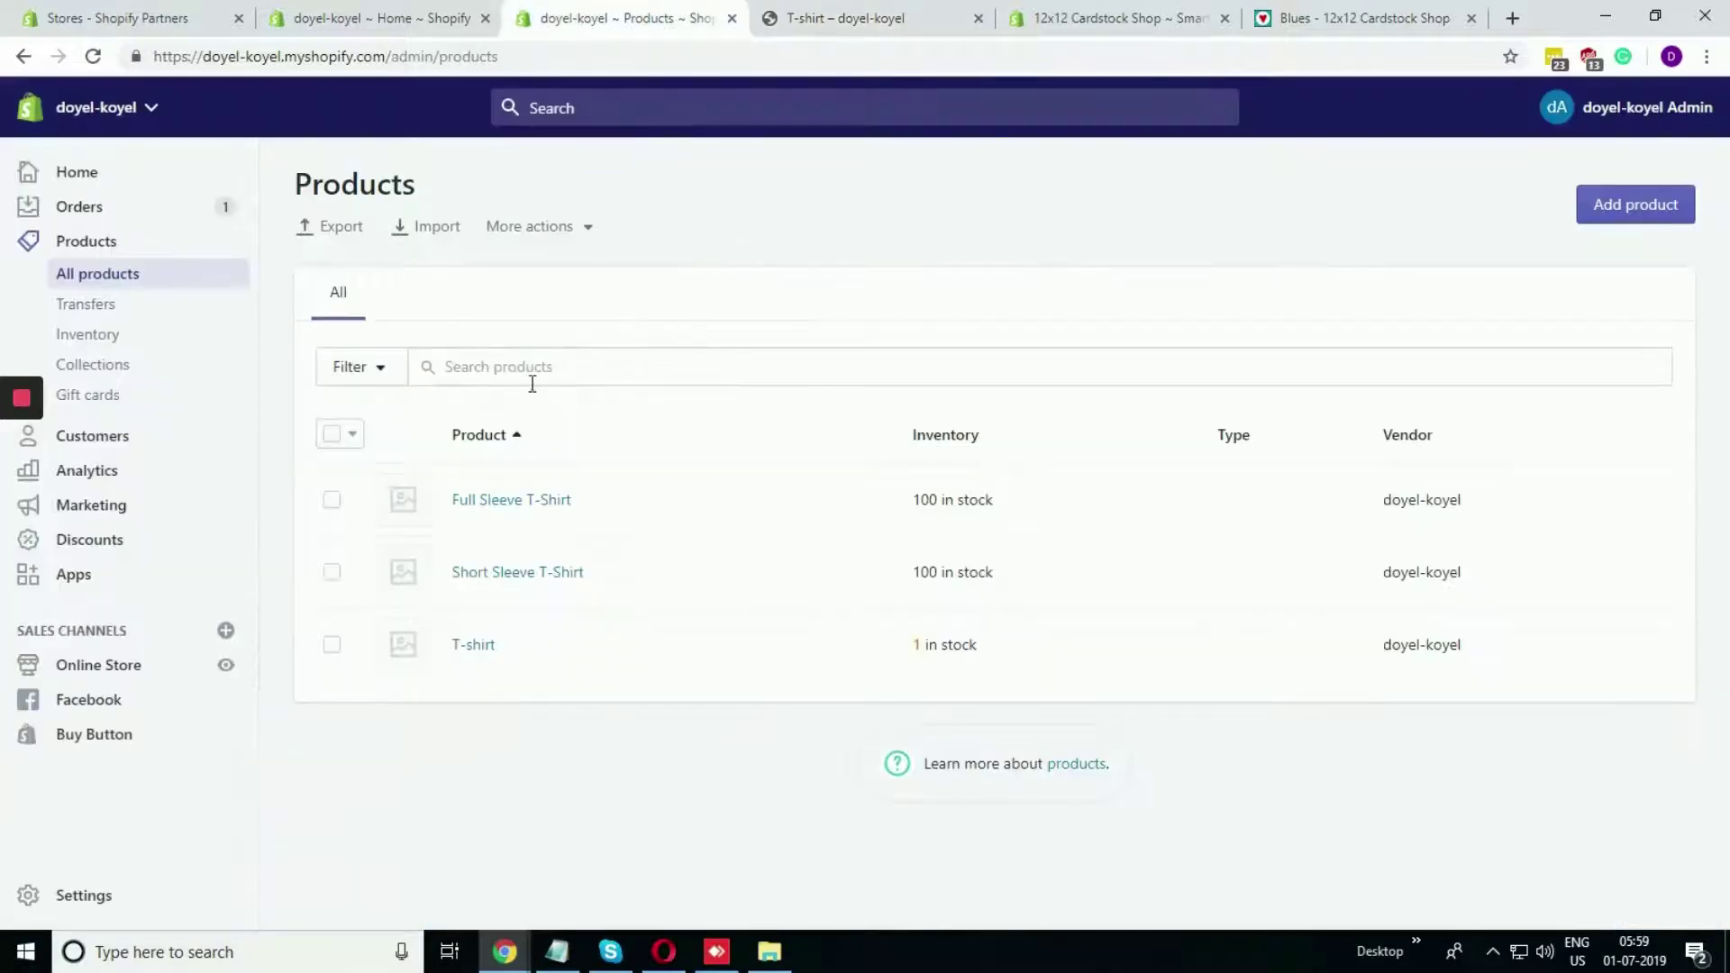
Step: From the installed apps, open the Smart Search & Instant Search App Store listing
click(72, 575)
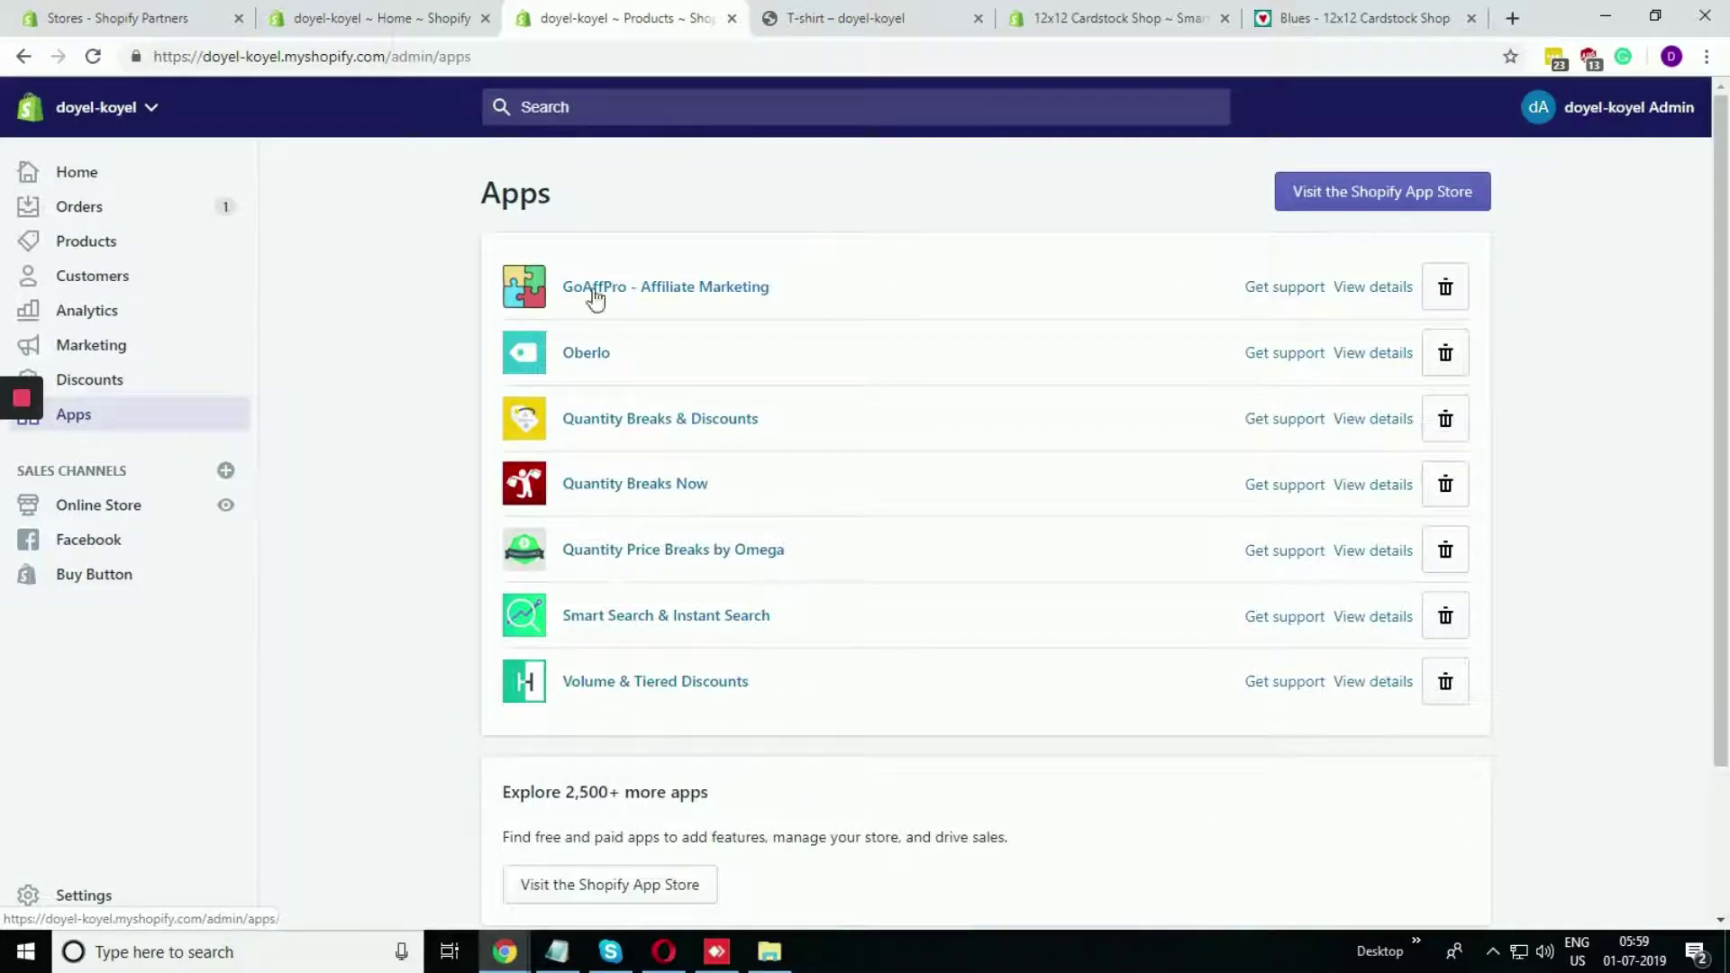
click(610, 618)
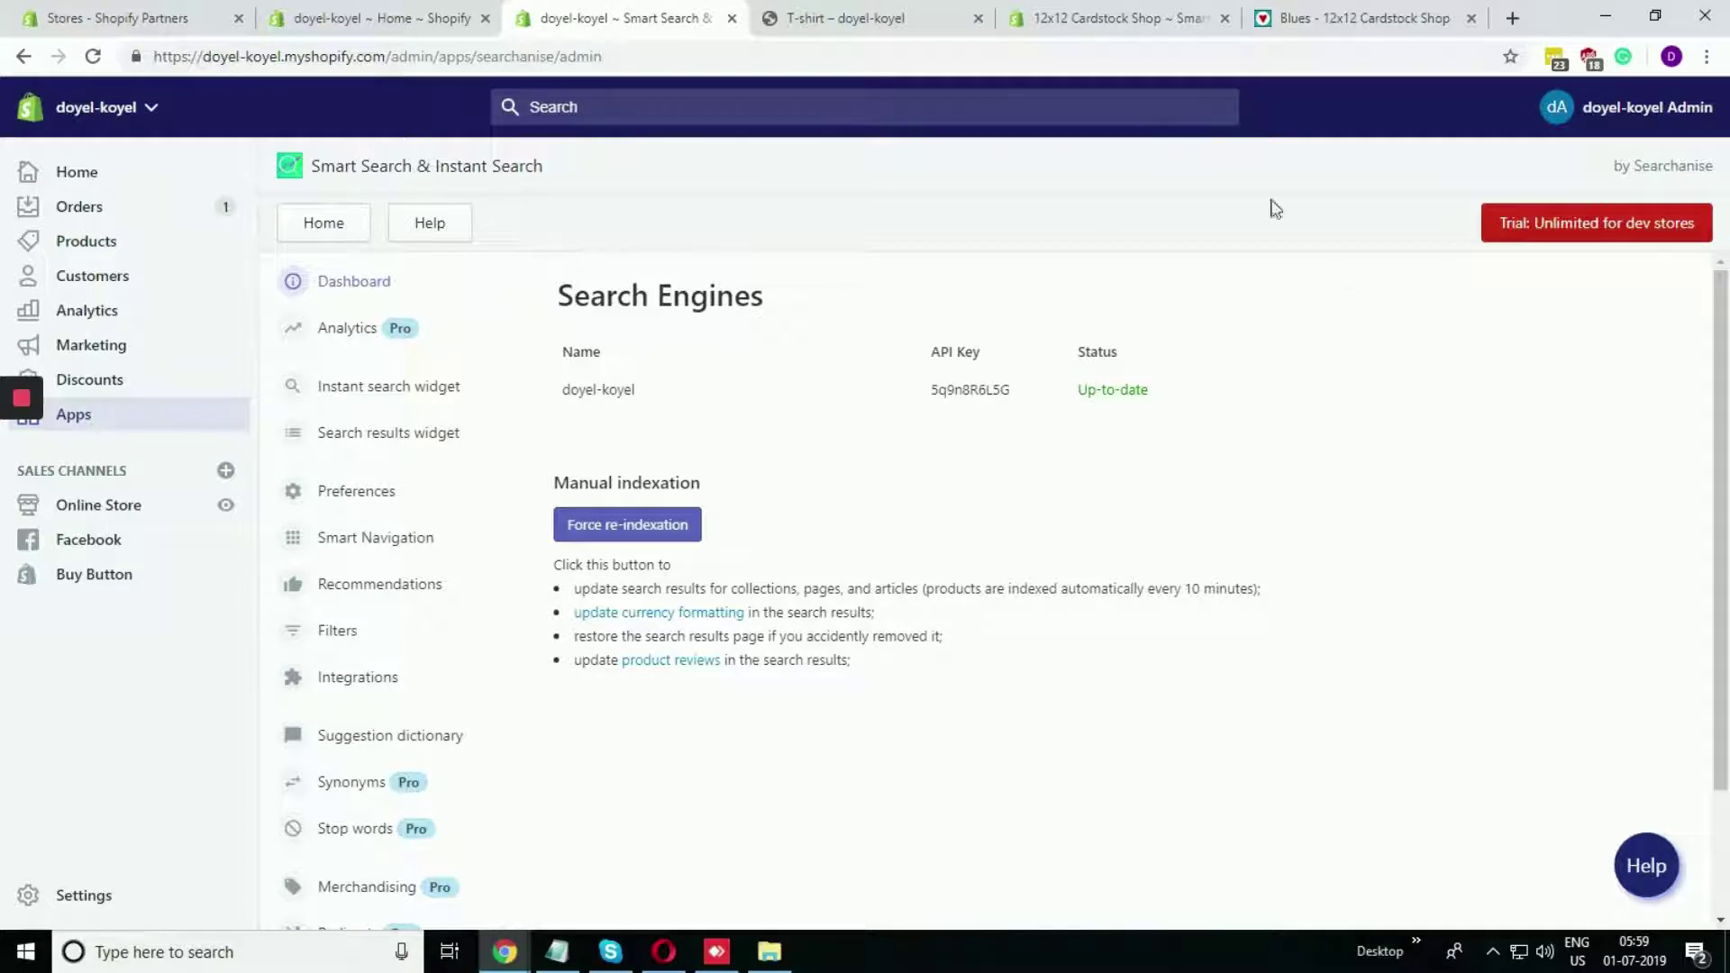
click(1520, 16)
click(503, 13)
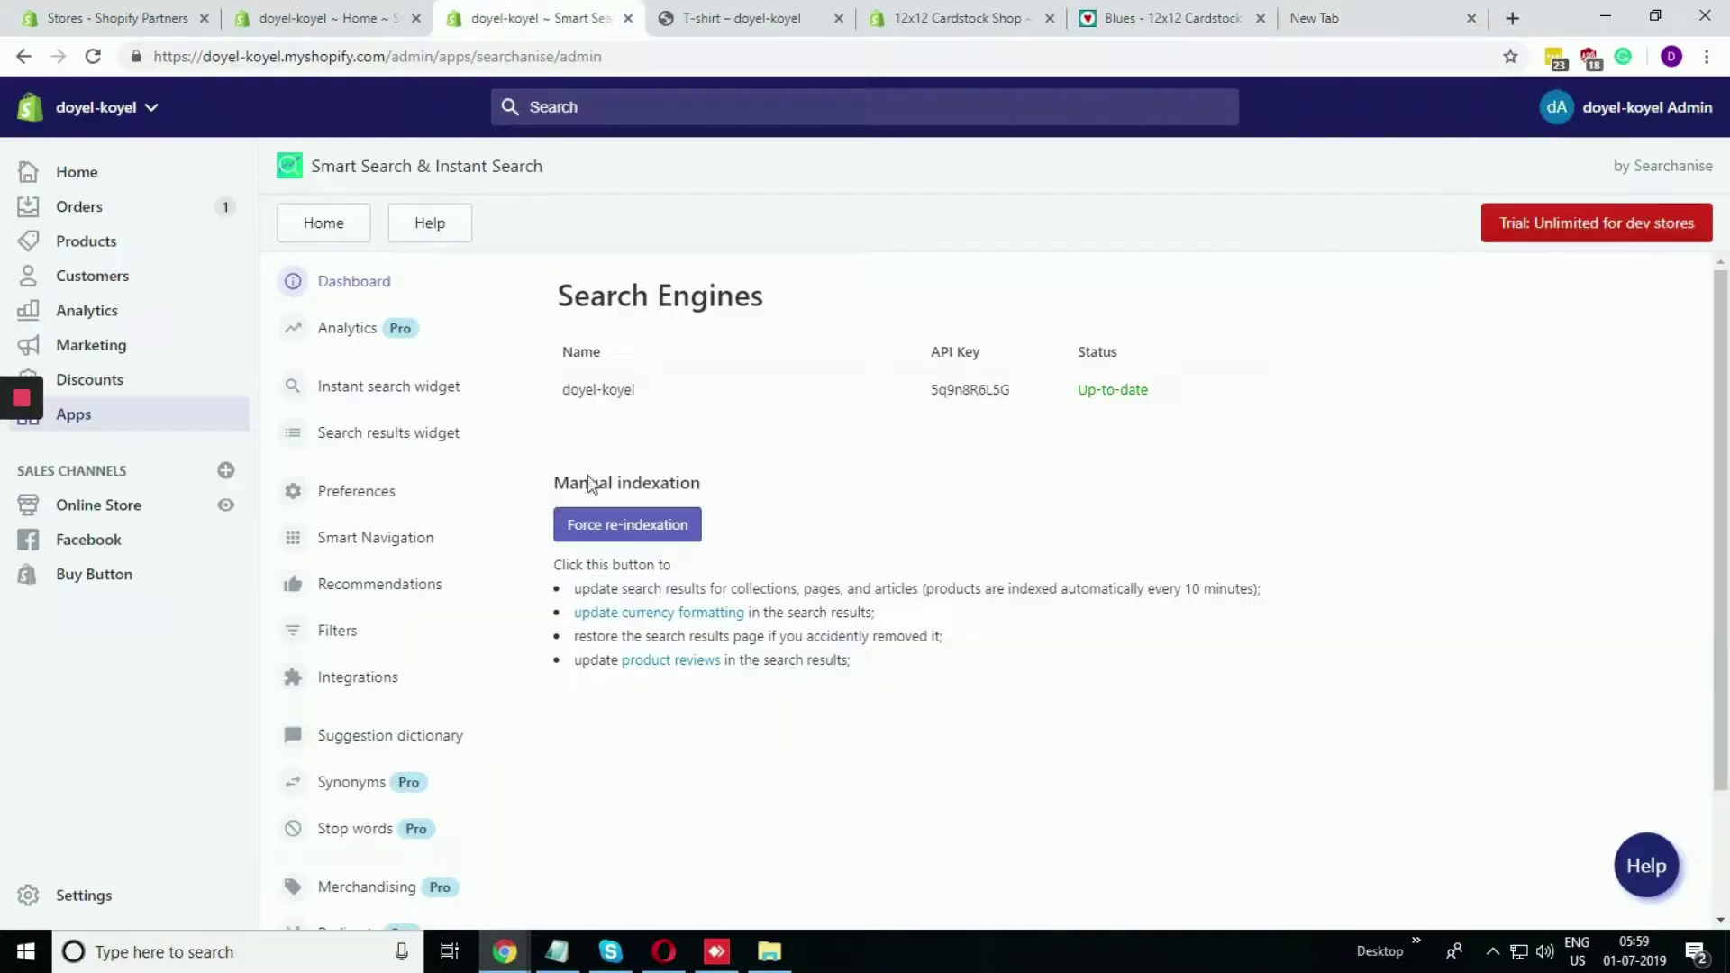
click(82, 430)
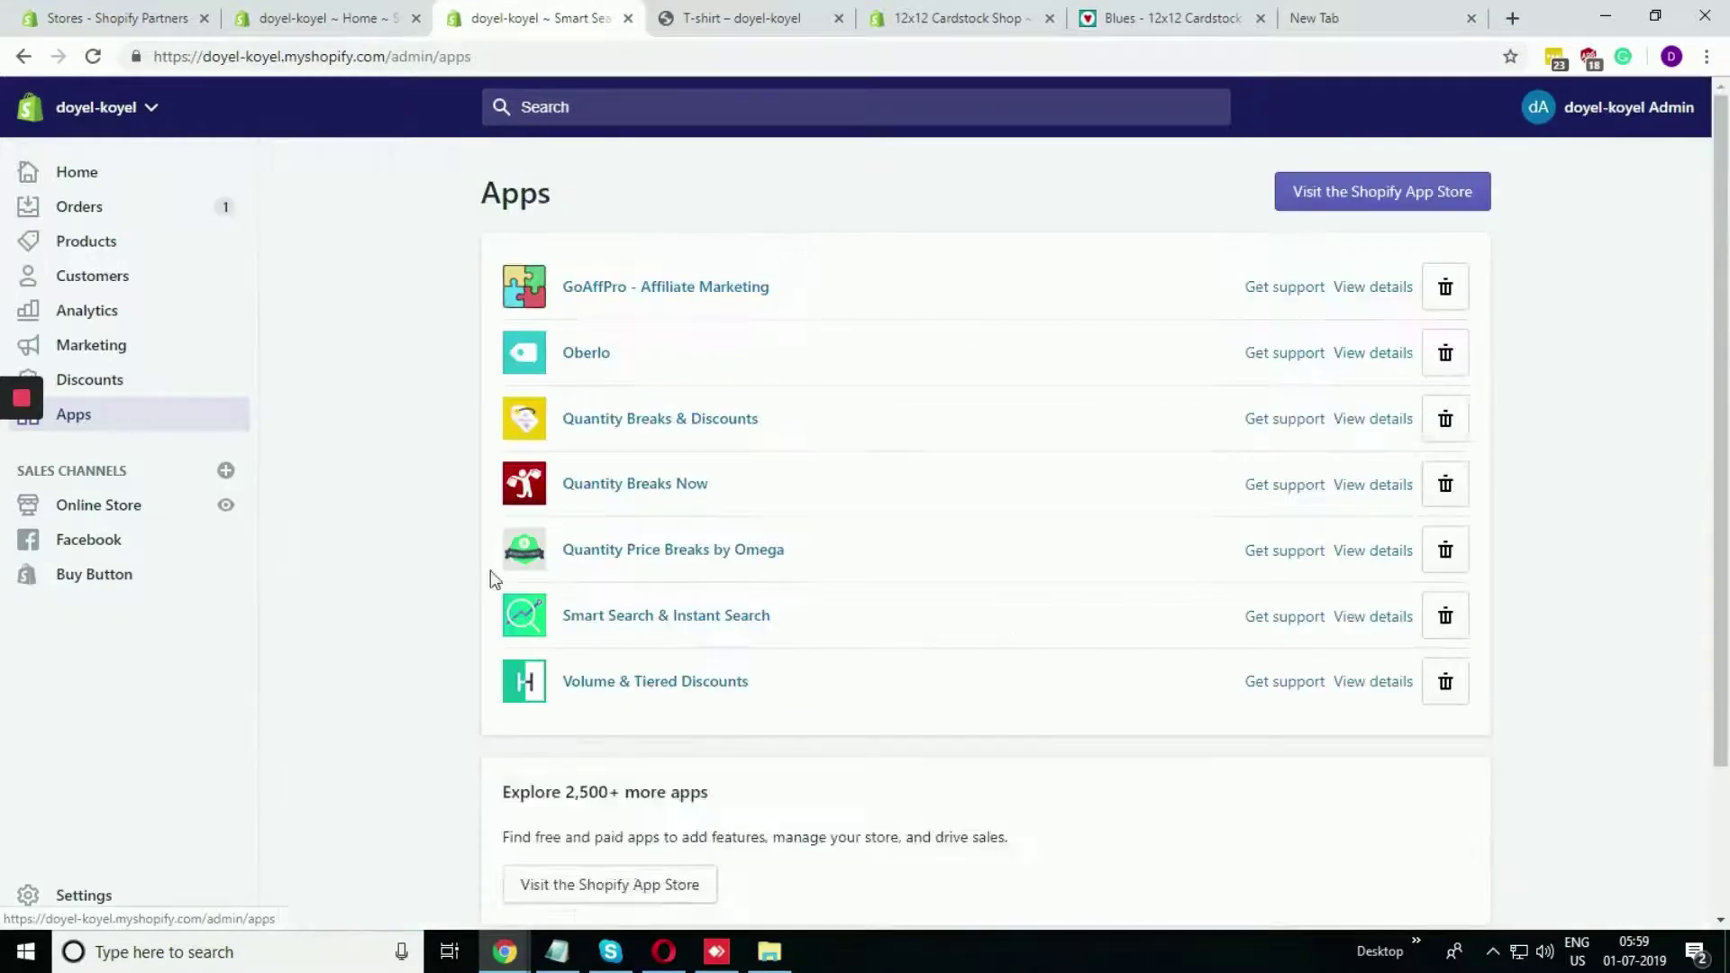
click(1373, 616)
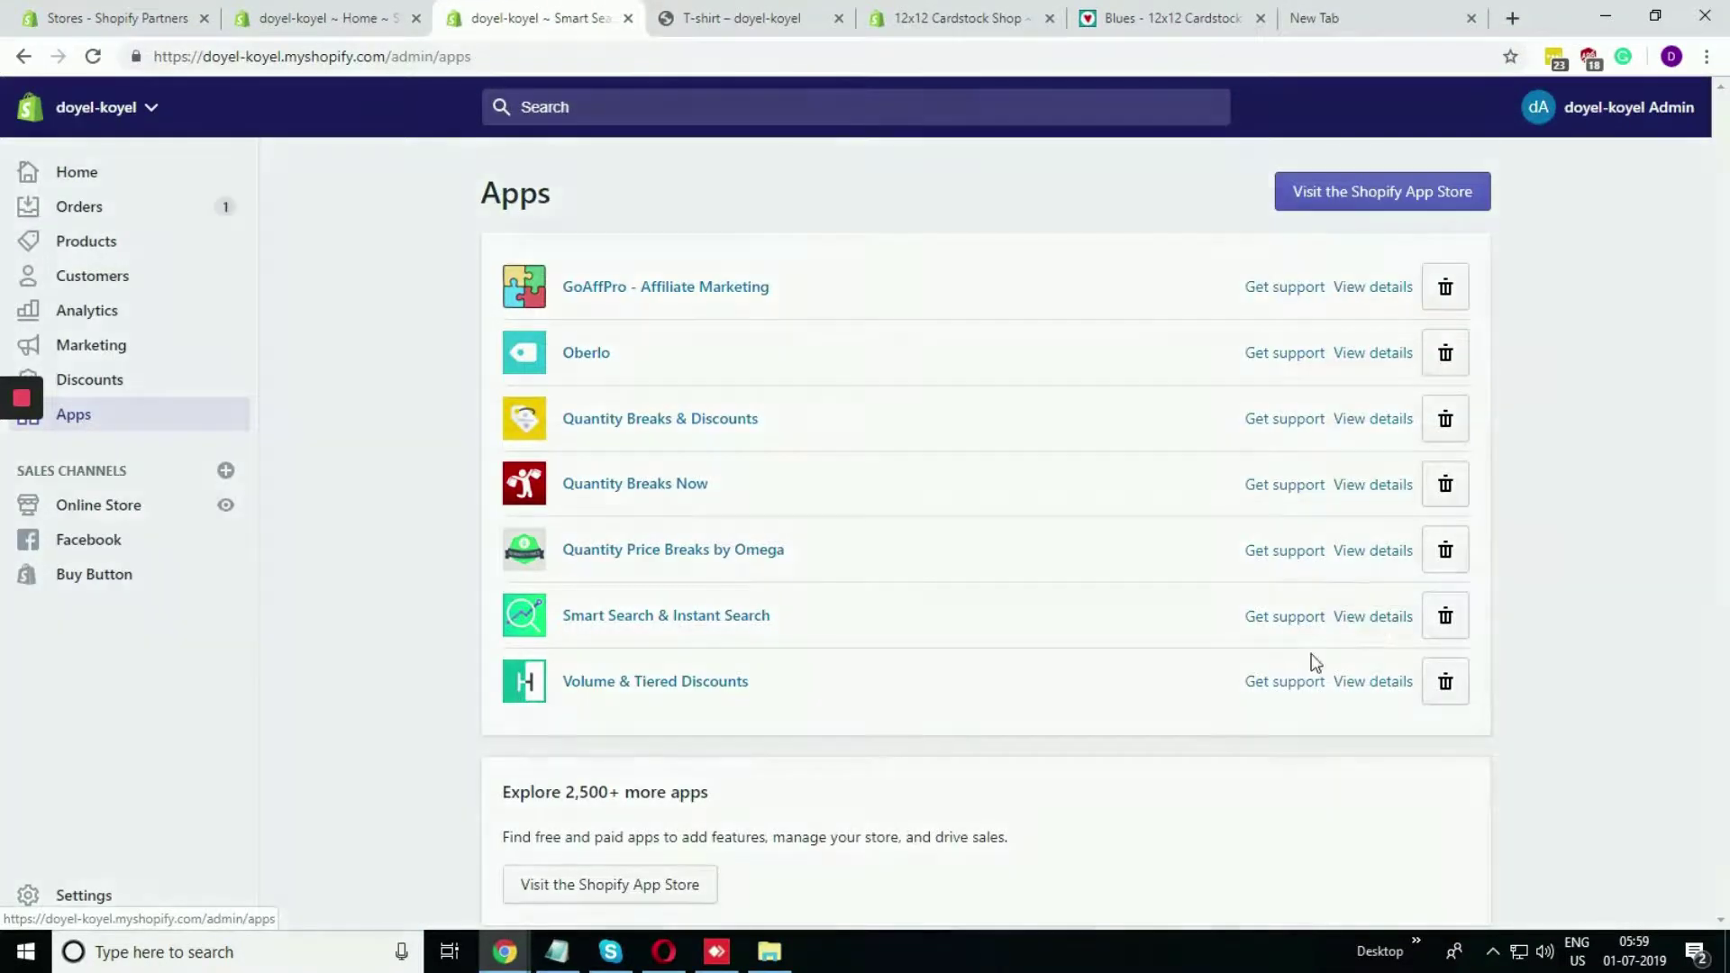
click(722, 250)
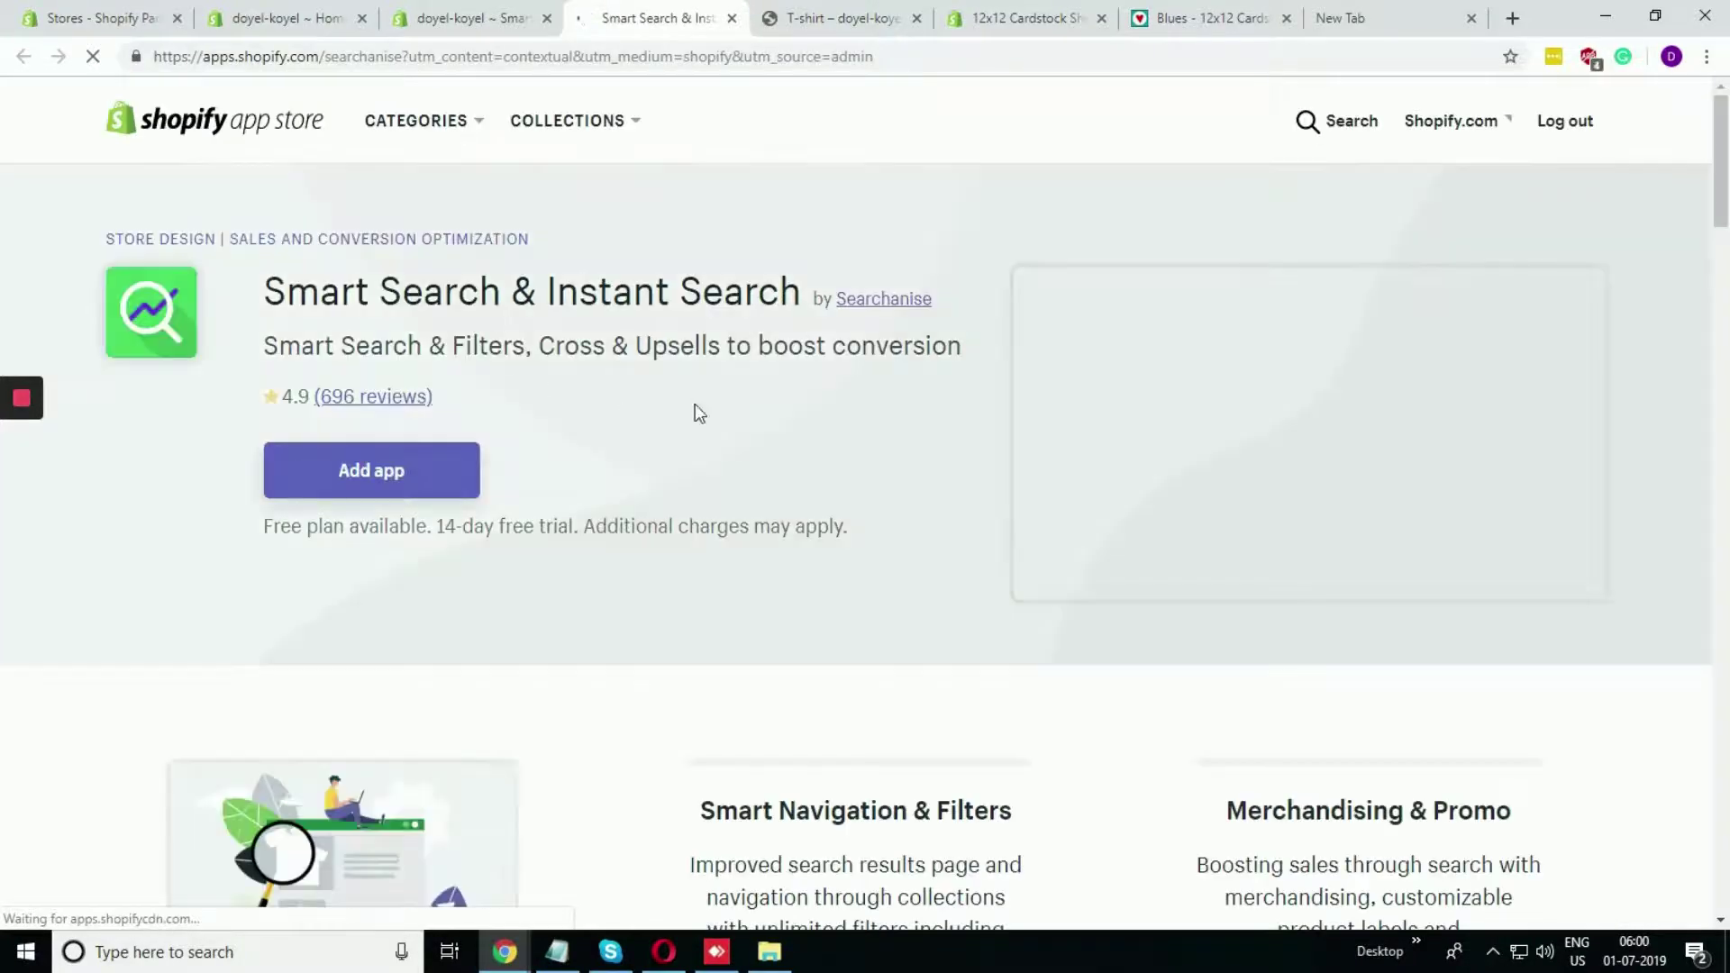
Step: Open the Searchanise developer website in a new tab from the app listing
scroll(566, 434, down, 10)
scroll(569, 434, down, 2)
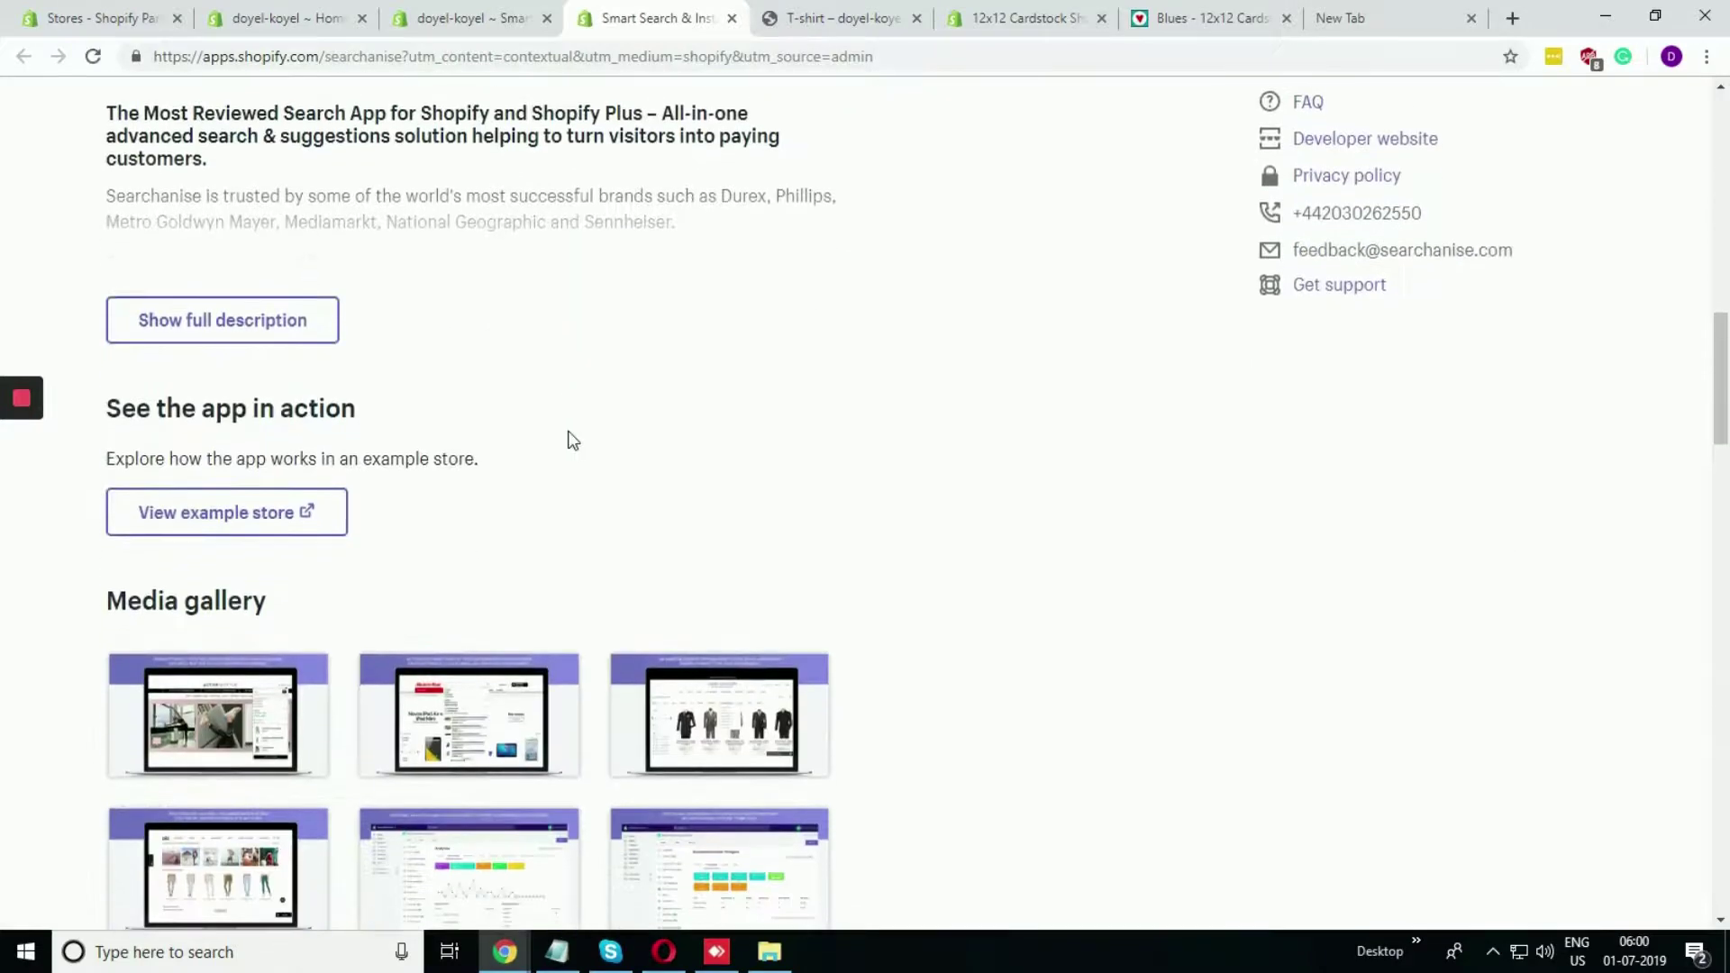
scroll(1110, 378, up, 1)
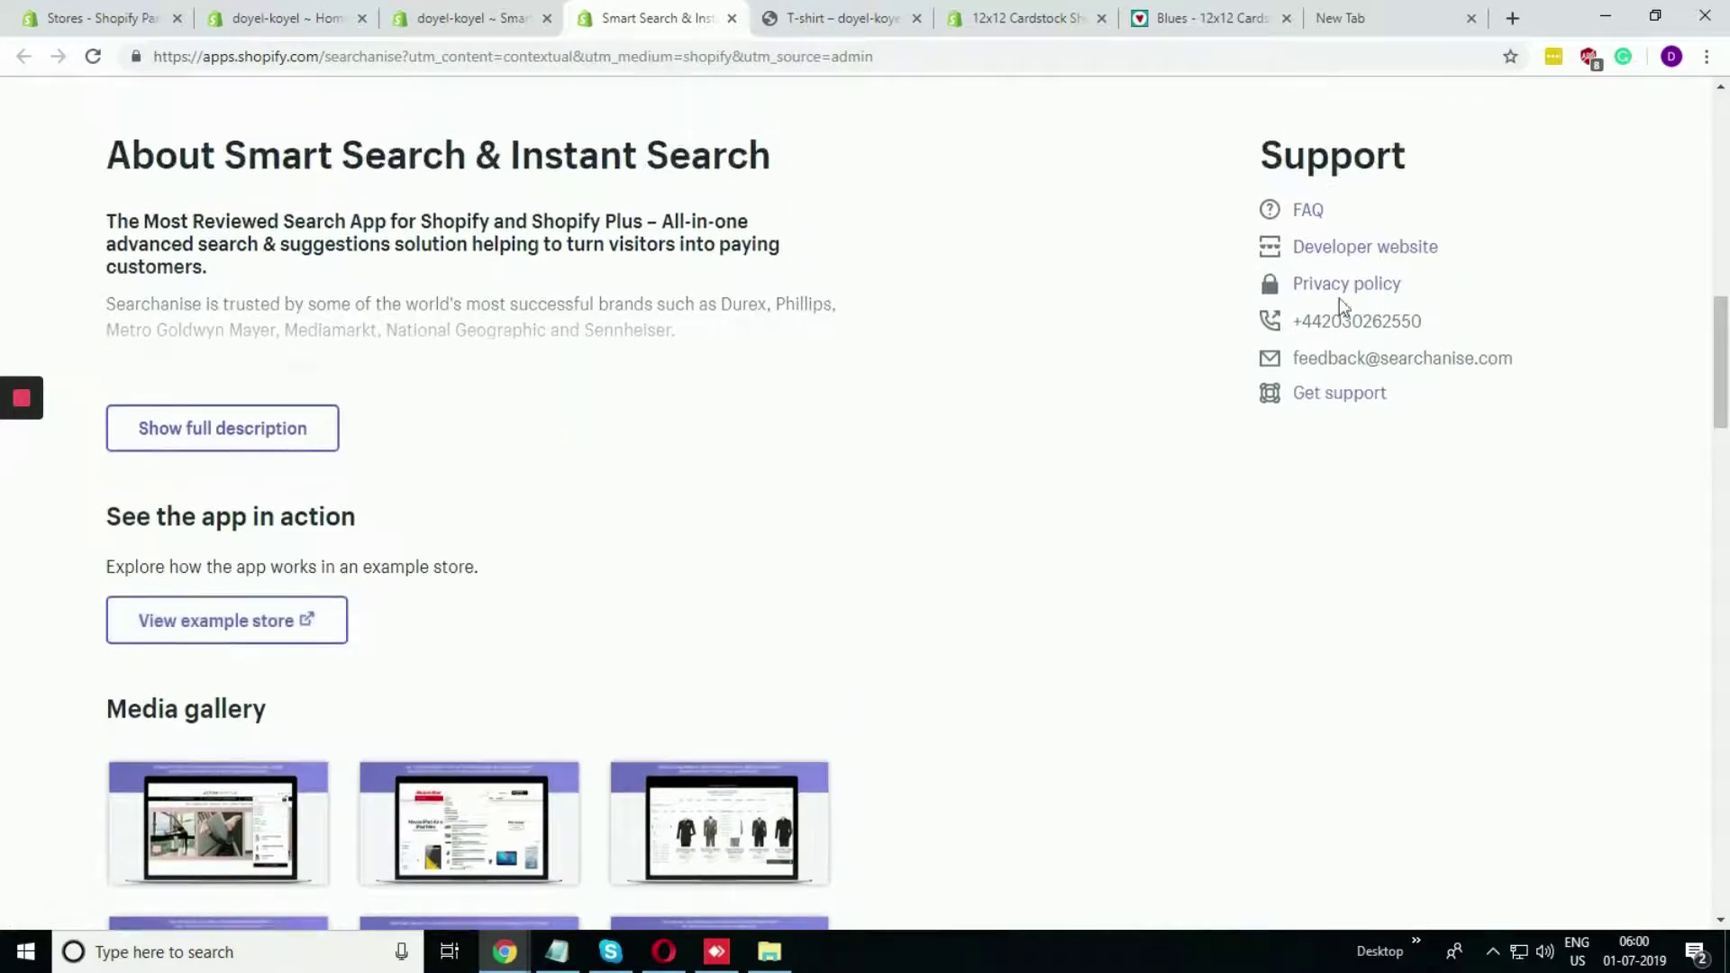
click(1366, 245)
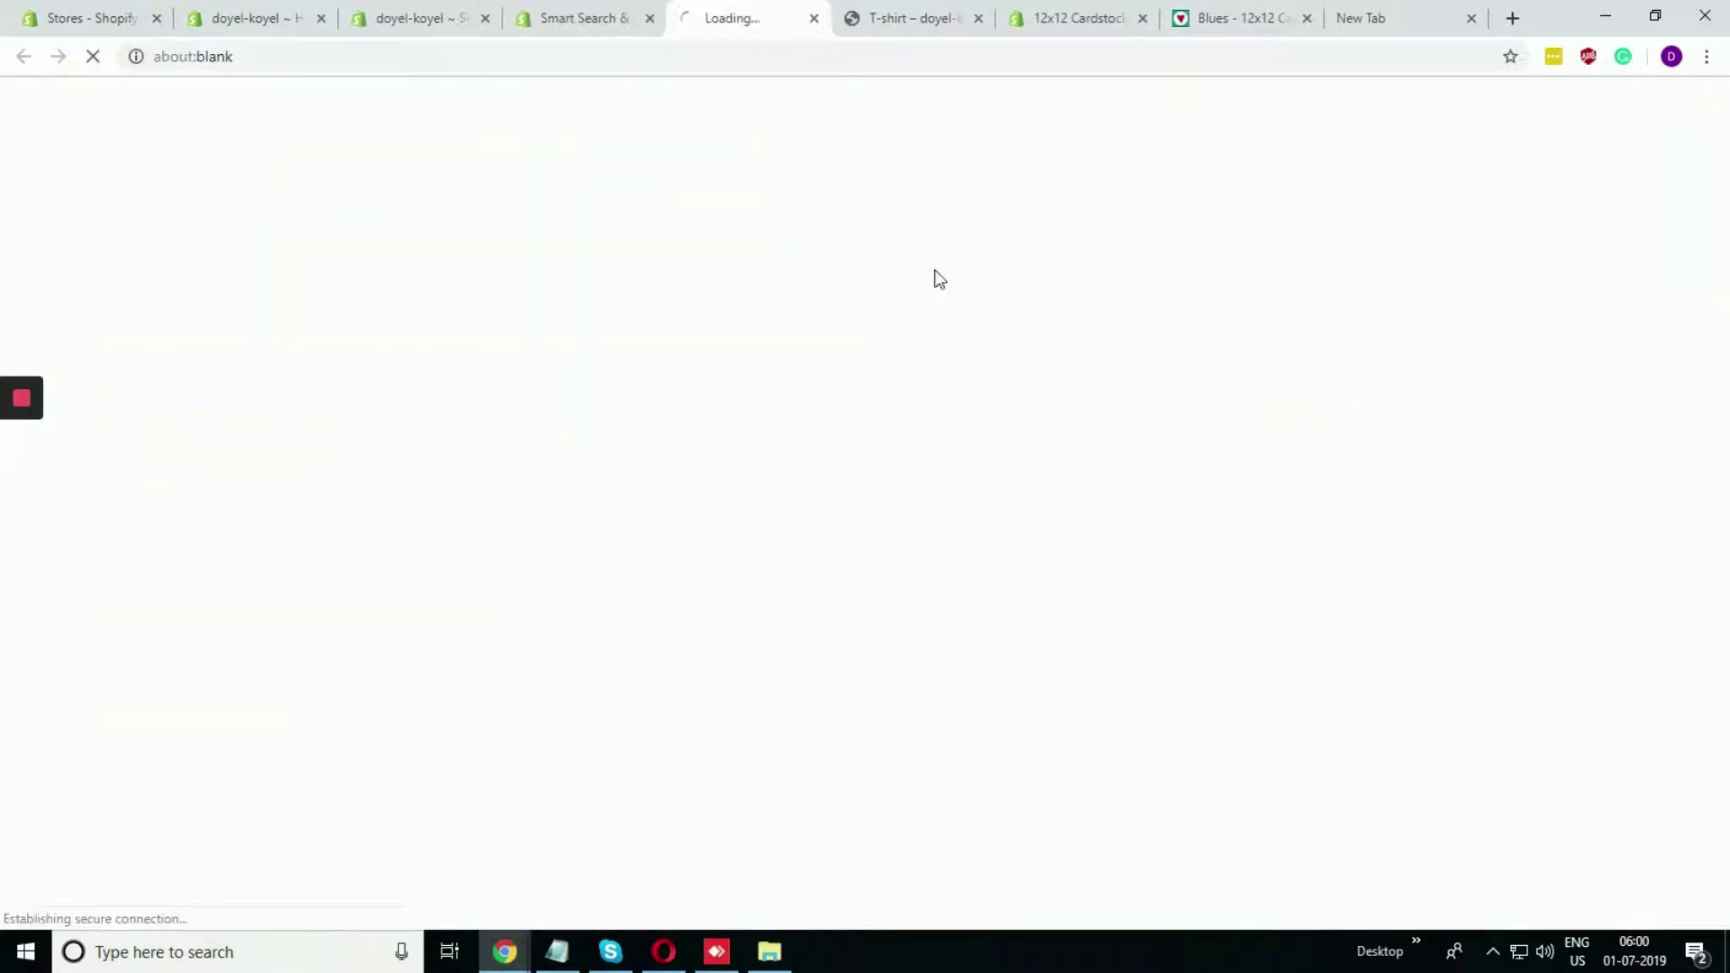
click(568, 14)
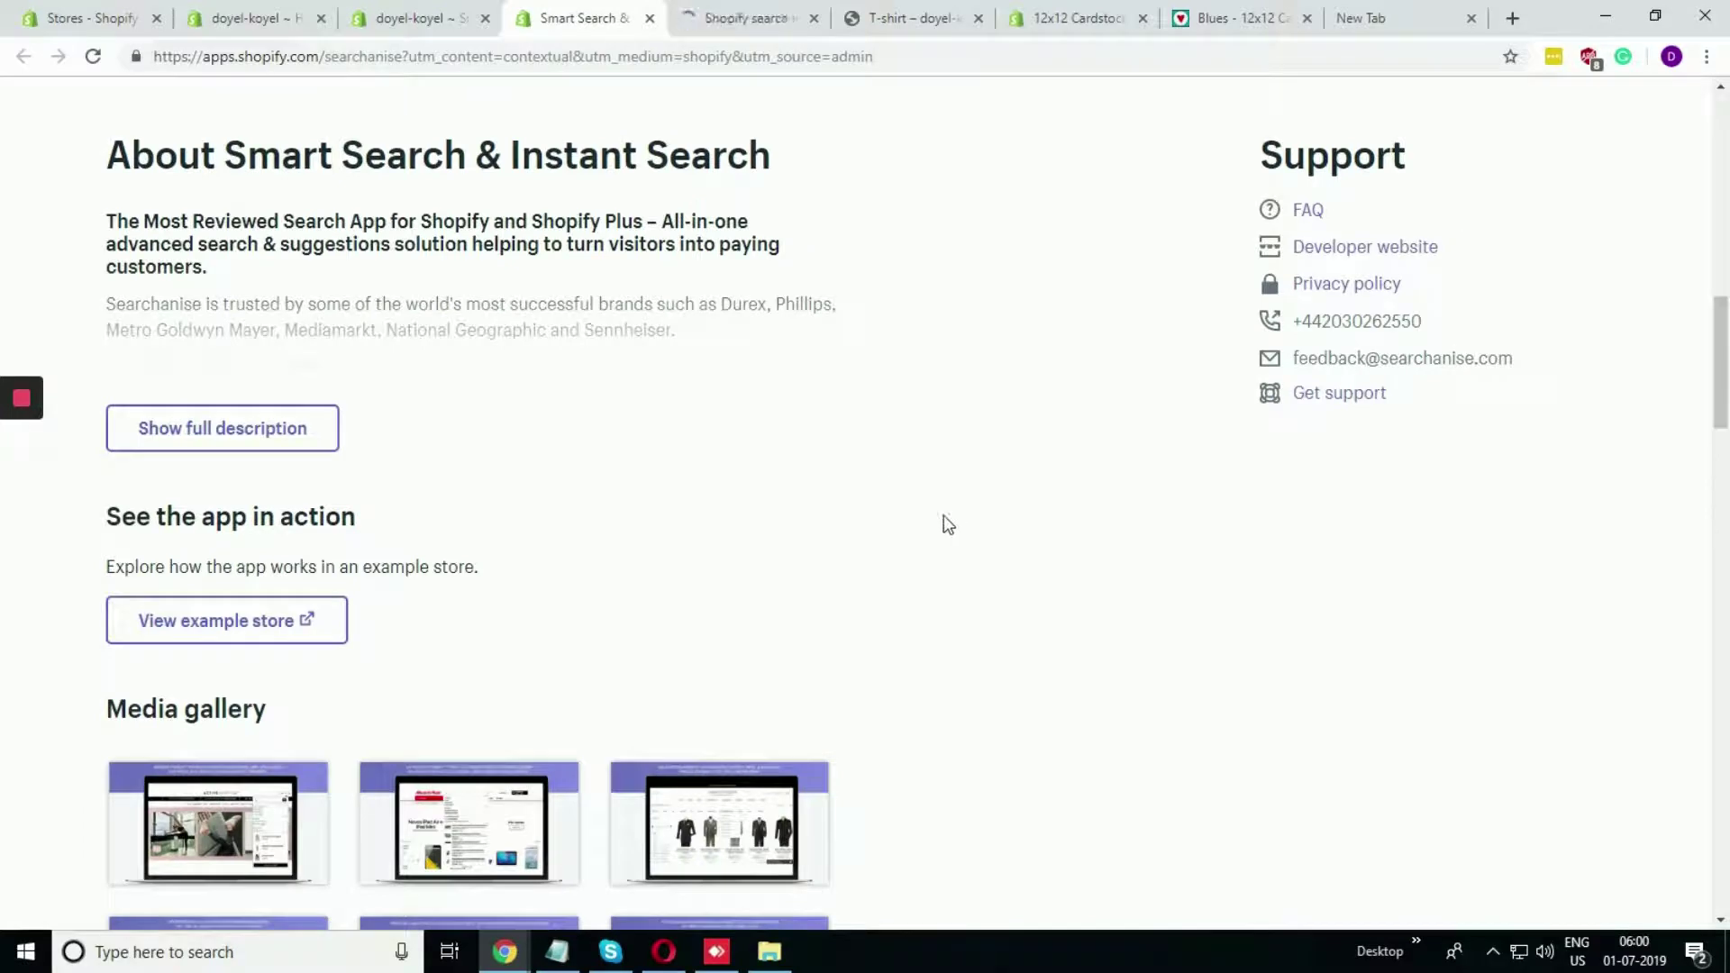
Step: Review the free 25-product Starter and $9/month Pro 1 plans, then show Searchanise's pricing page
scroll(947, 523, down, 6)
scroll(828, 553, down, 2)
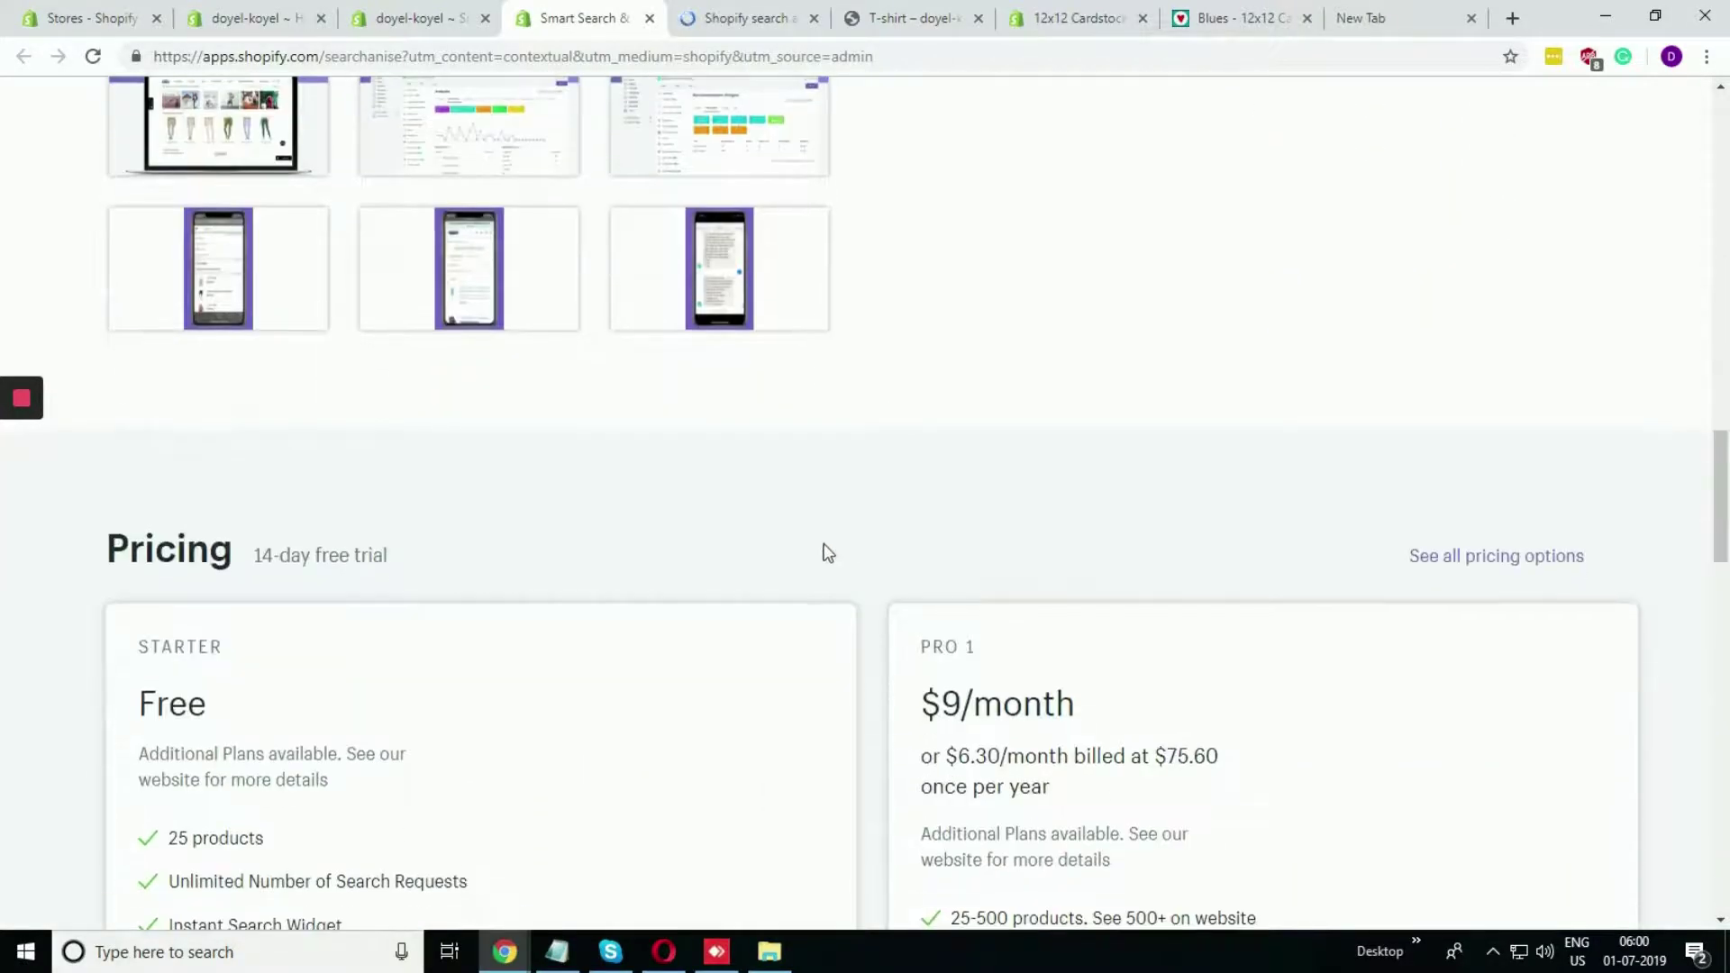
scroll(867, 551, down, 3)
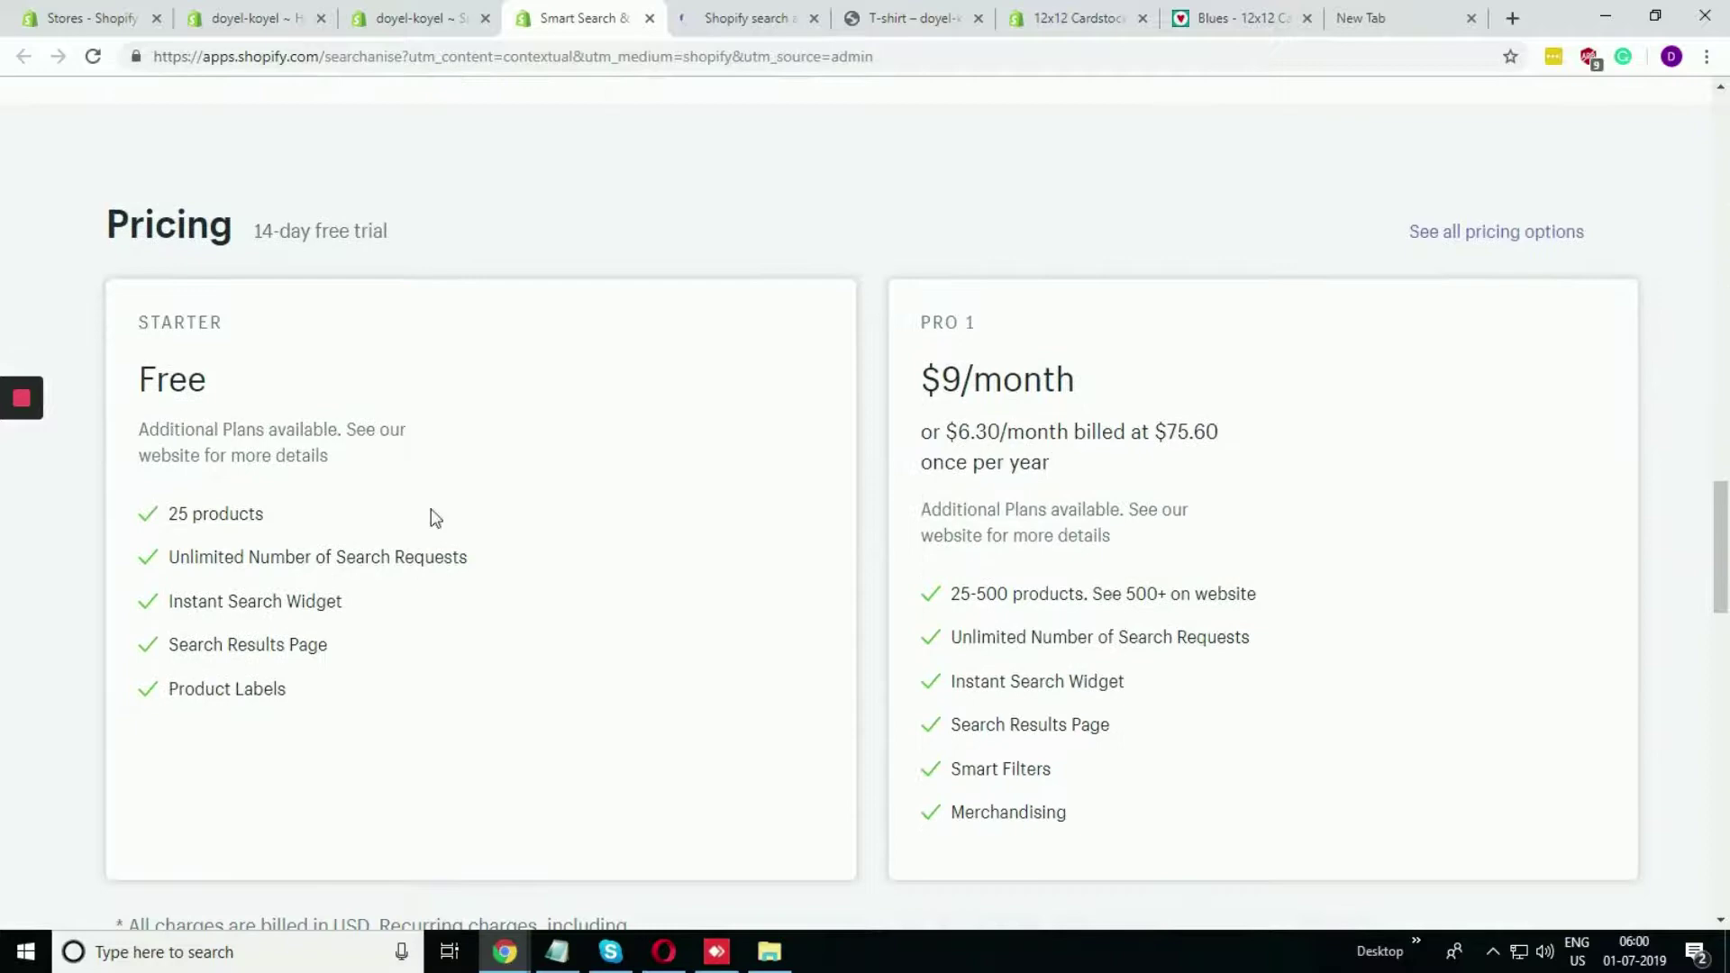
drag(280, 530, 146, 514)
drag(208, 395, 153, 377)
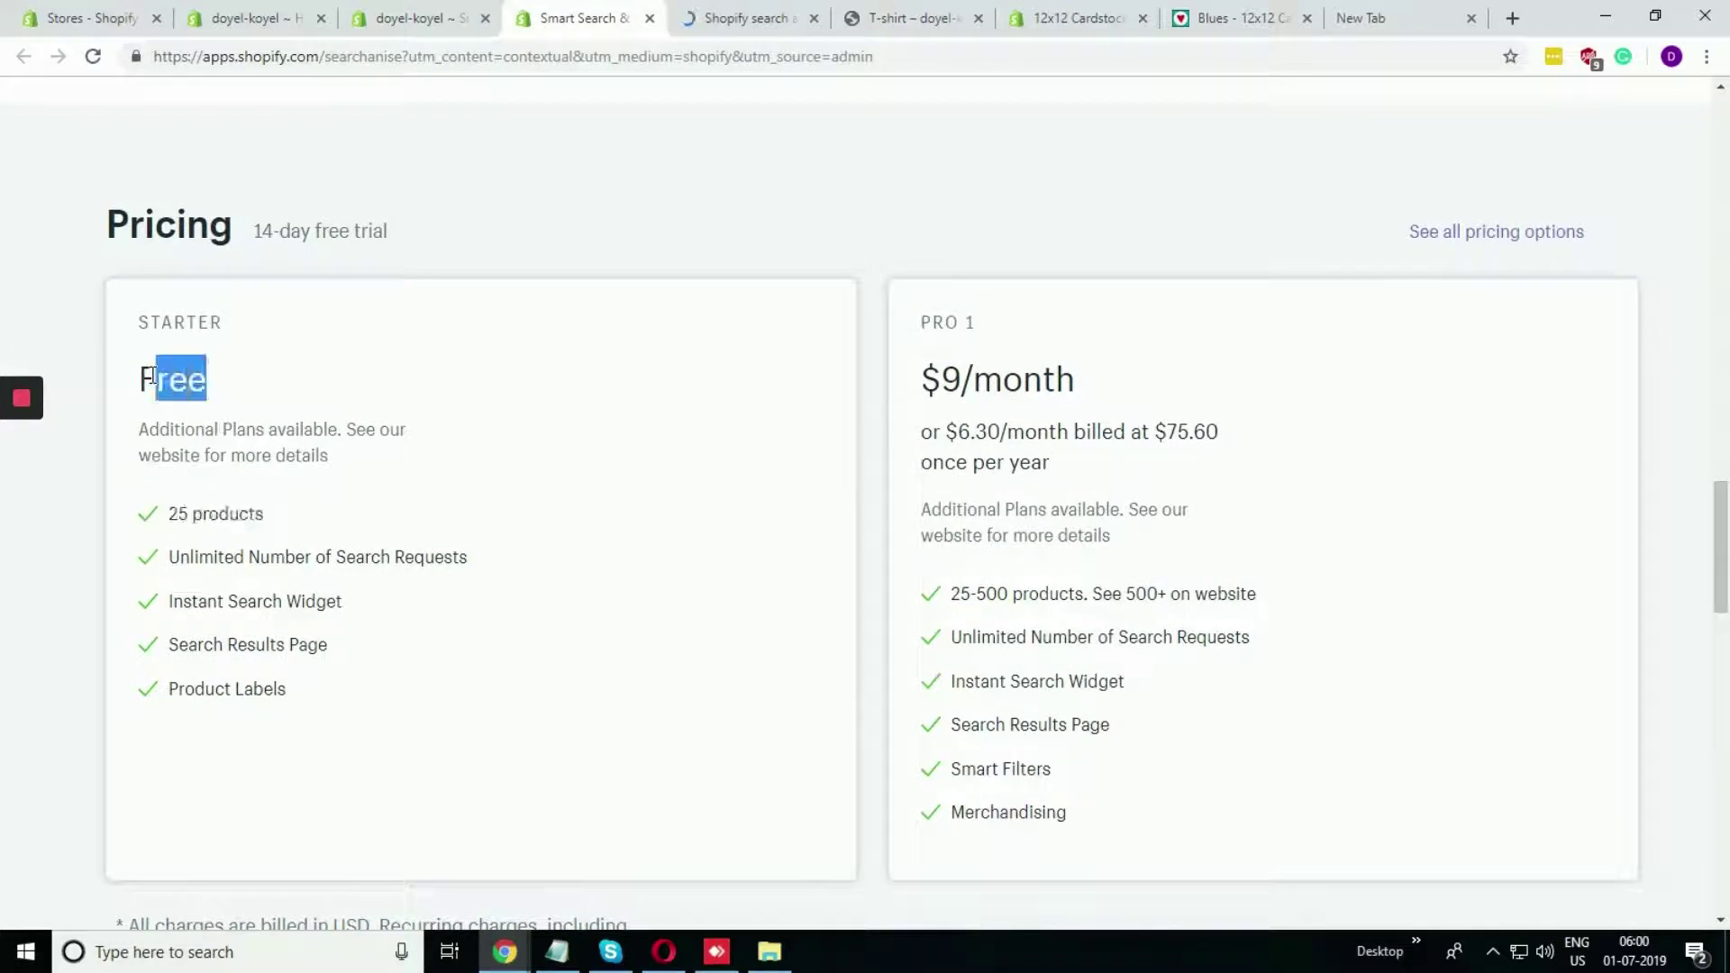
click(538, 493)
scroll(873, 514, down, 3)
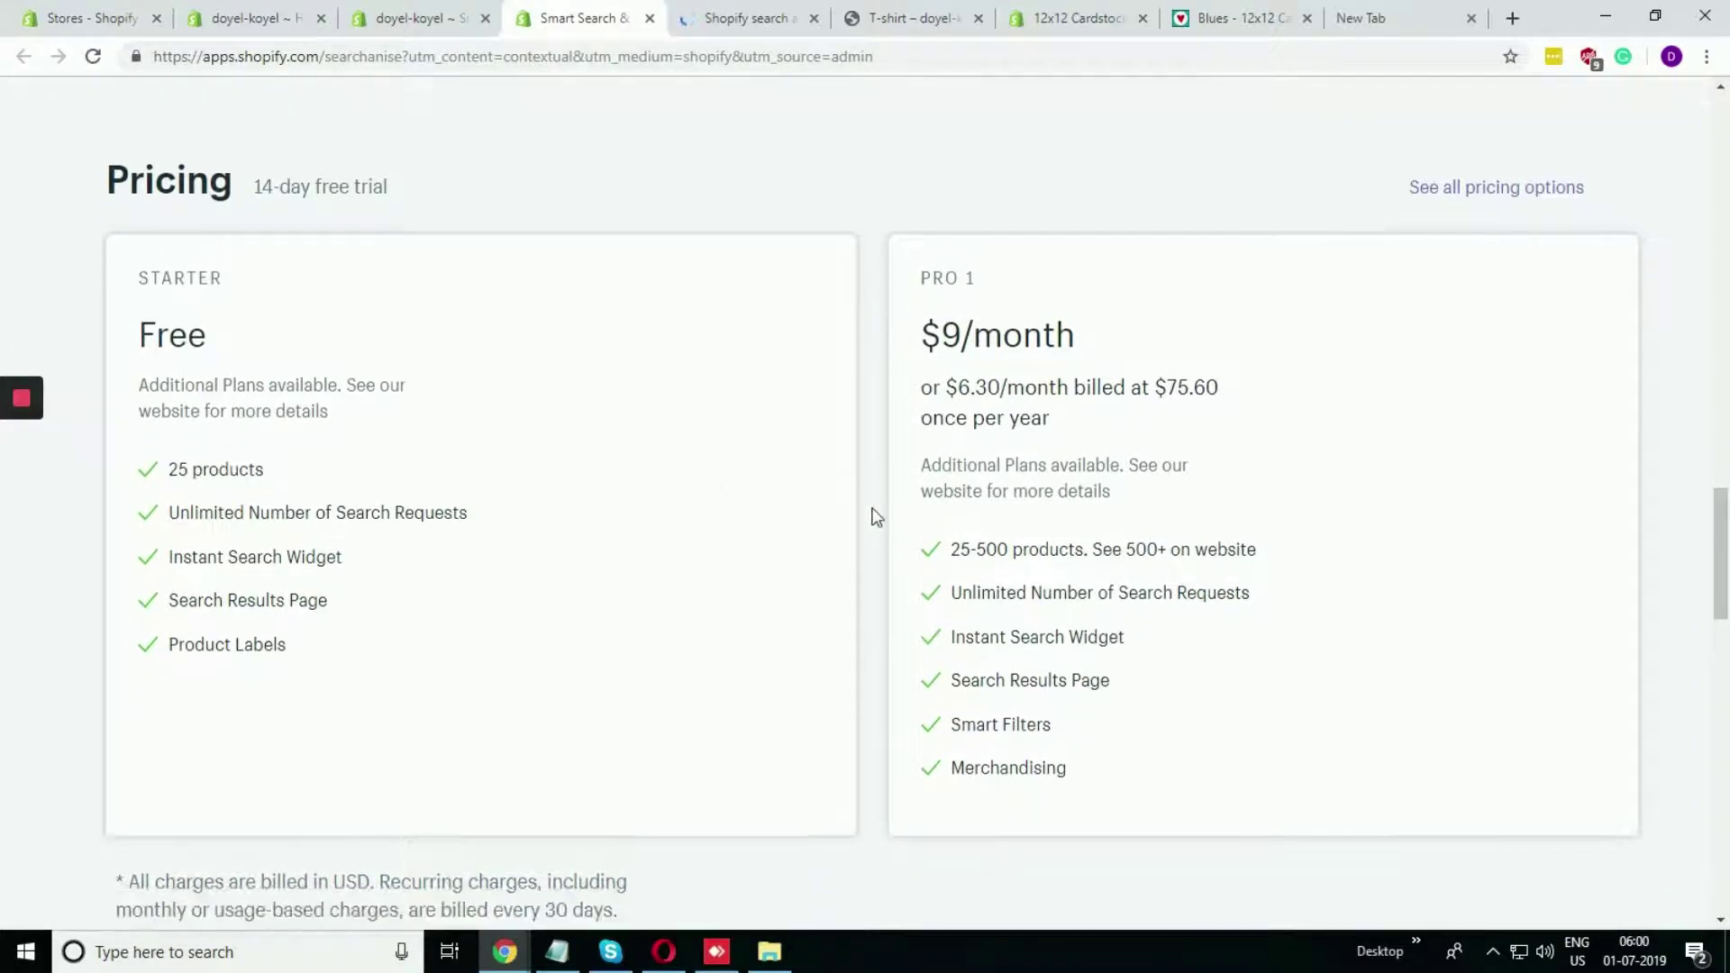
scroll(872, 514, up, 4)
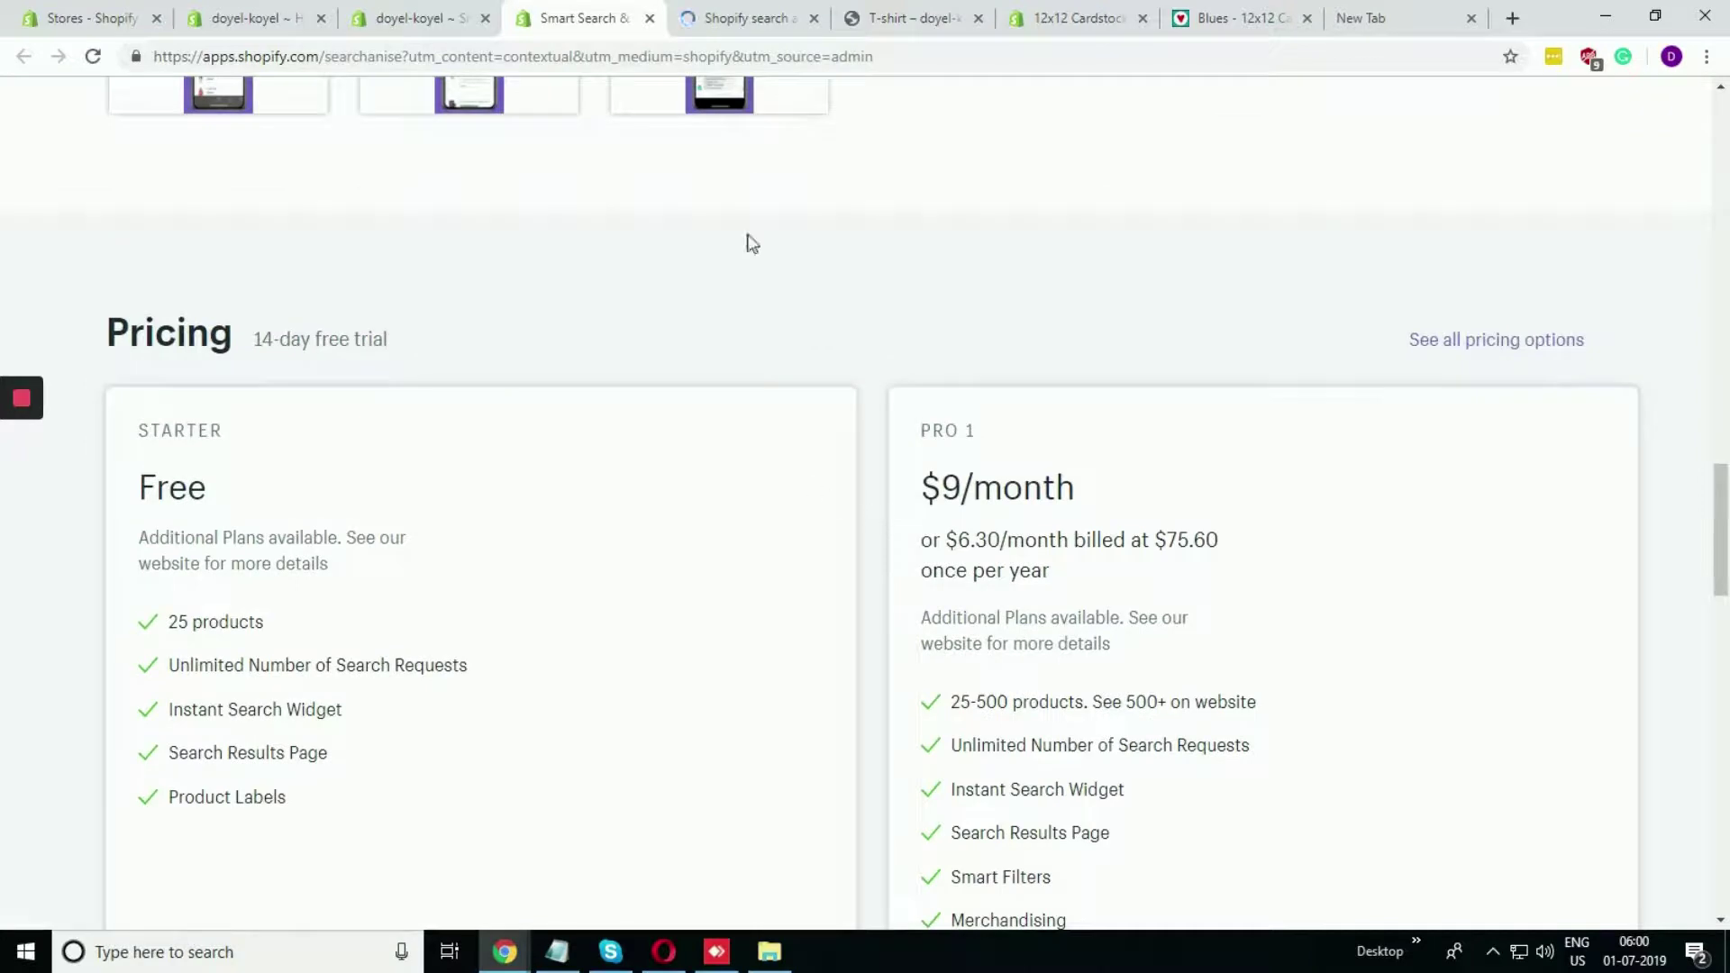
click(762, 18)
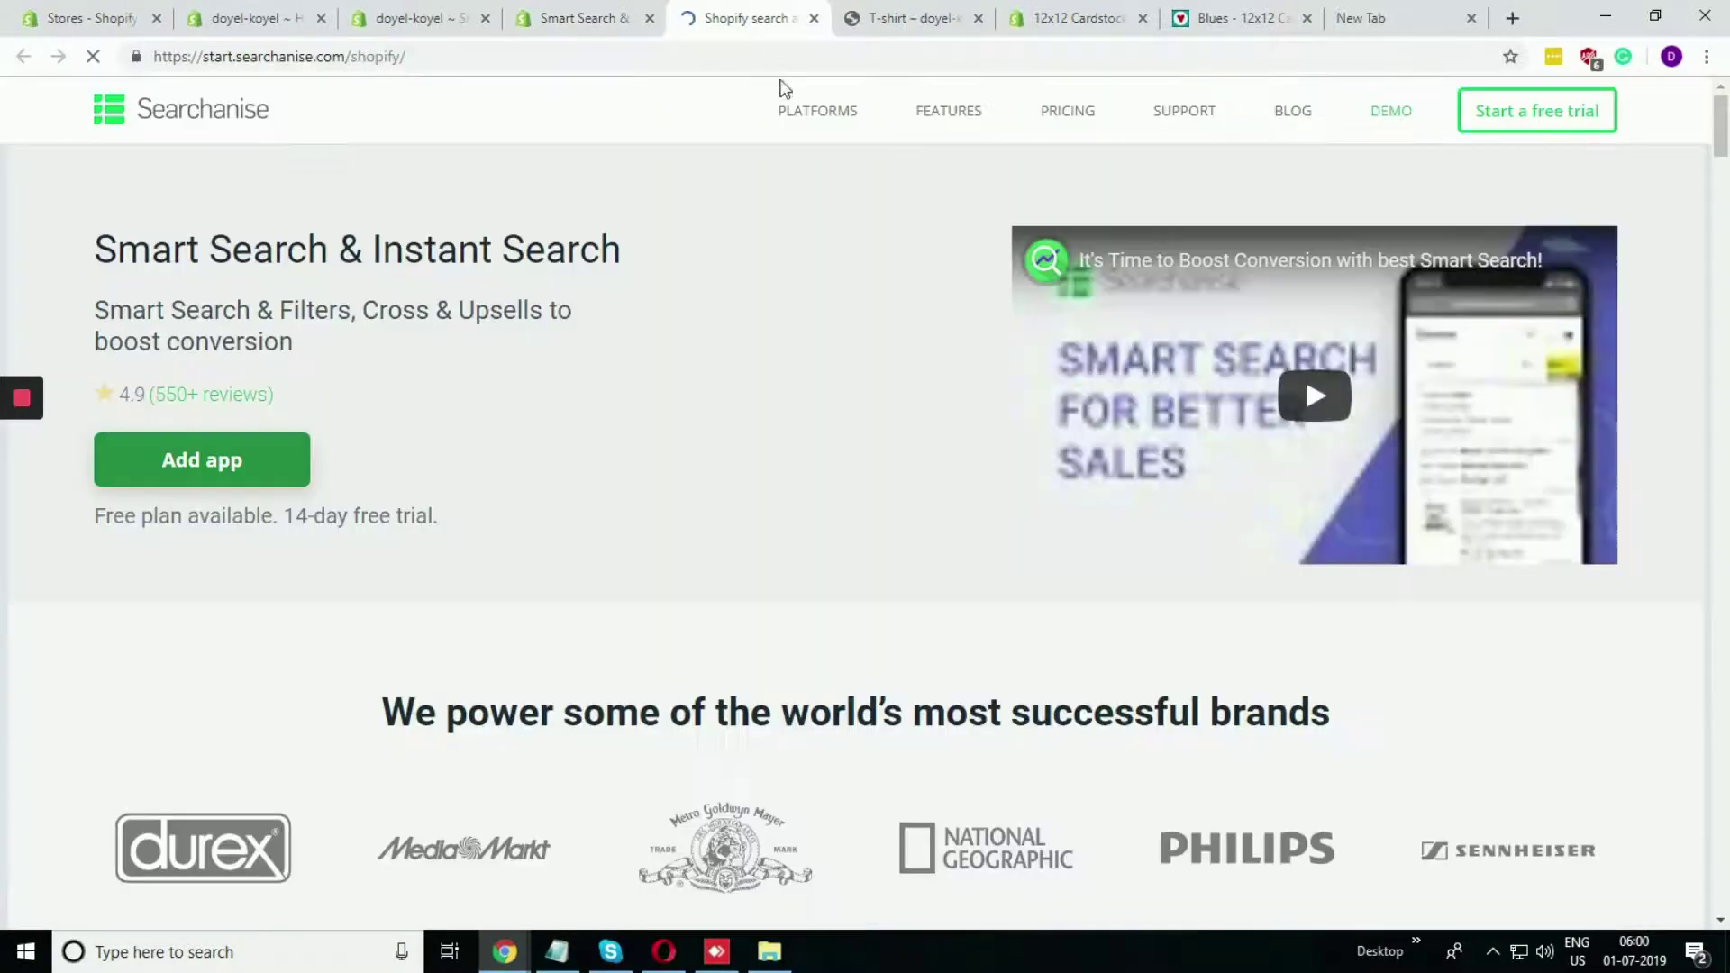
click(1072, 112)
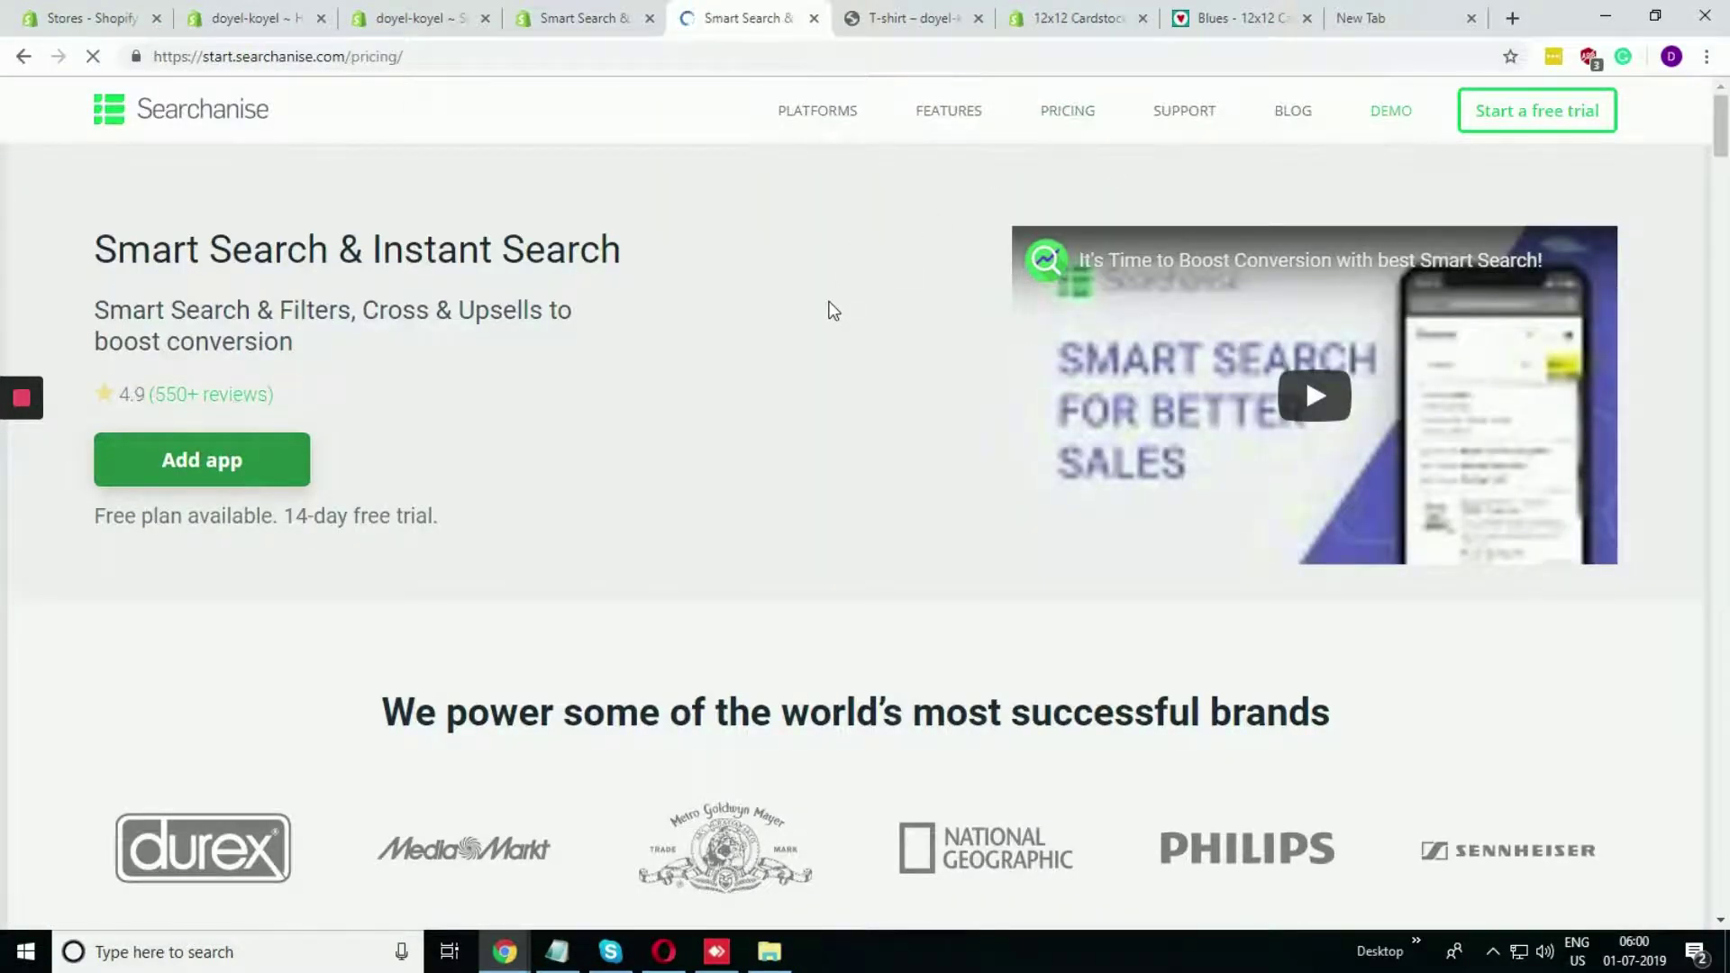
Step: Toggle Searchanise's Pro plan prices between monthly and annual billing
scroll(830, 425, down, 7)
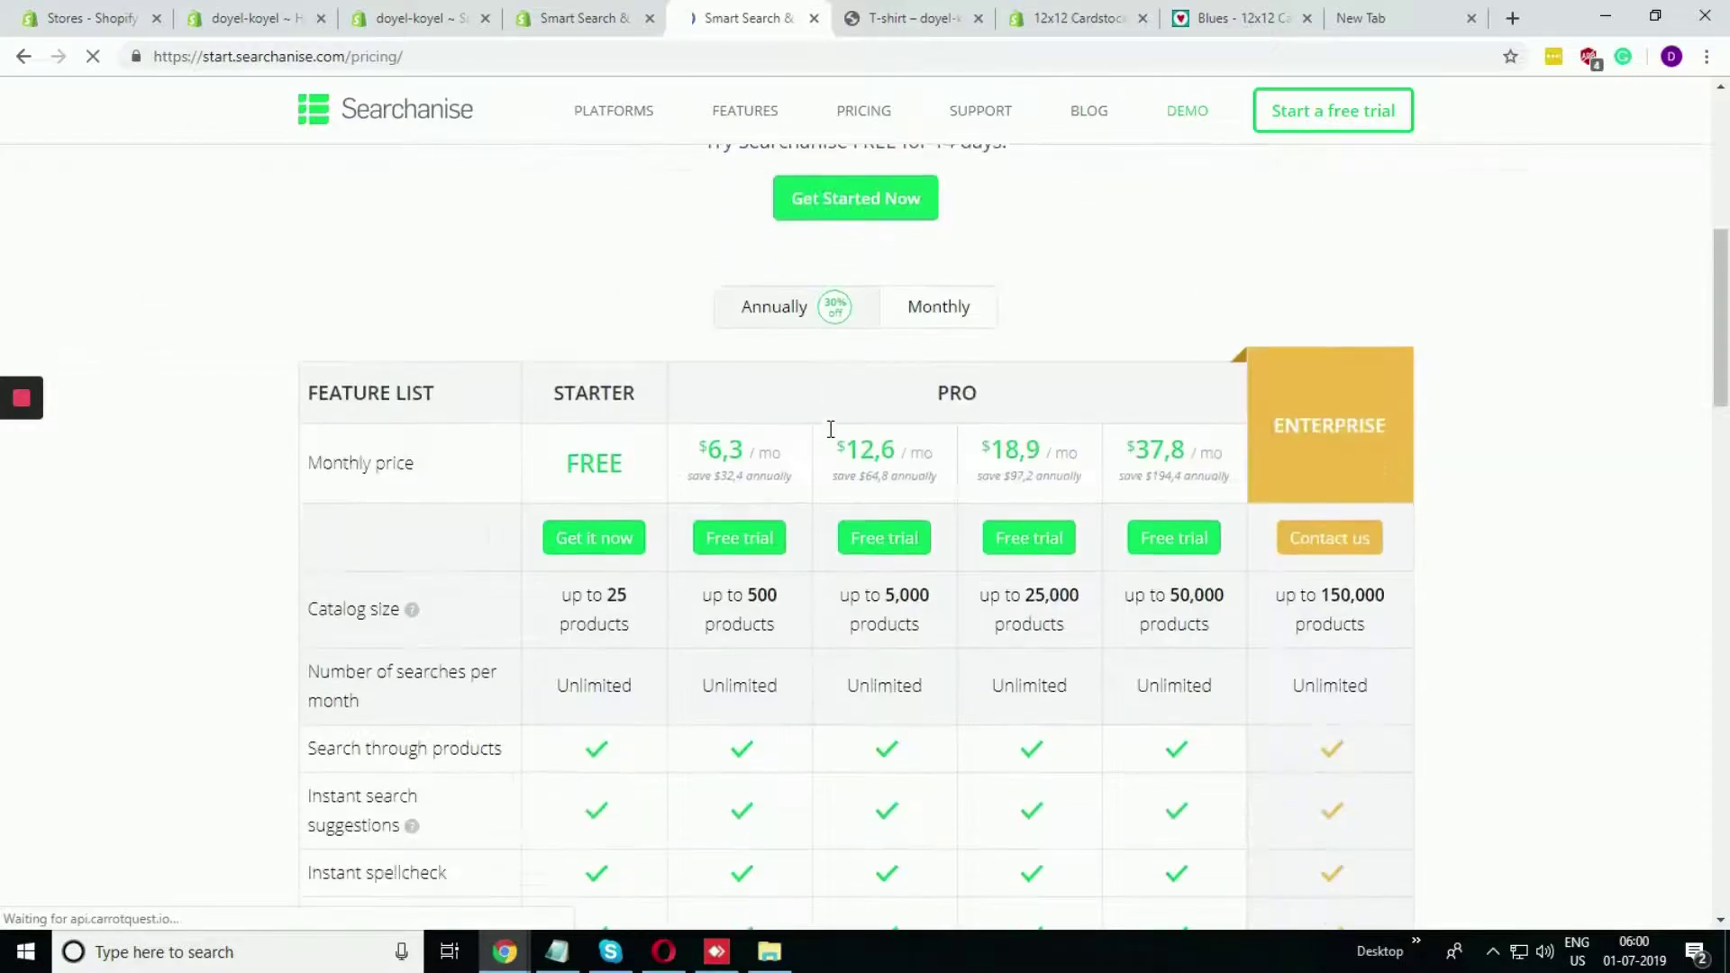
click(940, 315)
click(797, 310)
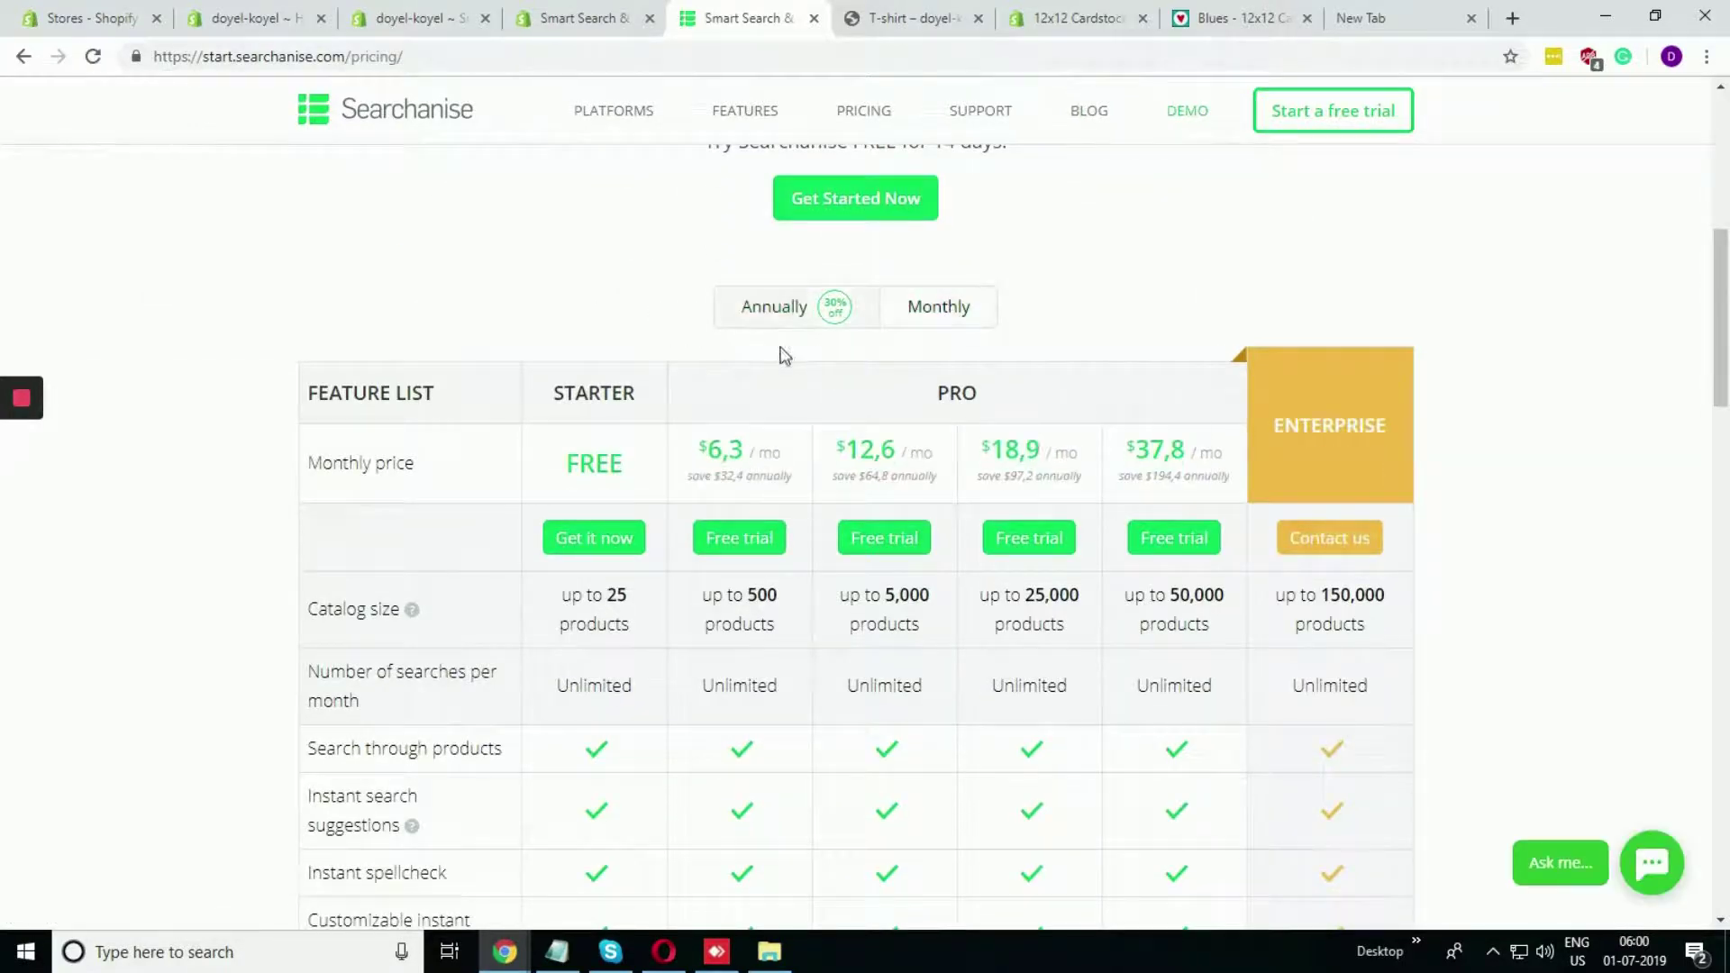
scroll(707, 369, down, 1)
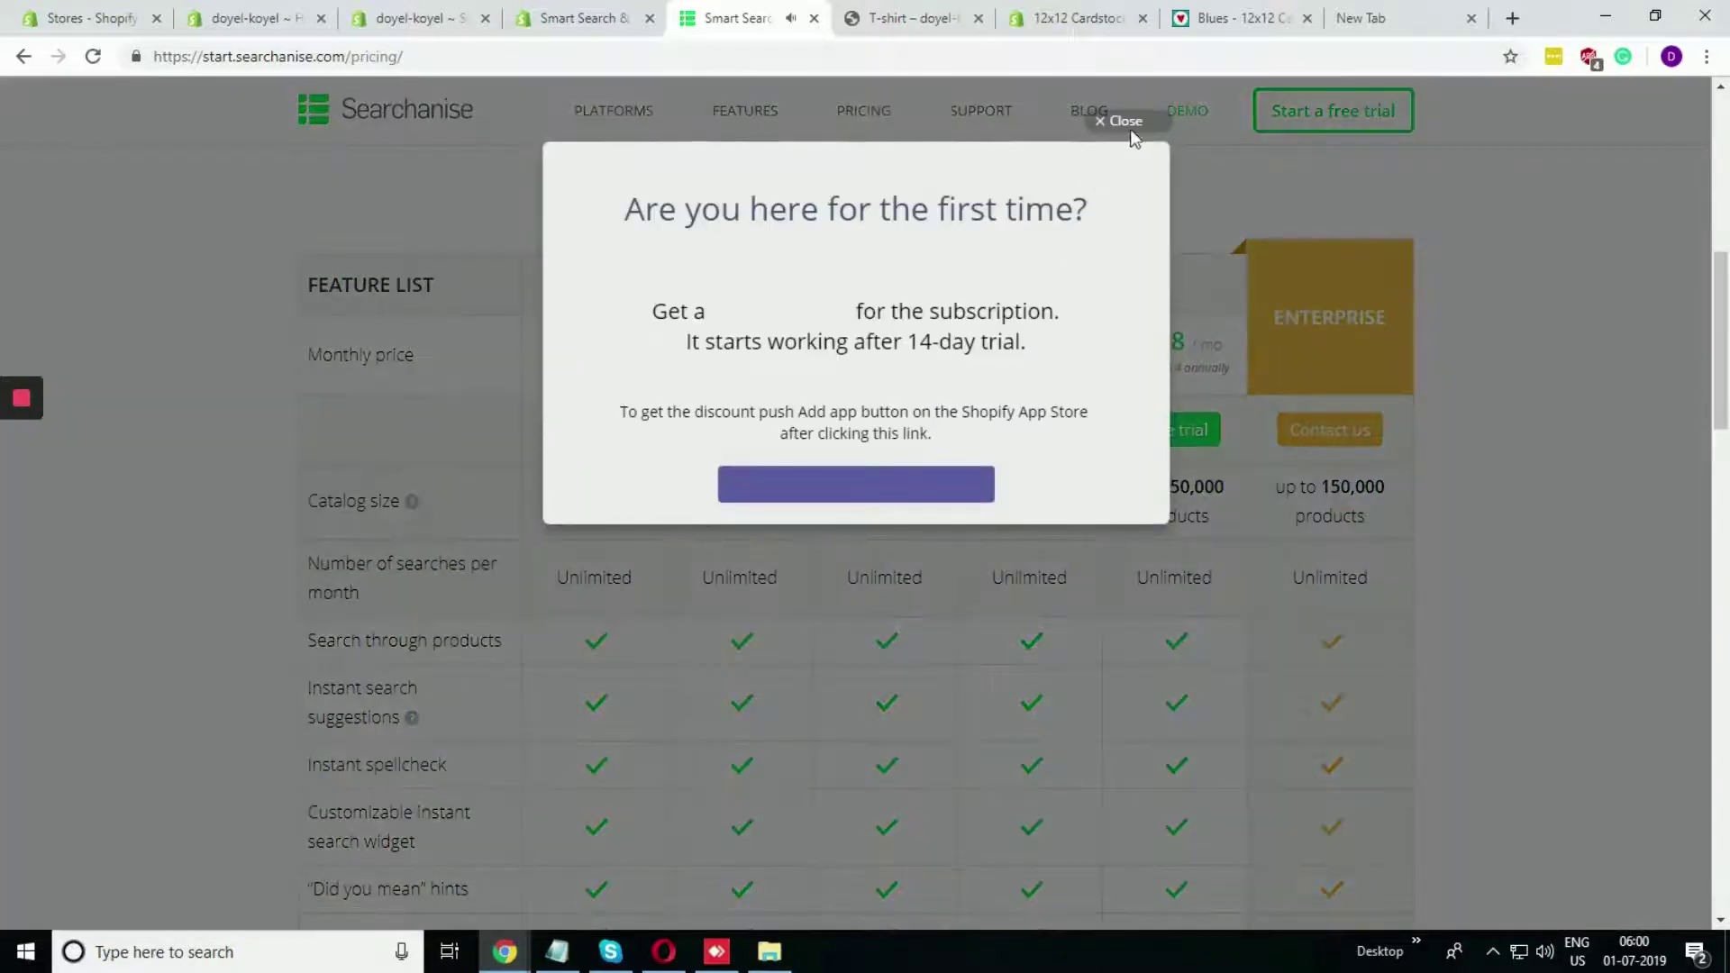
Step: Dismiss the discount popup, show monthly Pro prices $9, $18, $27, $54, and compare features
click(1126, 123)
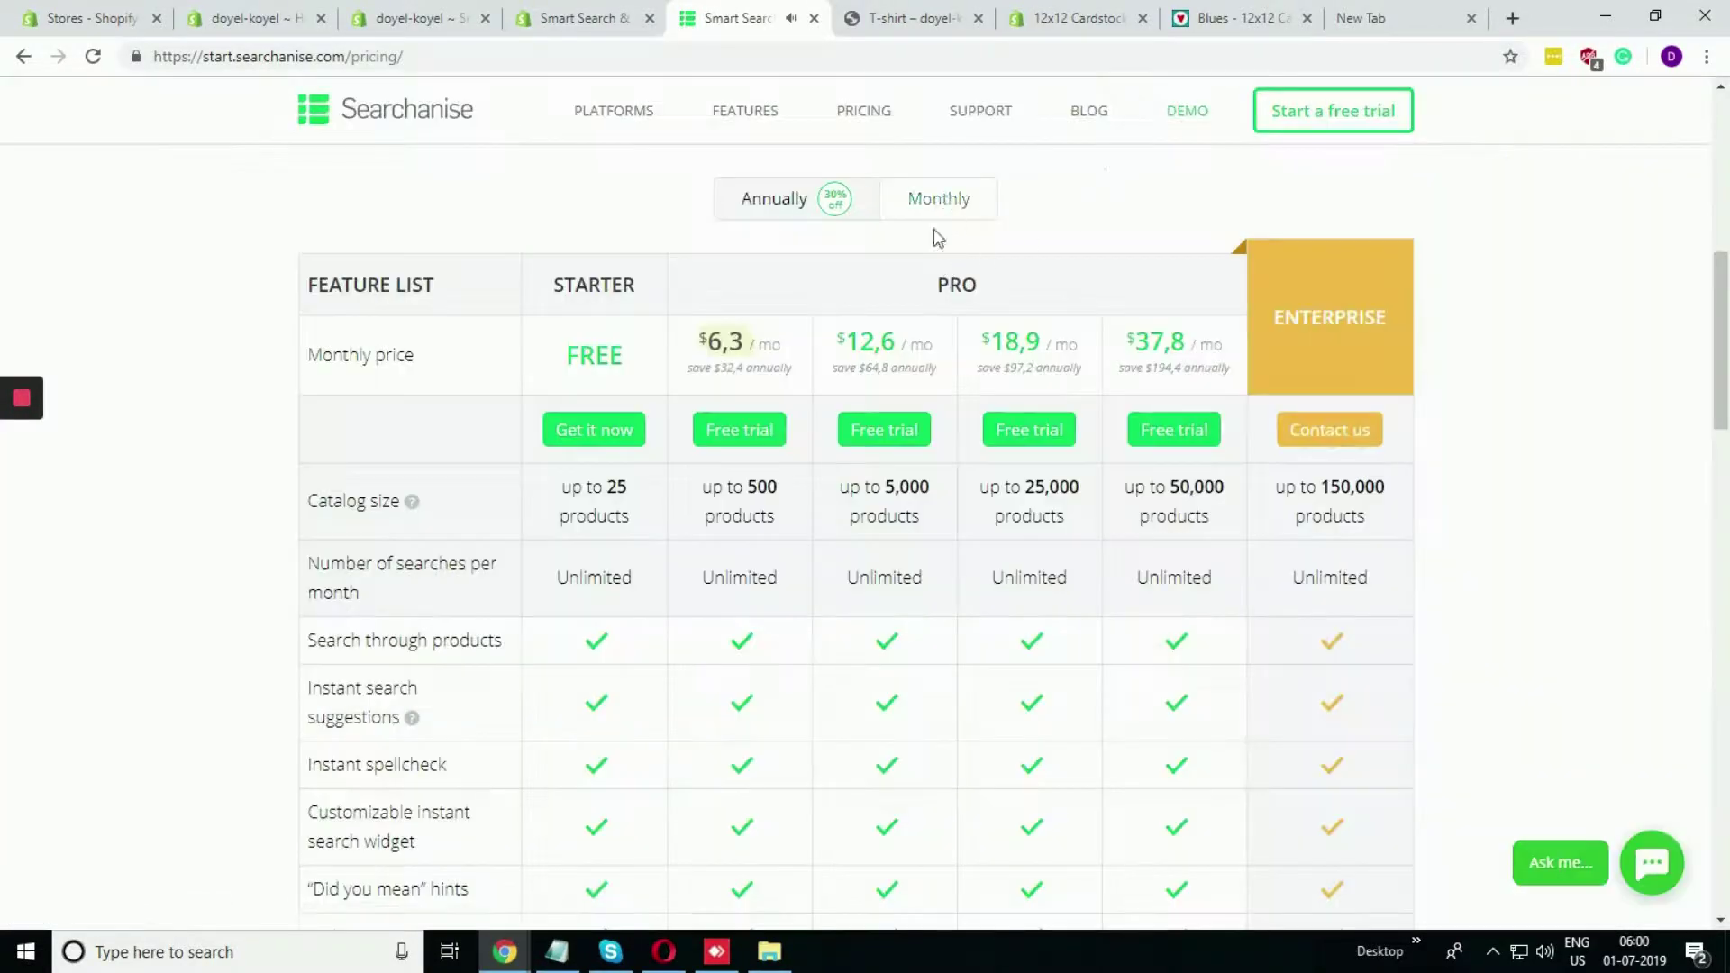
click(938, 200)
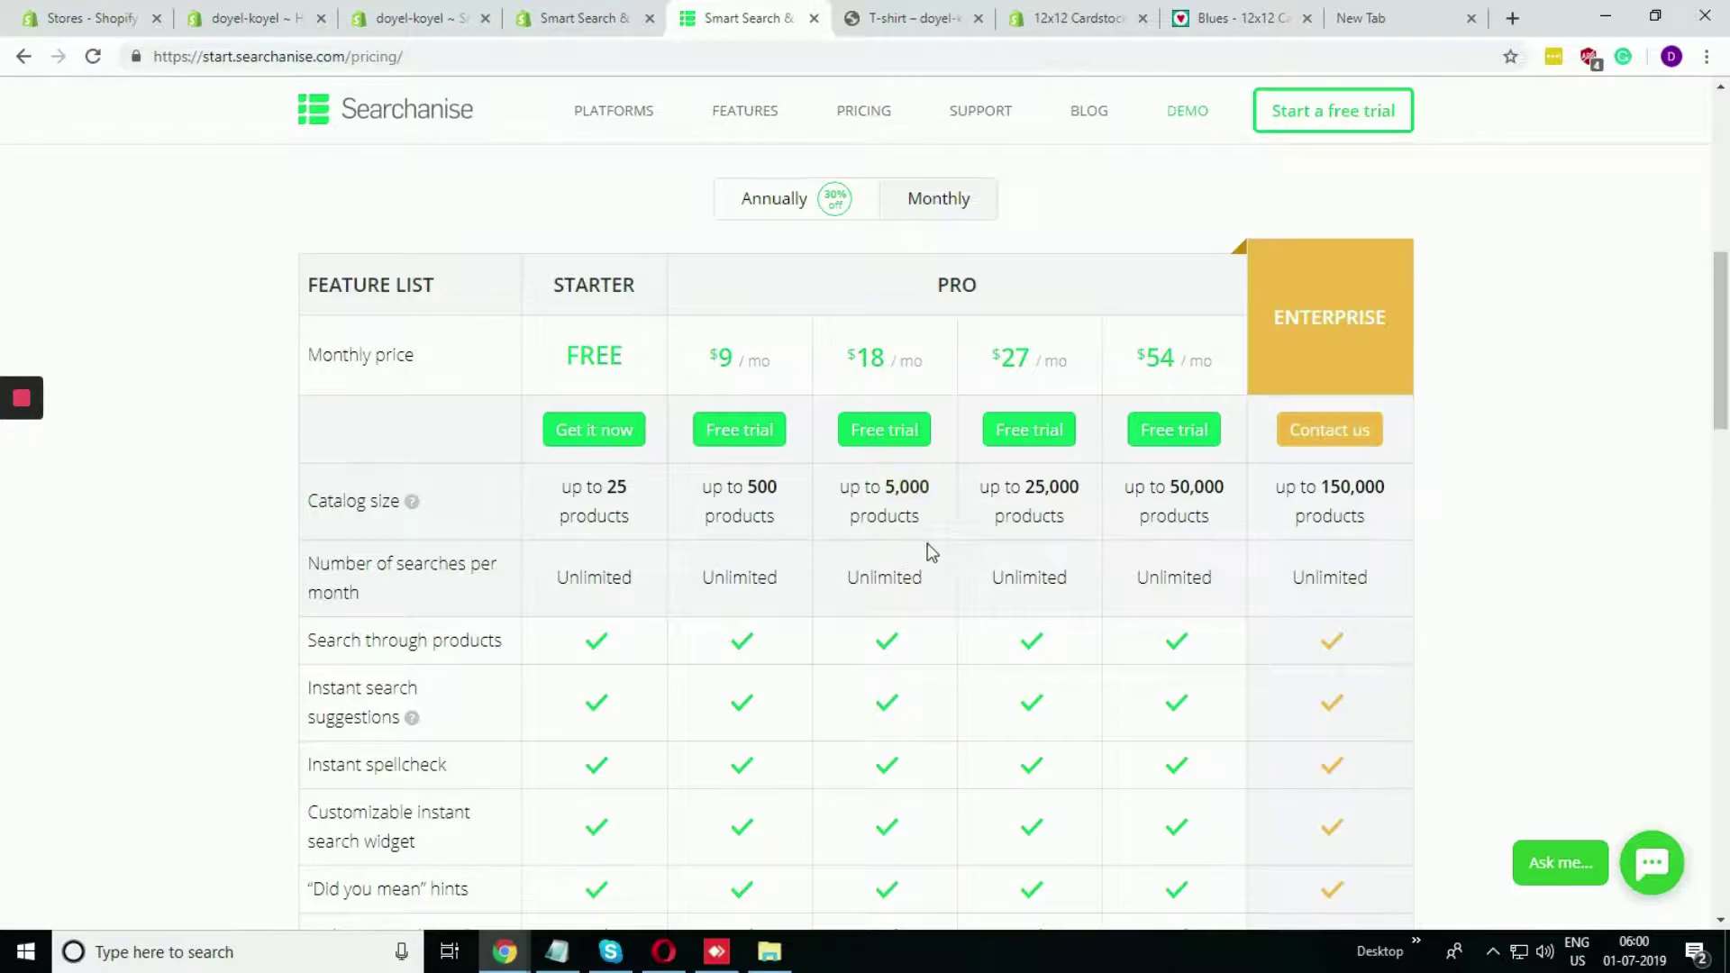
scroll(938, 541, down, 6)
scroll(631, 530, up, 1)
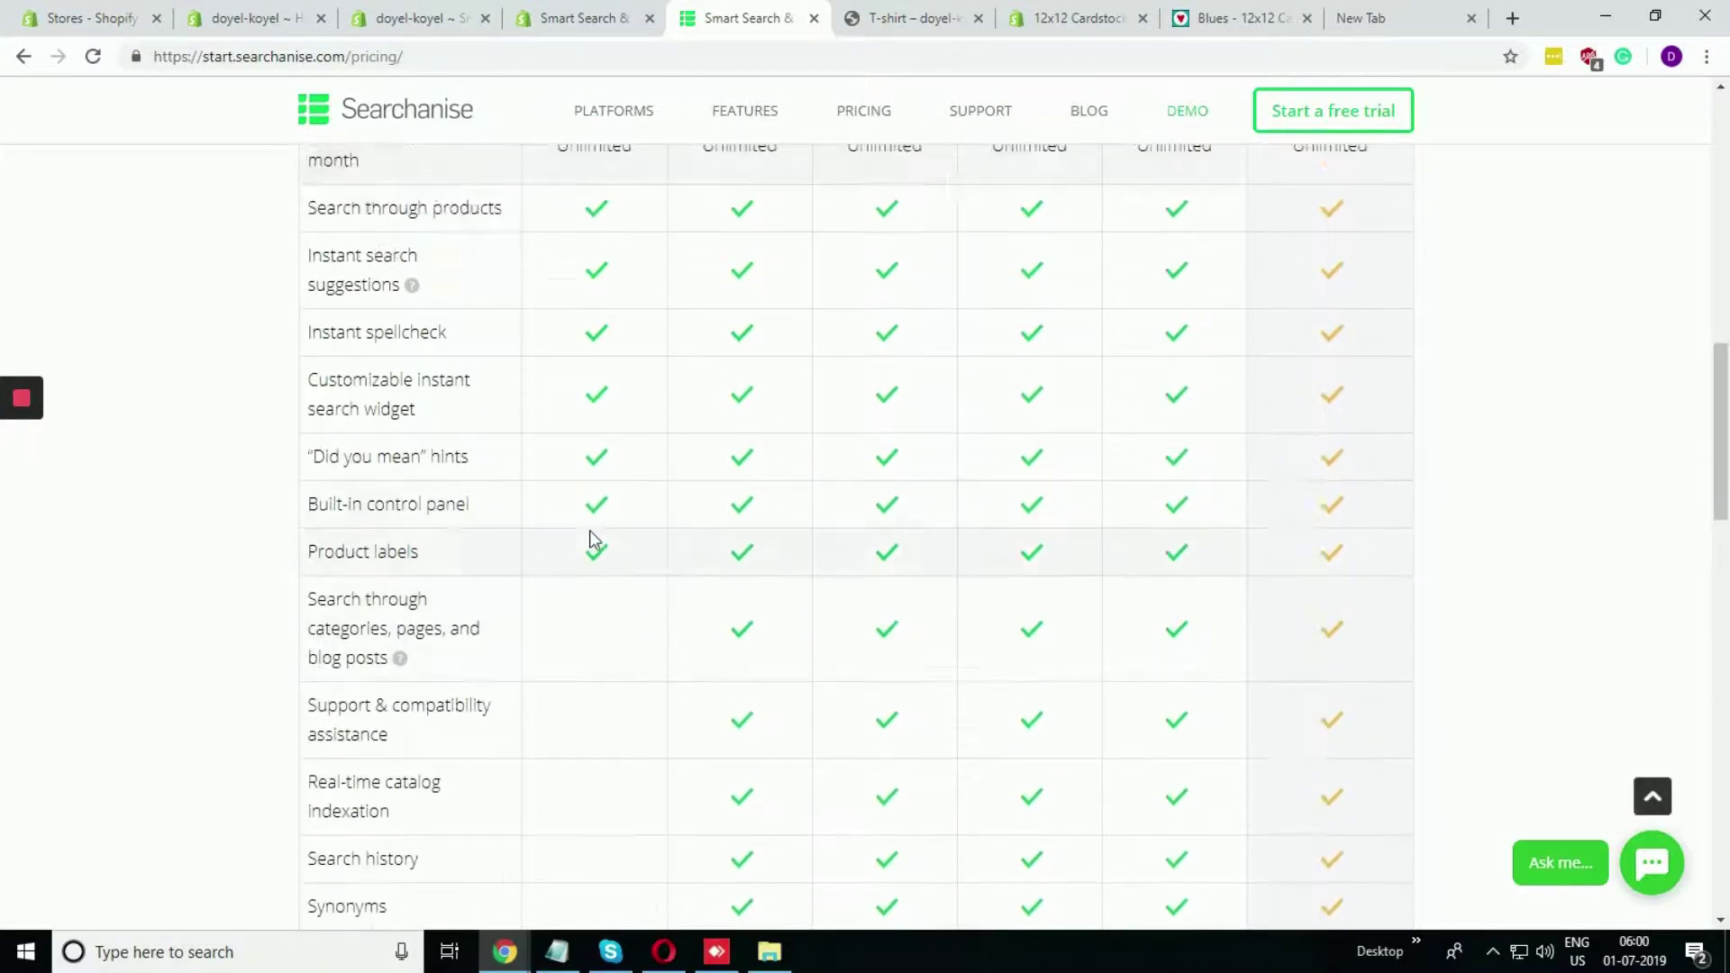
scroll(590, 539, up, 3)
scroll(687, 641, down, 6)
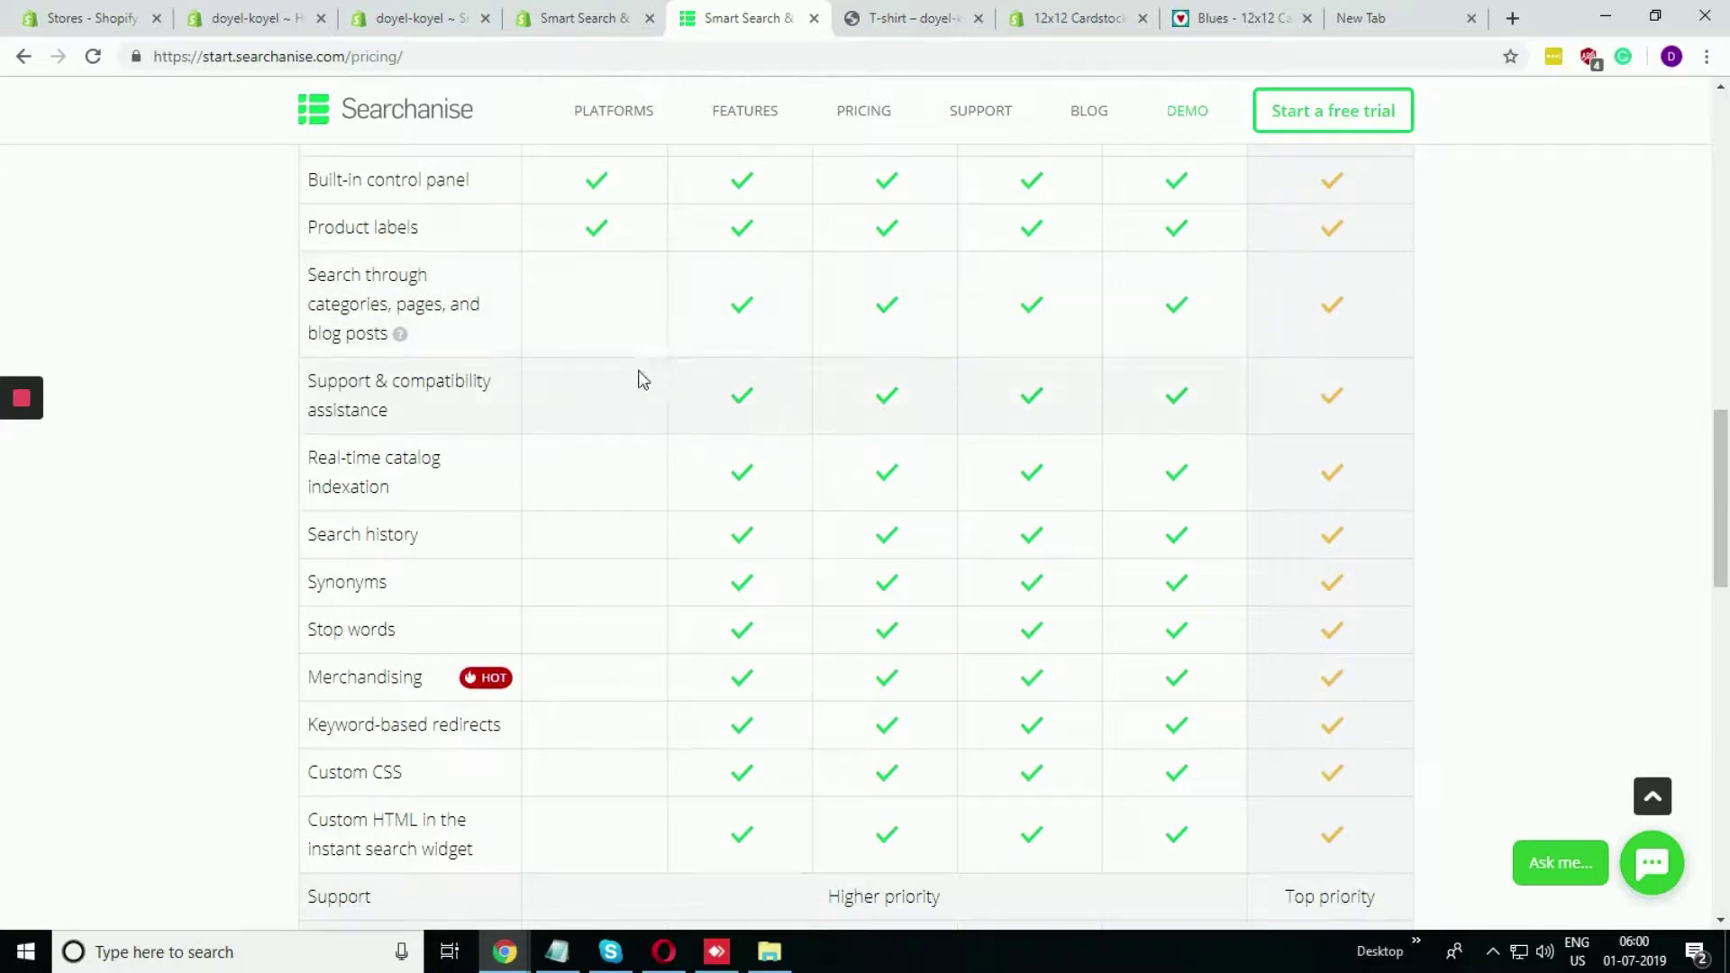
scroll(741, 579, down, 1)
scroll(743, 577, up, 1)
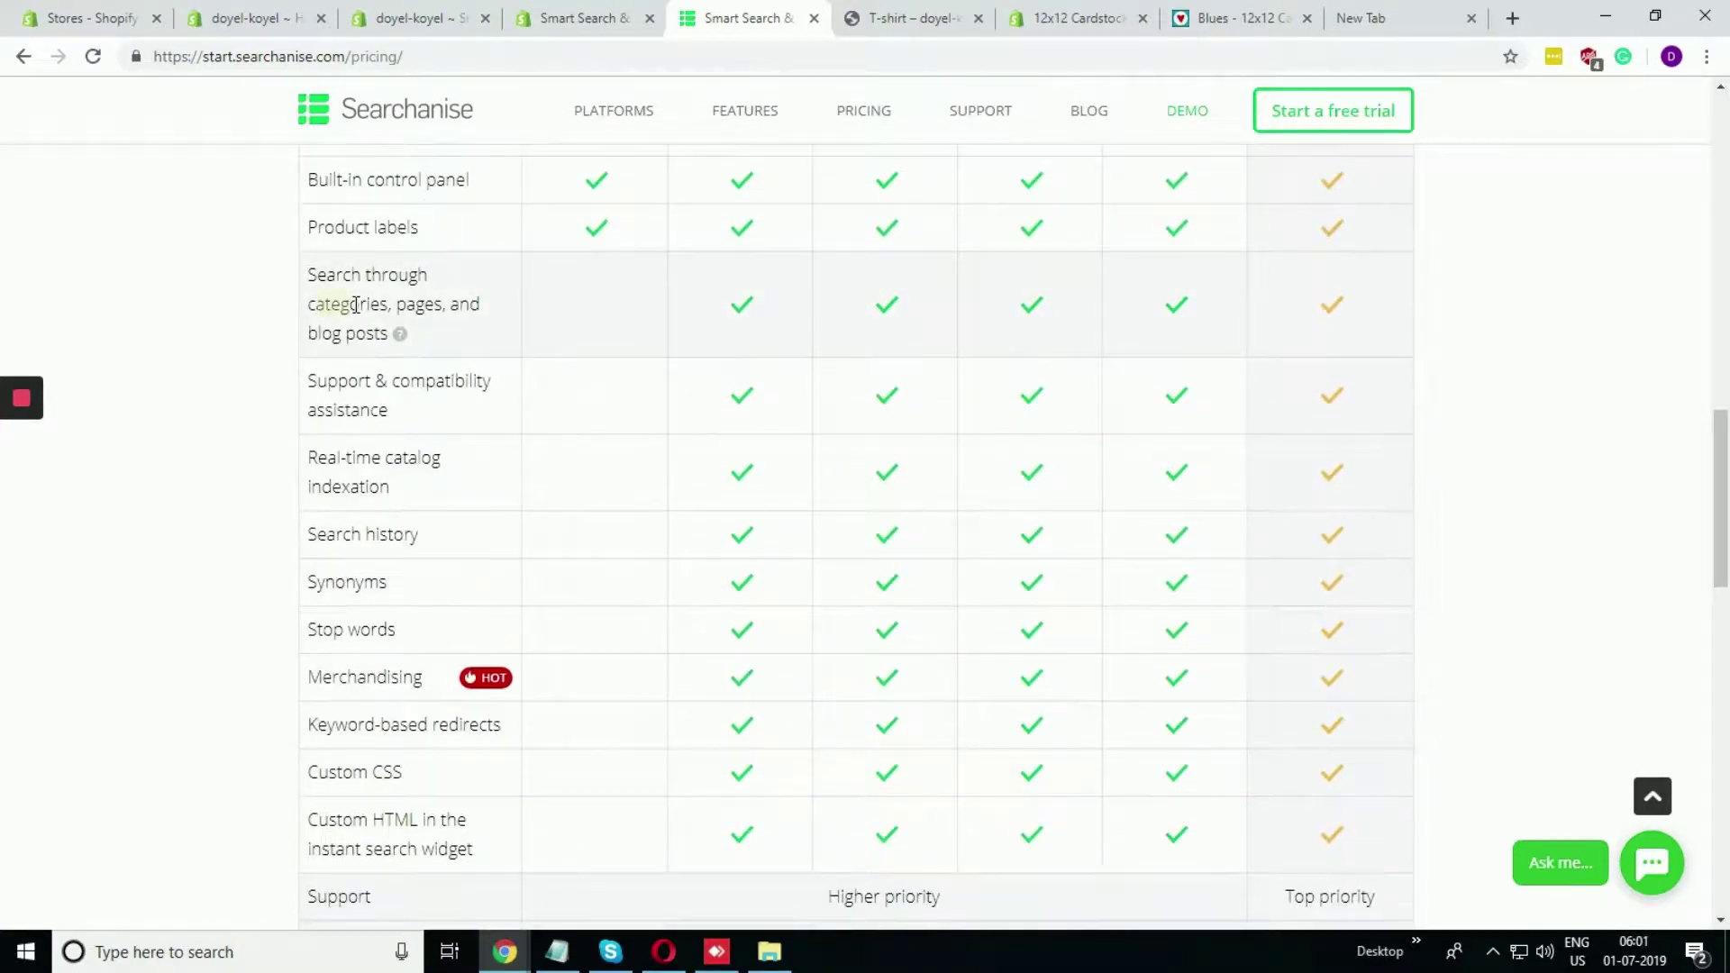
Step: Check the other open tabs and close the blank new tab
click(1244, 18)
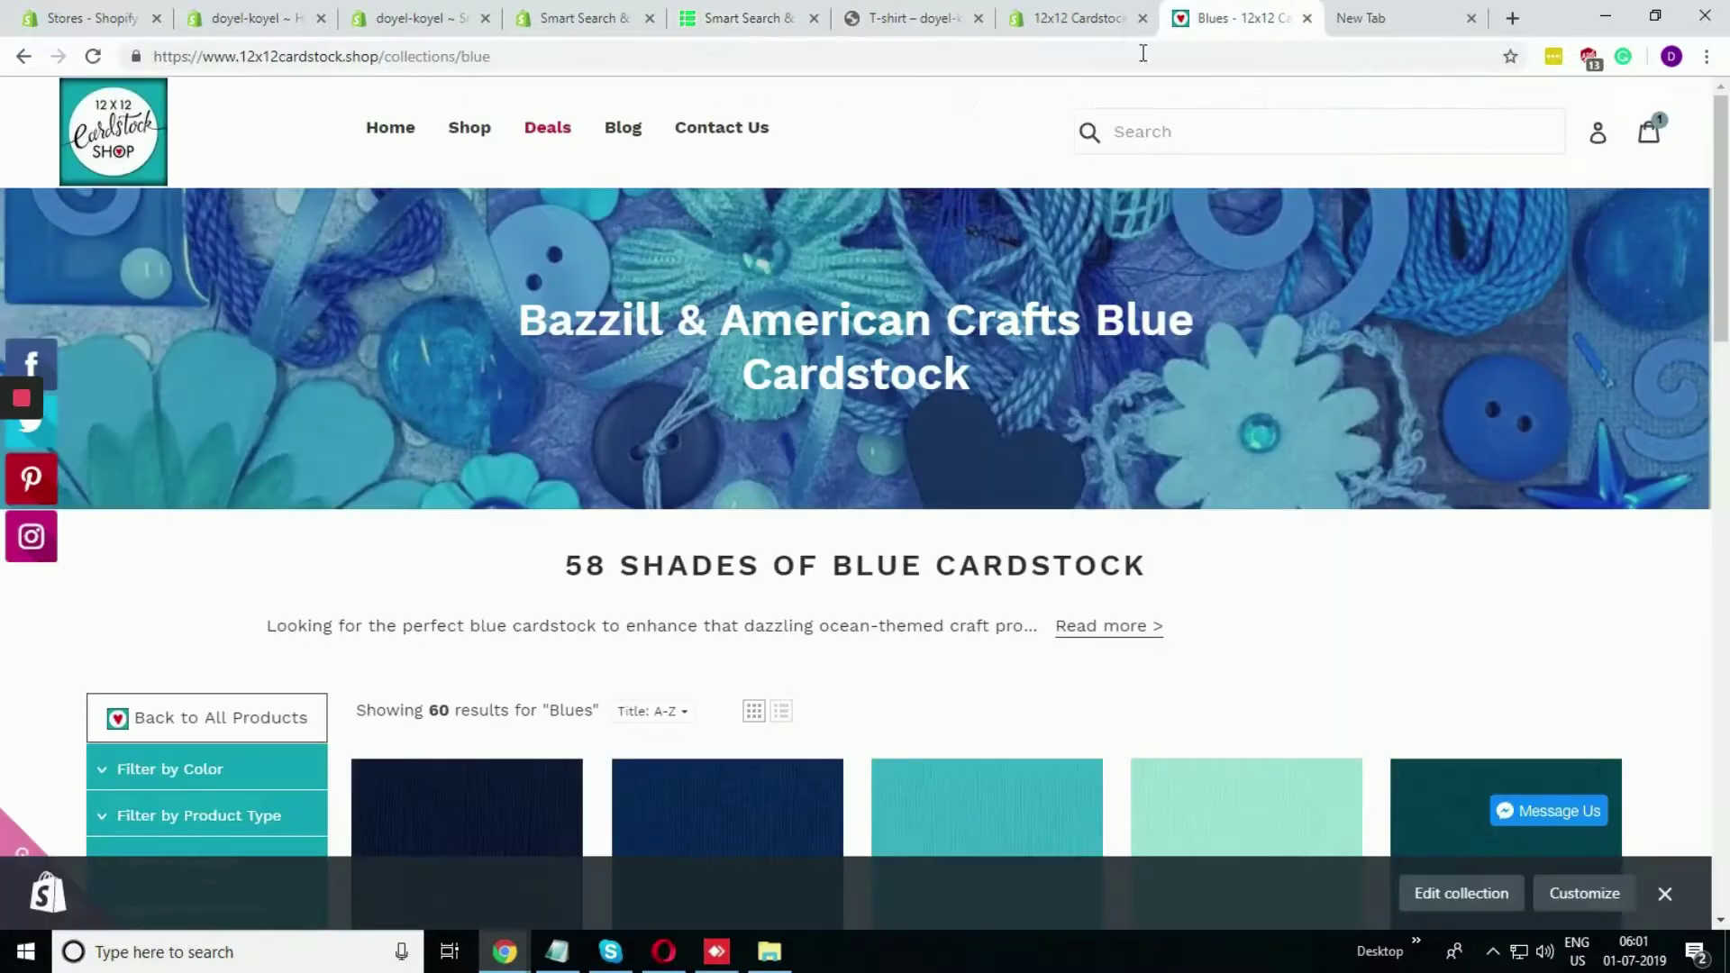
scroll(858, 458, down, 4)
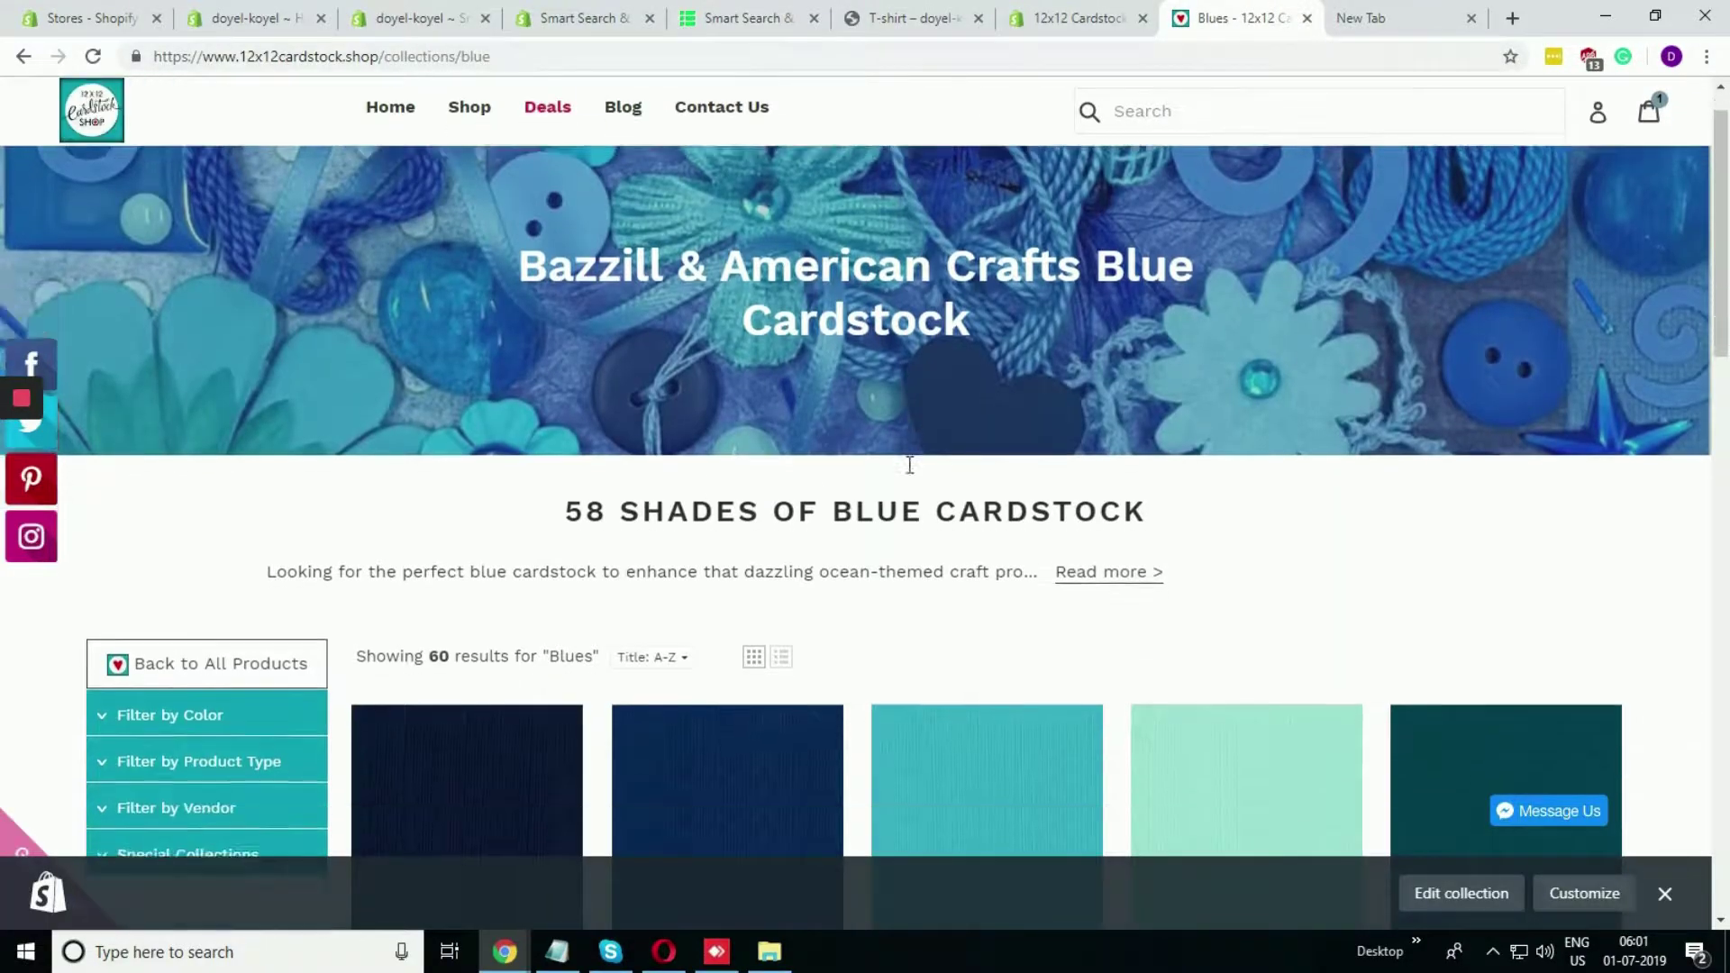
scroll(858, 458, up, 4)
click(1072, 18)
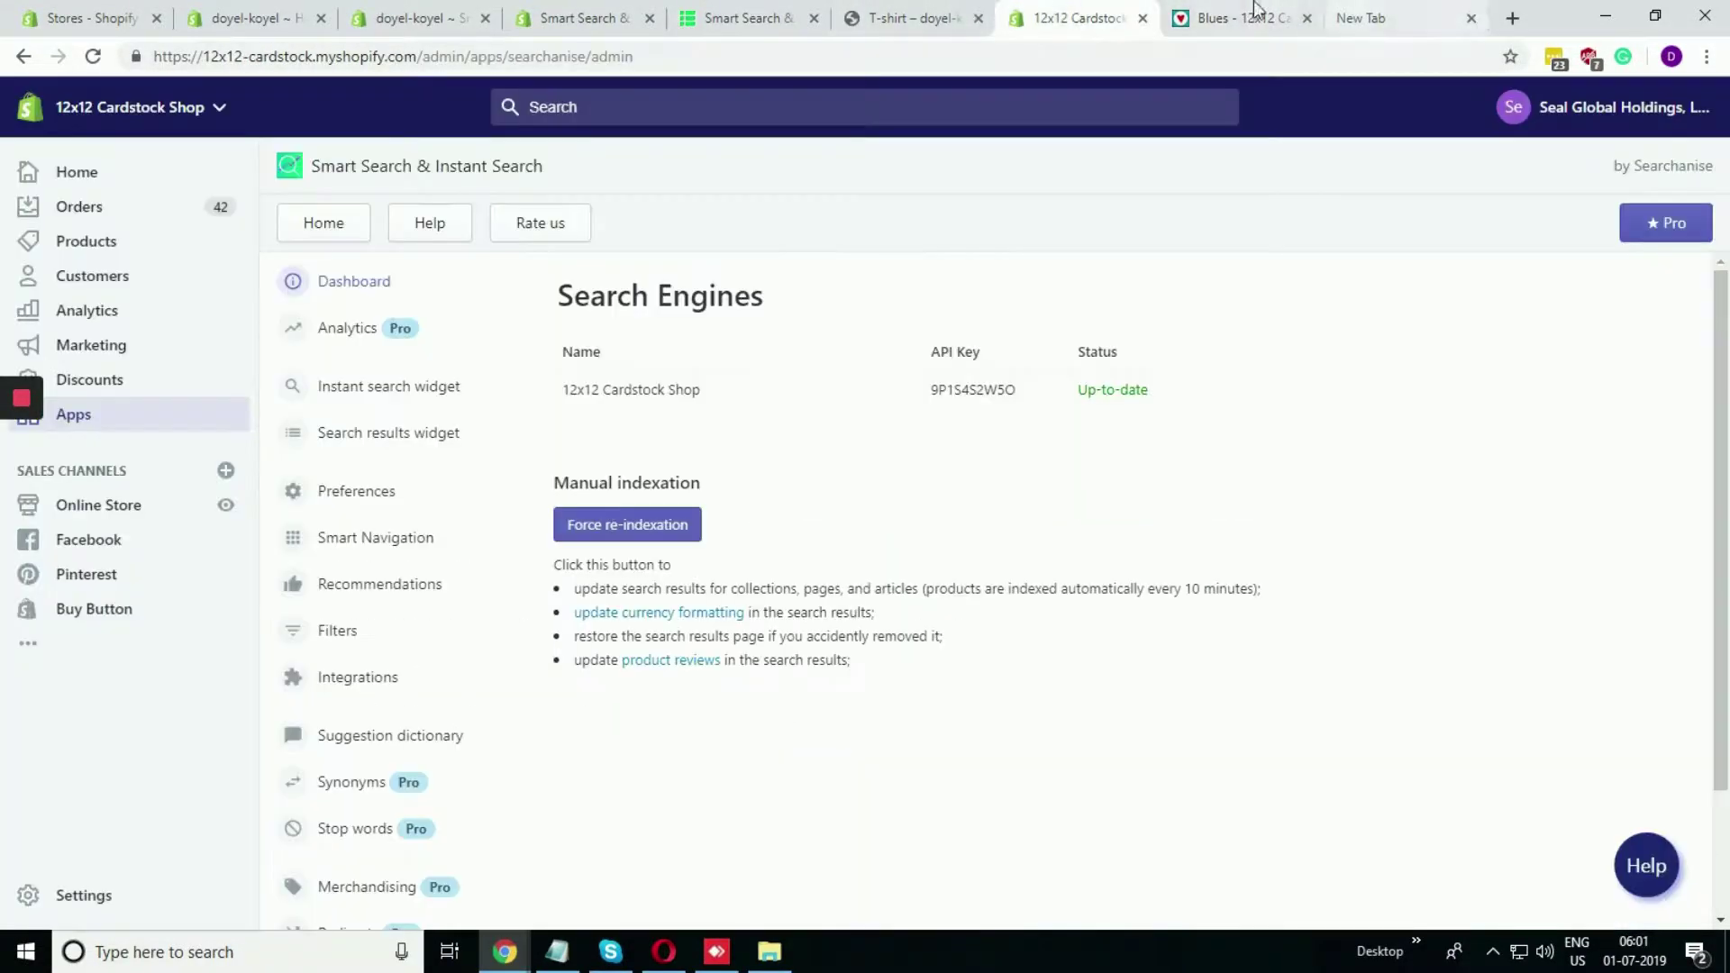
click(1224, 14)
click(1393, 18)
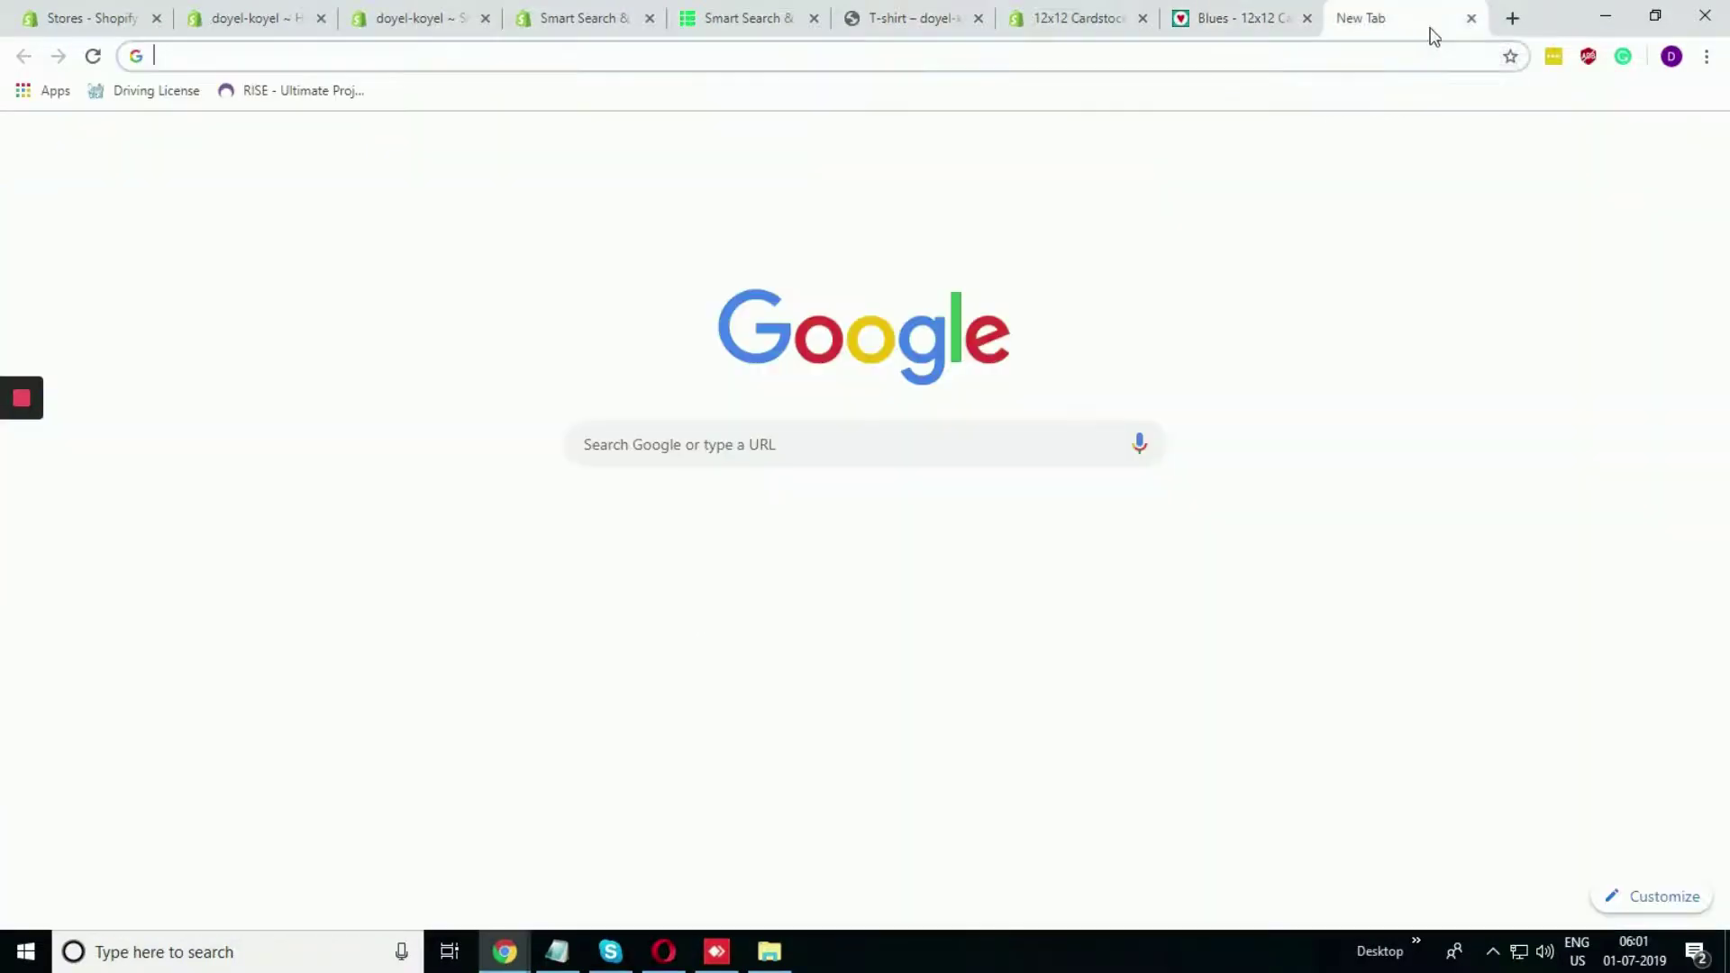
click(1471, 18)
Step: Scroll through the Searchanise pricing table, then return to the Smart Search App Store listing
click(1012, 16)
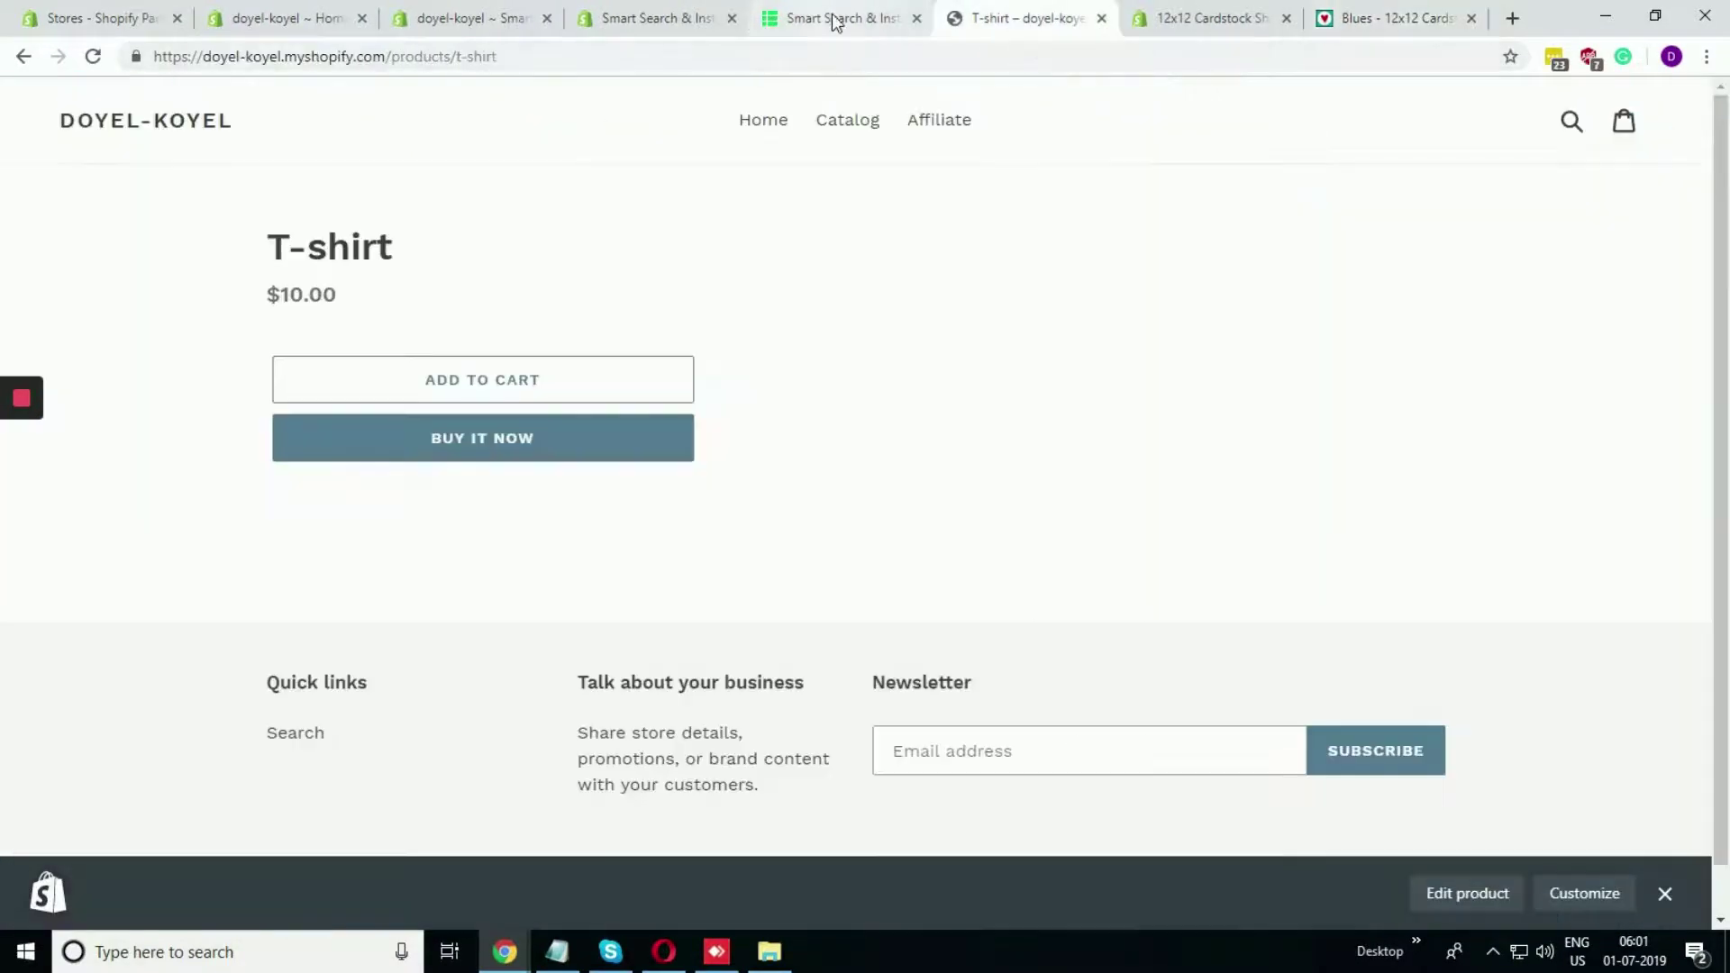
click(834, 16)
scroll(877, 475, down, 1)
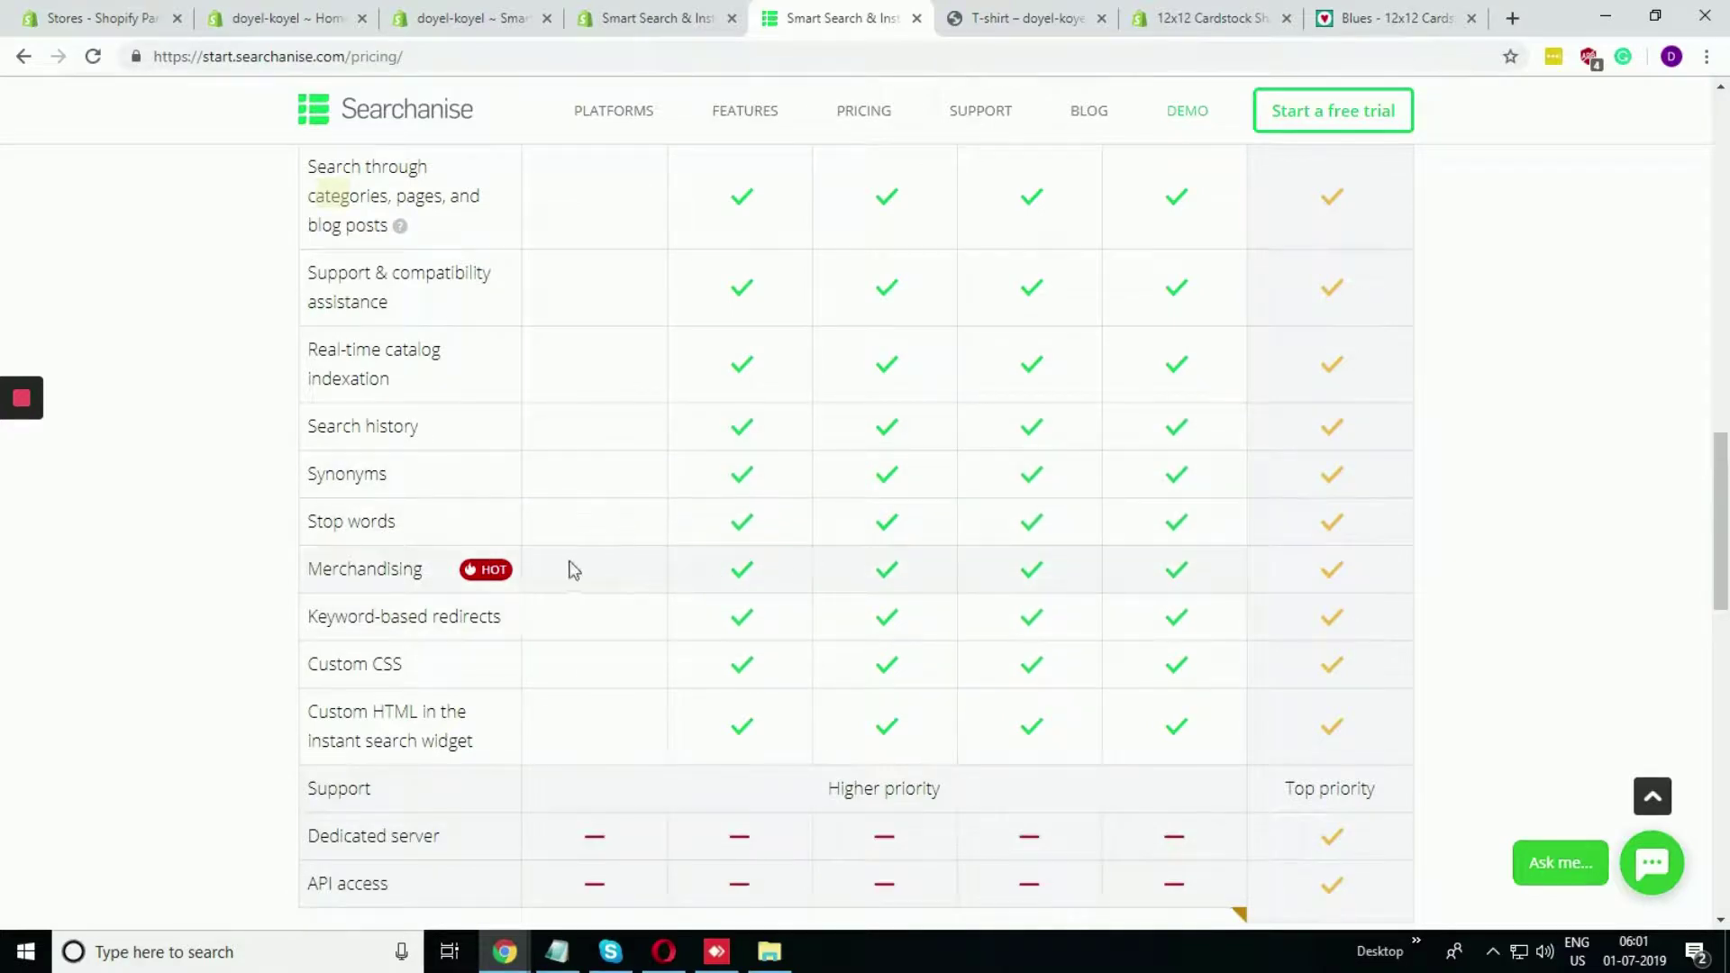
scroll(653, 510, up, 12)
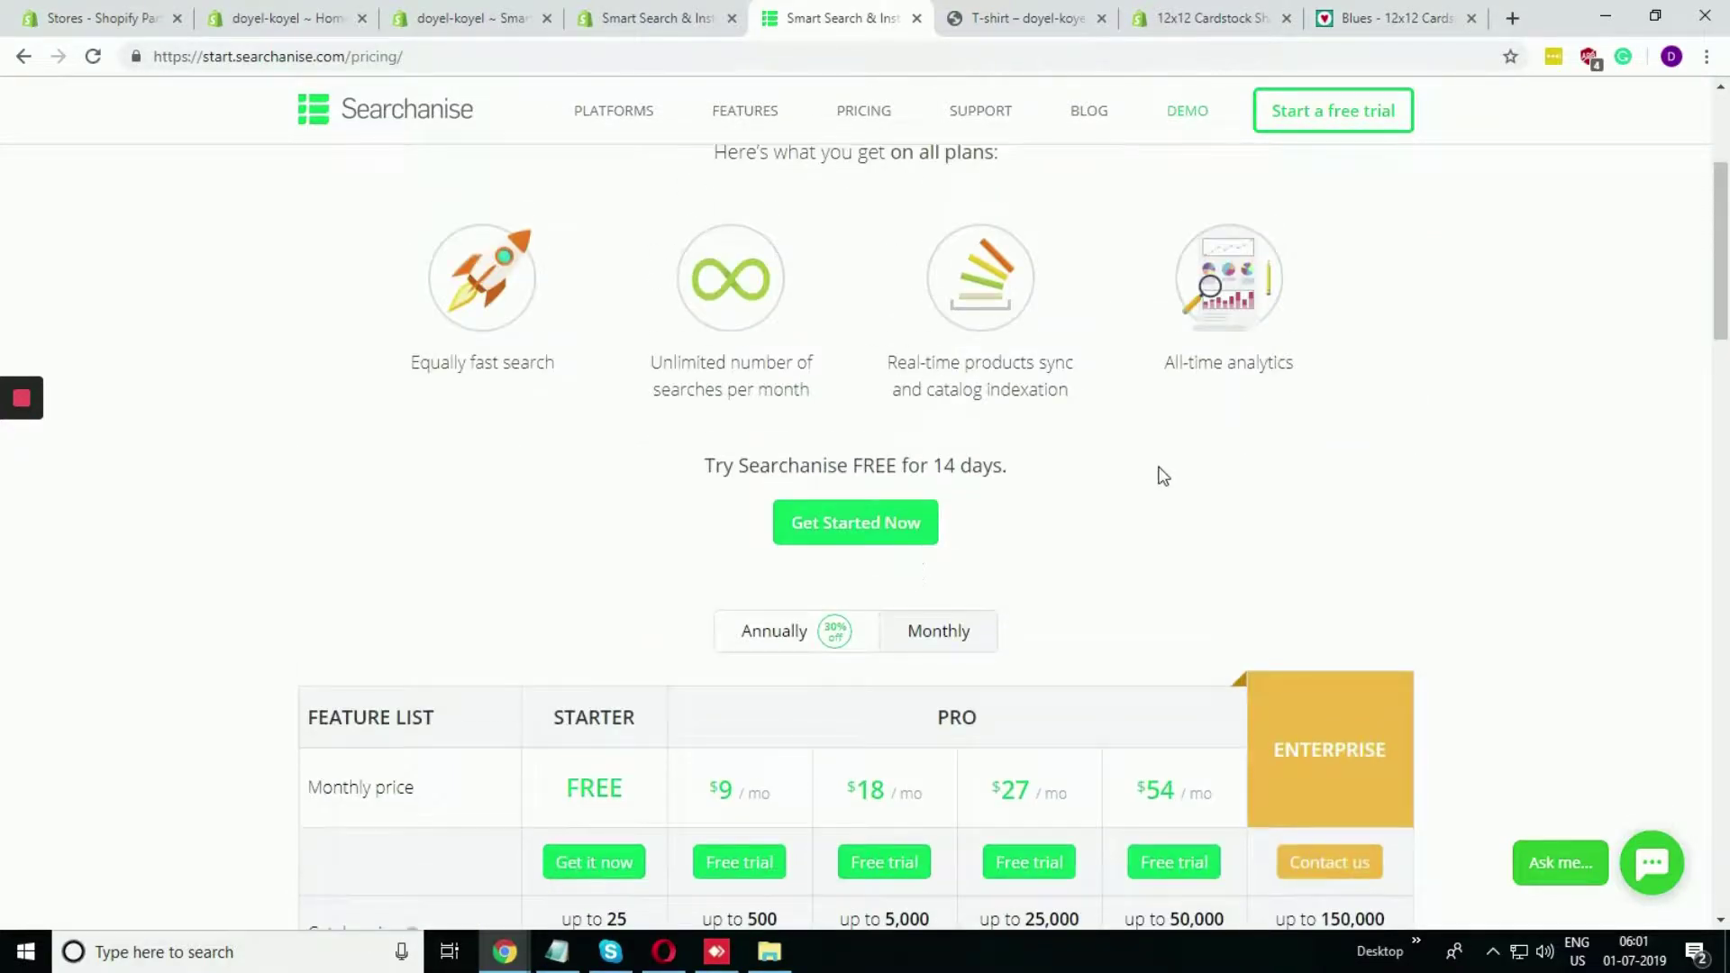
scroll(1105, 407, up, 3)
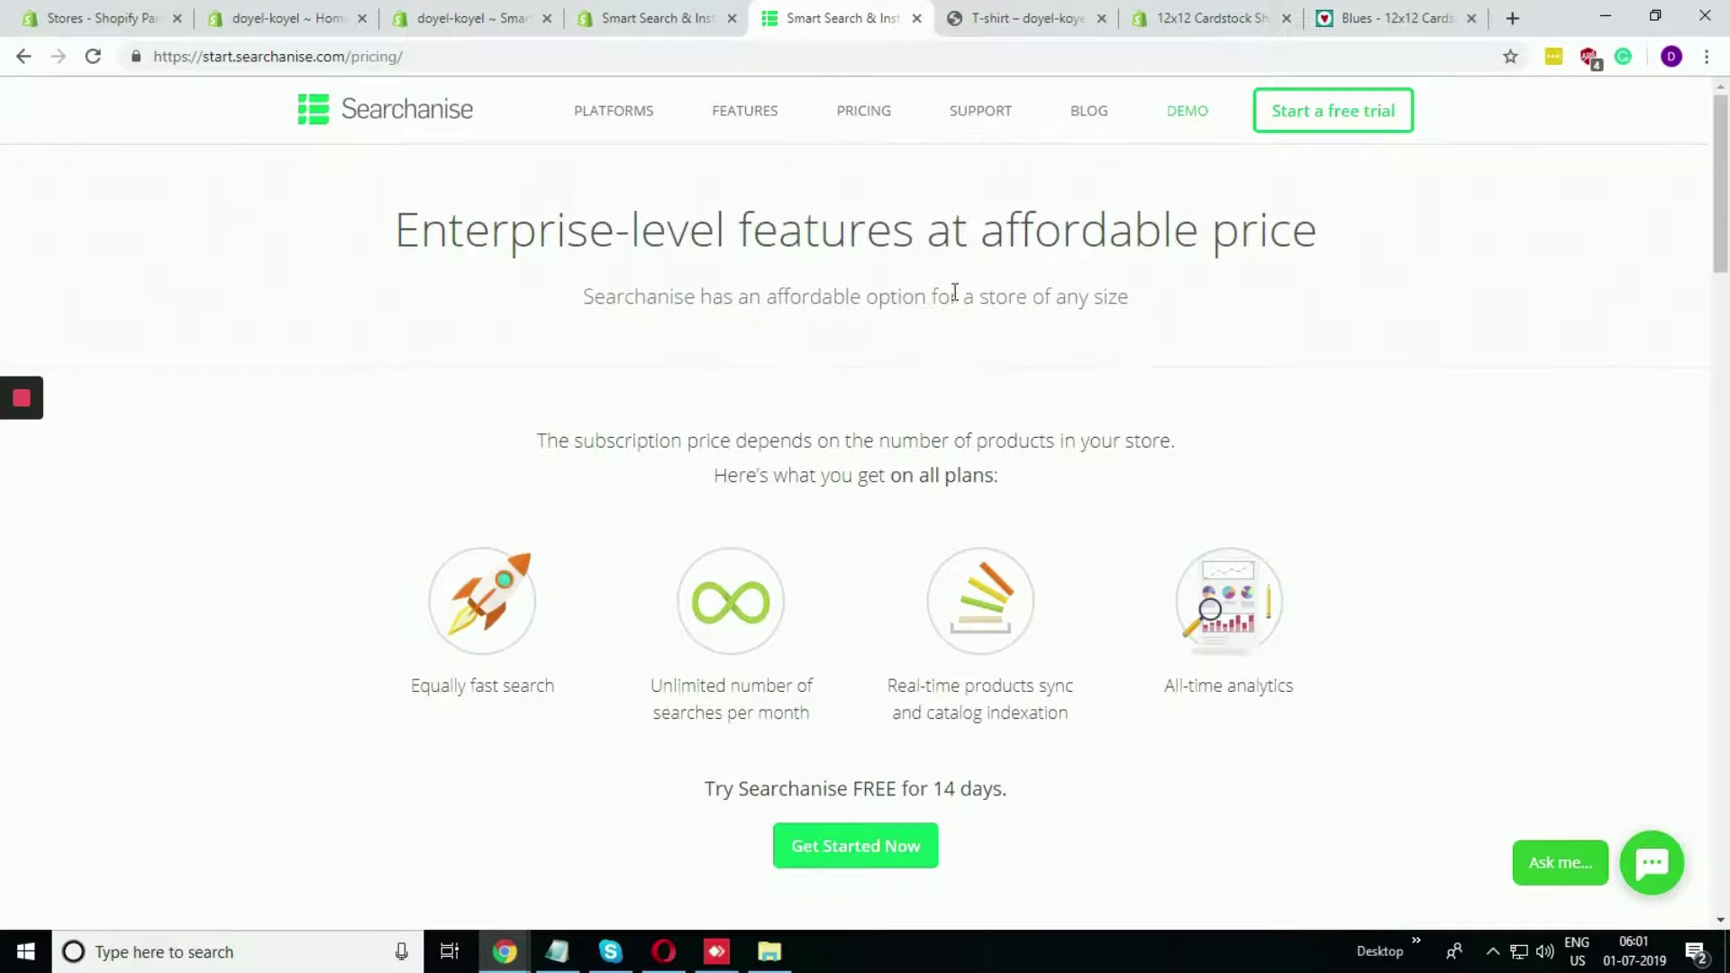
click(648, 16)
scroll(887, 420, up, 6)
scroll(888, 419, up, 15)
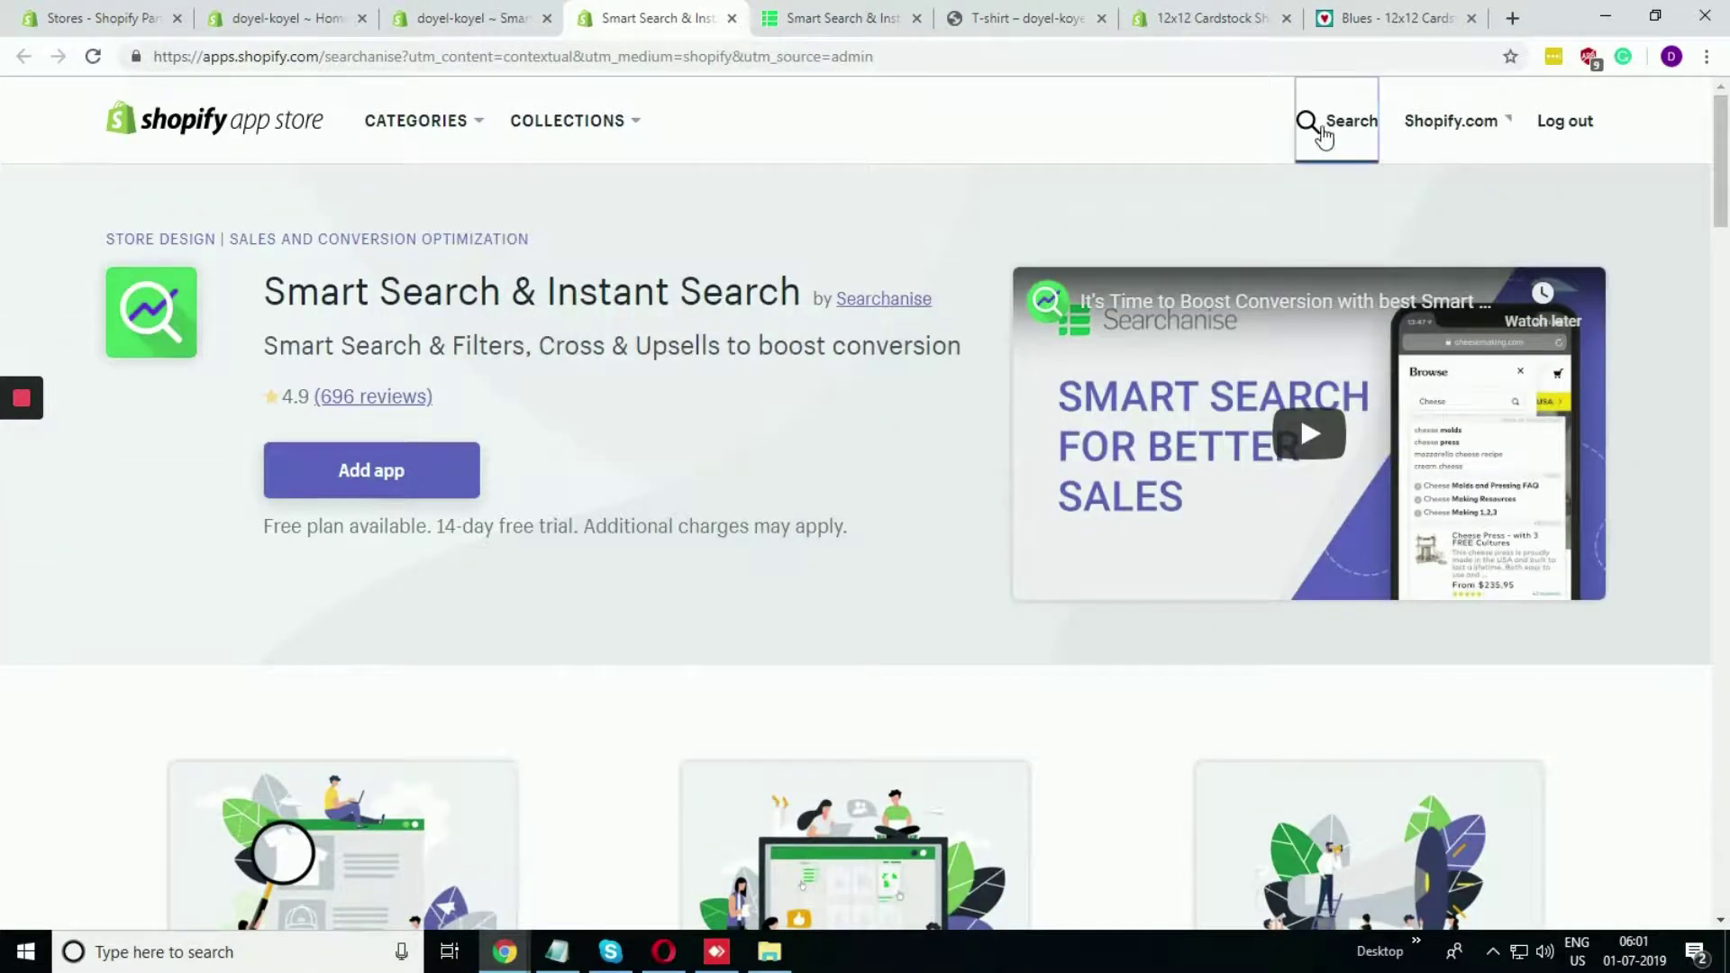
Step: Search the App Store for 'live search' and open the Live Search & Smart Search listing
click(1322, 128)
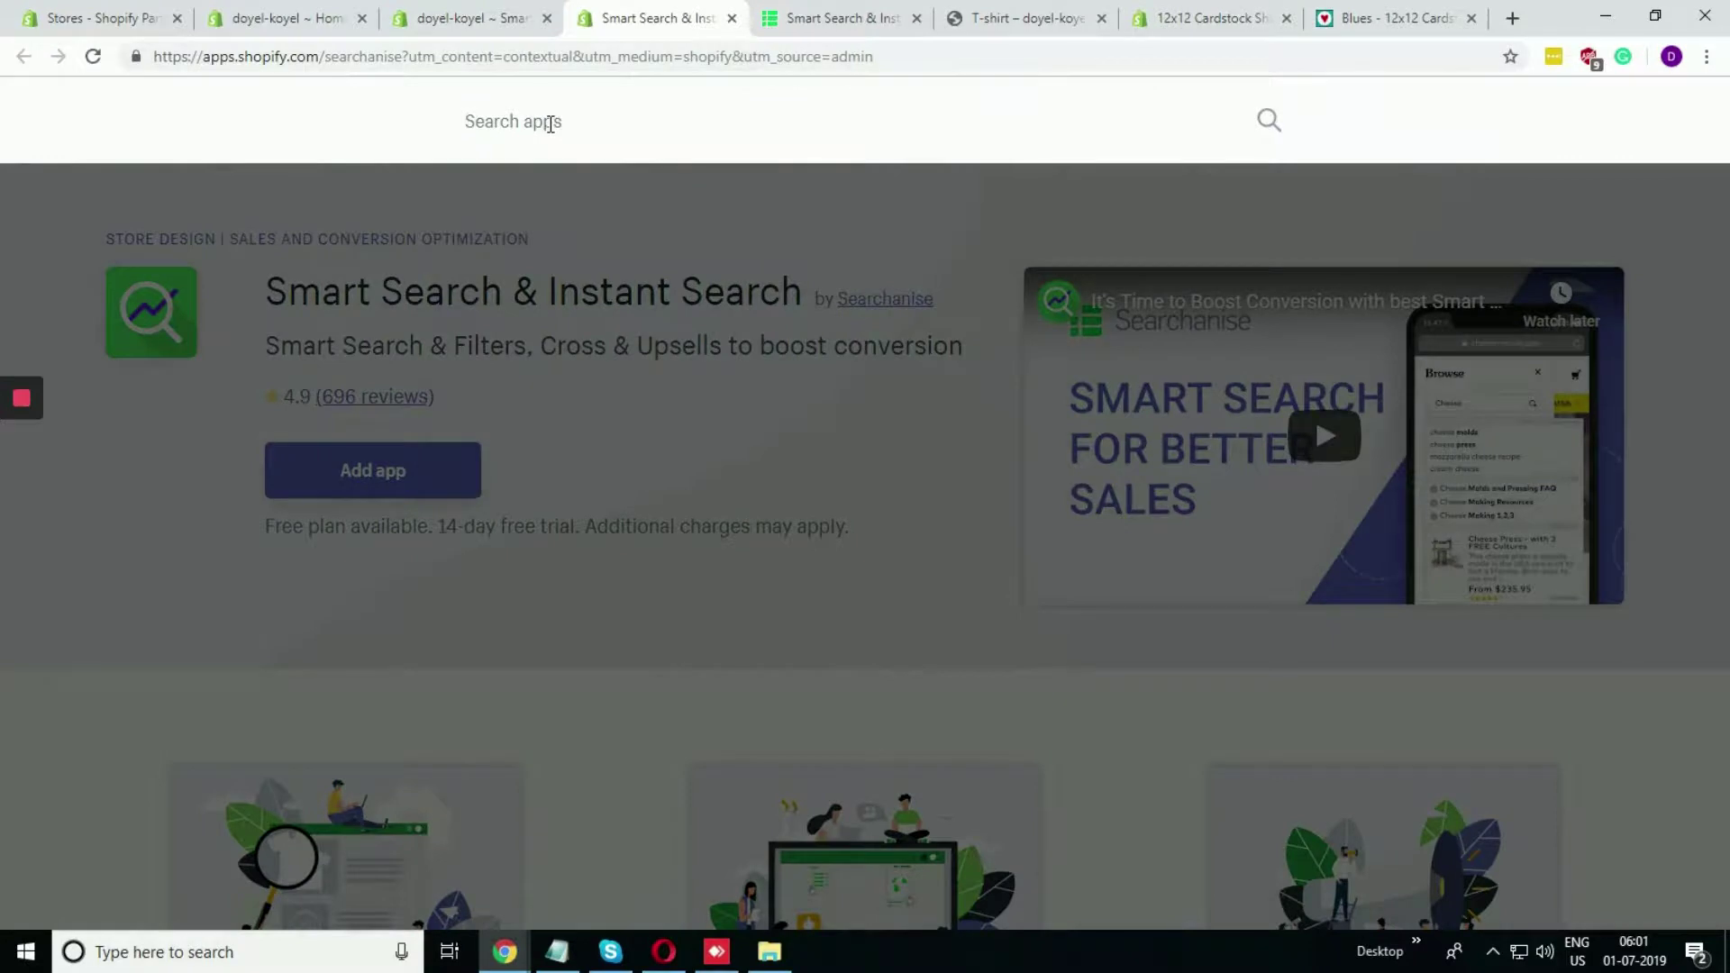
text(live search)
key(Return)
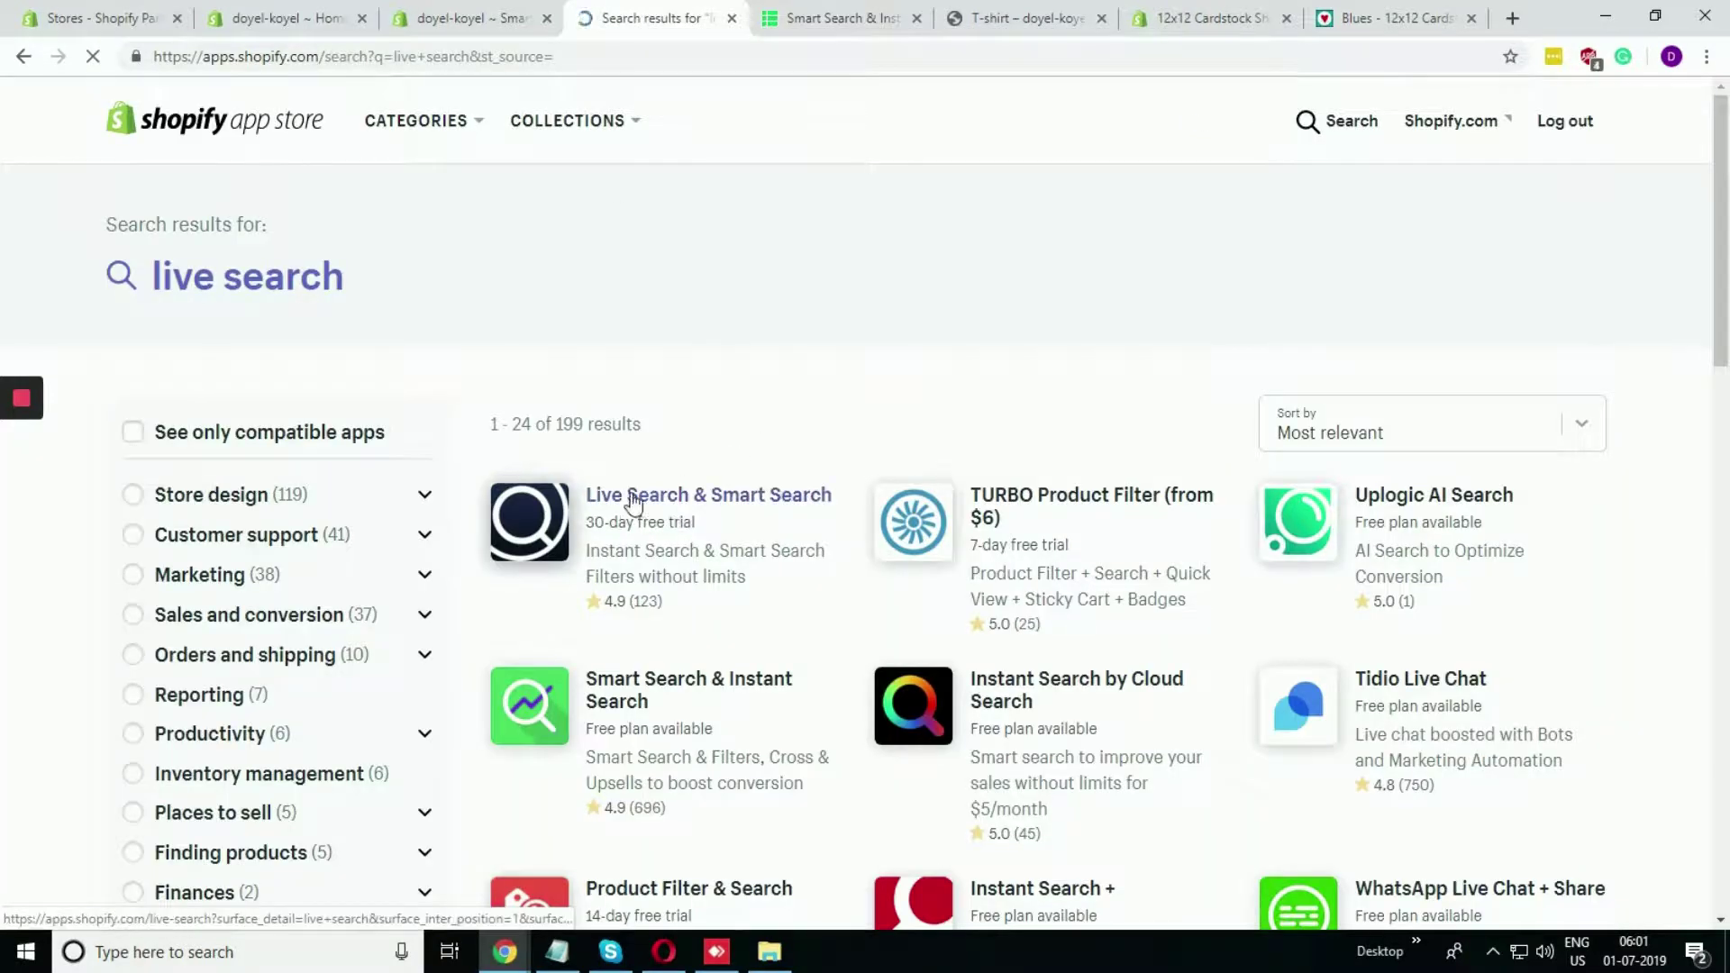
click(685, 506)
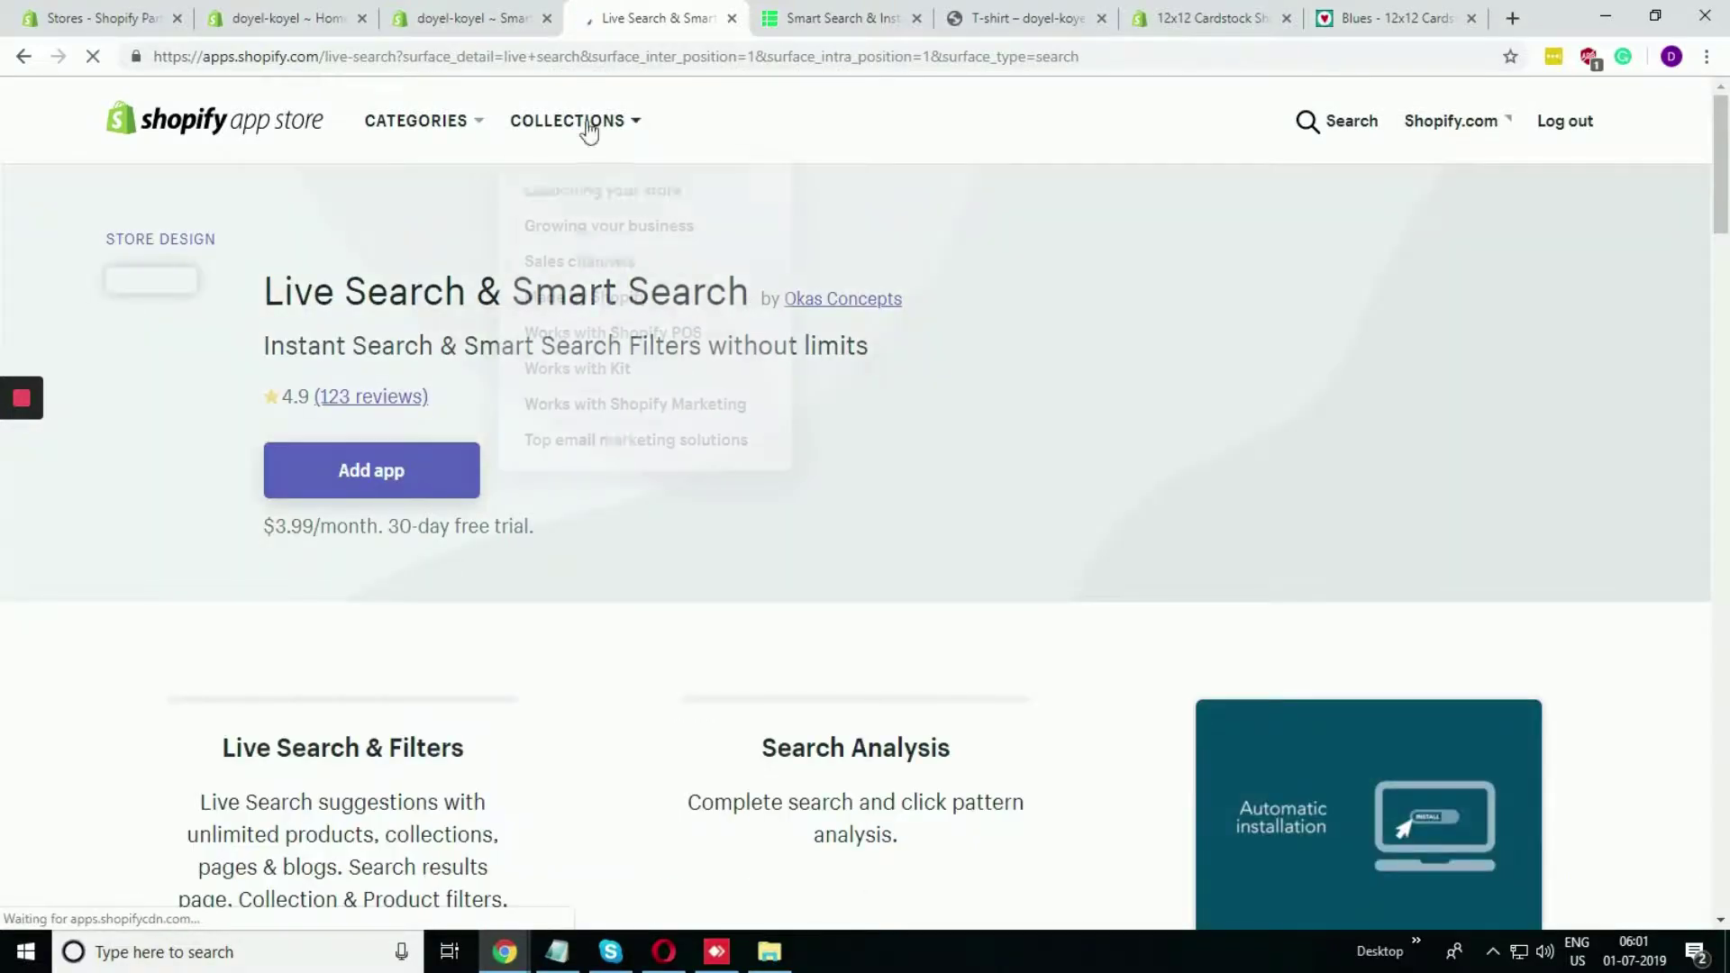
Step: Compare Live Search's $3.99/month price with Searchanise's $9 Pro plan
scroll(600, 494, down, 3)
scroll(589, 490, down, 15)
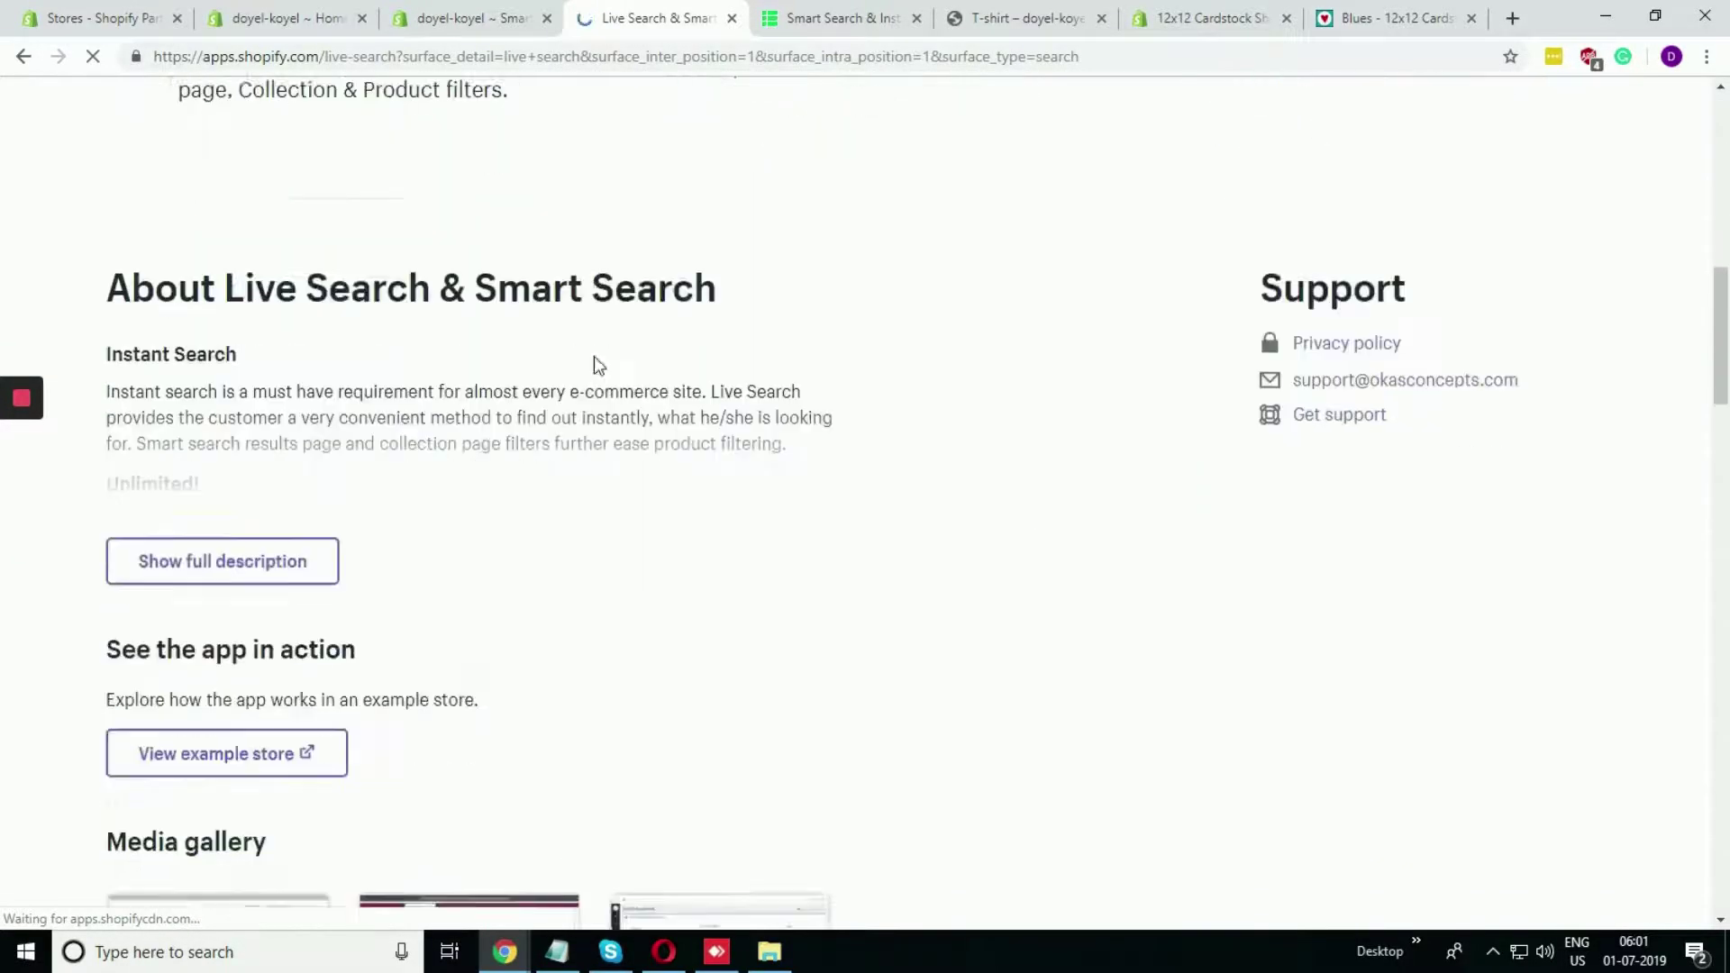
scroll(605, 367, down, 5)
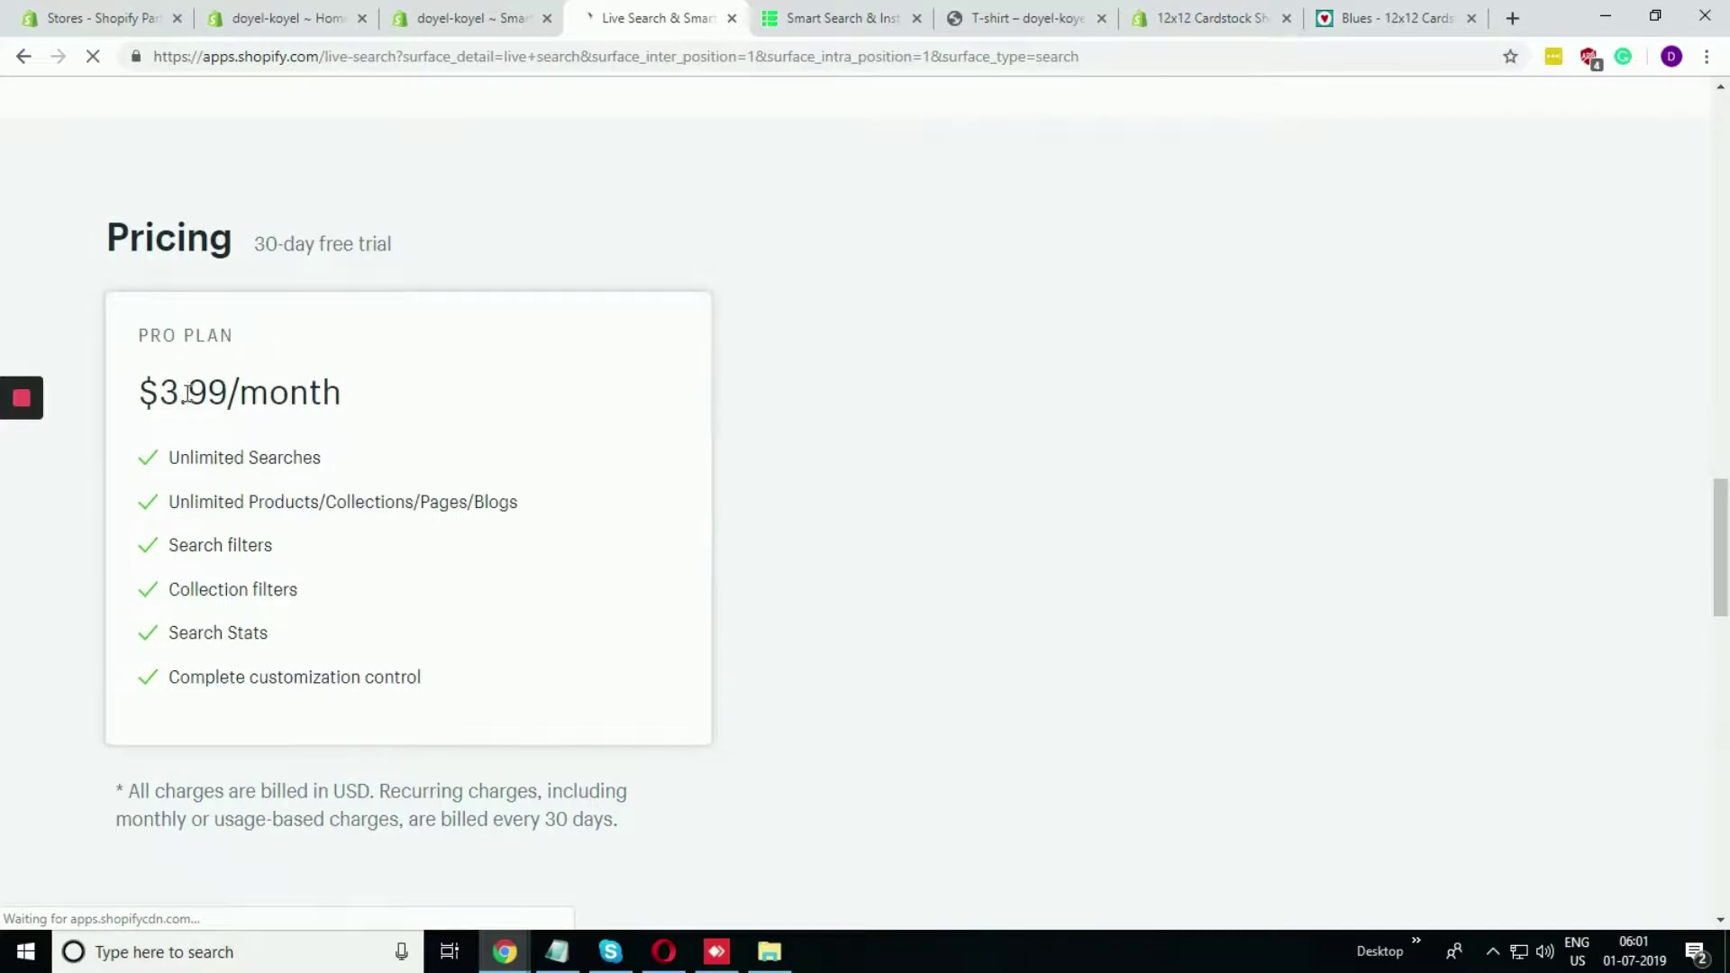
drag(159, 393, 289, 393)
click(397, 422)
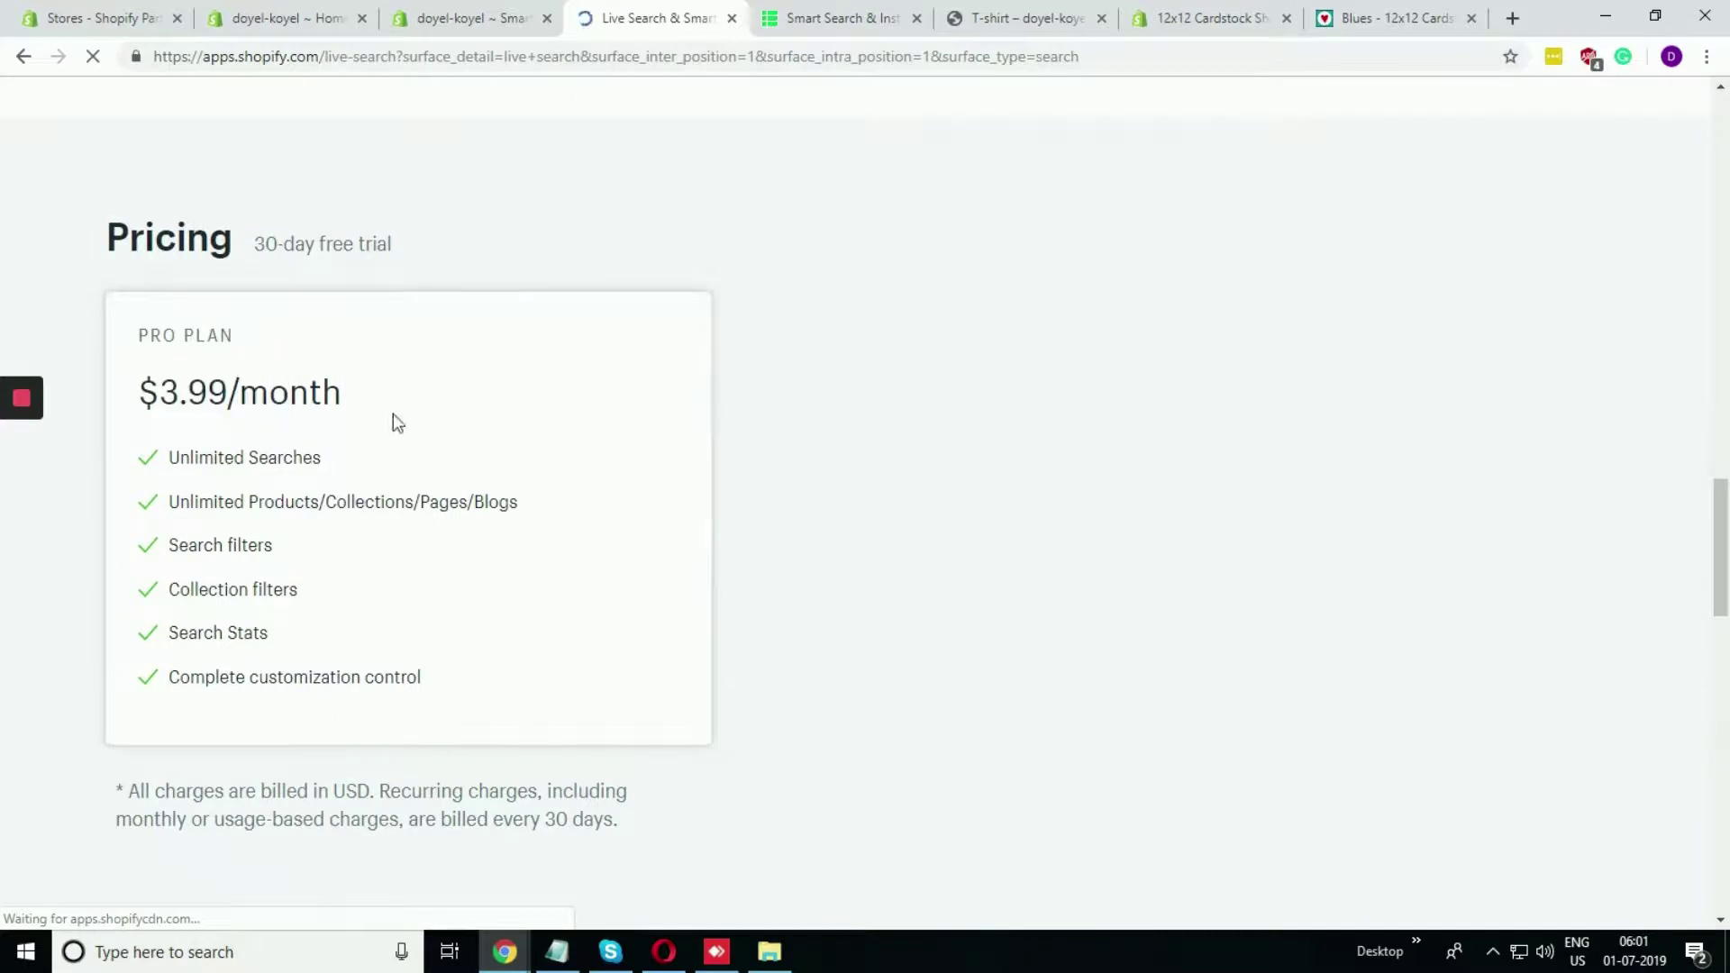
click(838, 18)
scroll(846, 468, down, 7)
scroll(846, 468, down, 1)
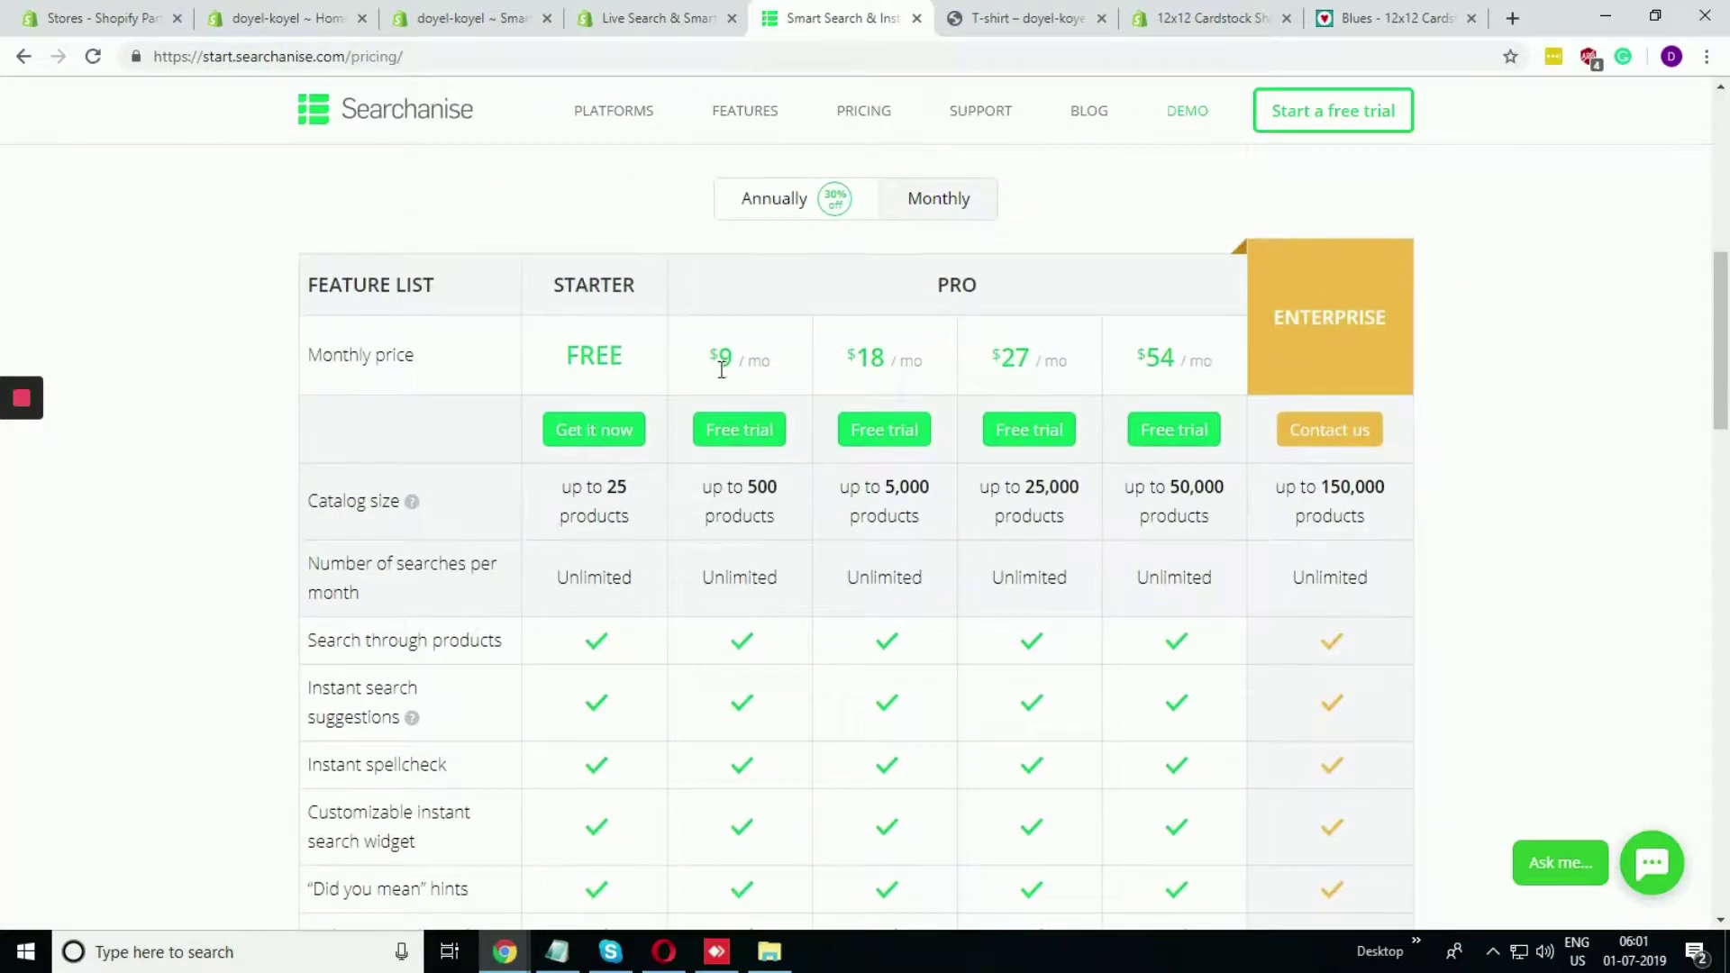
drag(726, 359, 765, 359)
Step: Recheck Live Search's 3.99/month Pro price, then open its example store
click(653, 18)
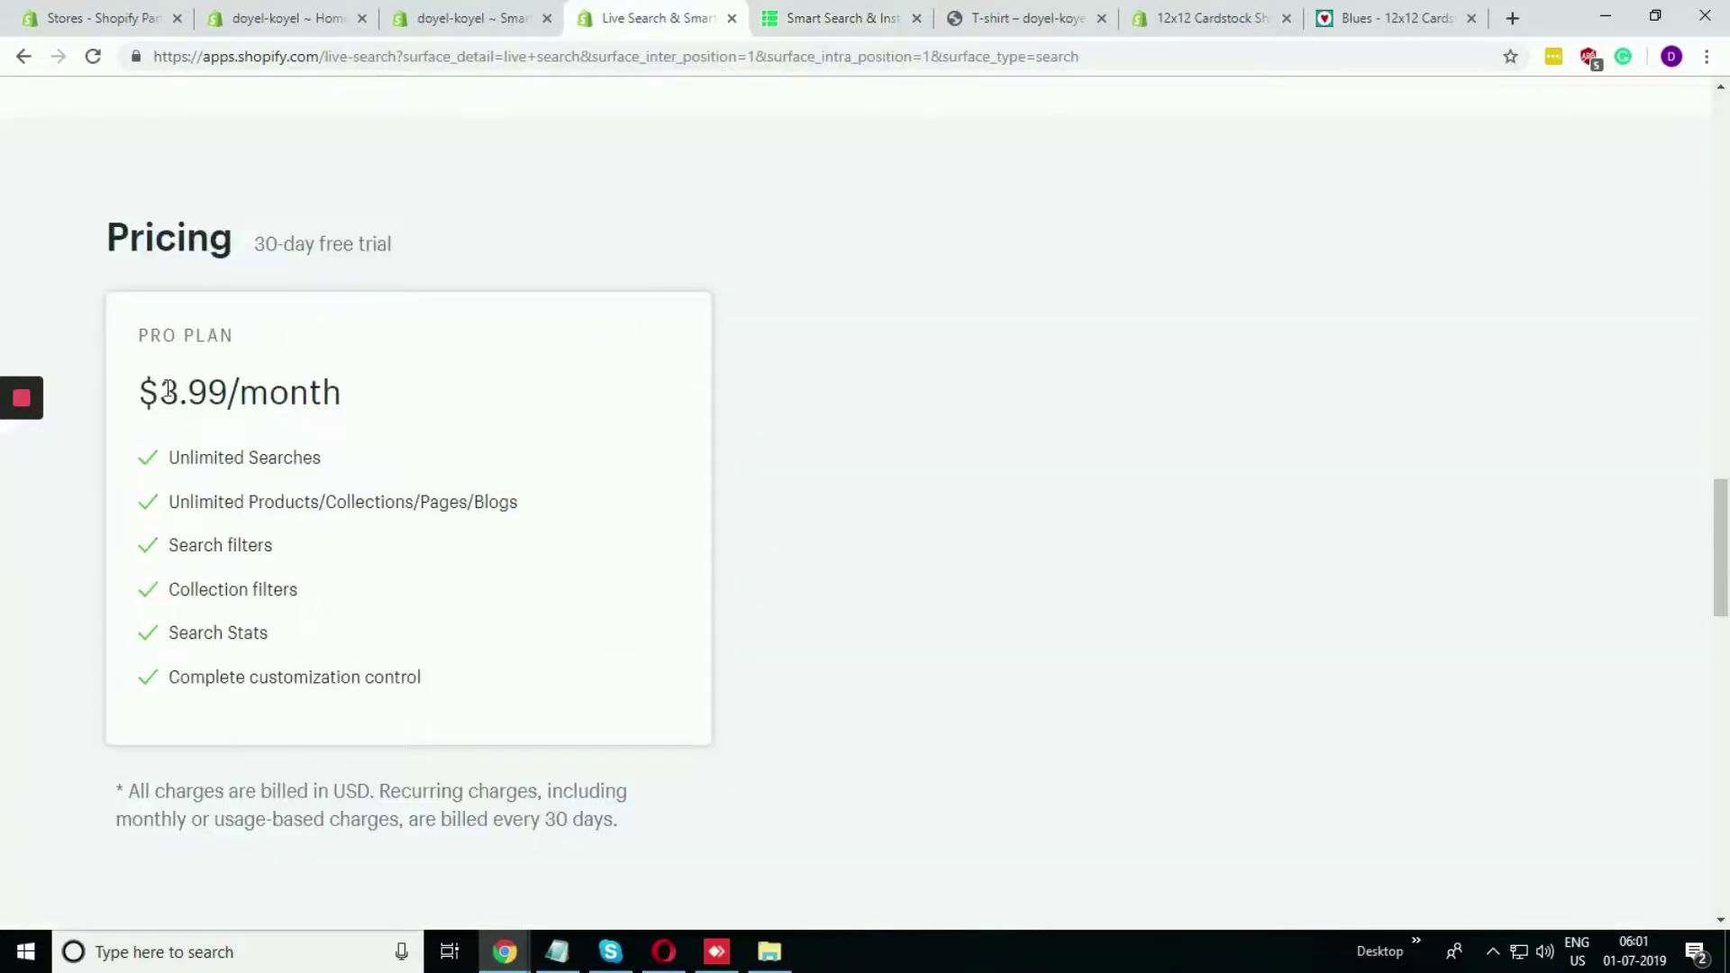
drag(162, 394, 461, 400)
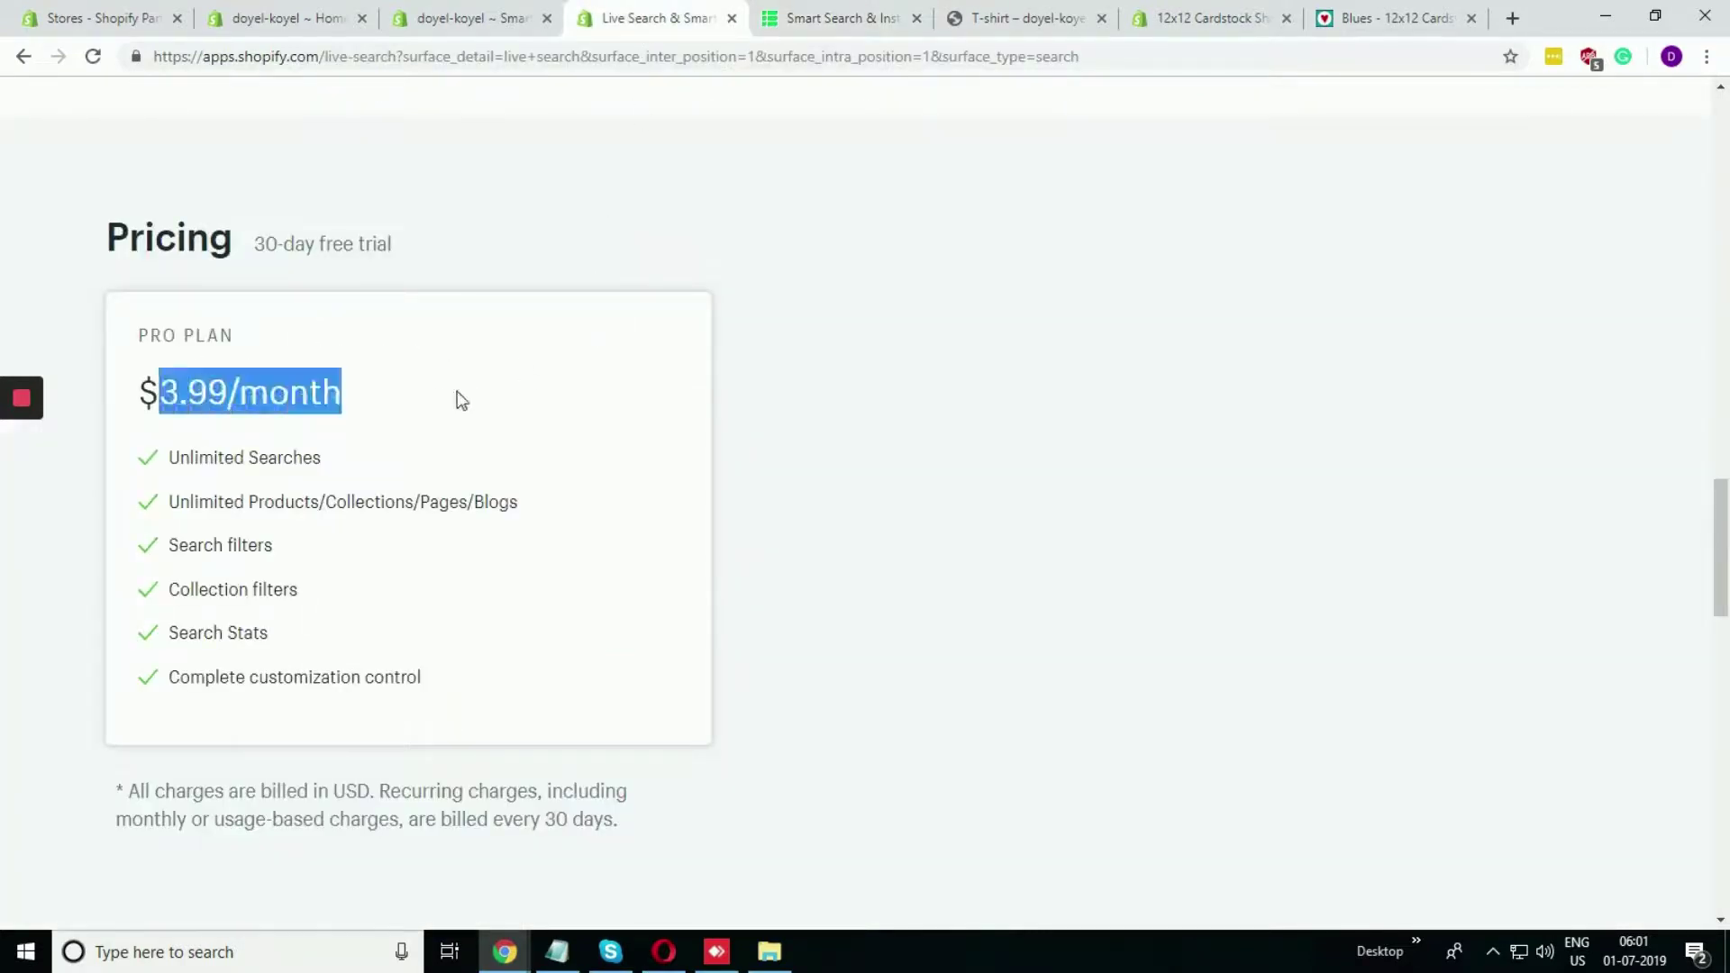
click(640, 469)
scroll(642, 463, up, 5)
scroll(594, 507, down, 2)
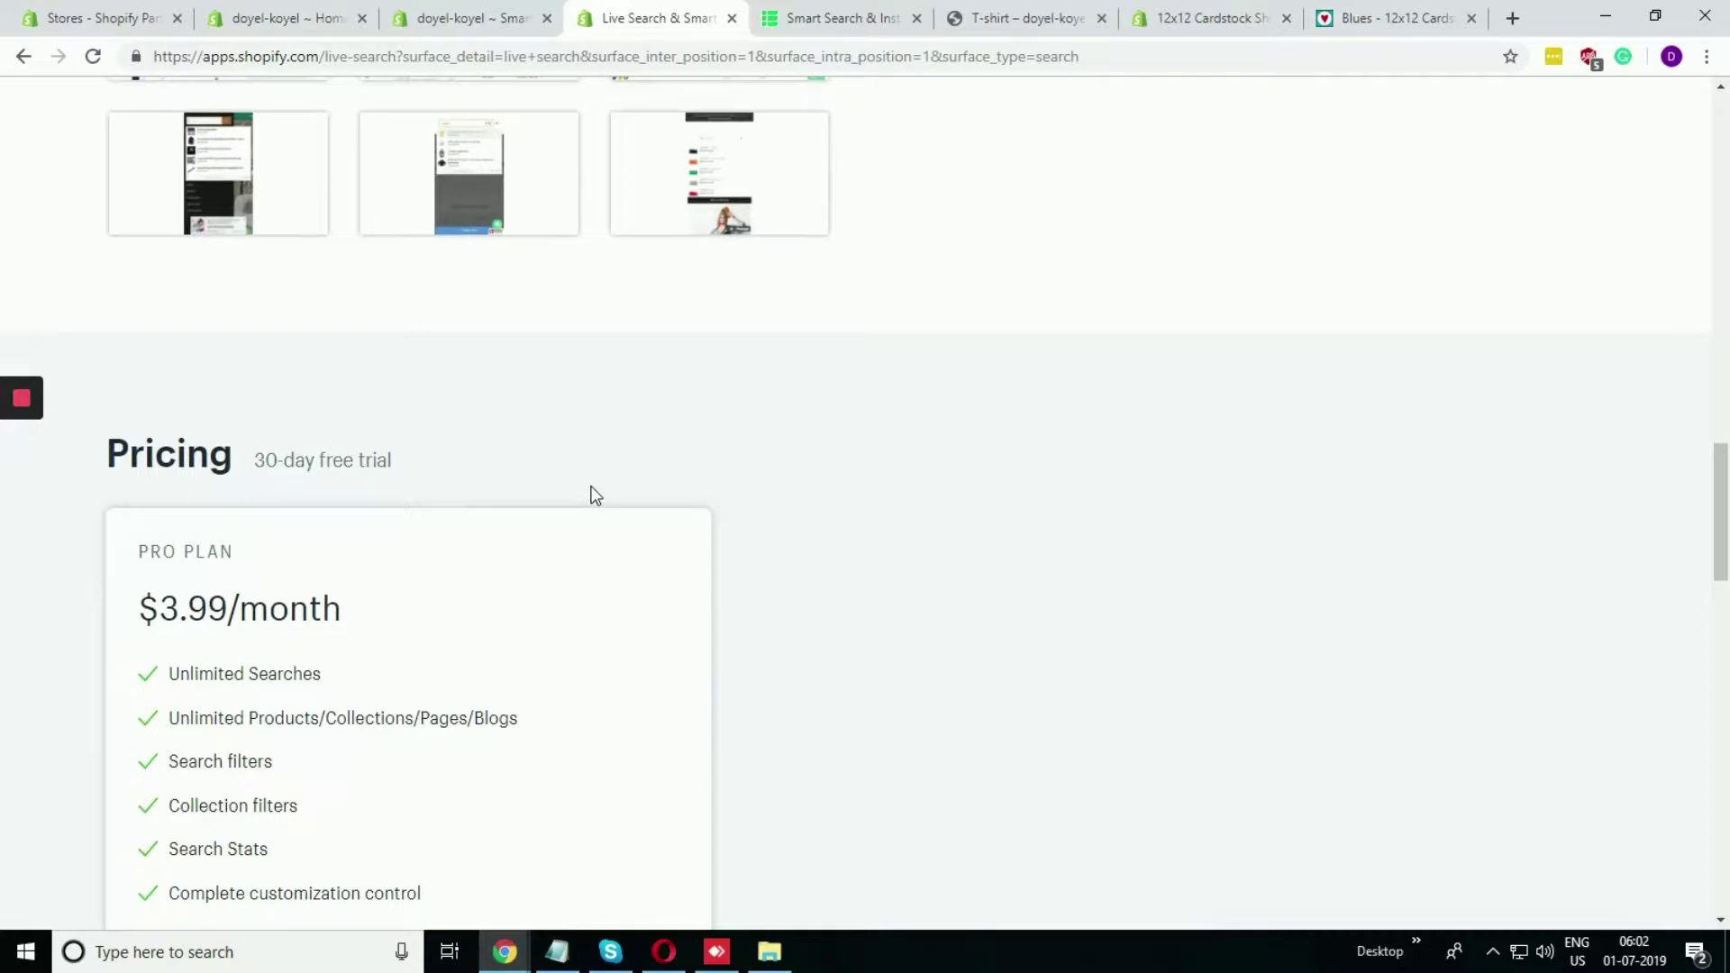
drag(168, 610, 351, 611)
click(215, 613)
double_click(215, 613)
click(649, 514)
scroll(613, 485, up, 7)
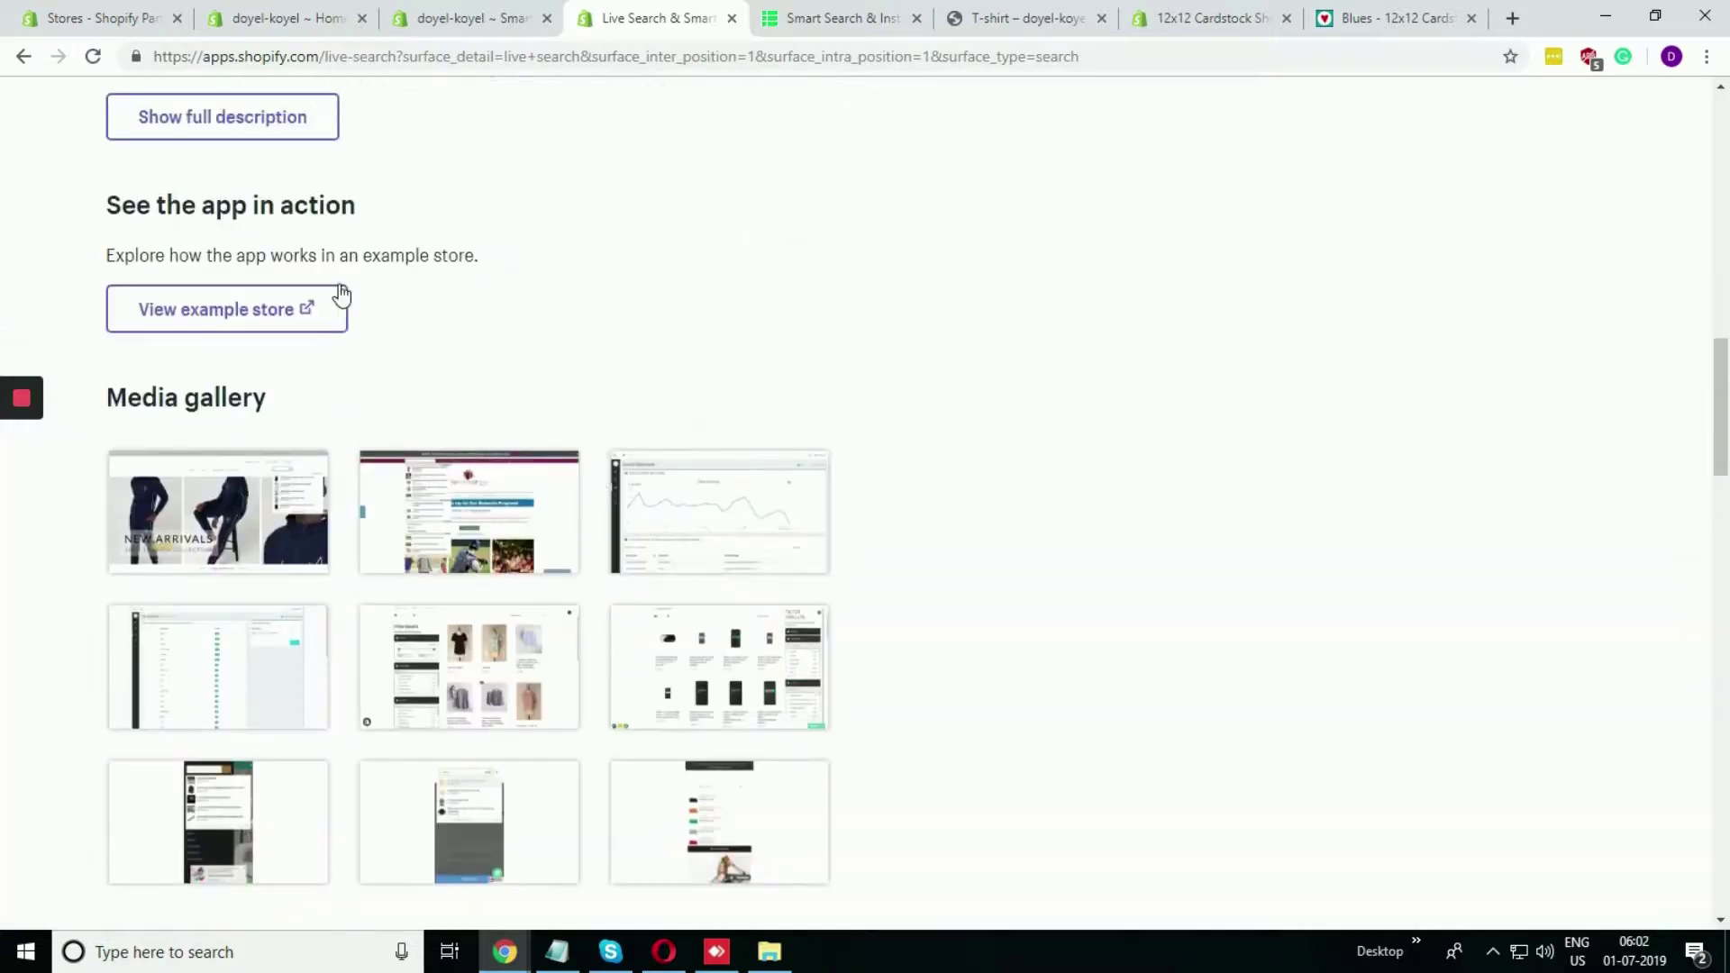
click(240, 309)
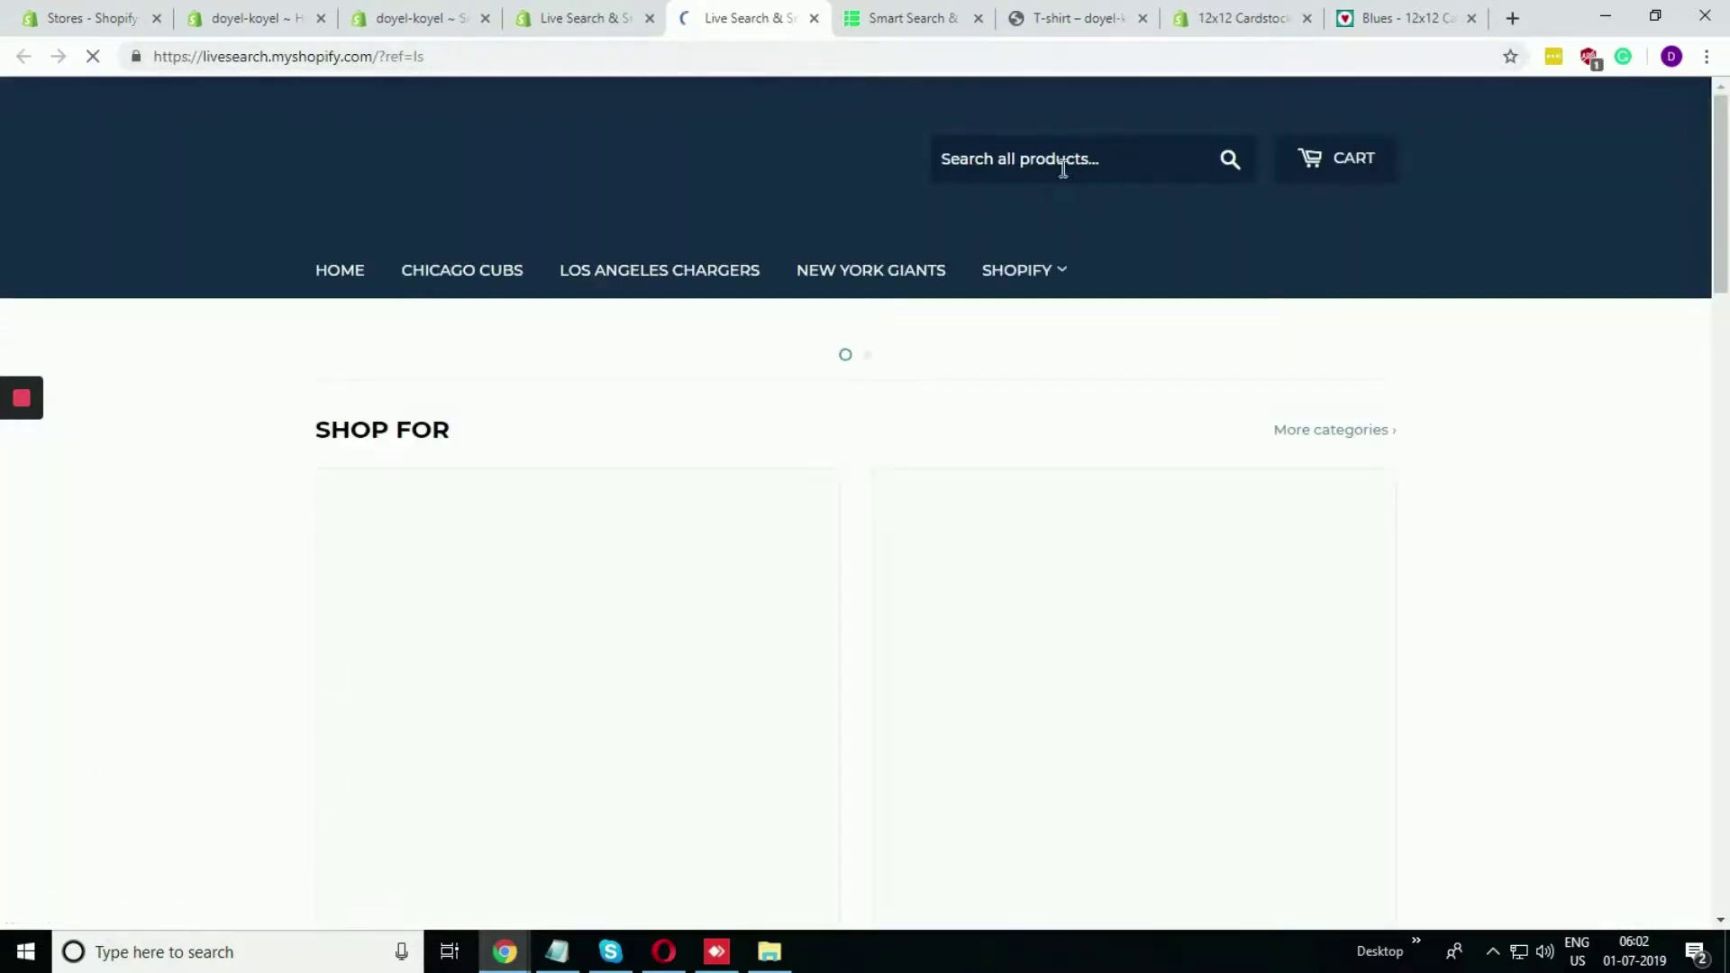
Step: Search the Live Search demo store for 'glass' and browse the live suggestion results
click(1064, 162)
scroll(927, 514, down, 9)
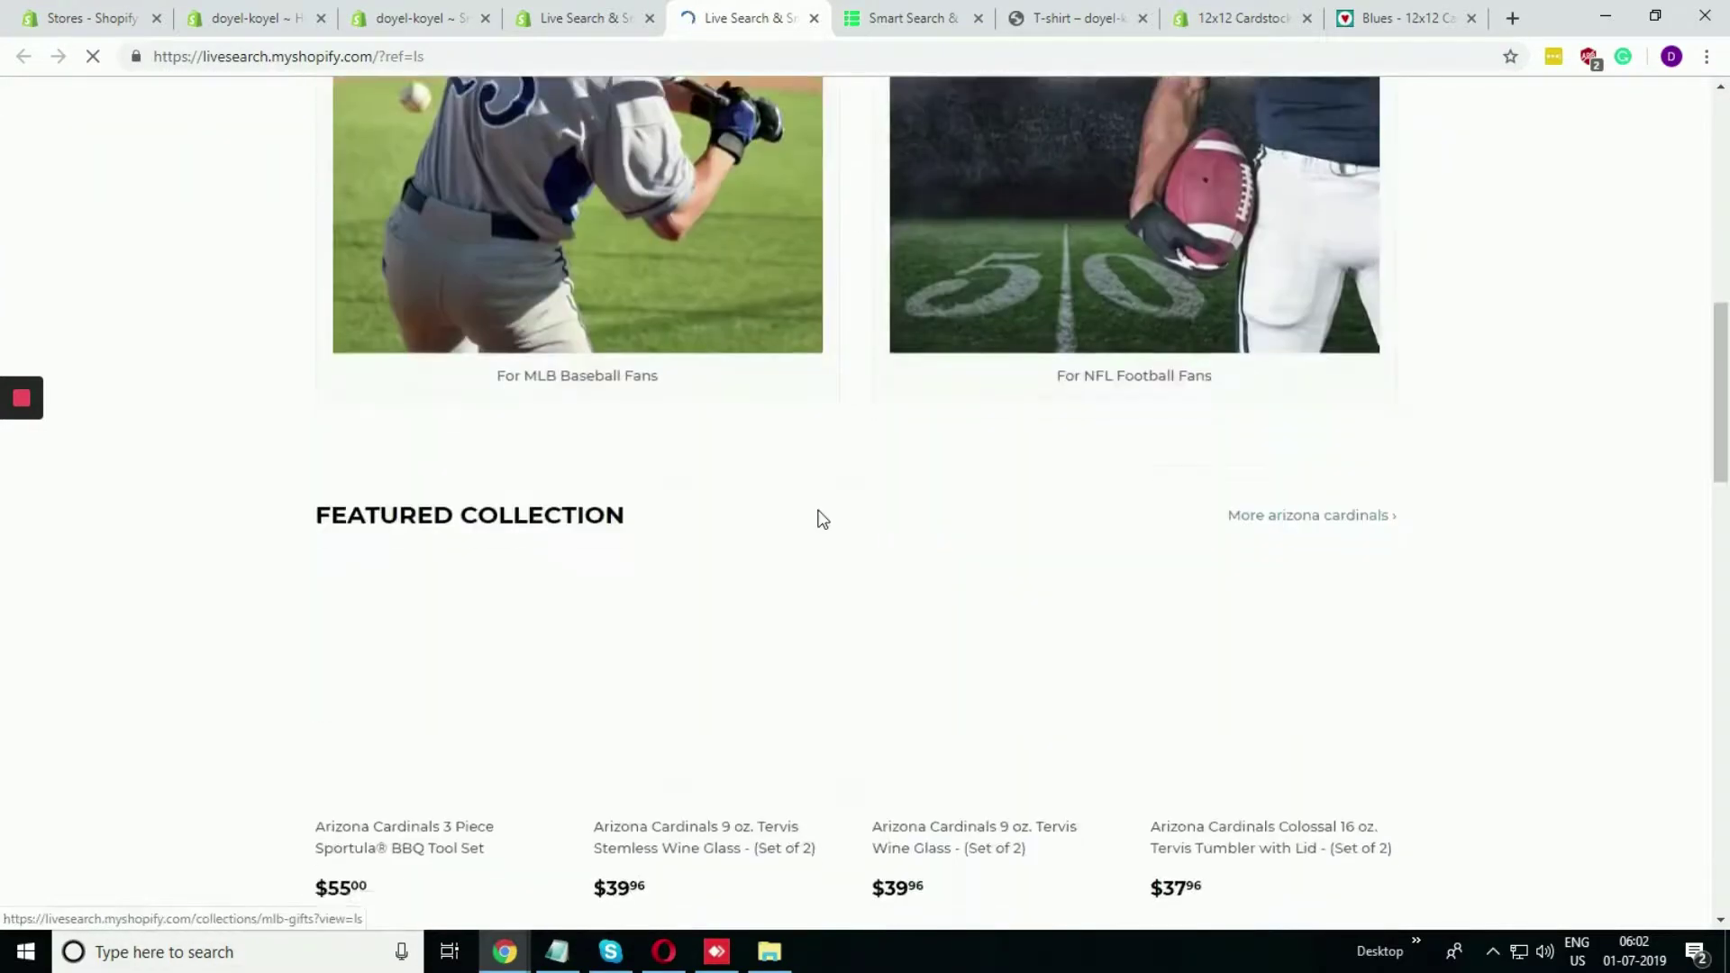
scroll(822, 519, down, 3)
scroll(827, 506, up, 5)
scroll(826, 510, down, 2)
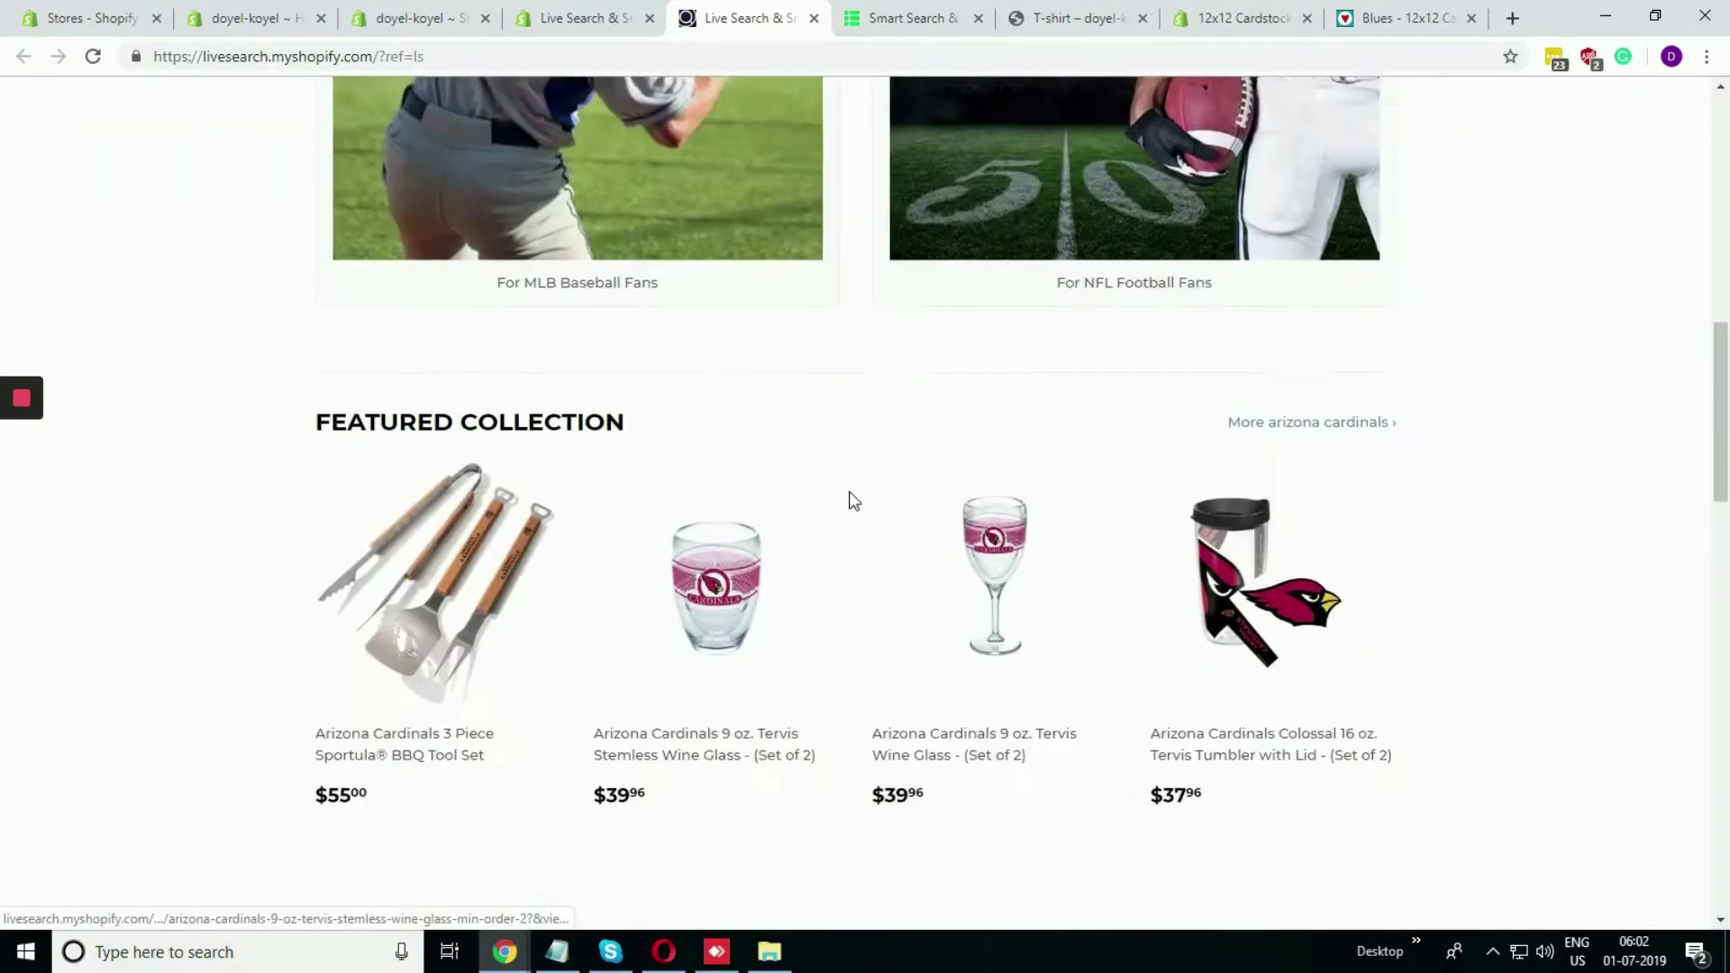
scroll(852, 496, up, 12)
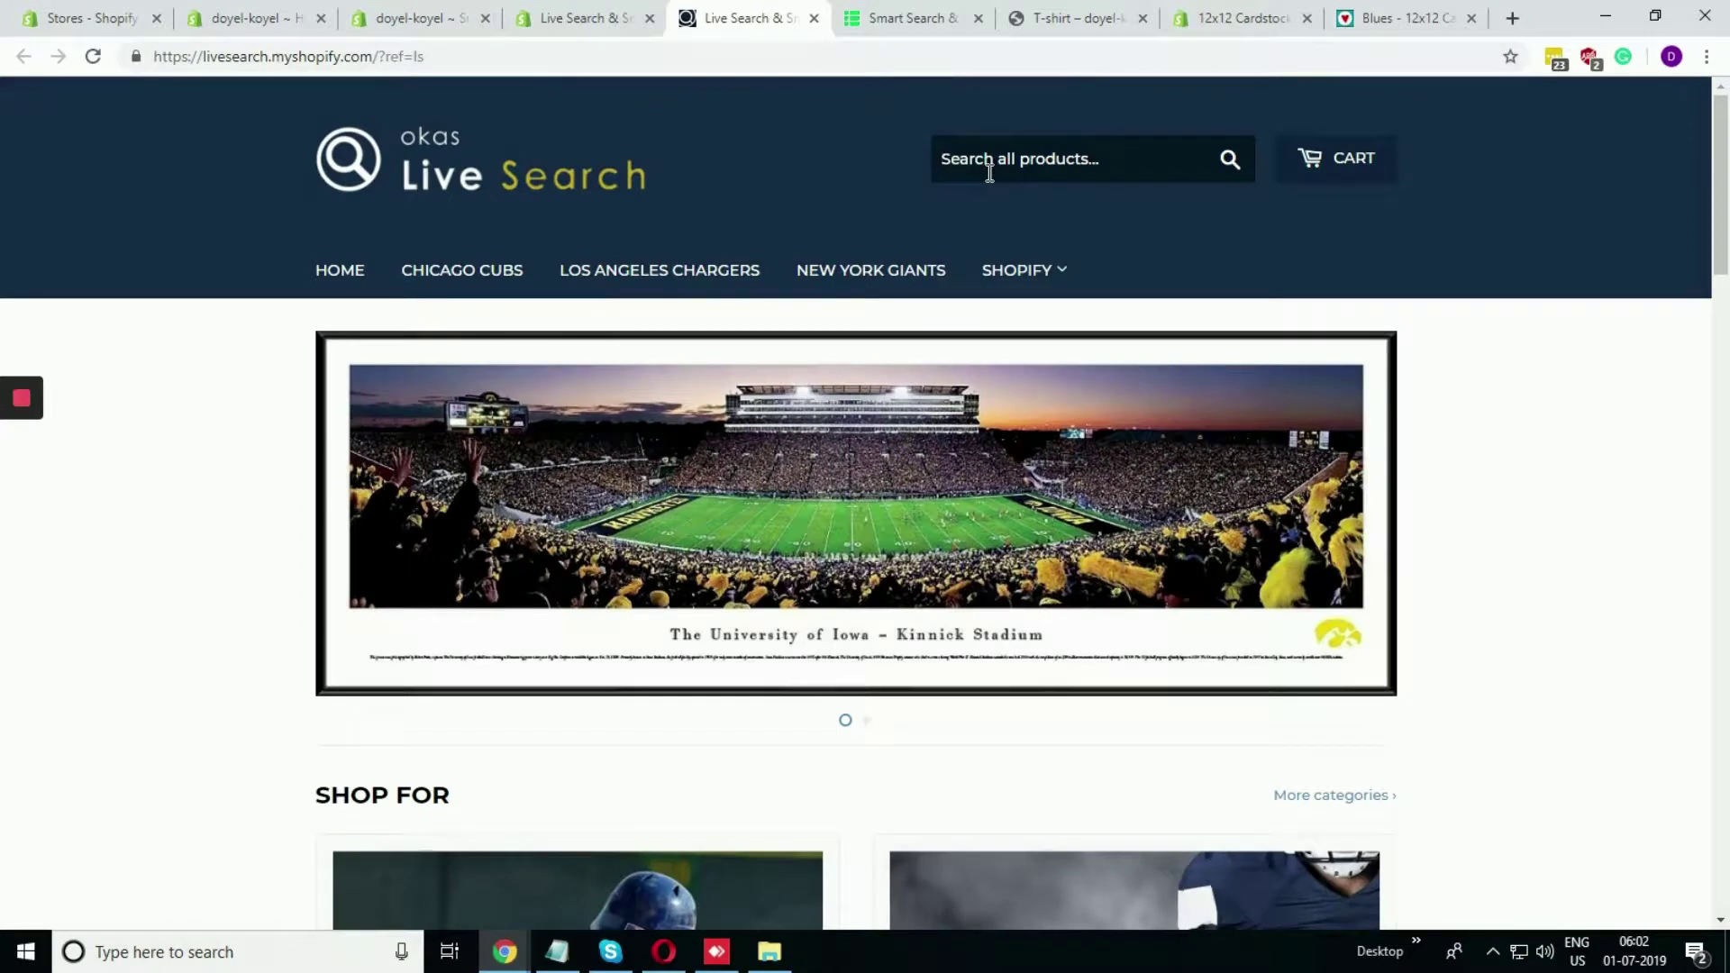
text(glass)
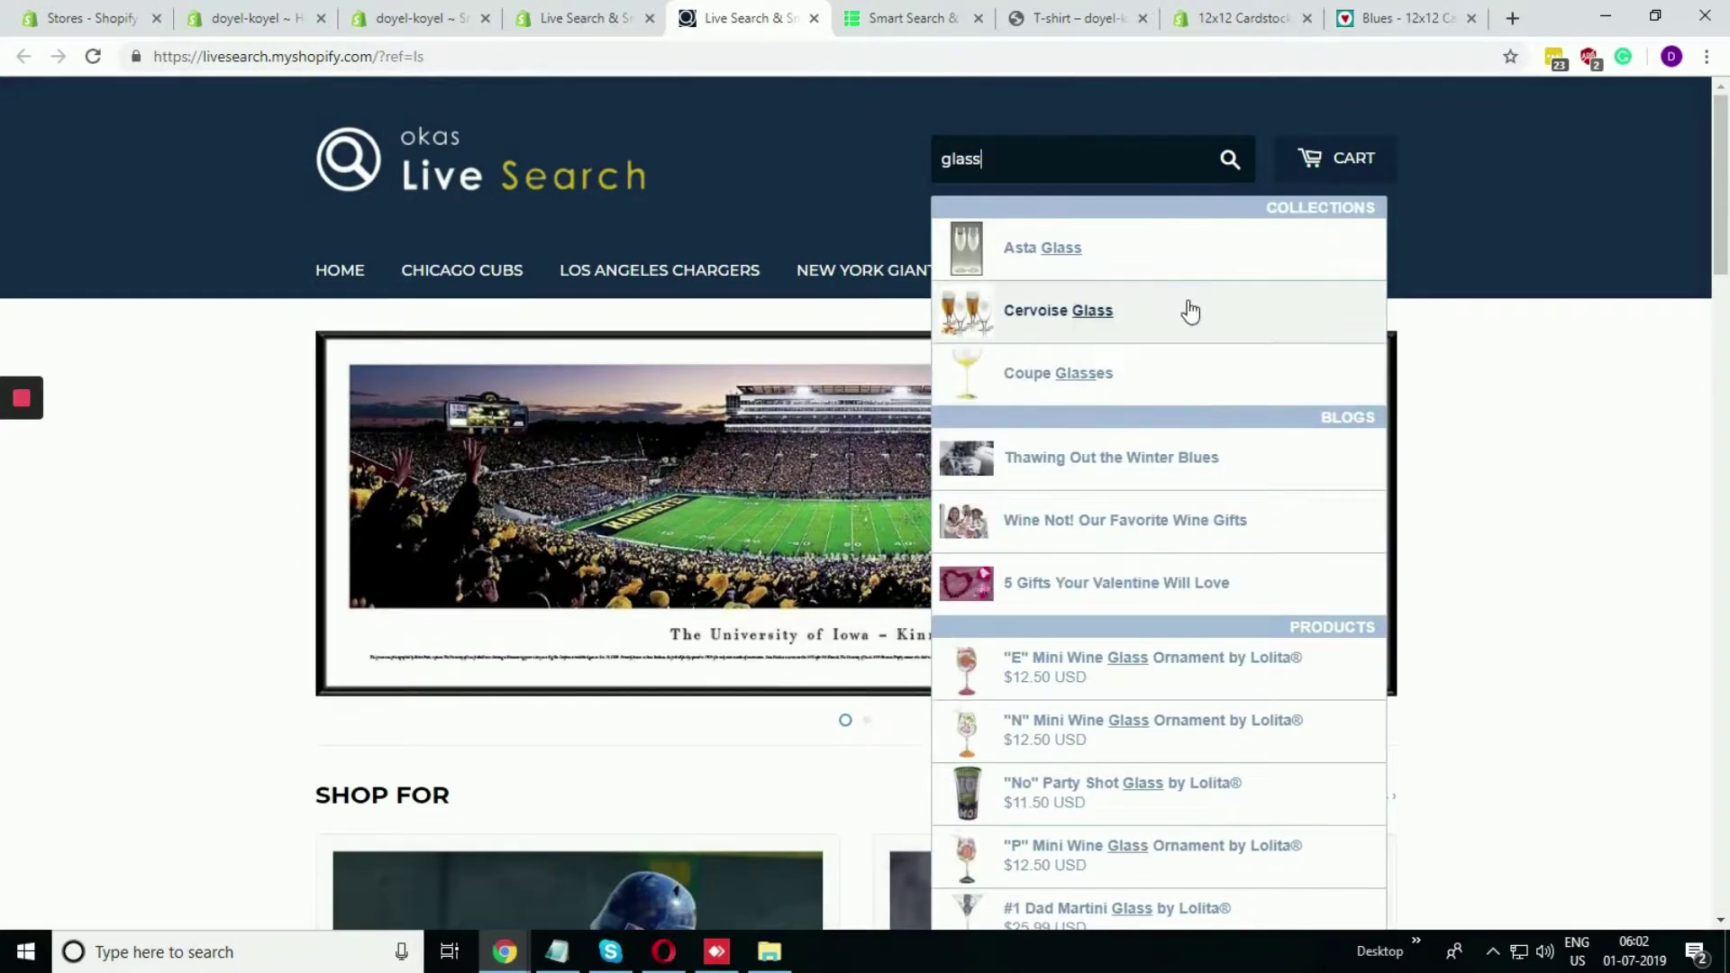
scroll(1329, 490, down, 3)
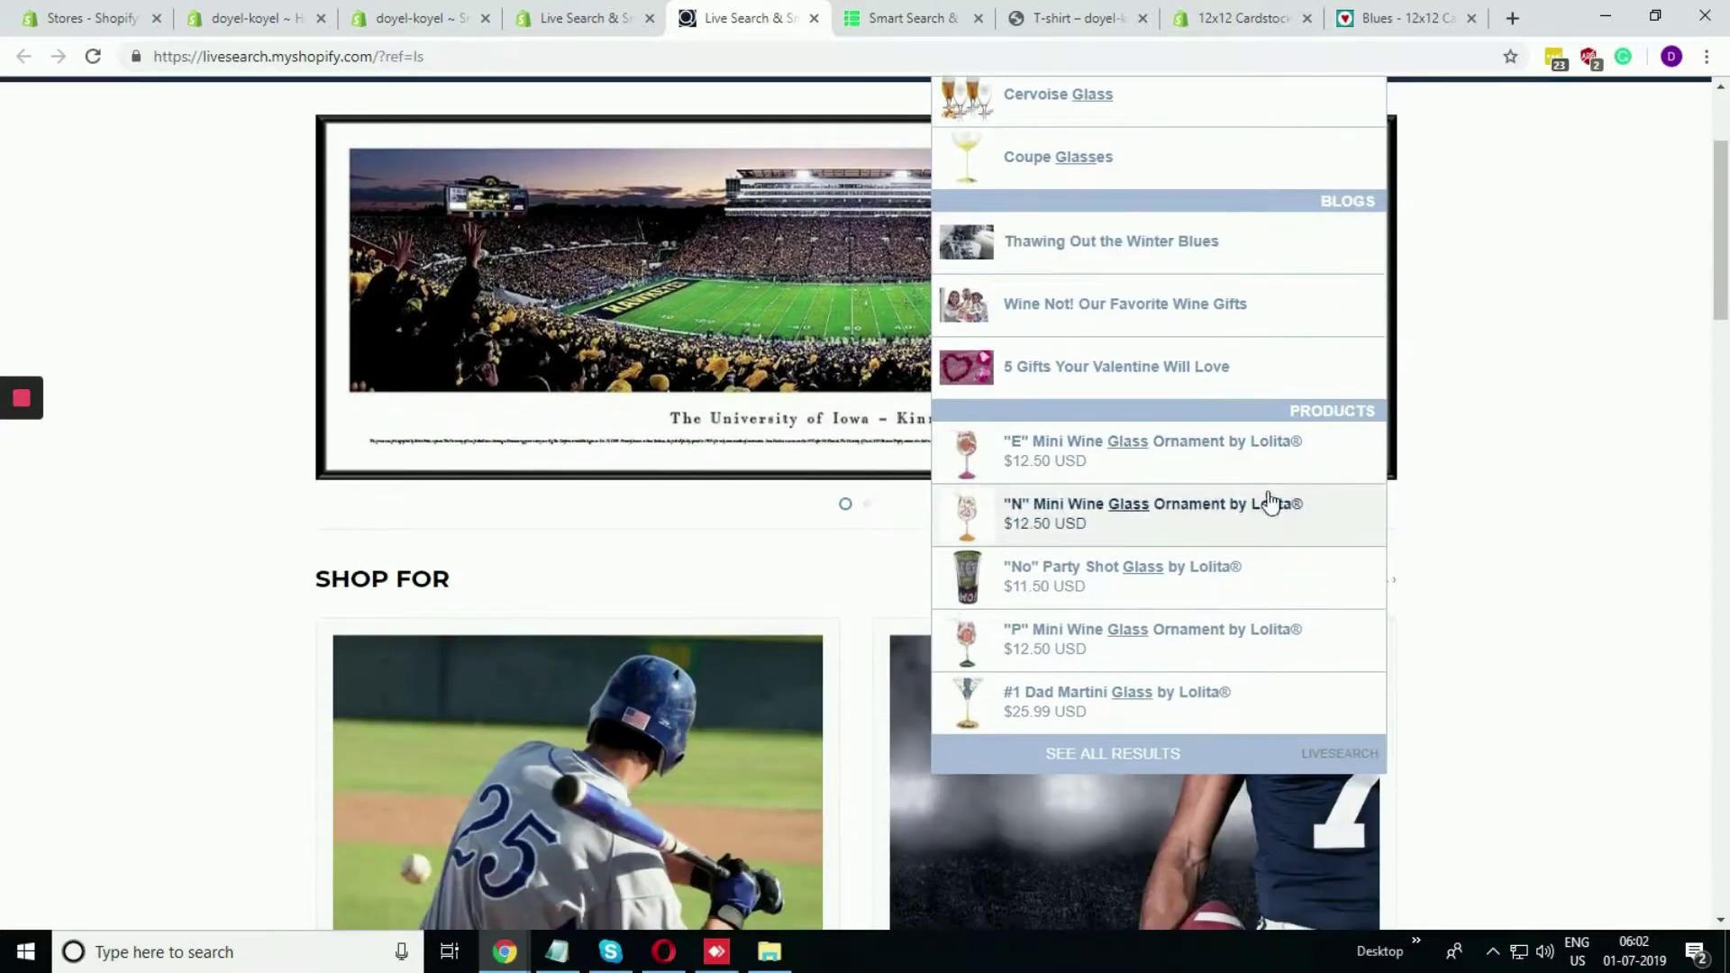
scroll(1190, 451, up, 3)
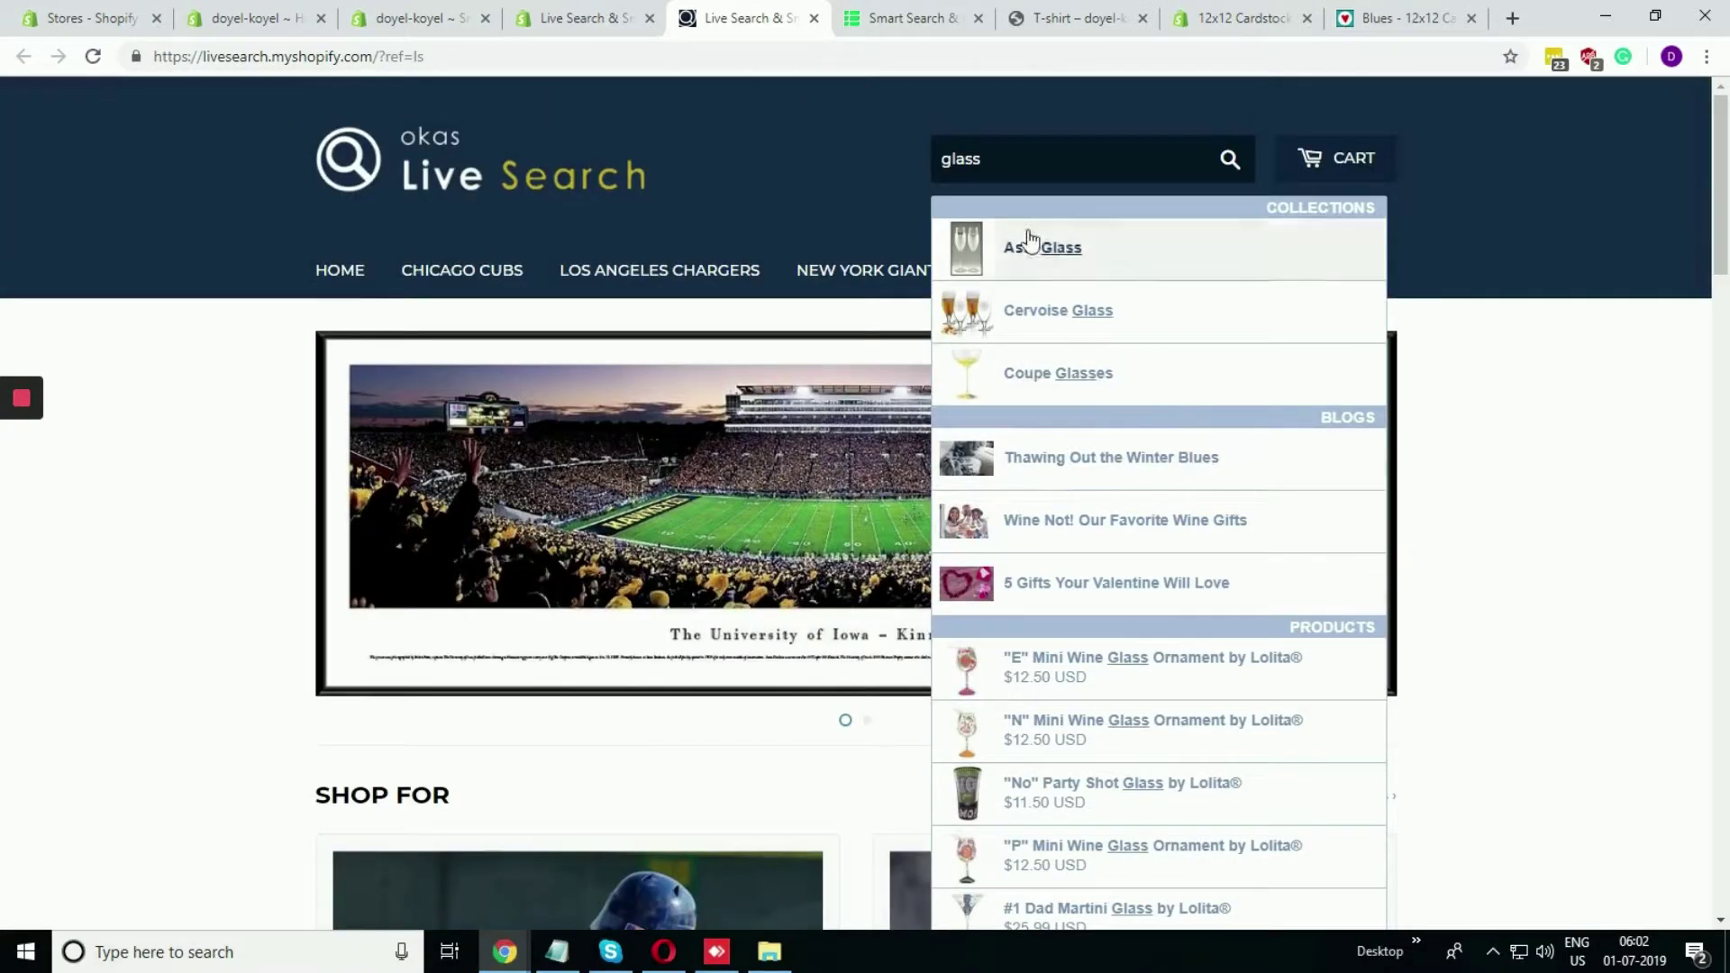
scroll(1101, 647, down, 1)
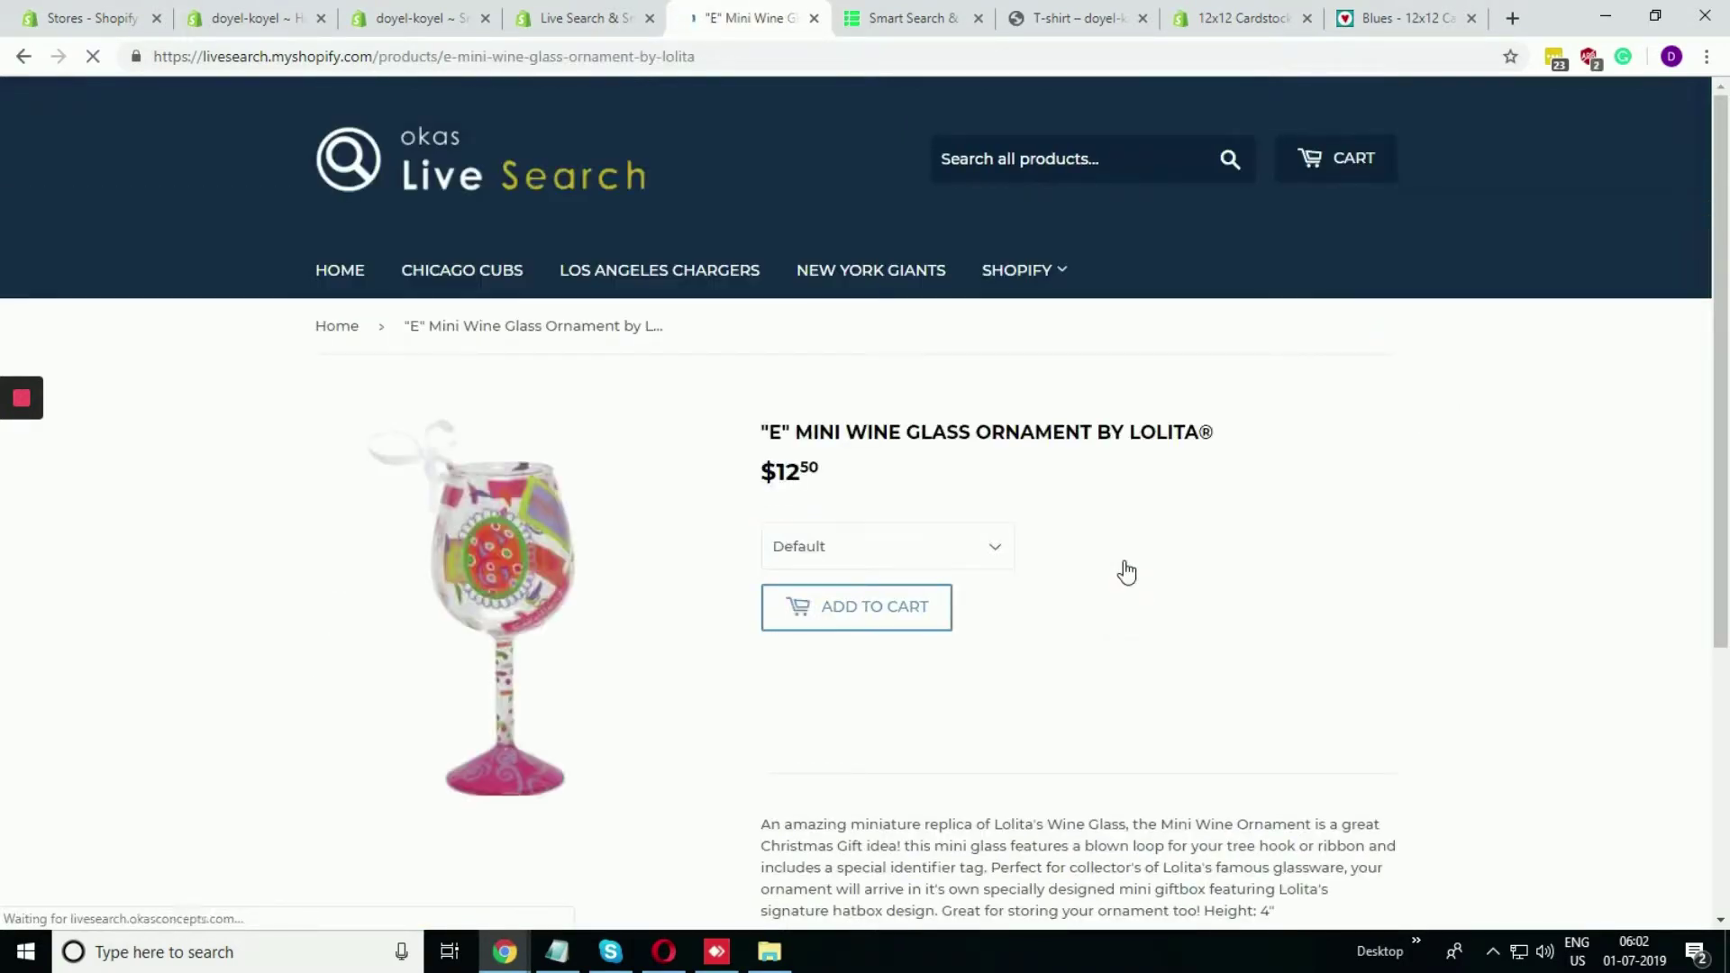
Step: Scroll back over the Live Search listing, then return to Searchanise's FREE and $9–$54/mo pricing table
click(588, 22)
scroll(577, 379, down, 1)
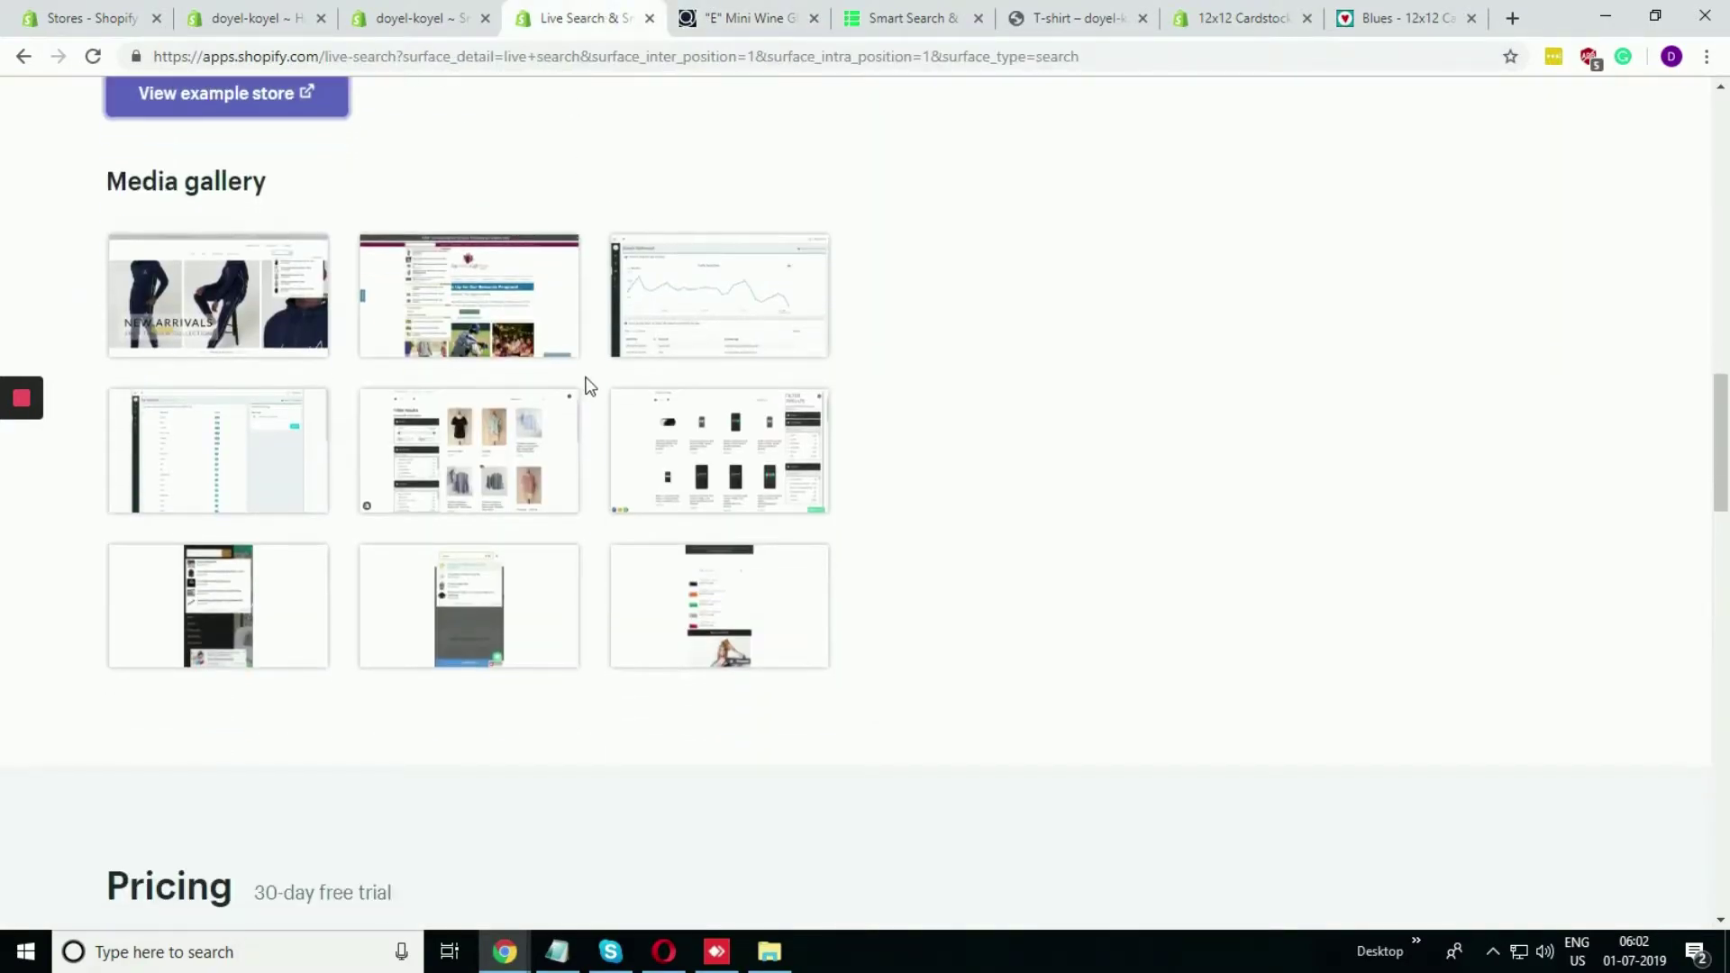
scroll(581, 383, up, 6)
scroll(613, 384, down, 4)
scroll(577, 387, up, 15)
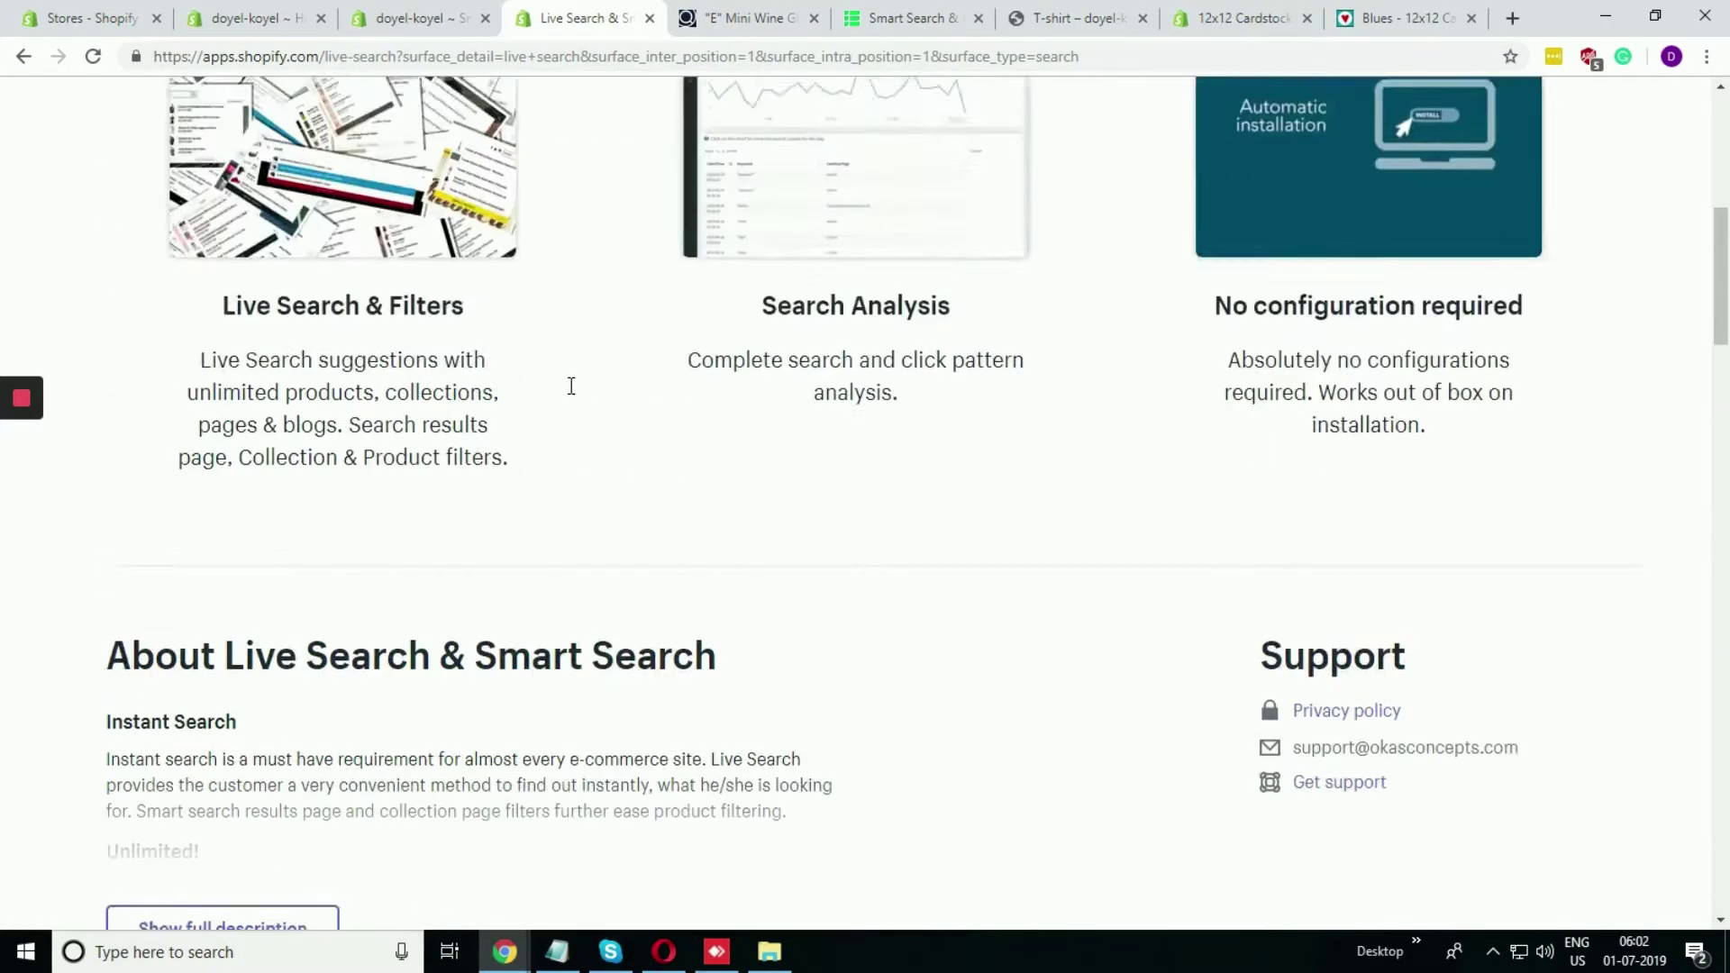
click(1368, 148)
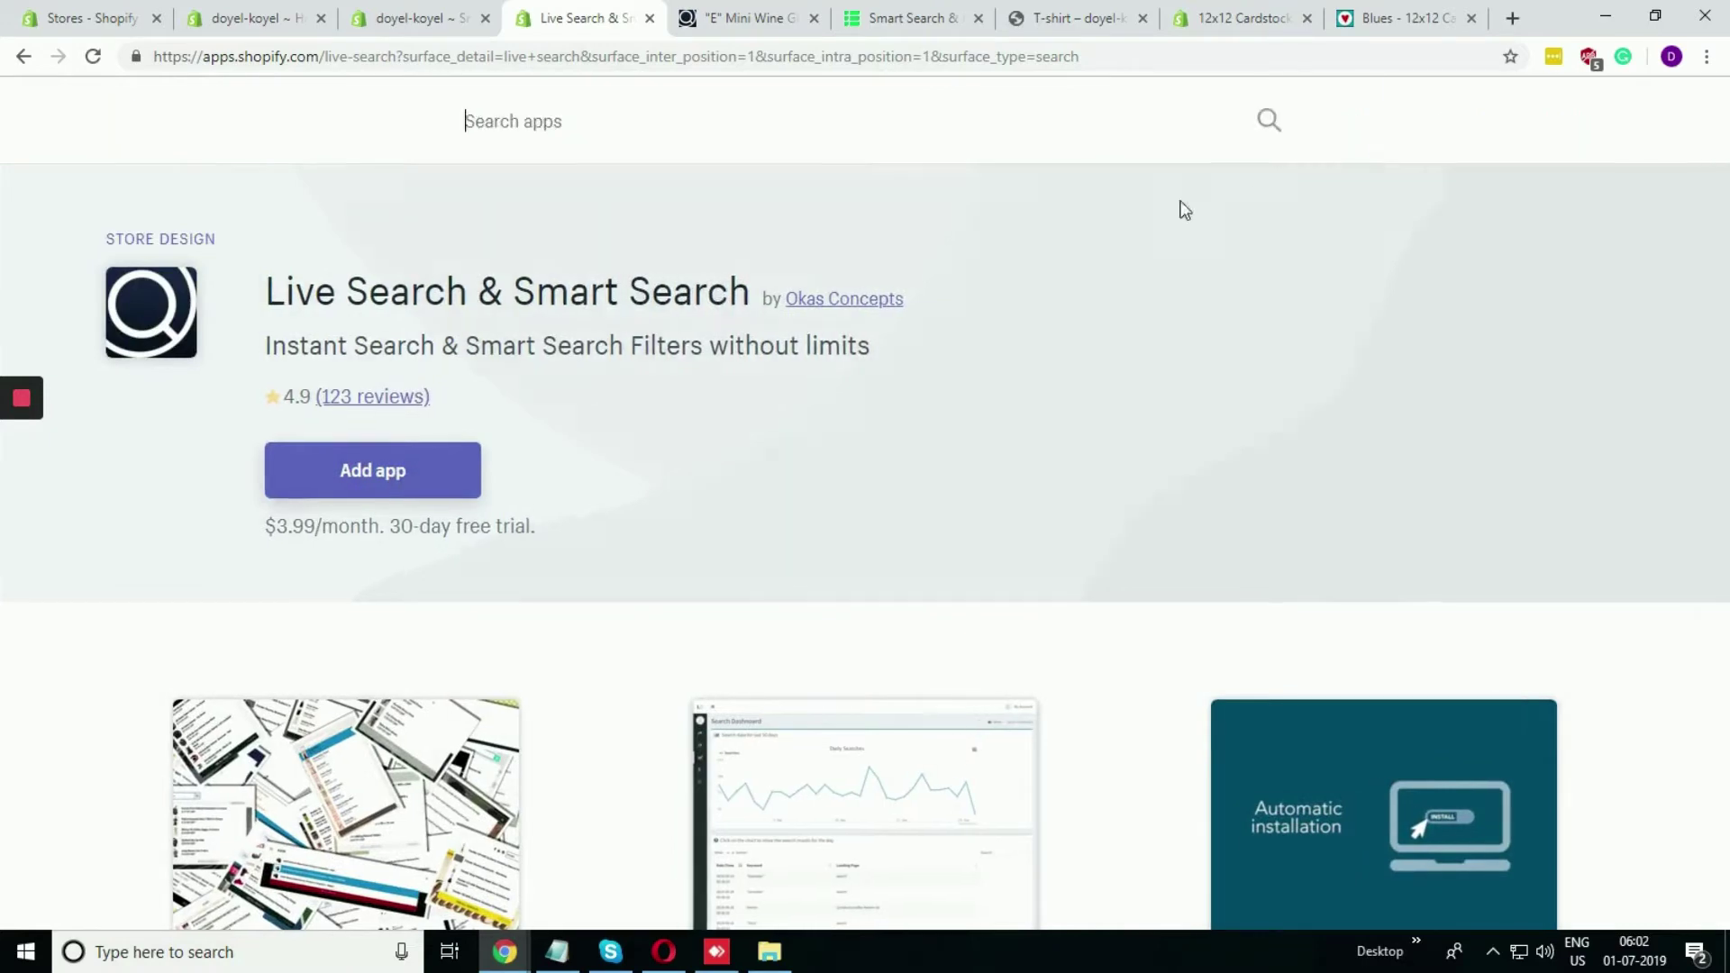
click(913, 11)
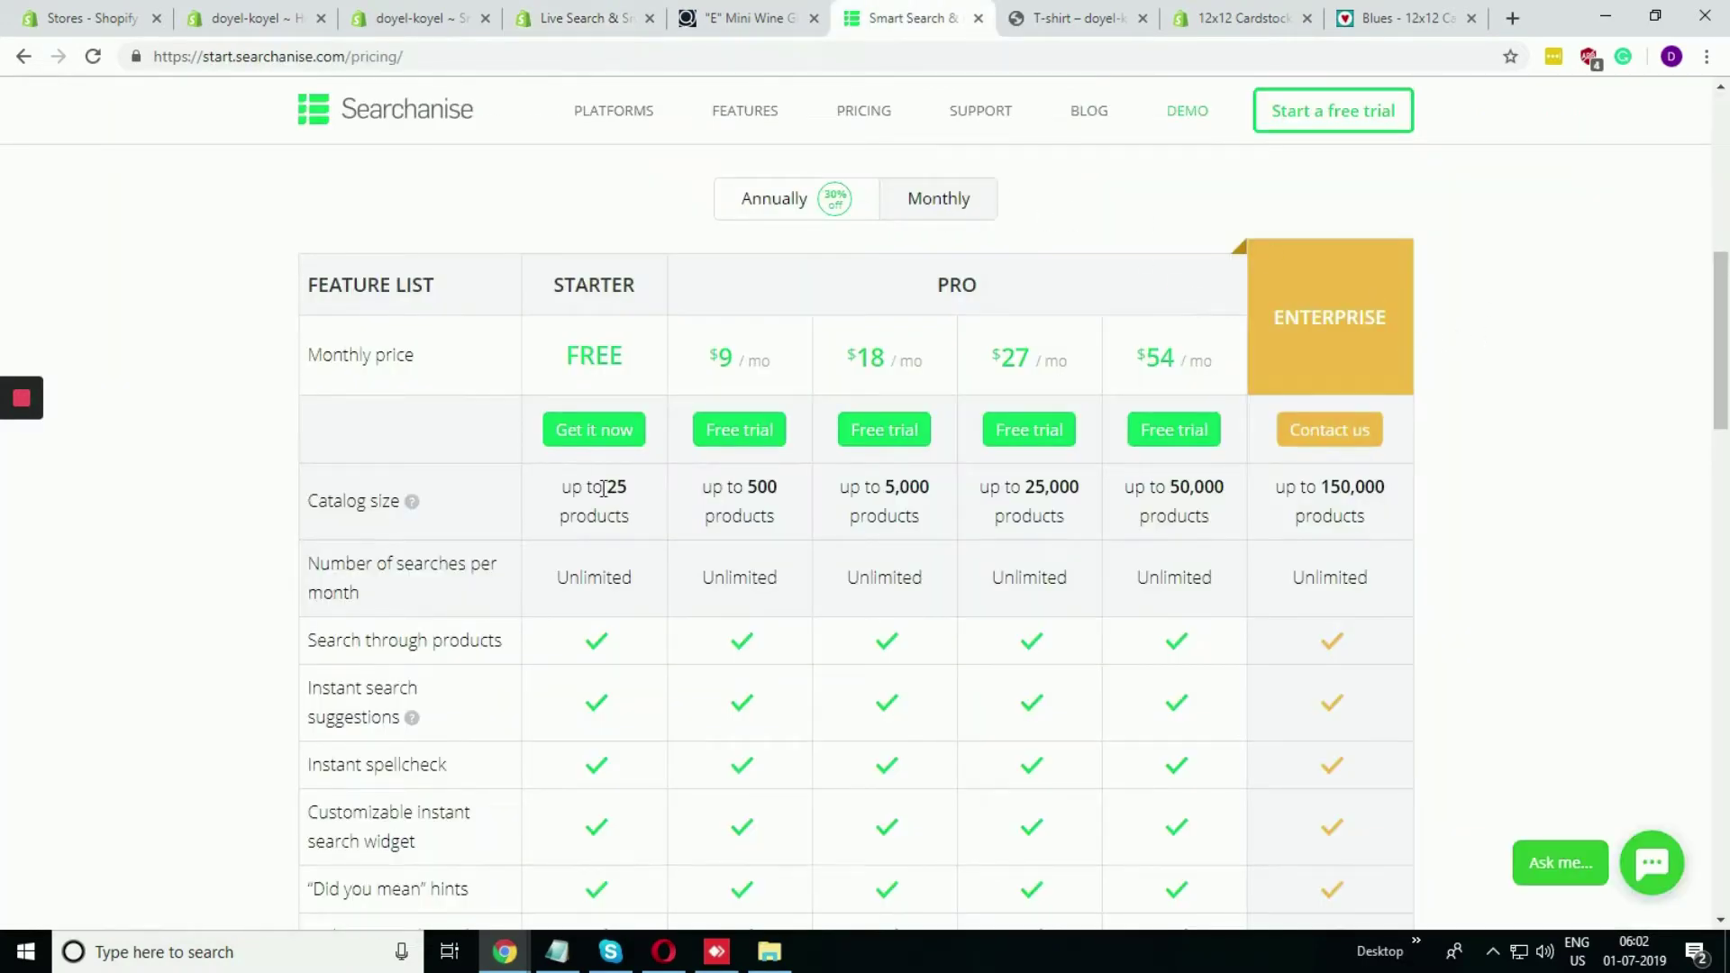
mouse_move(34, 408)
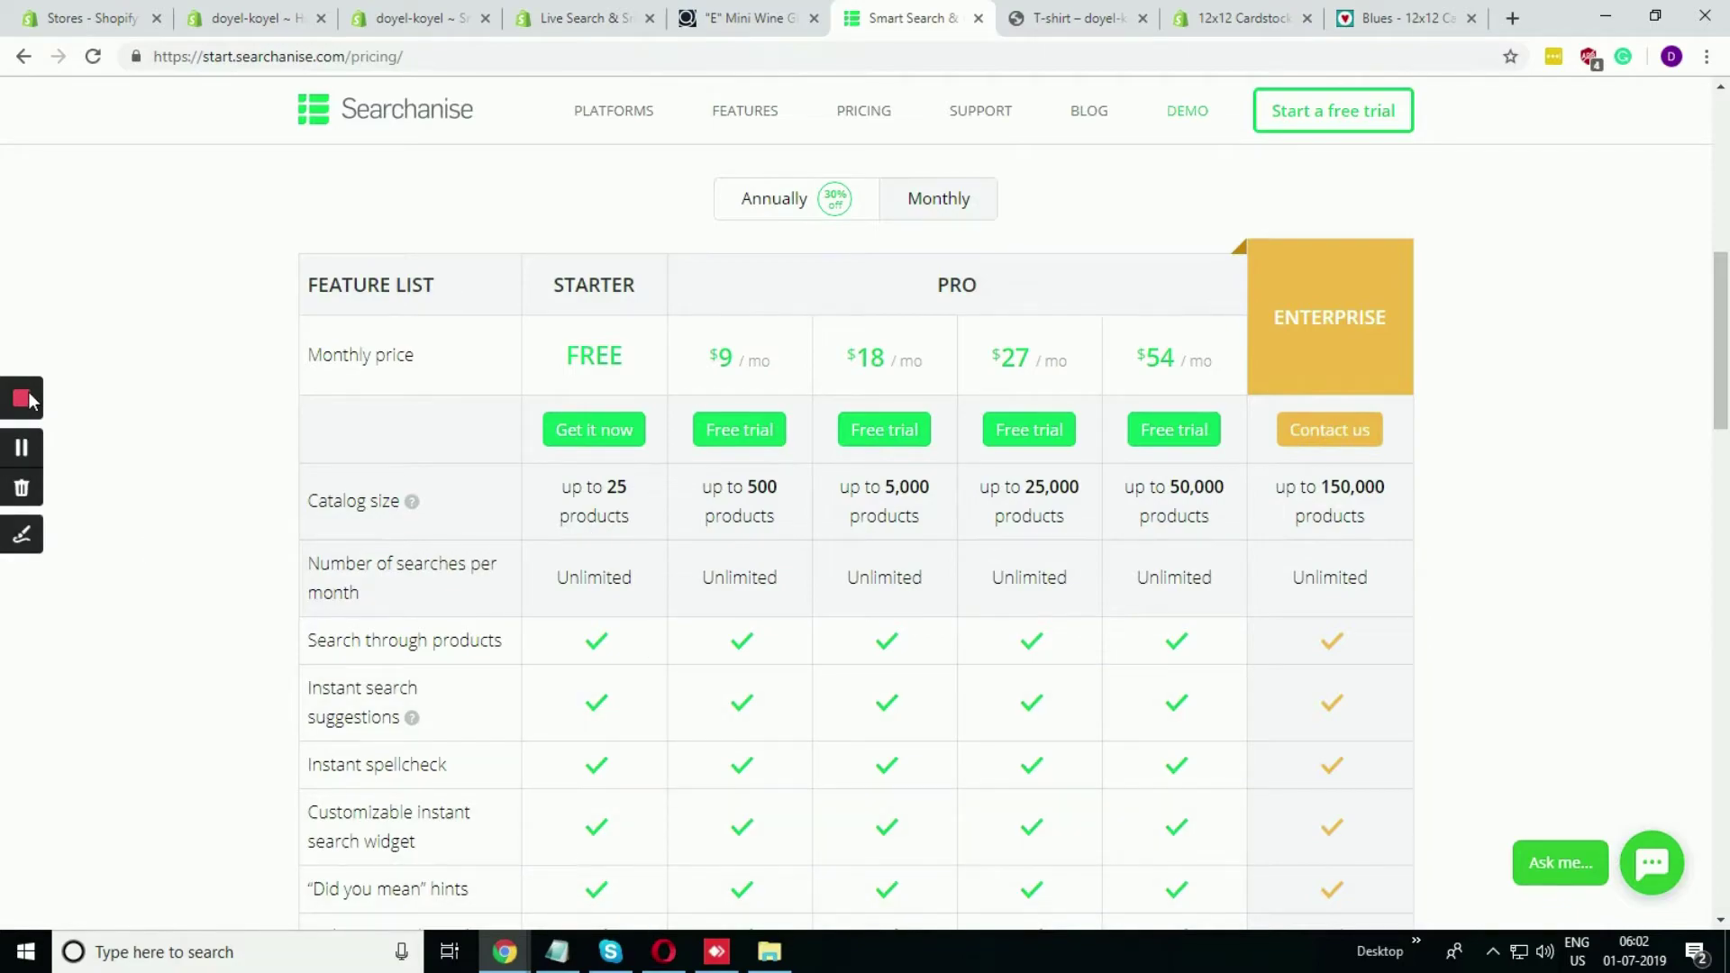